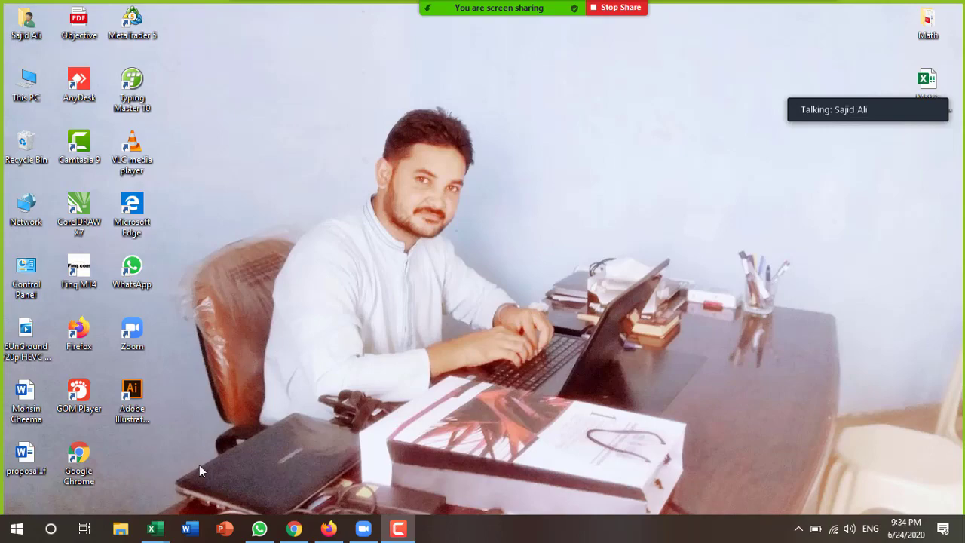
Bring up and maximize the Excel window, then create a new blank workbook.
mouse_move(159, 533)
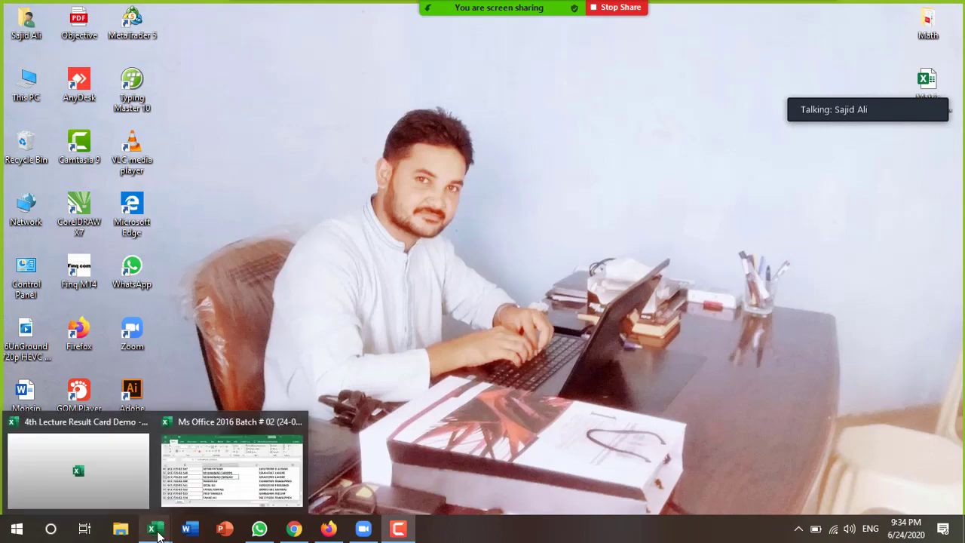
left_click(219, 449)
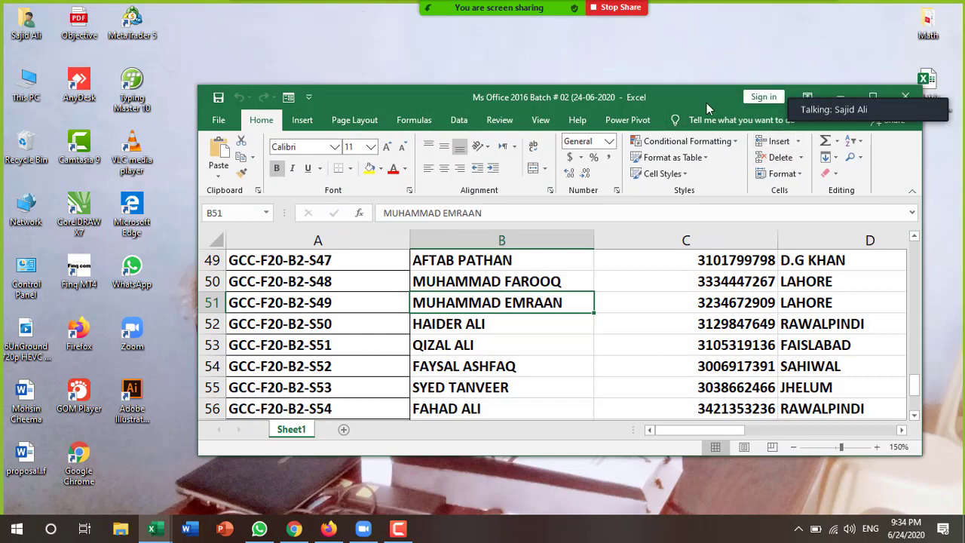
mouse_move(706, 103)
left_mouse_down()
mouse_move(626, 113)
mouse_move(580, 151)
left_mouse_up()
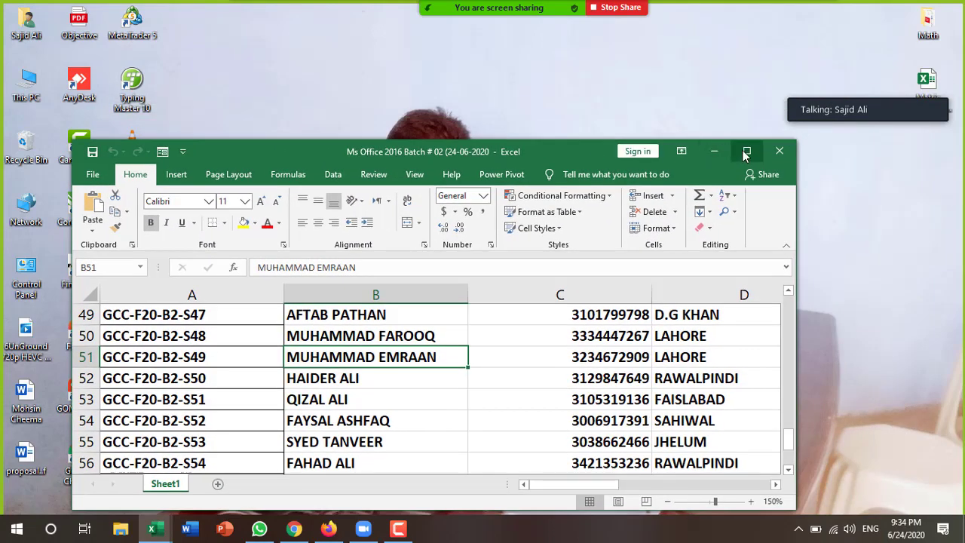
left_click(744, 150)
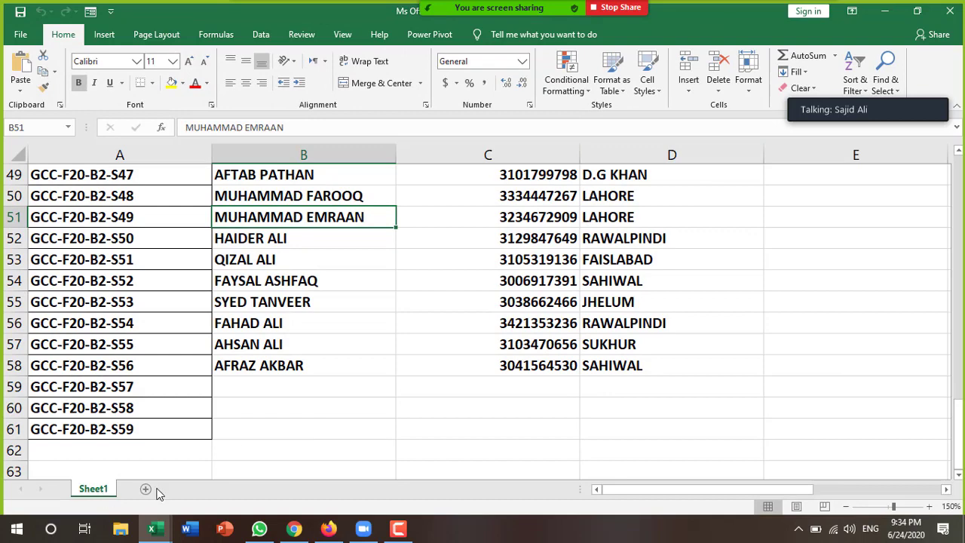
key("ctrl+n")
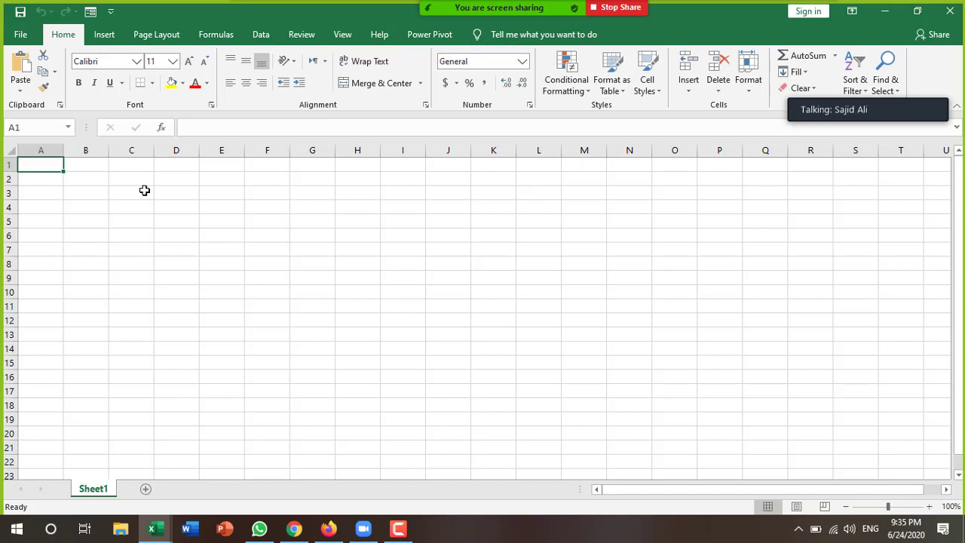
Enter headings ID, NAME, PROFFESION and BASIC SALARY in A1:D1, widening column C to fit.
type("ID")
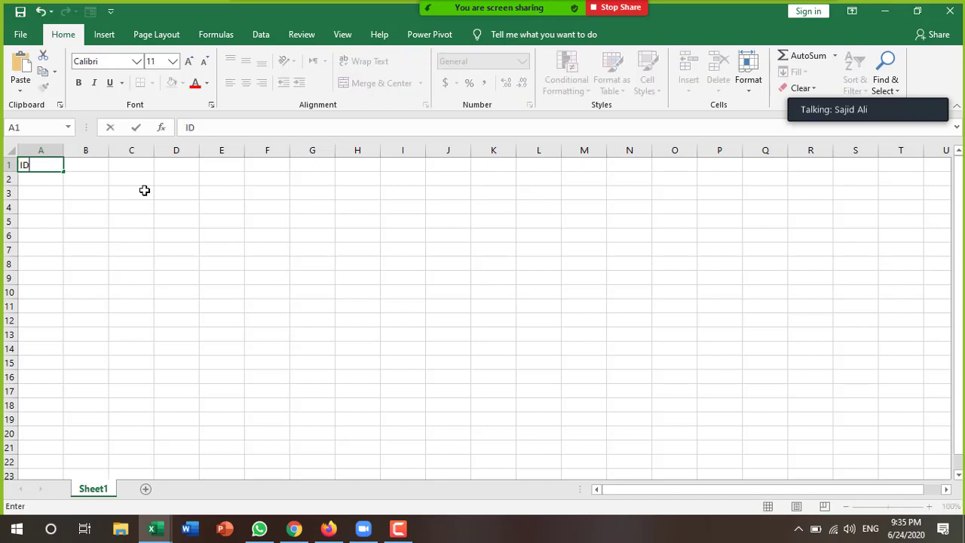
key("Tab")
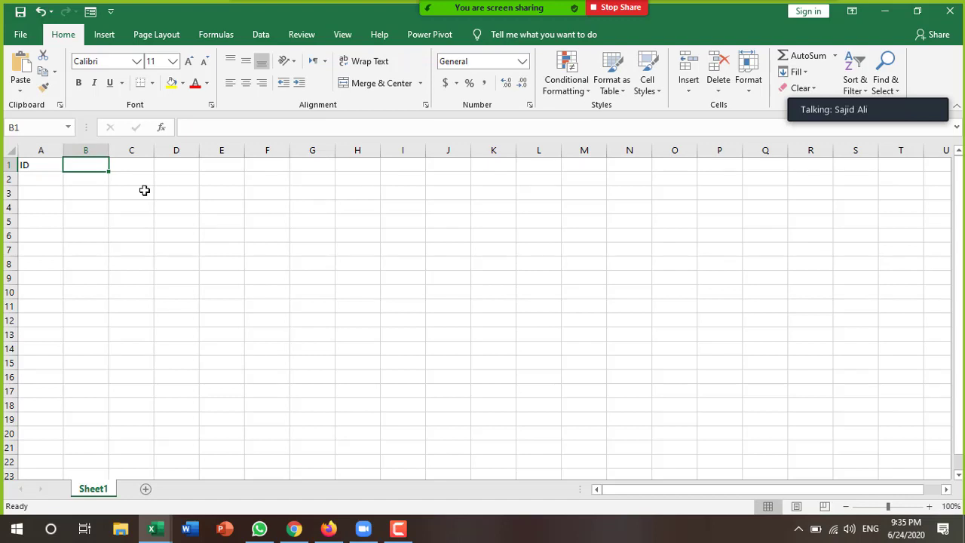
type("NA")
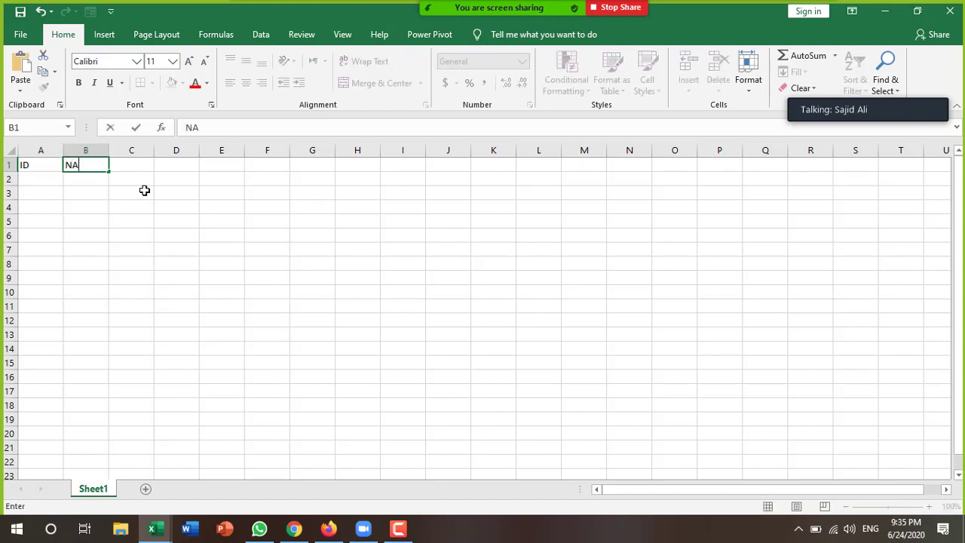
type("ME")
key("Tab")
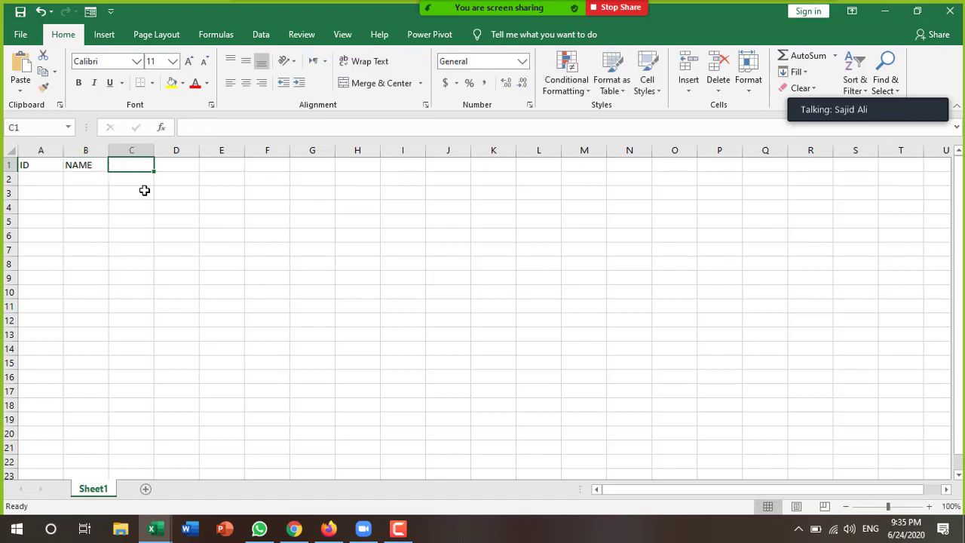
type("PRO")
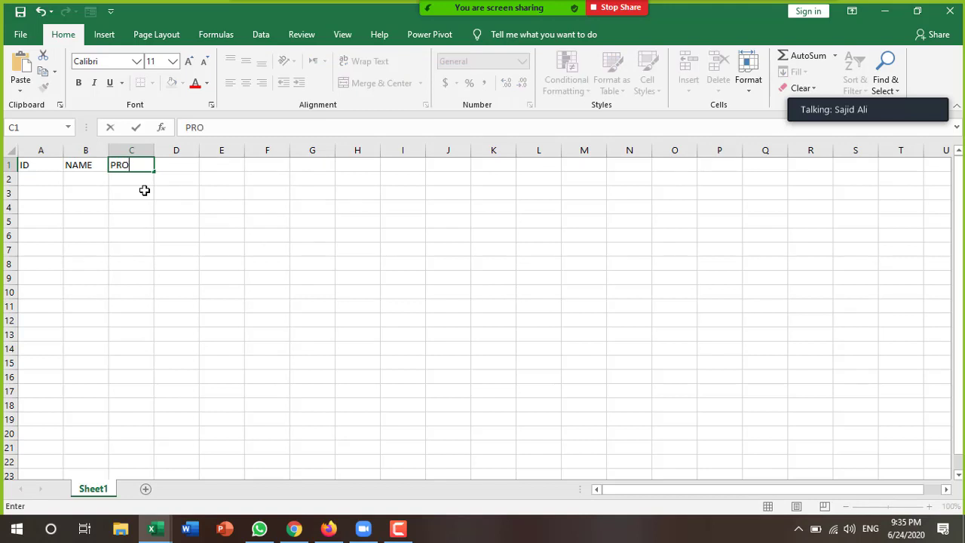
type("FFESIO")
type("N")
key("ctrl+Return")
key("Tab")
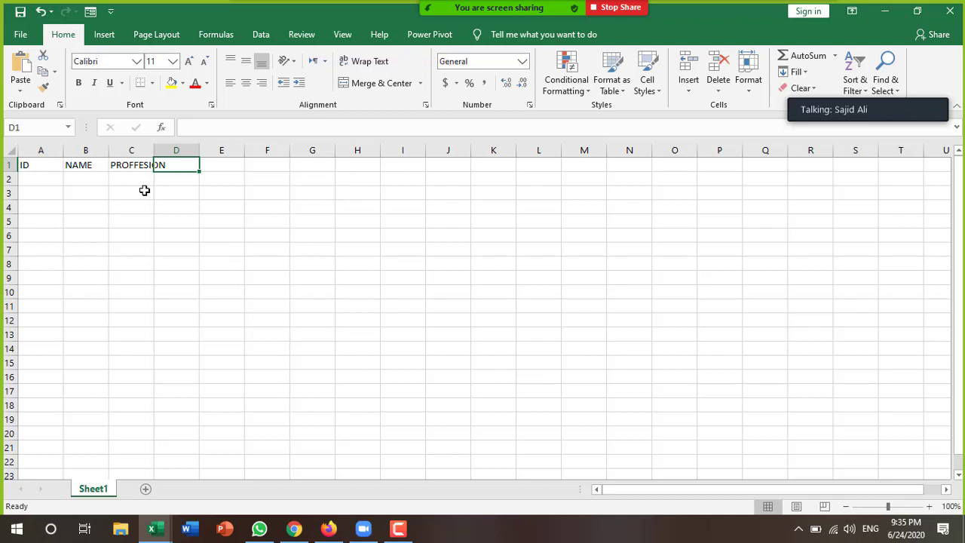
left_click_drag(153, 150, 176, 150)
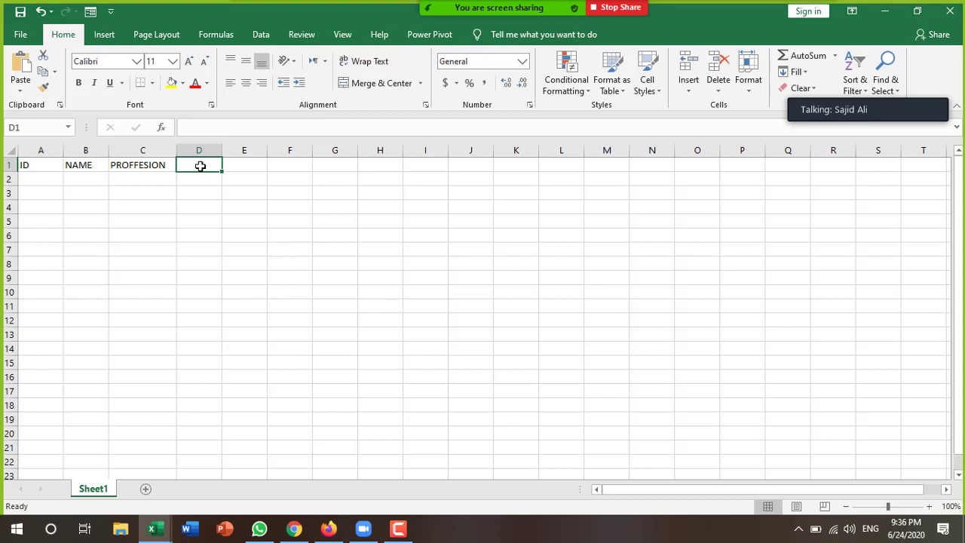
type("B")
type("AS")
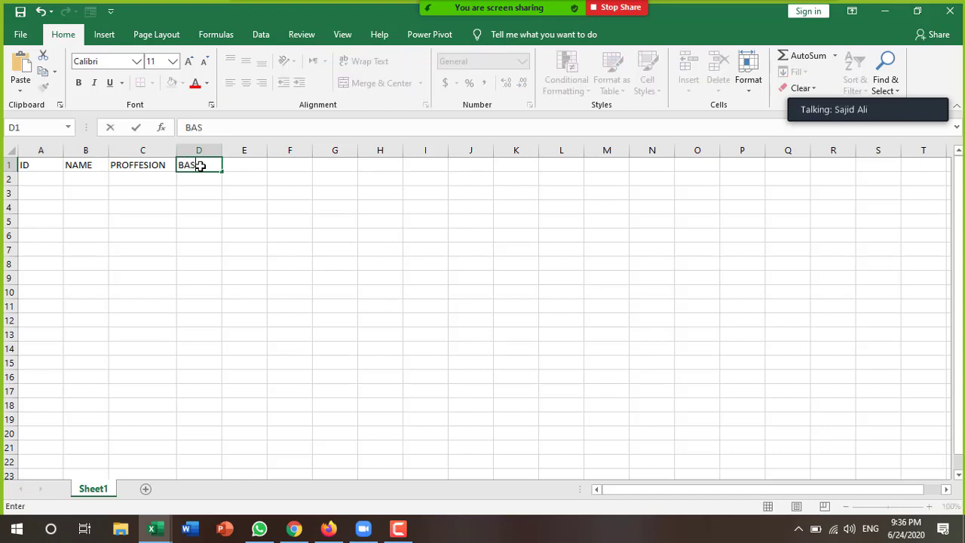
type("IC SAL")
type("ARY")
key("Tab")
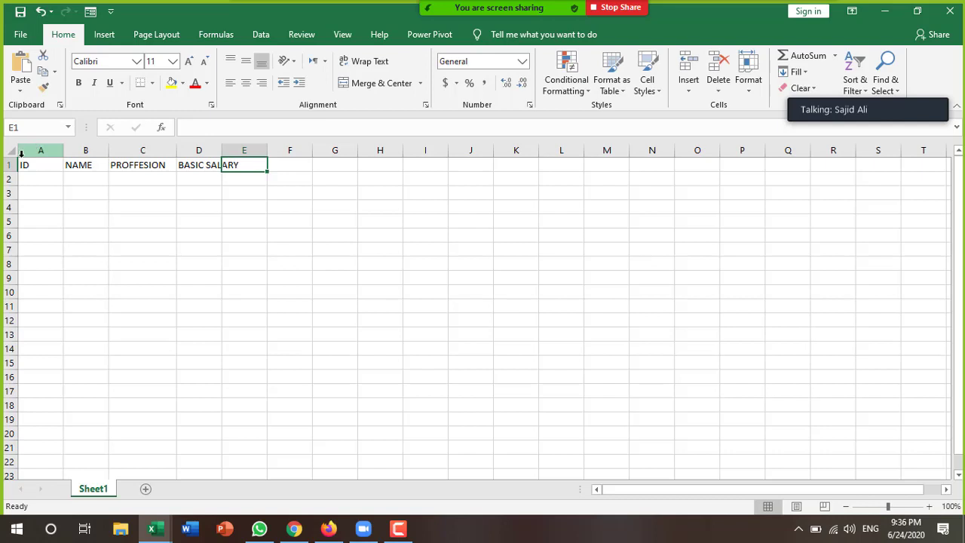
Widen all columns of the worksheet at once.
left_click(12, 150)
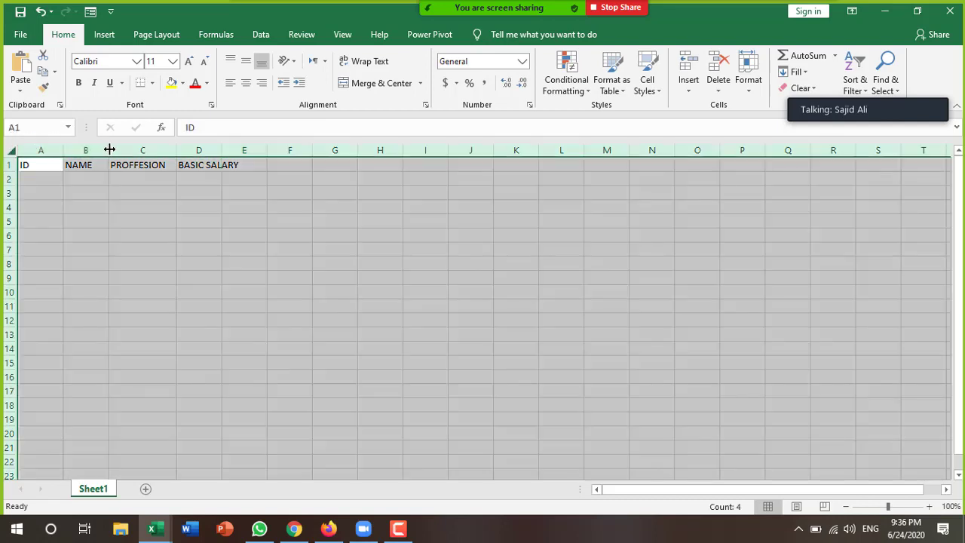
mouse_move(110, 150)
left_mouse_down()
mouse_move(136, 161)
mouse_move(181, 154)
left_mouse_up()
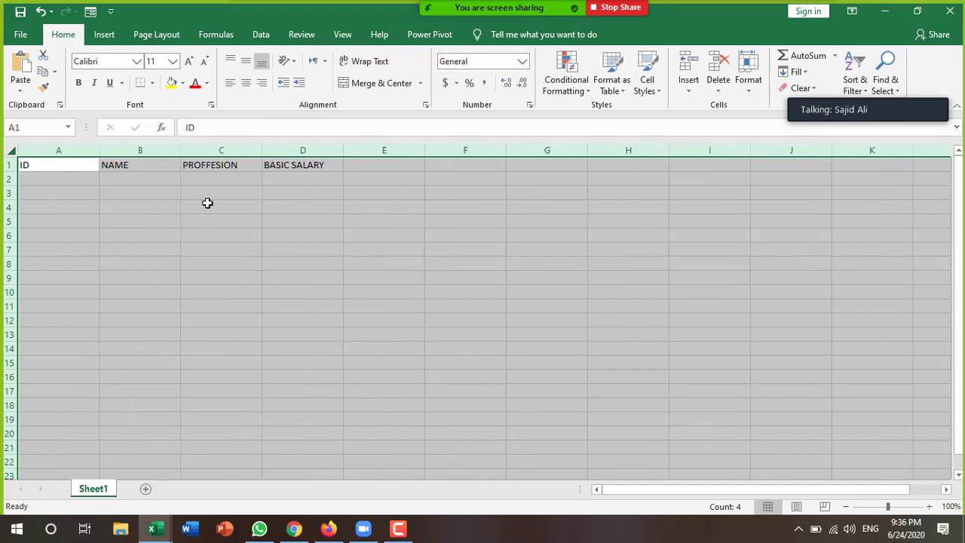
left_click(211, 232)
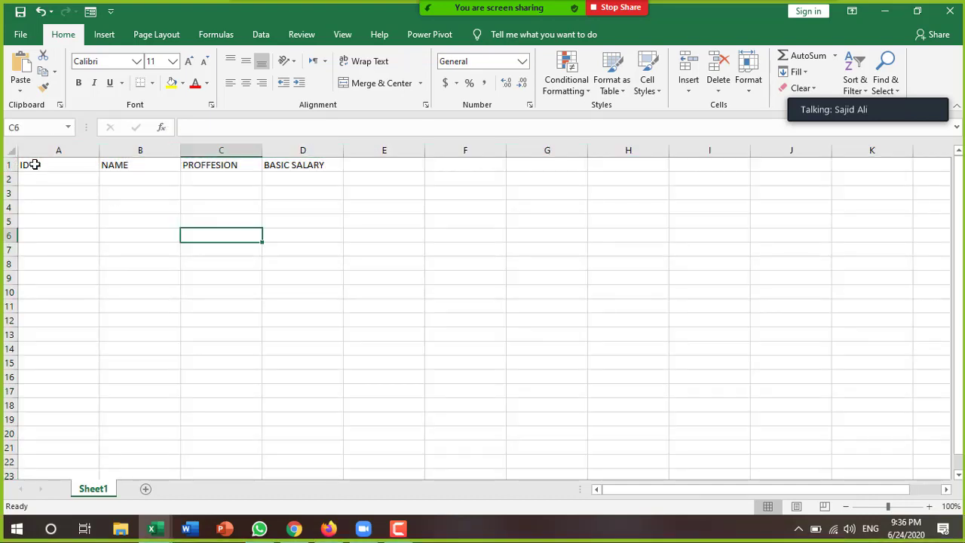
Apply All Borders to the range A1:K18.
mouse_move(32, 164)
left_mouse_down()
mouse_move(888, 407)
mouse_move(879, 403)
left_mouse_up()
left_click(153, 83)
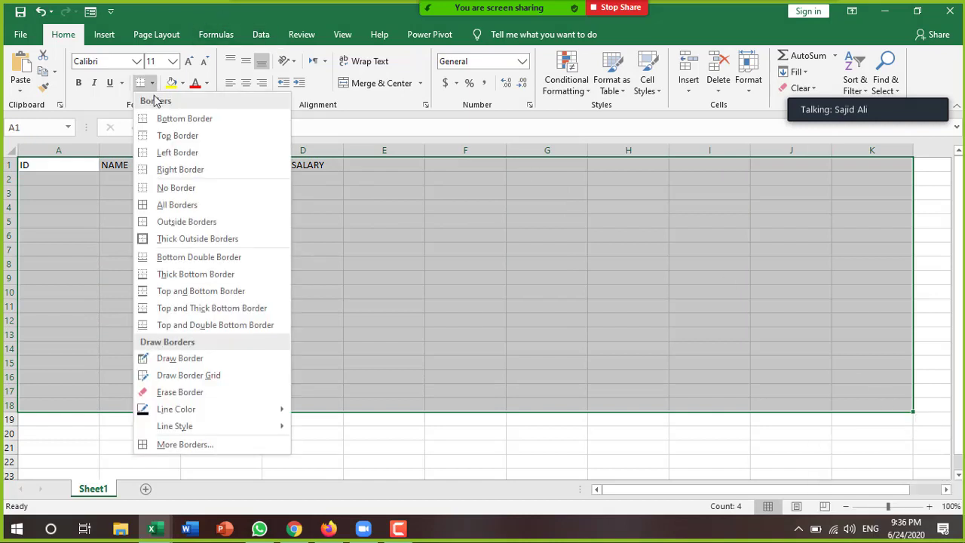
left_click(178, 204)
left_click(189, 264)
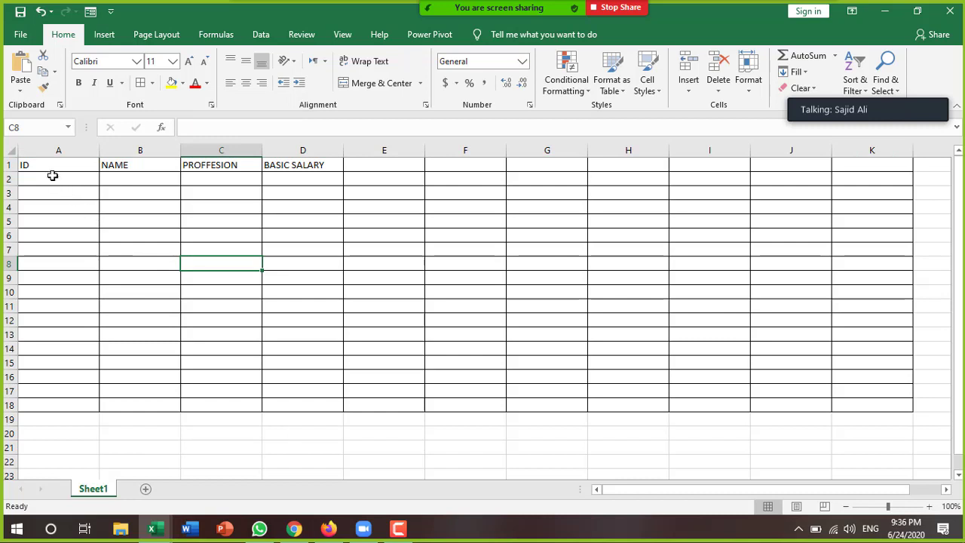
Make the row 1 headings bold.
left_click(12, 164)
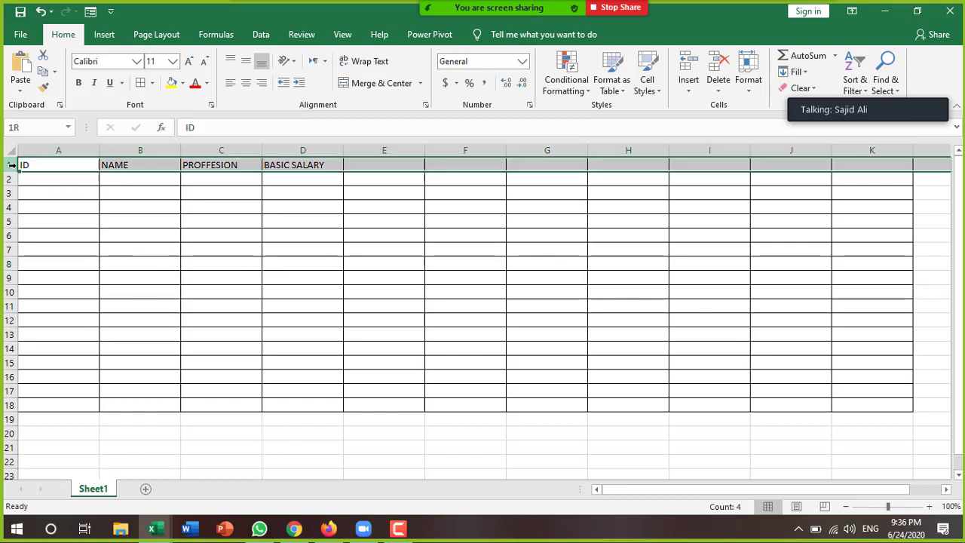
left_click(78, 82)
left_click(132, 244)
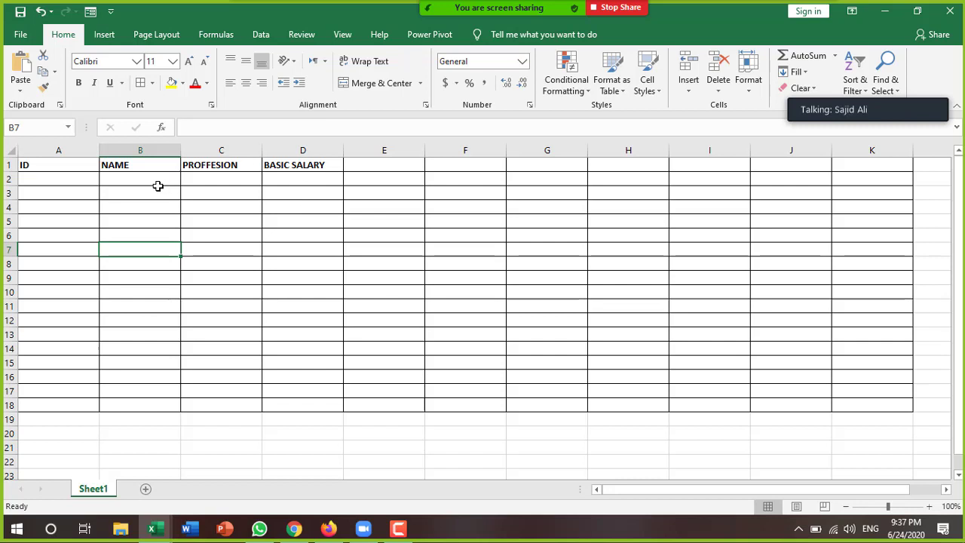
Enter MEDICAL ALLOWNCE in E1 and HOUSE ALLOWNCE in F1.
left_click(369, 166)
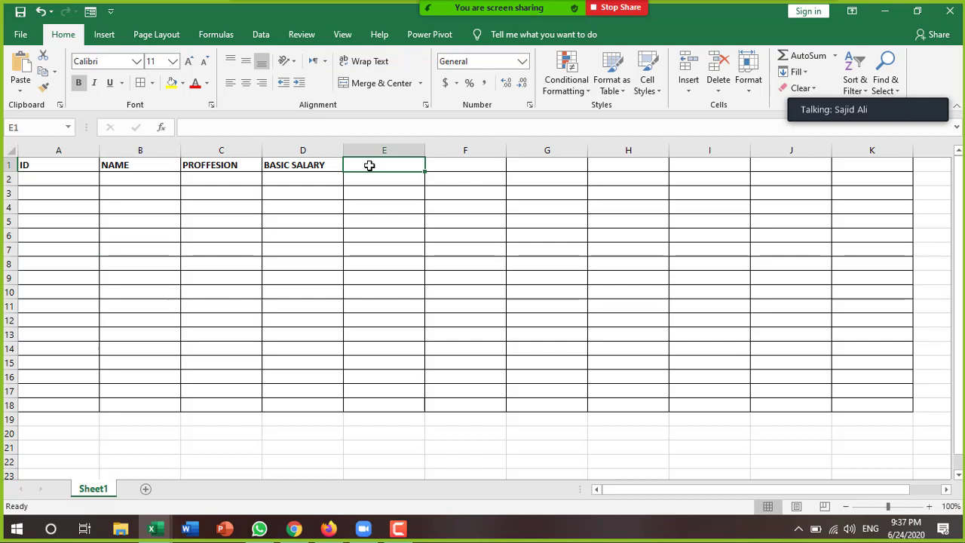
type("MEDICAL ")
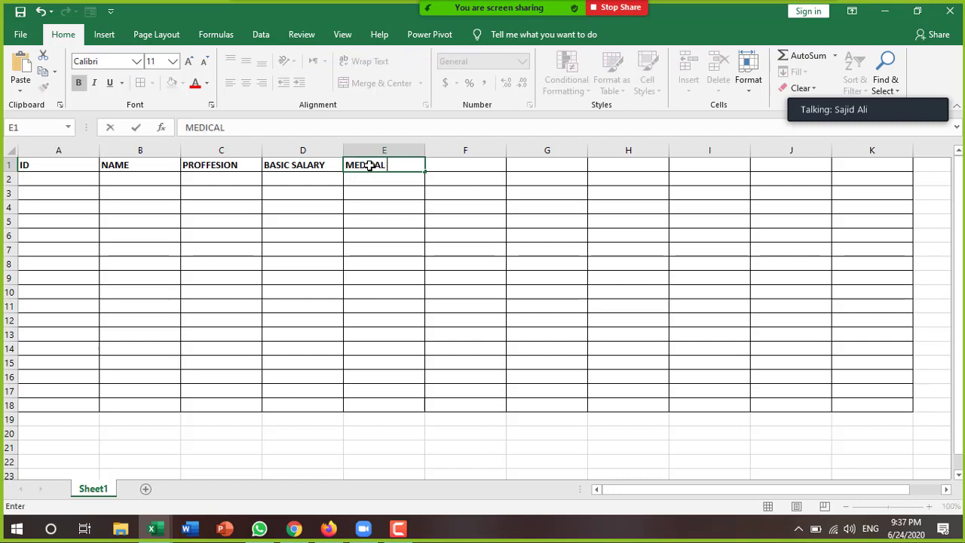
type("ALLOWNENC")
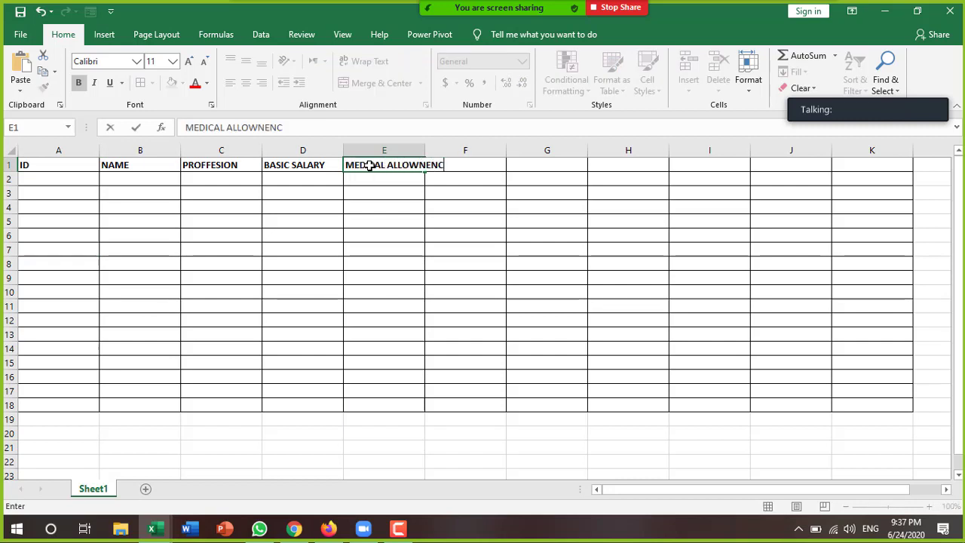
key("BackSpace")
key("BackSpace")
key("BackSpace")
type("CE")
key("Tab")
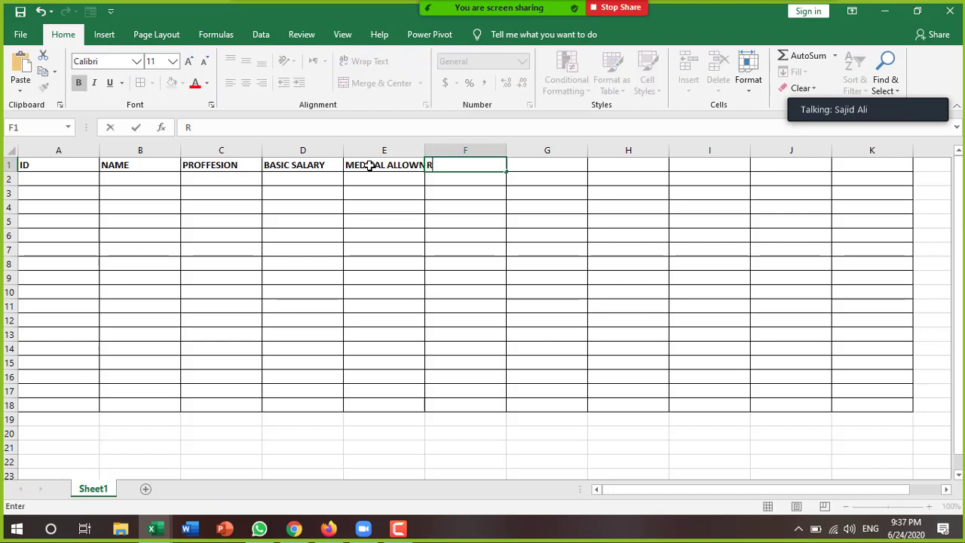
type("HOUSE A")
type("LLOWN")
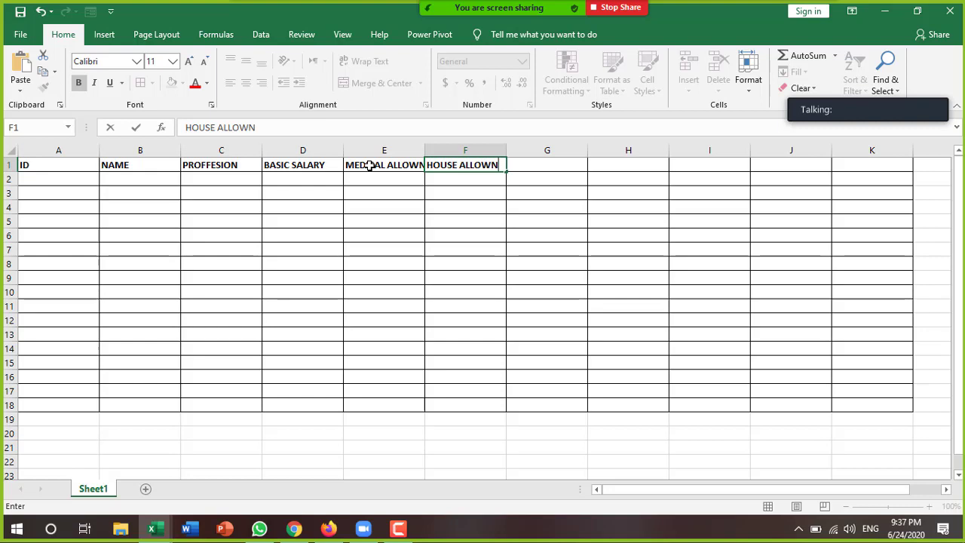
type("CE")
key("Tab")
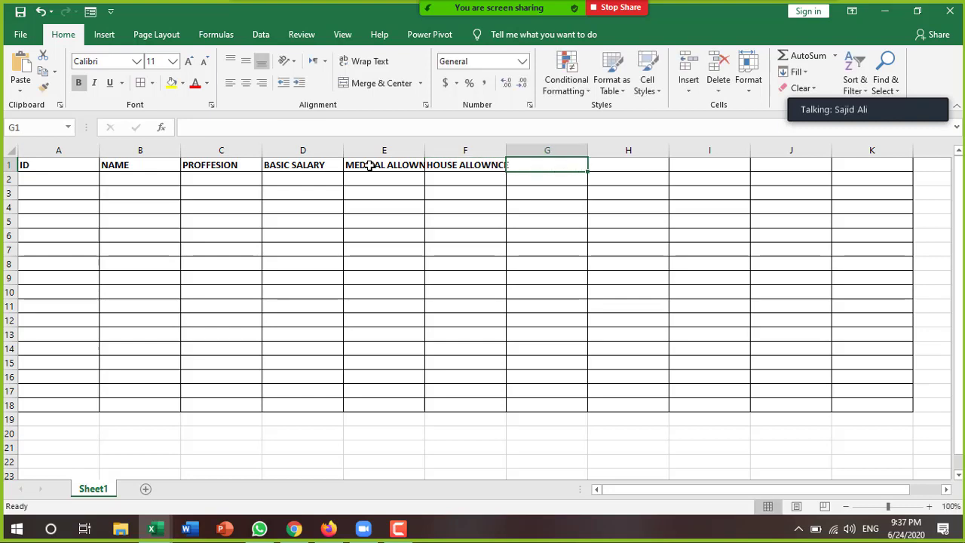
Enter MOBILE ALLOWNCE in G1 and TRANSPORT ALLOWENCE in H1.
type("MOBILE ALL")
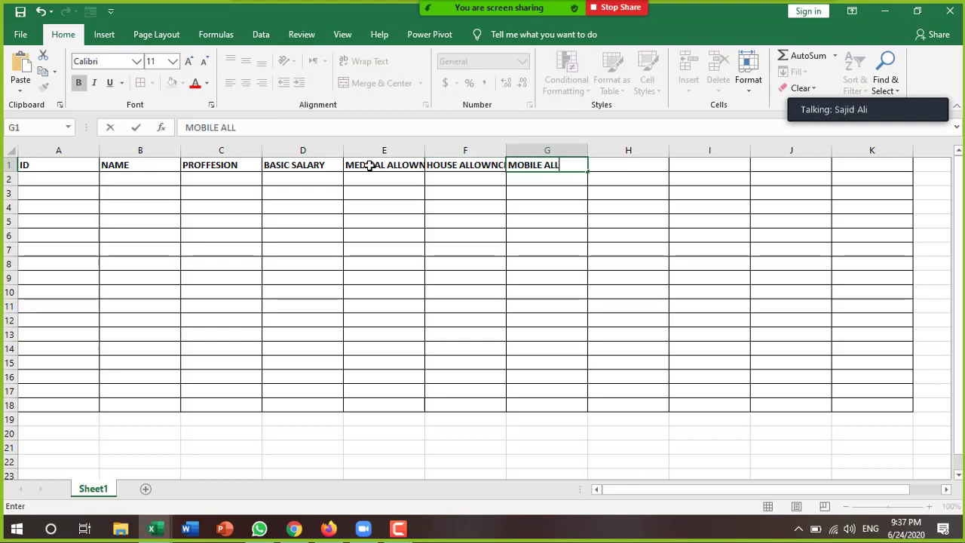
type("OW")
key("BackSpace")
key("BackSpace")
key("BackSpace")
type("LOW")
type("NCE")
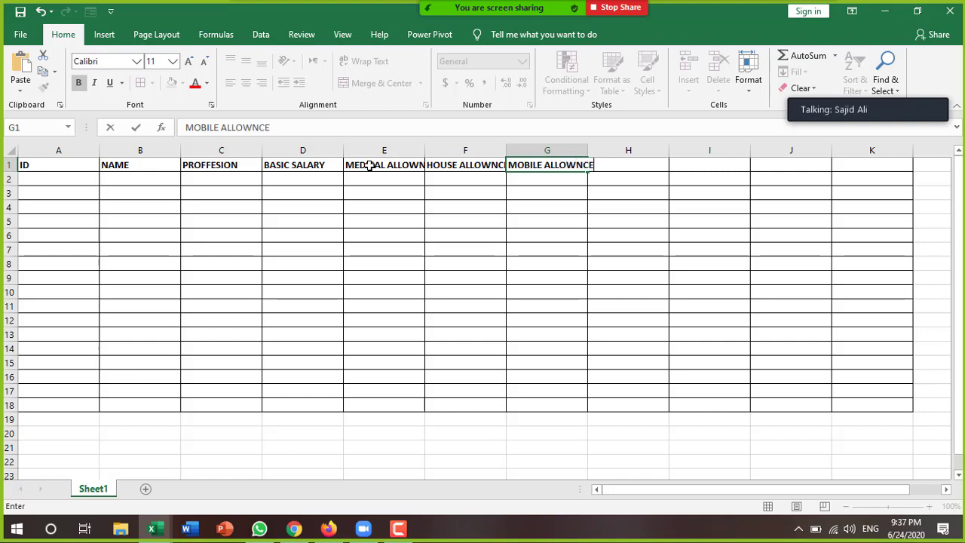
key("Tab")
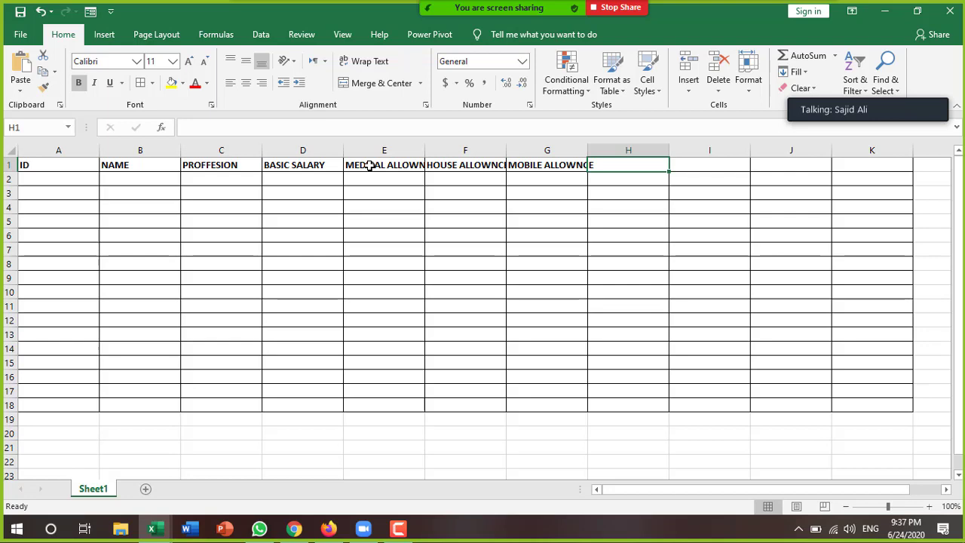
type("TRANS")
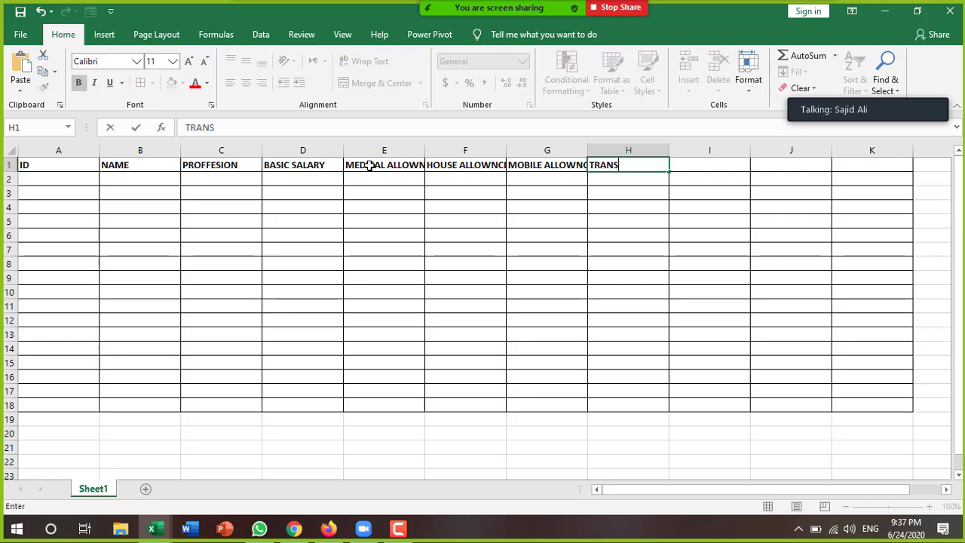
type("F")
key("BackSpace")
type("P")
type("ORT ALLOWEN")
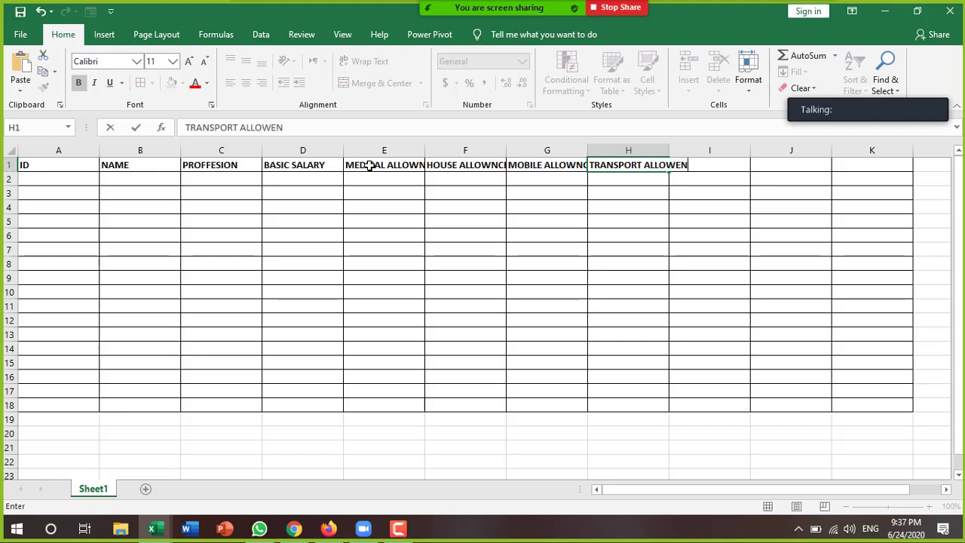
type("CE")
key("Tab")
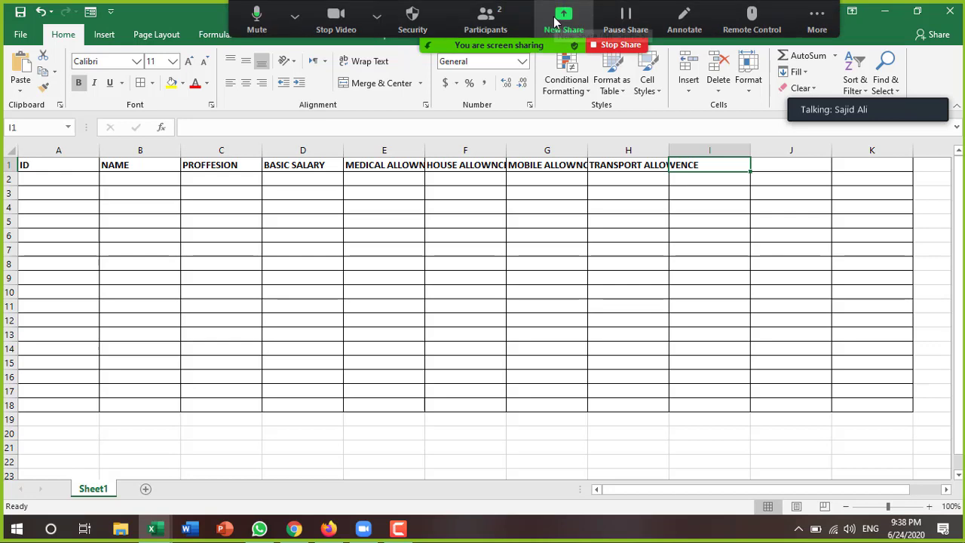
left_click(13, 150)
Widen all columns, and column H further, so every heading fits.
left_click_drag(343, 151, 357, 150)
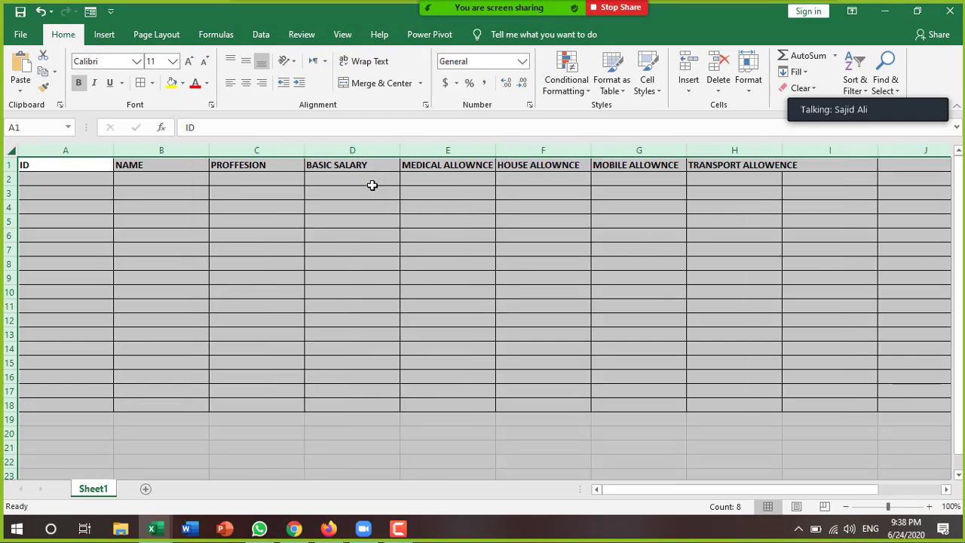
left_click(373, 187)
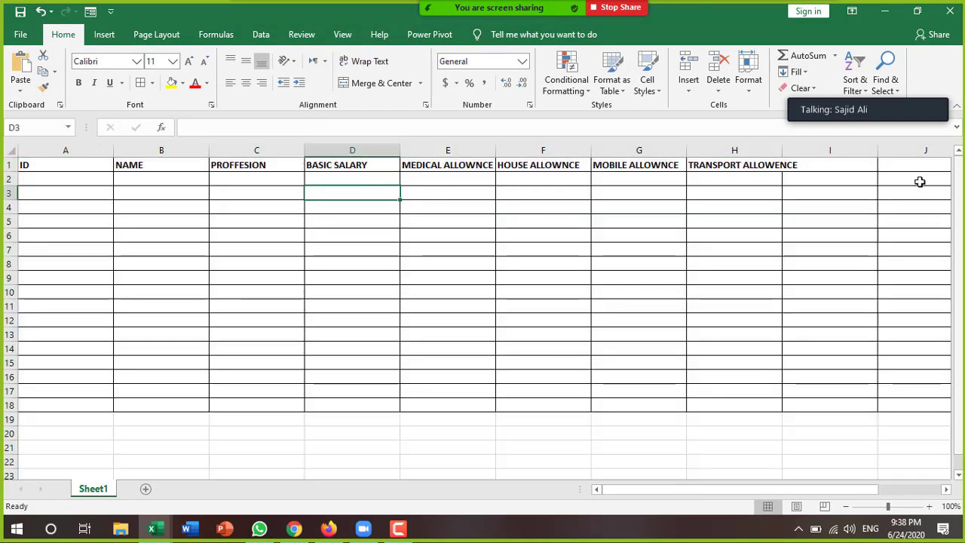
left_click_drag(783, 151, 812, 156)
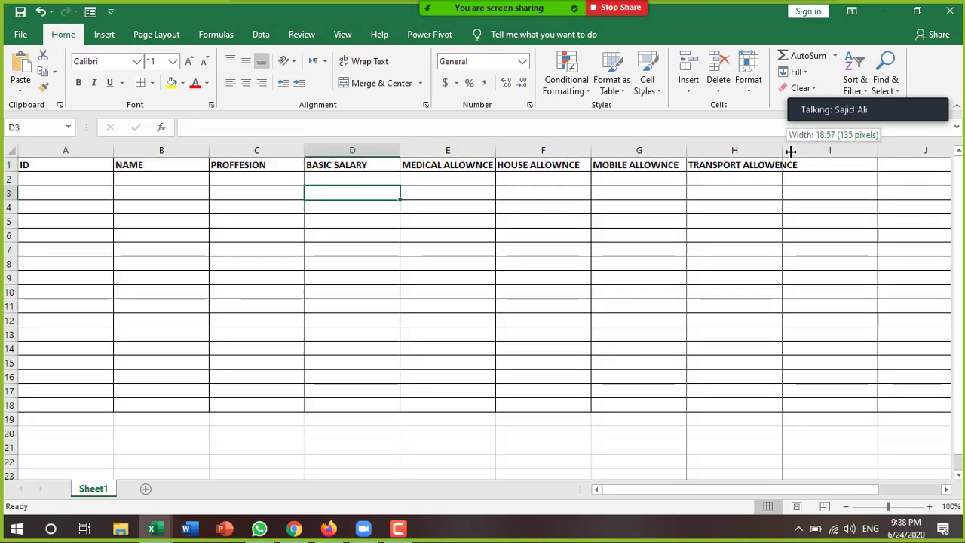
Fill A2:A11 with the ID series GCC-F20-S01 through GCC-F20-S10.
left_click(55, 177)
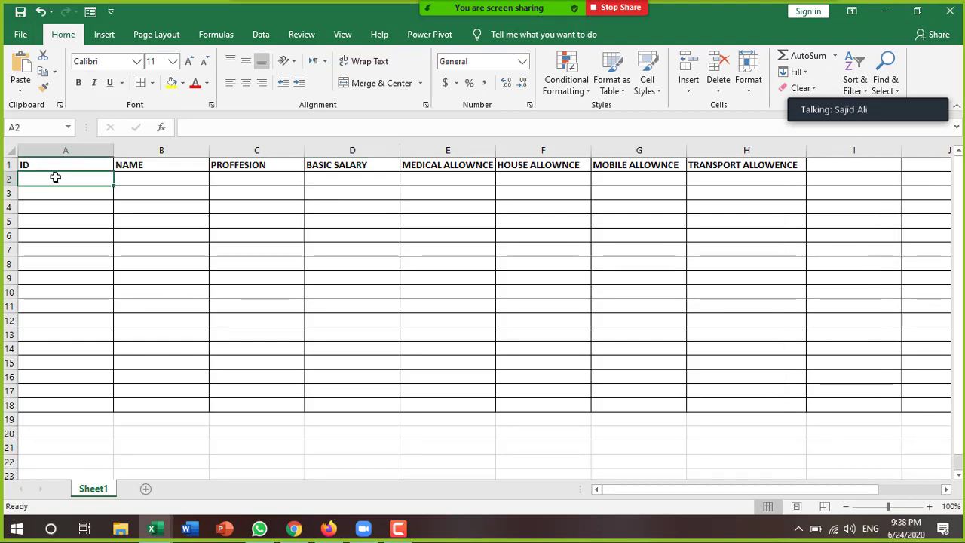
type("GCC-")
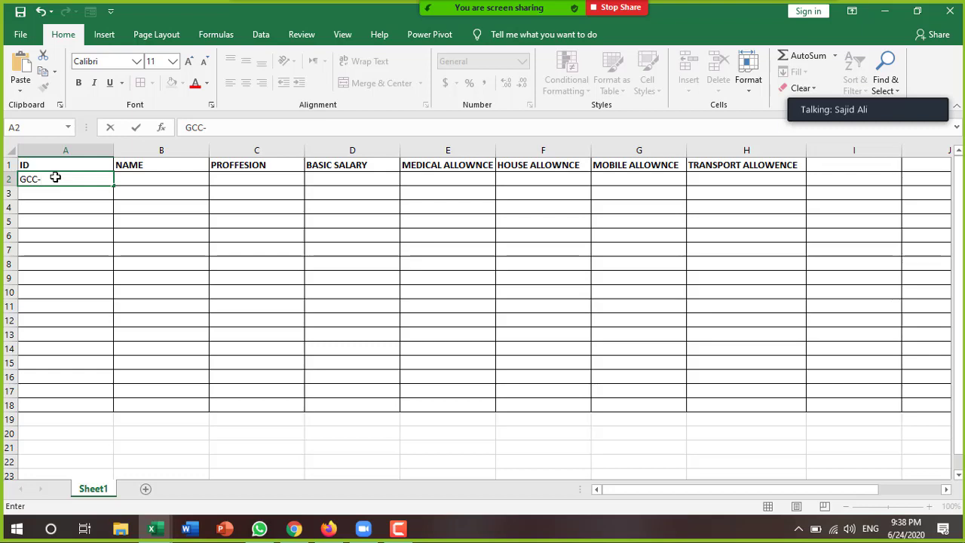
type("F20-")
type("S1")
key("BackSpace")
type("01")
key("Return")
left_click(55, 178)
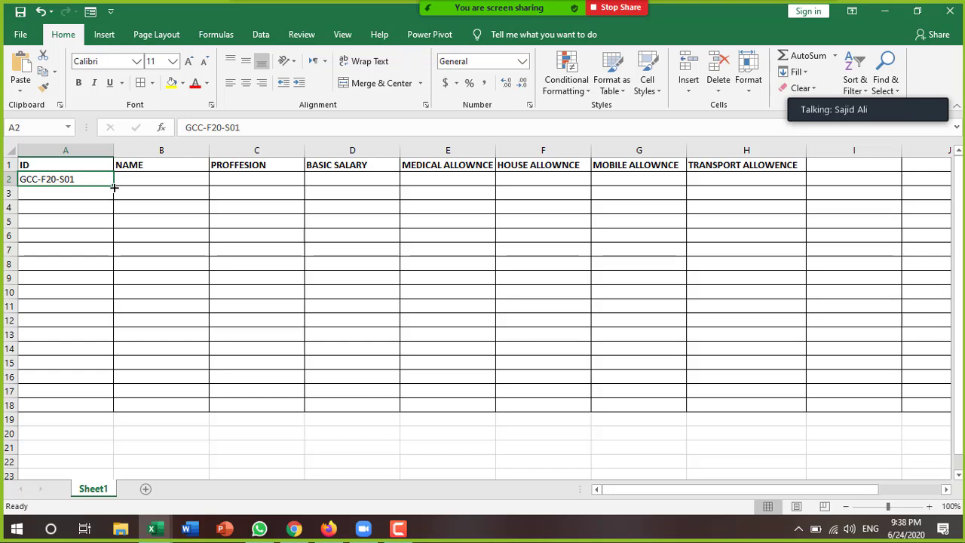
mouse_move(114, 186)
left_mouse_down()
mouse_move(118, 322)
mouse_move(115, 307)
left_mouse_up()
left_click(141, 181)
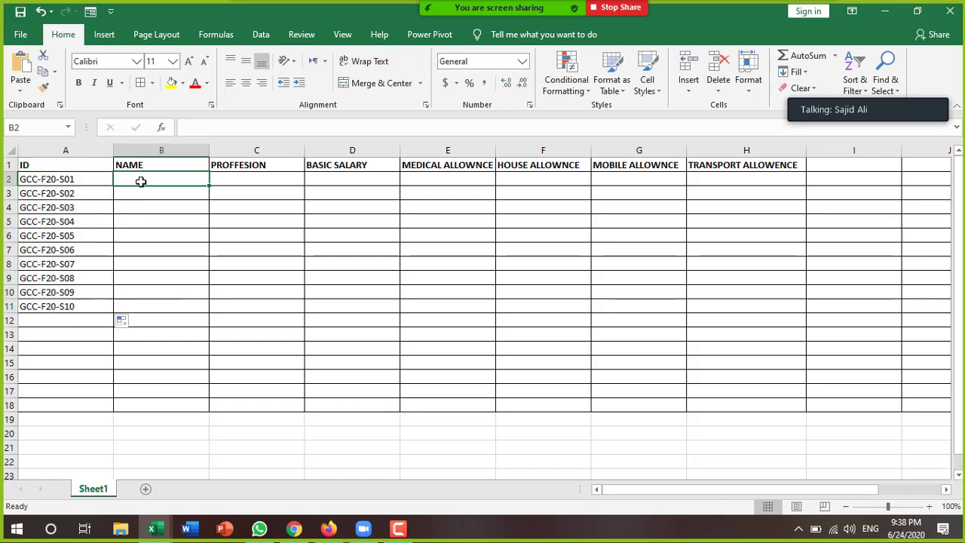
Enter the first five employee names in B2:B6.
type("ASIF")
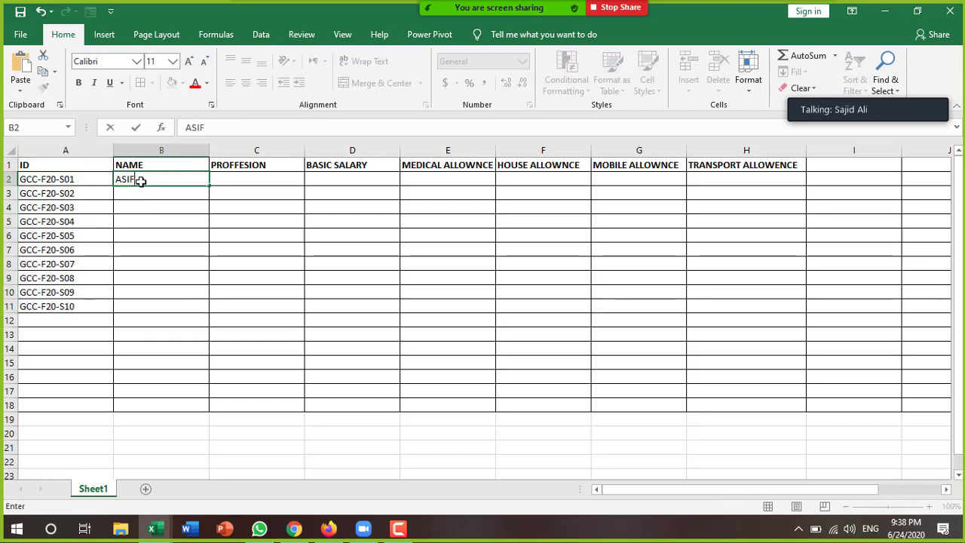
key("Return")
type("AHM")
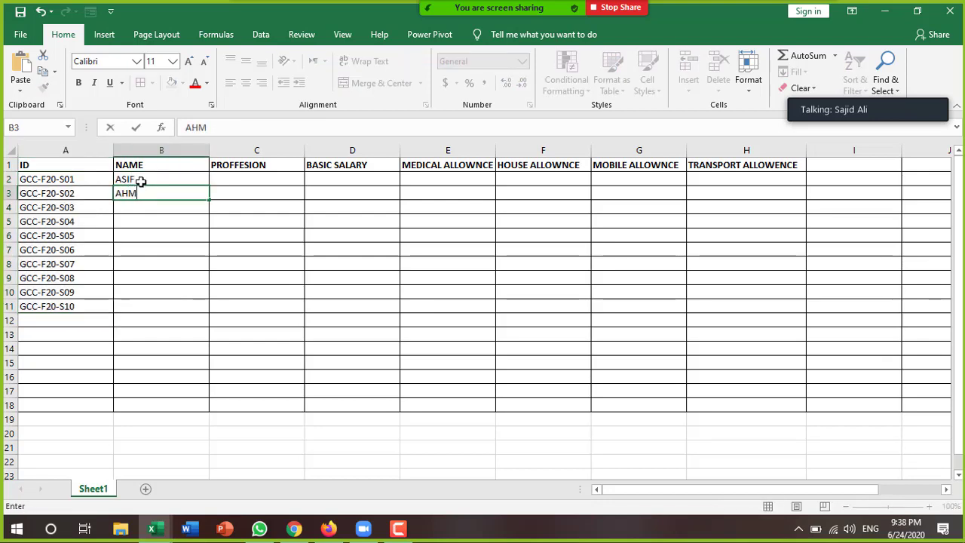
type("ED")
key("Return")
type("AD")
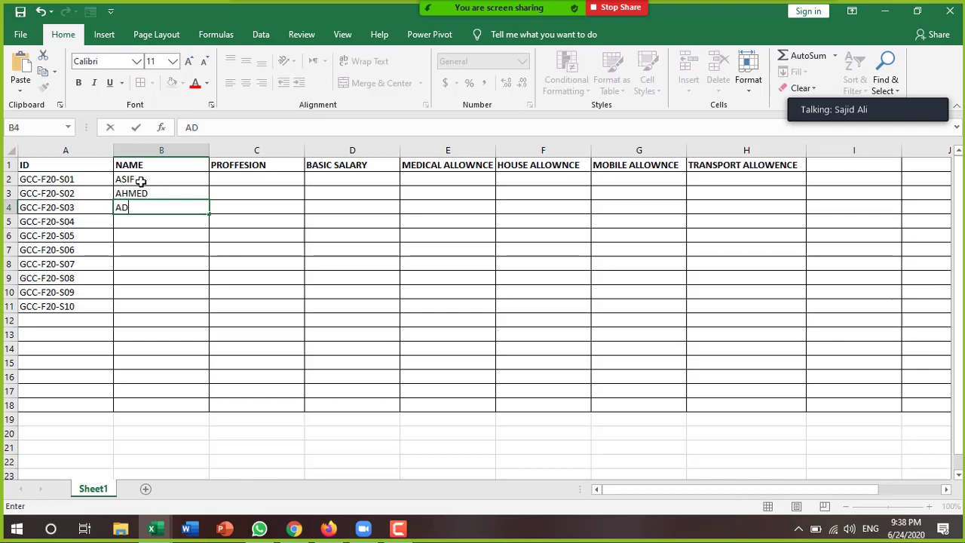
type("IL")
key("Return")
type("HAME")
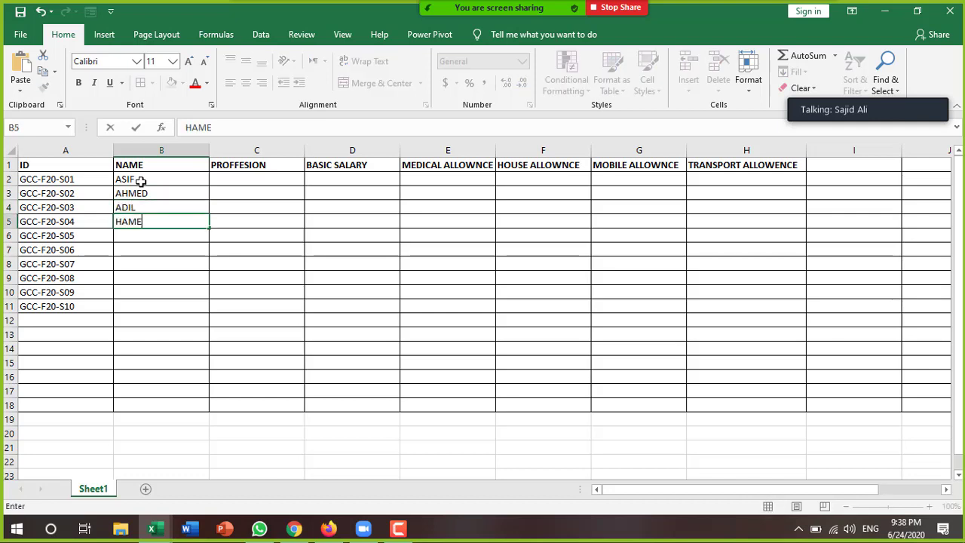
type("ED")
key("Return")
type("KA")
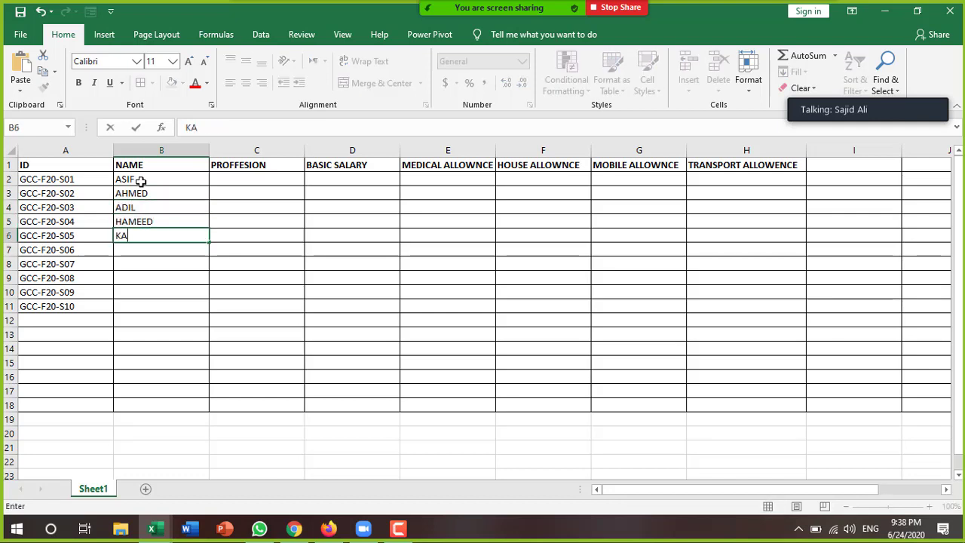
type("SHIF")
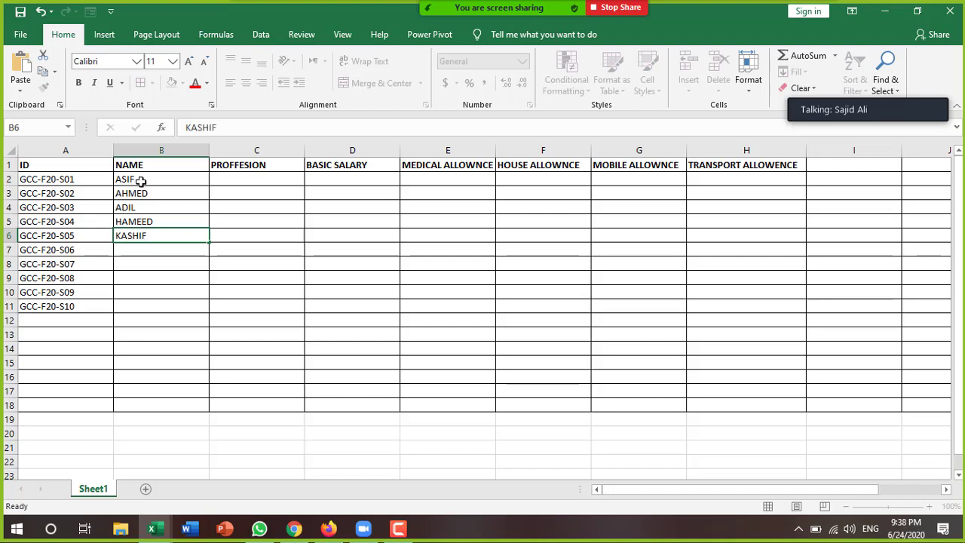
key("Return")
Enter the remaining five employee names in B7:B11.
type("MAJID")
key("Return")
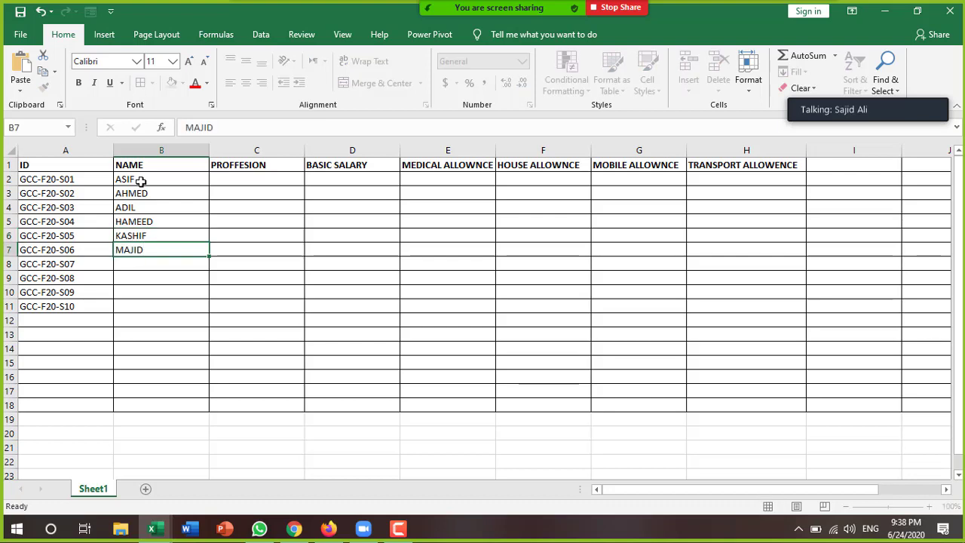
type("HA")
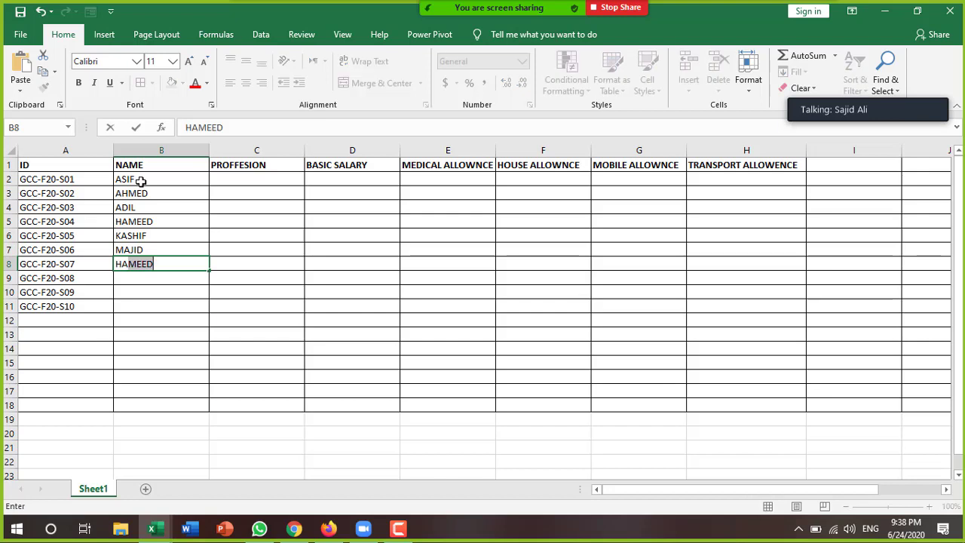
type("FEEZ")
key("Return")
type("HAM")
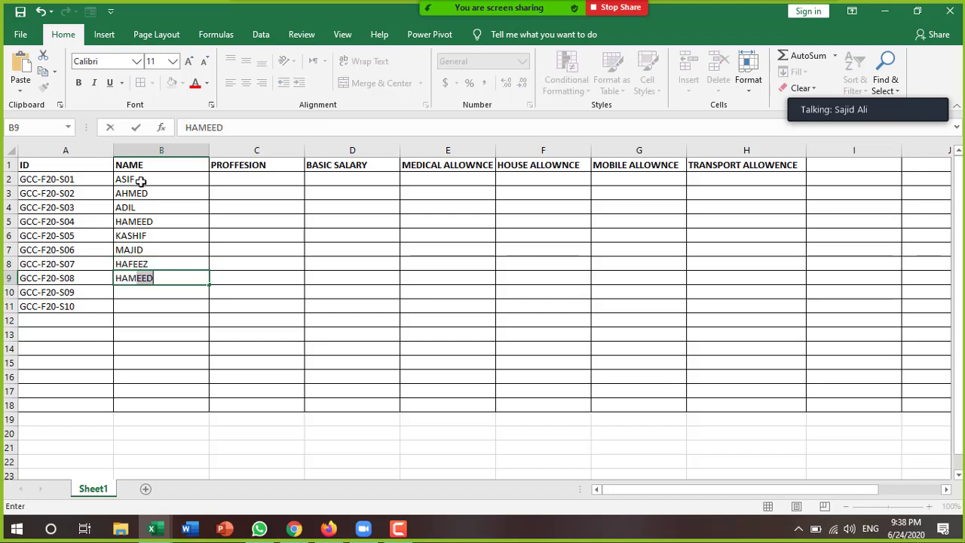
type("ZA")
key("Return")
type("H")
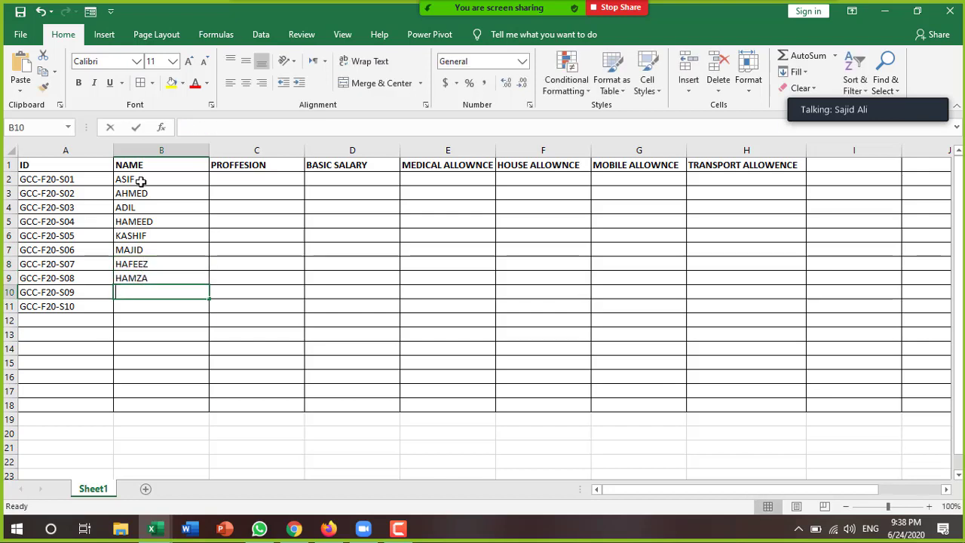
type("AMID")
key("Return")
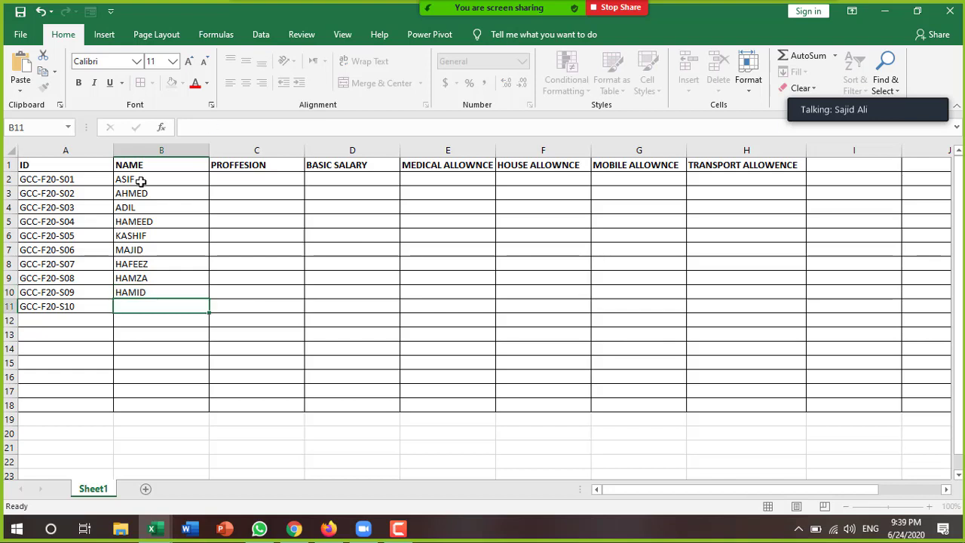
type("MAJID")
key("BackSpace")
key("BackSpace")
key("BackSpace")
type("AZ")
key("Return")
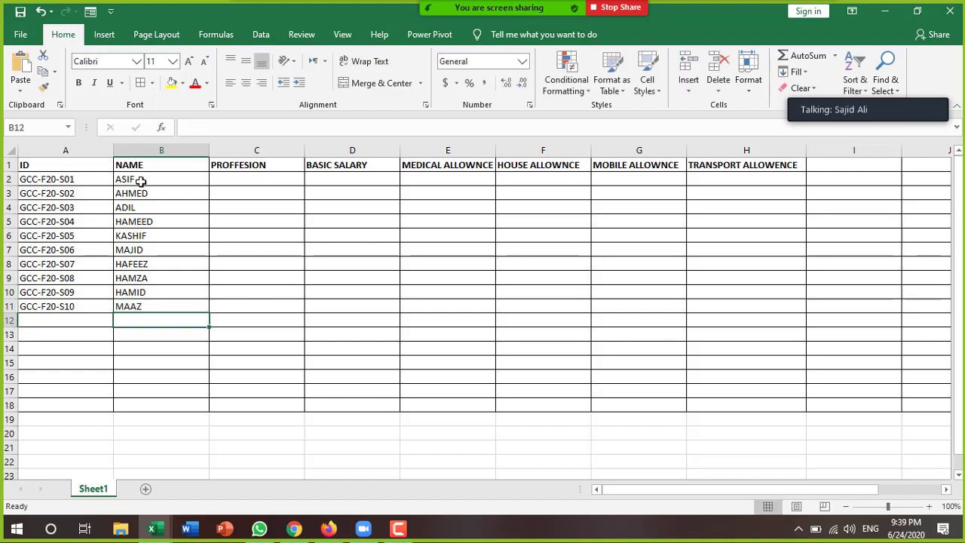
Enter MACHINE OPERATOR as the profession in C2.
left_click(231, 175)
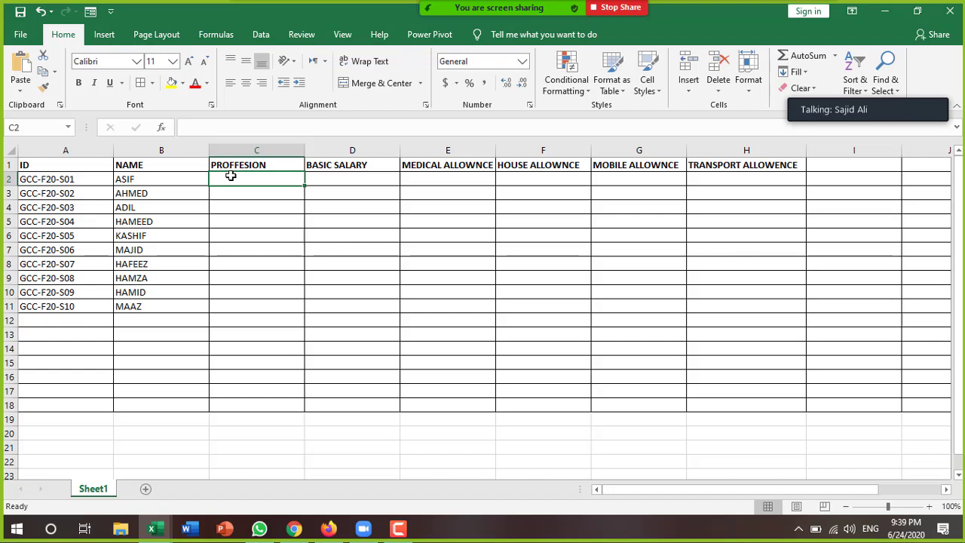
type("m")
key("BackSpace")
type("M")
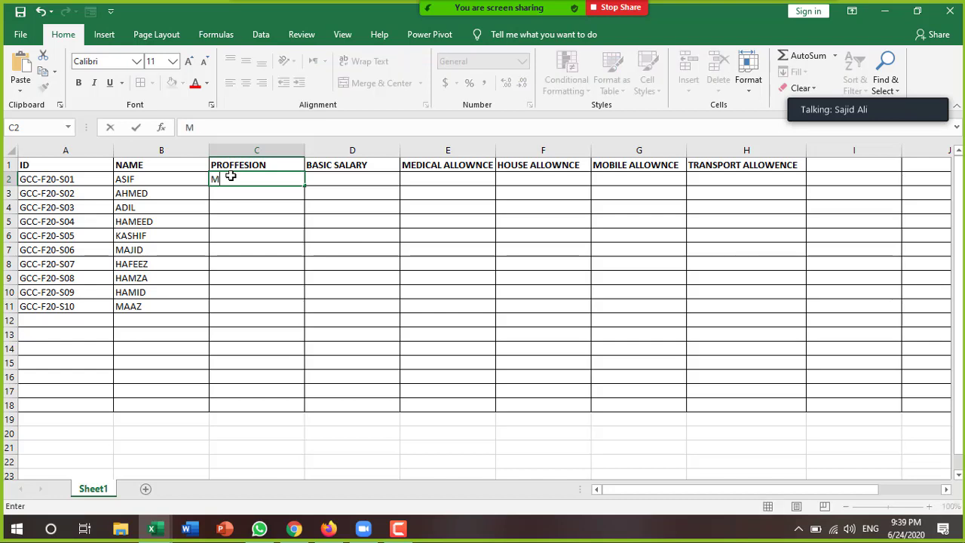
type("ACHIE")
key("BackSpace")
type("NE")
type(" OPR")
key("BackSpace")
type("ER")
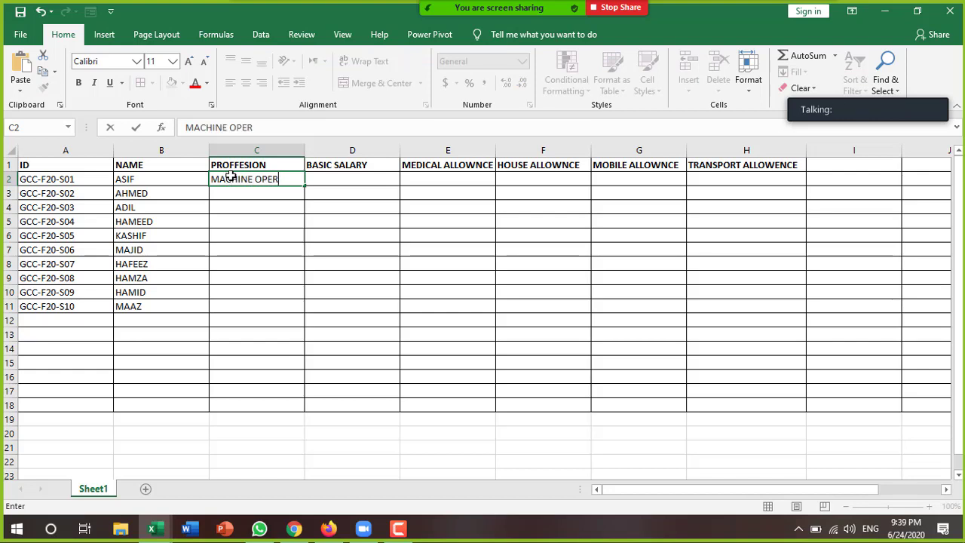
type("ATO")
type("R")
key("Return")
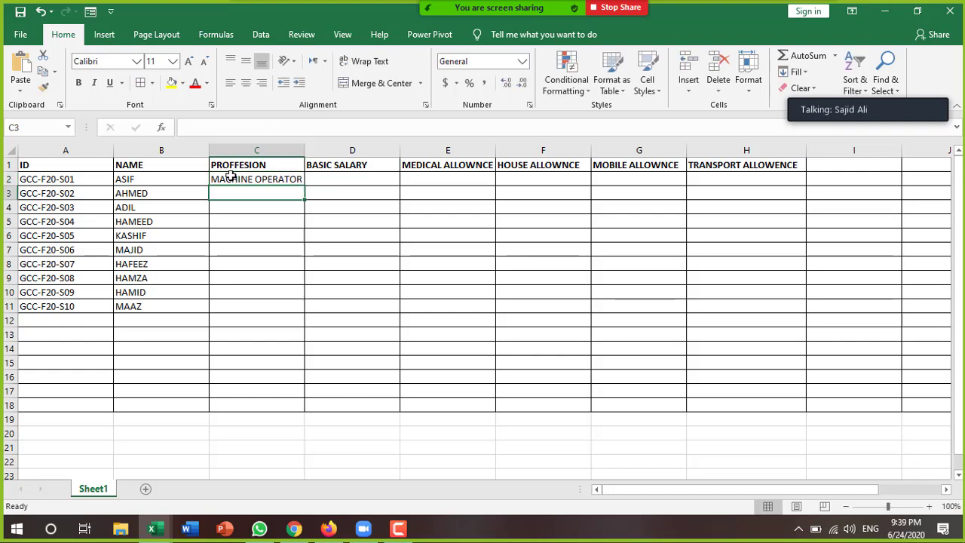
Enter SLEEPER in C3 and GUARDINAN in C4.
type("SLEEPE")
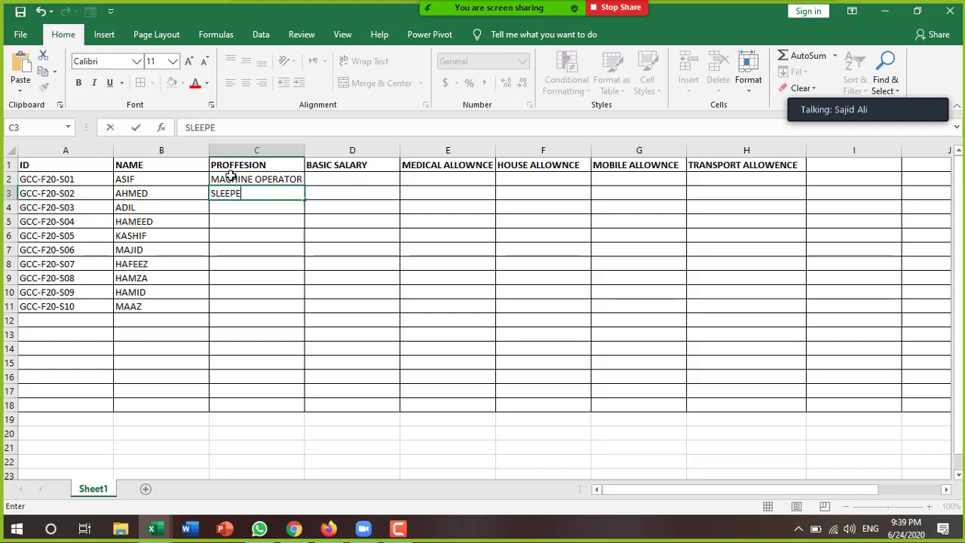
type("R")
key("Return")
type("G")
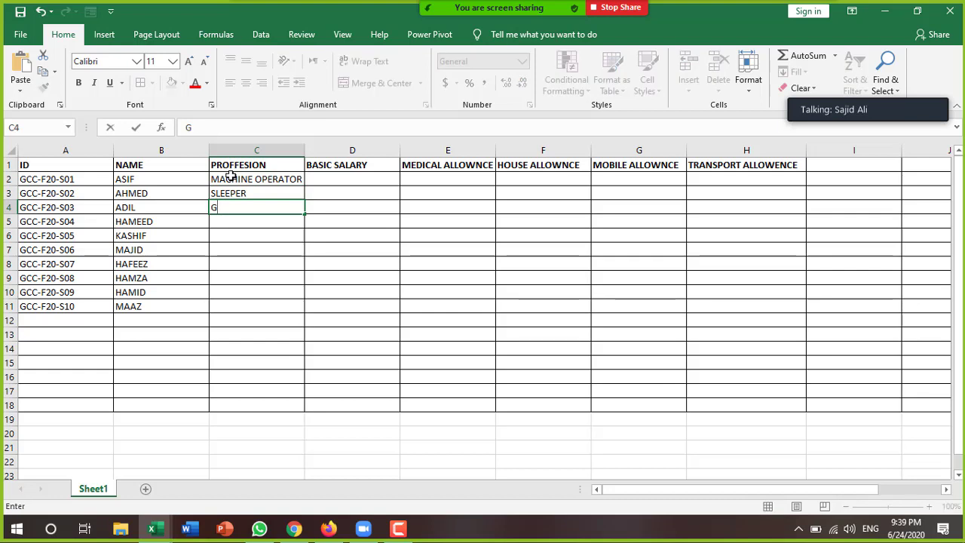
type("UARDINAN")
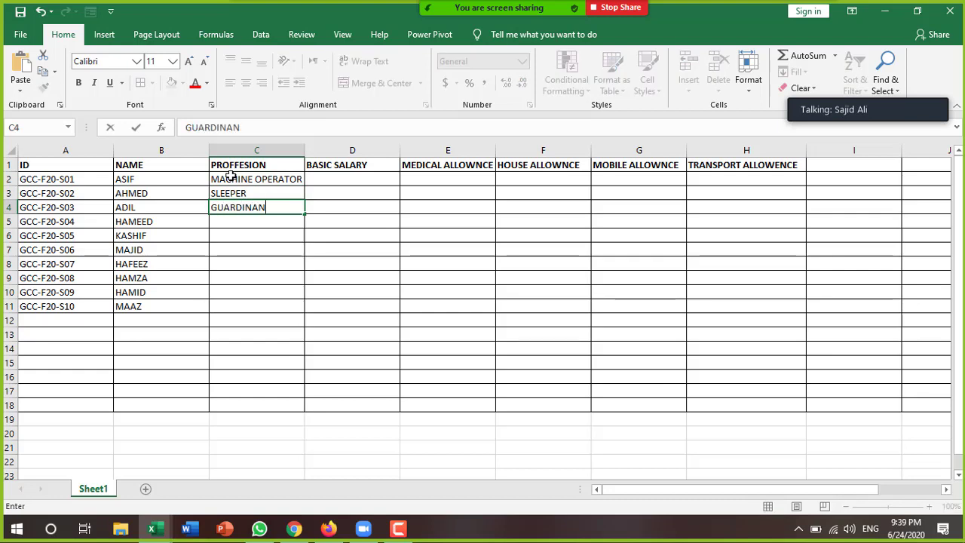
key("Return")
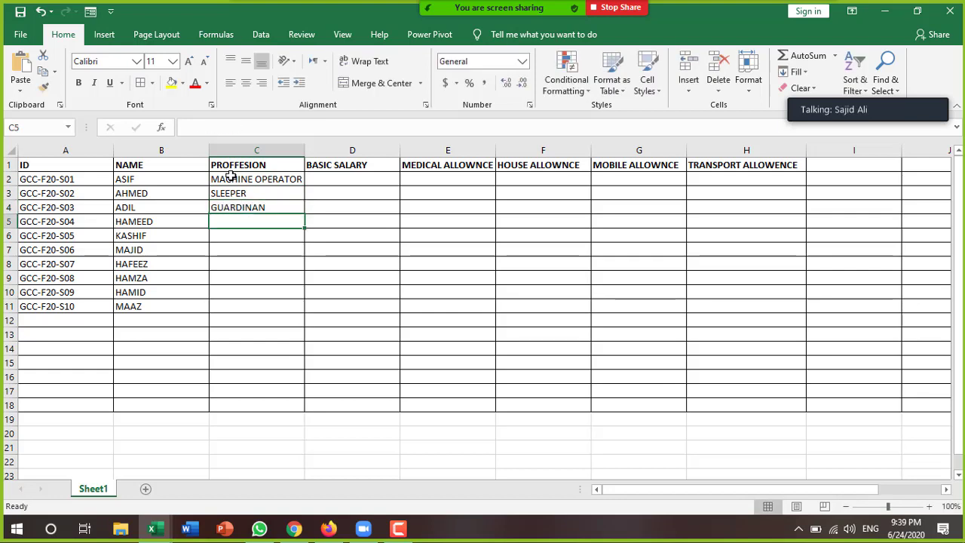
Correct the C4 entry from GUARDINAN to GUARDIAN.
key("Up")
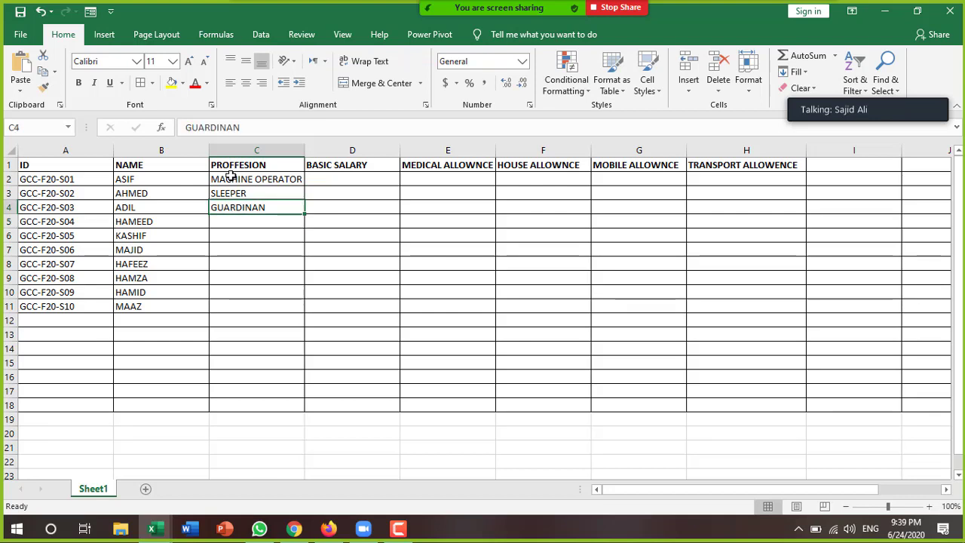
key("F2")
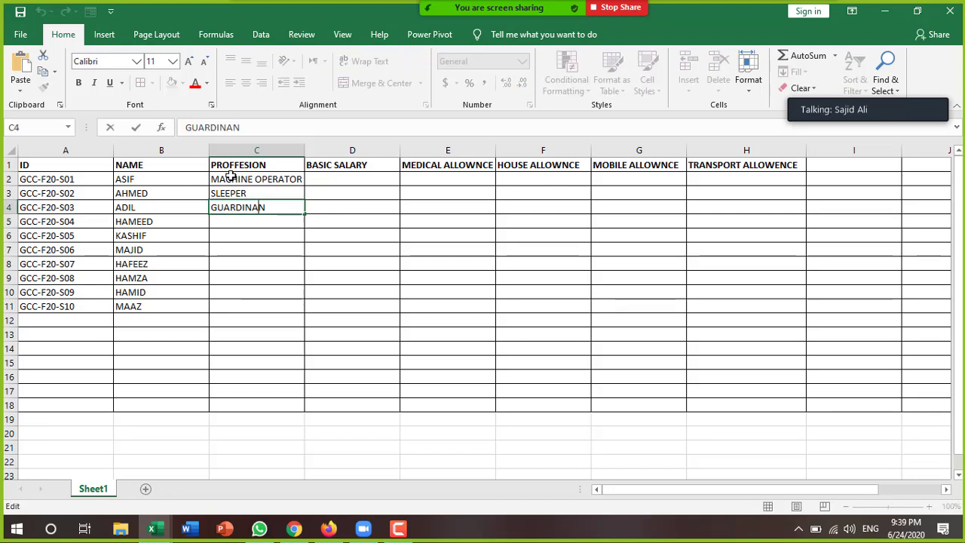
key("BackSpace")
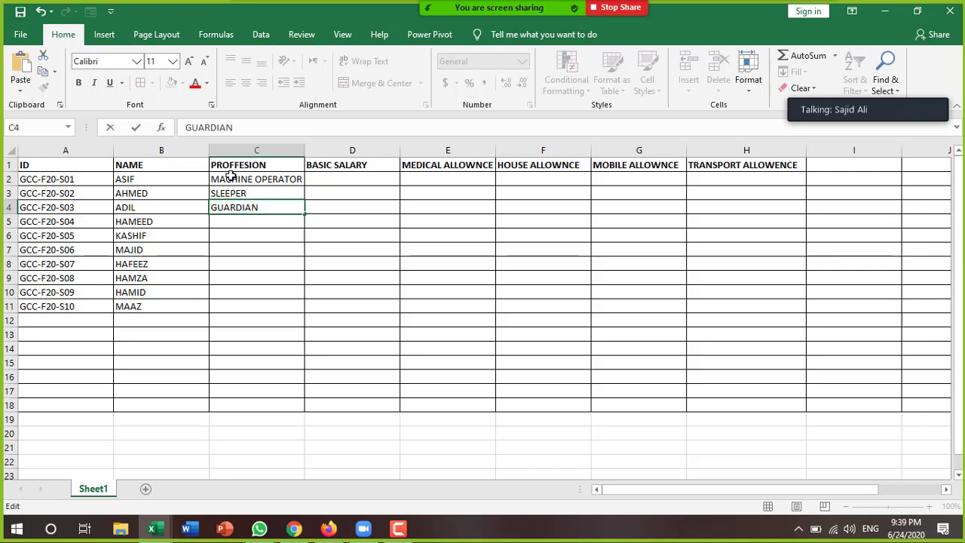
key("Return")
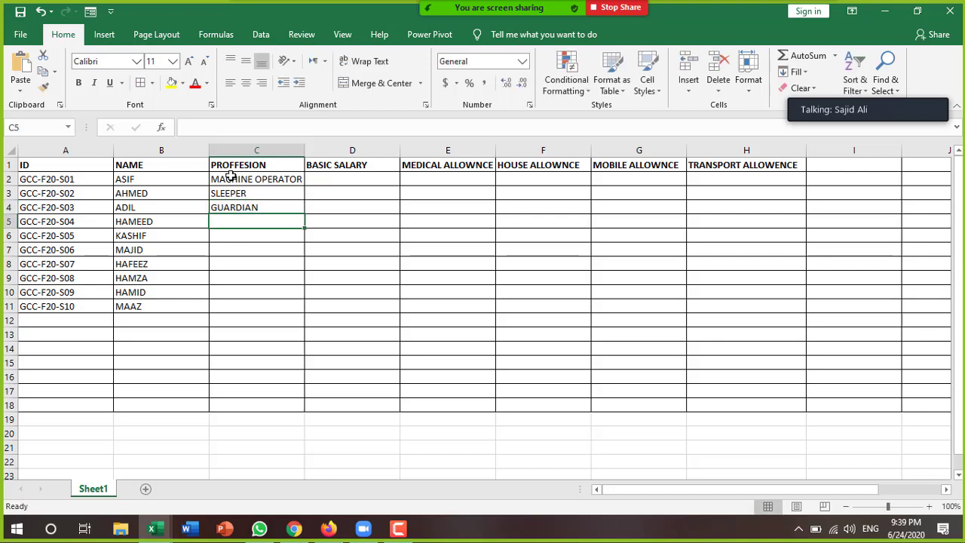
Enter professions GUARDIAN, G.M, MANAGER and OPERATOR in C5:C8.
type("GUARD")
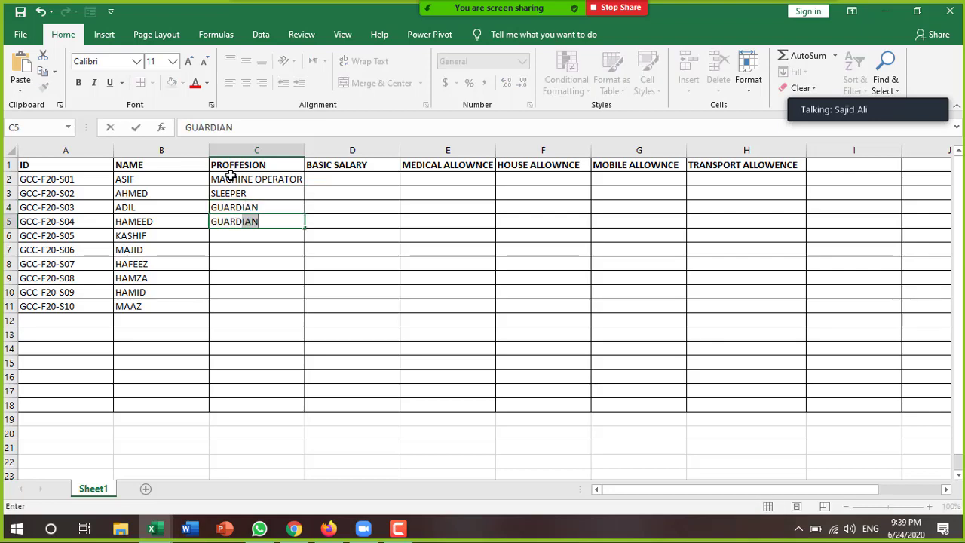
key("Return")
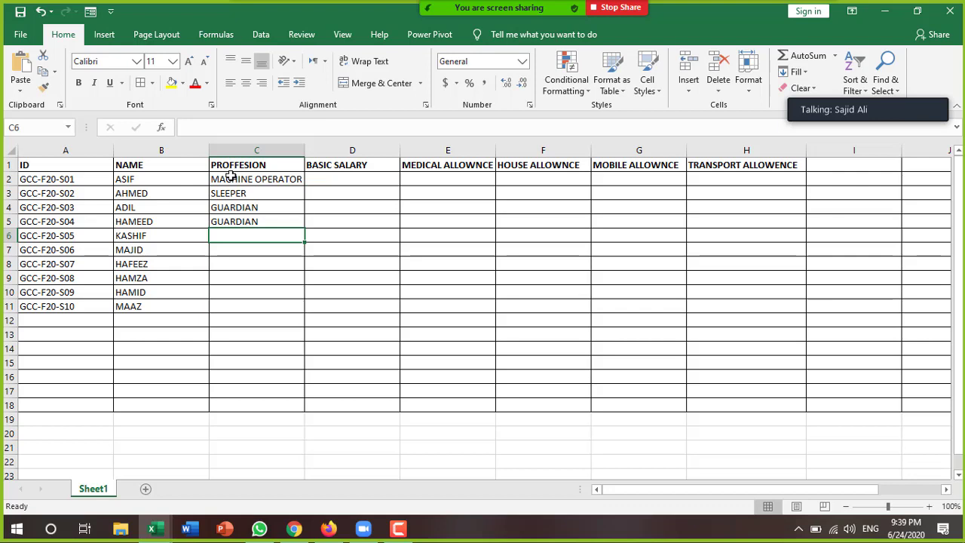
type("G.")
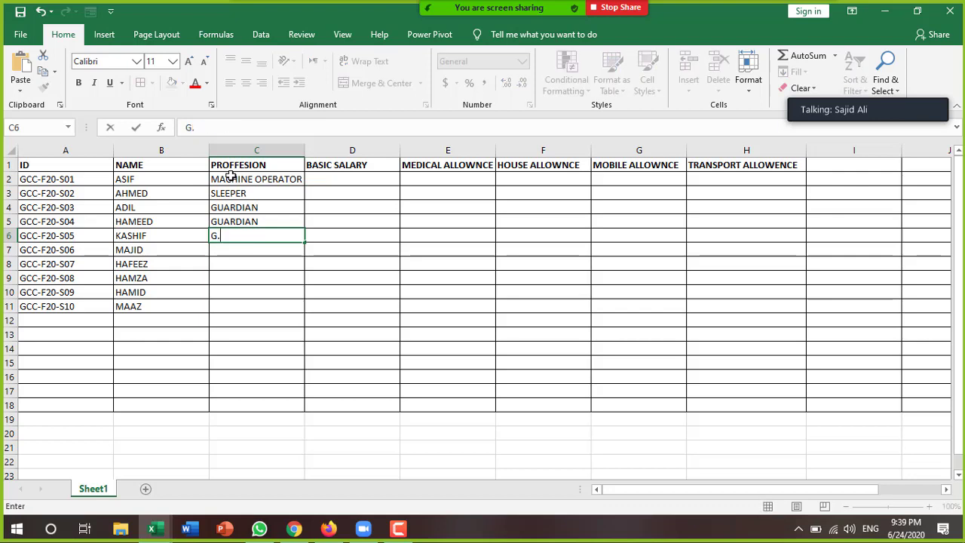
type("M")
key("Return")
type("M")
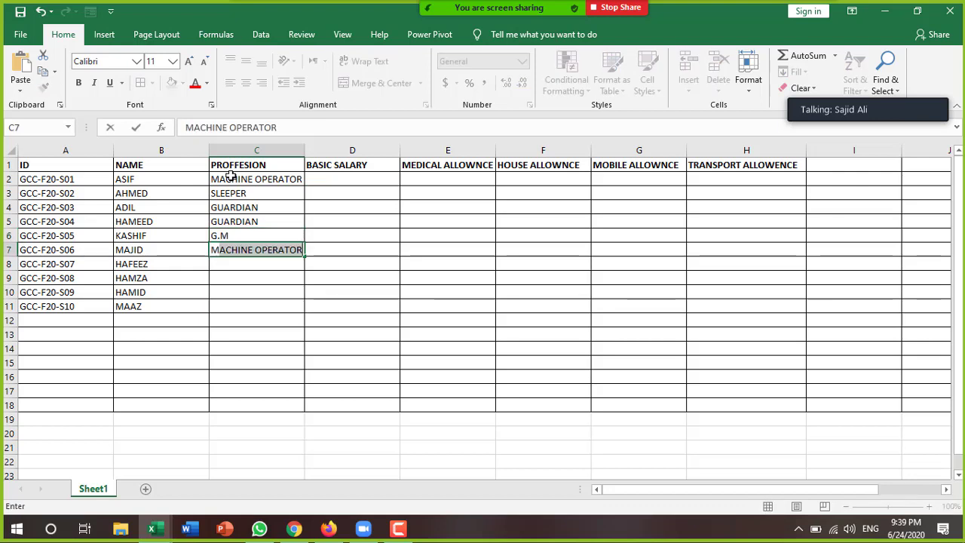
type("ANAGER")
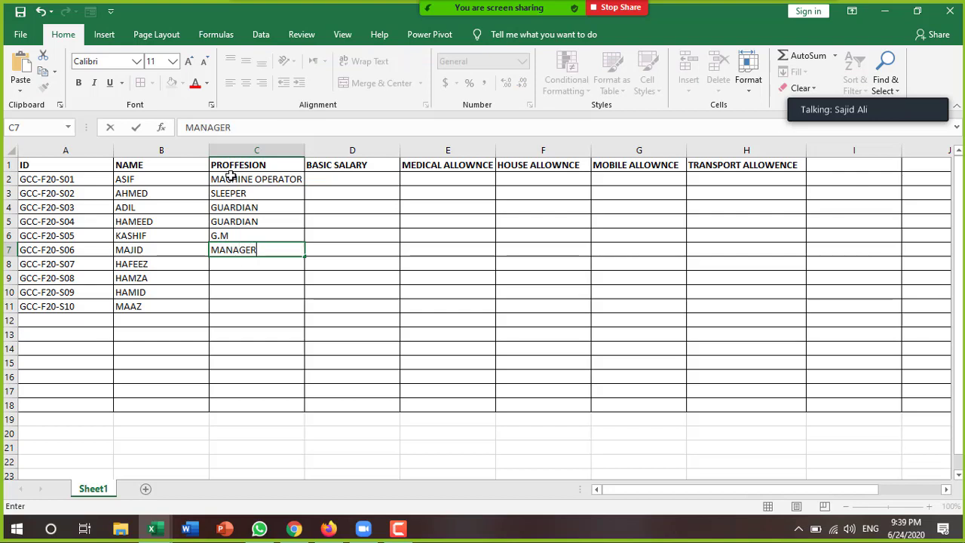
key("Return")
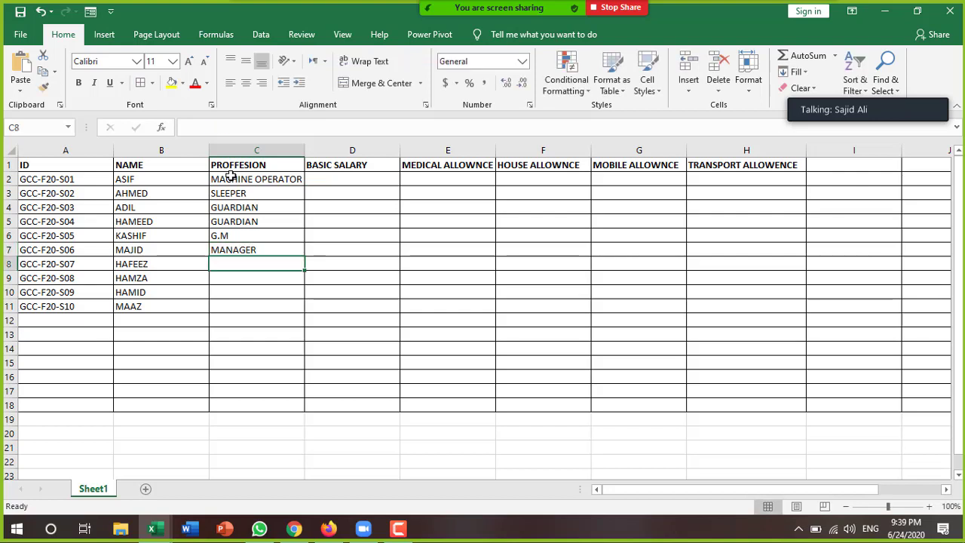
type("OPE")
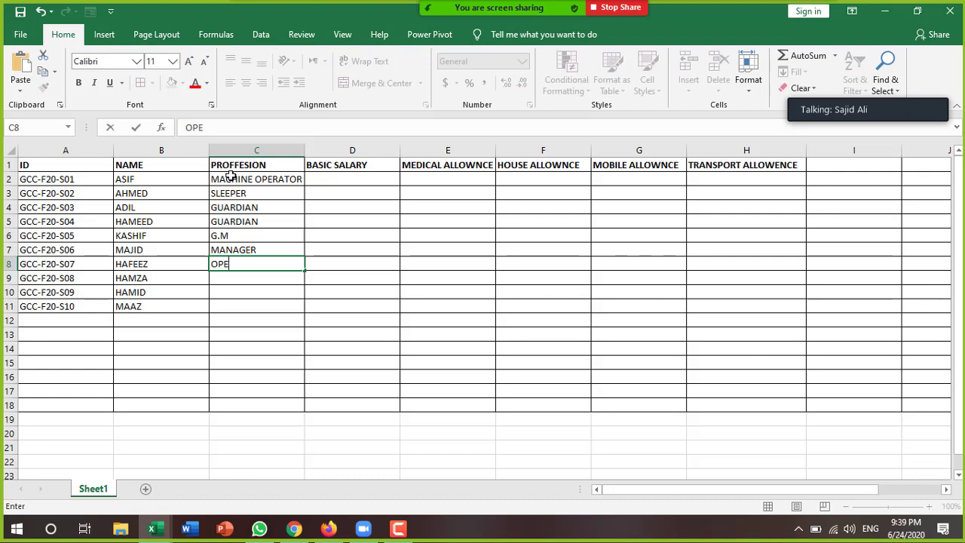
type("RATOR")
key("Return")
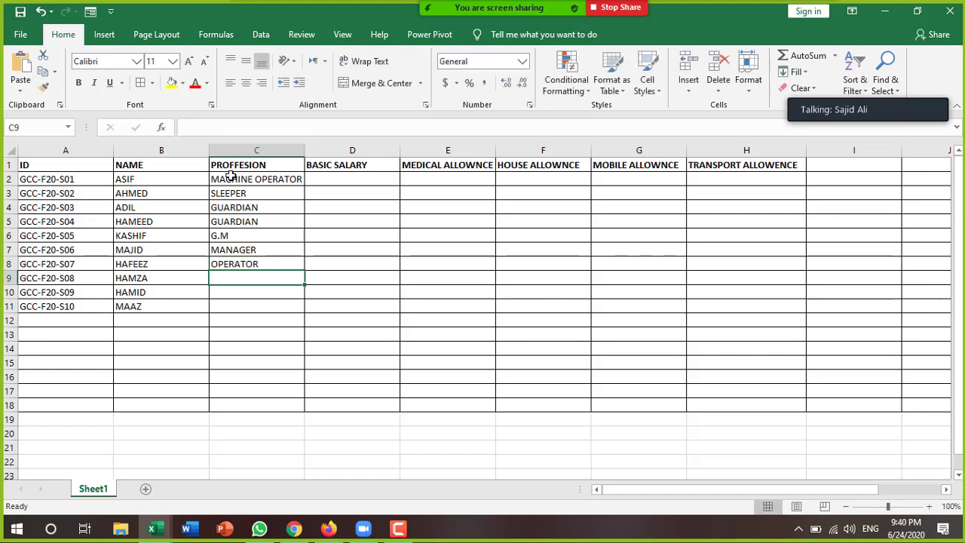
Enter professions HELPER, MACHINE OPERATOR and WENDER in C9:C11.
type("HELPER")
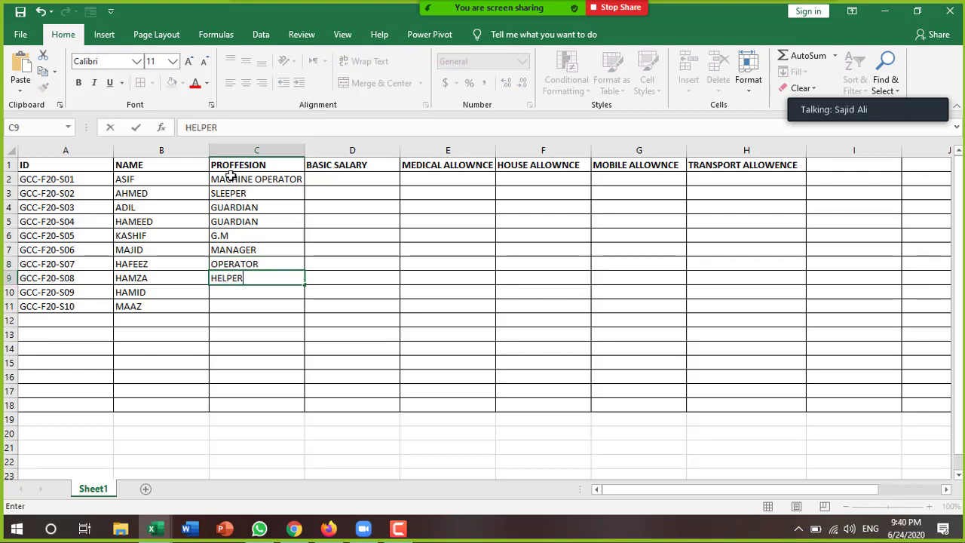
key("Return")
type("M")
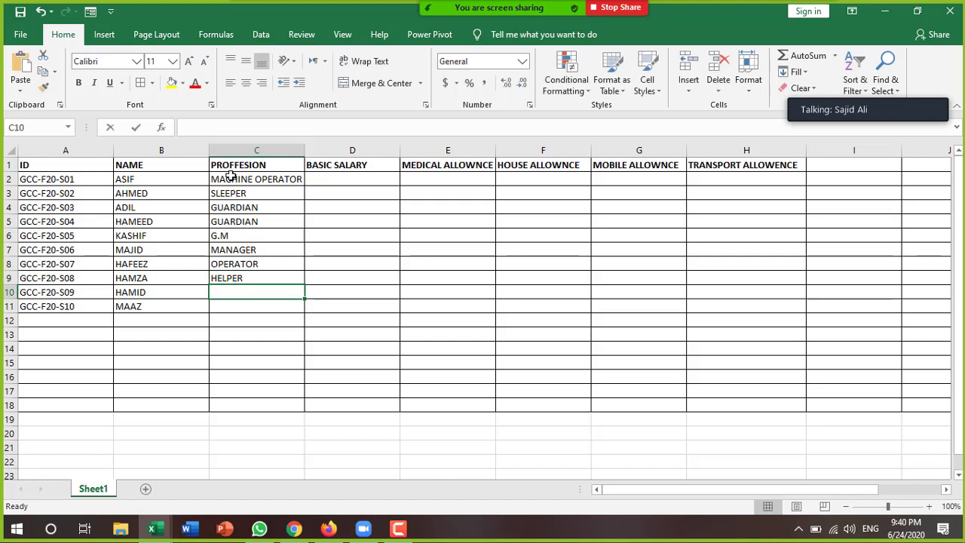
type("AC")
key("Return")
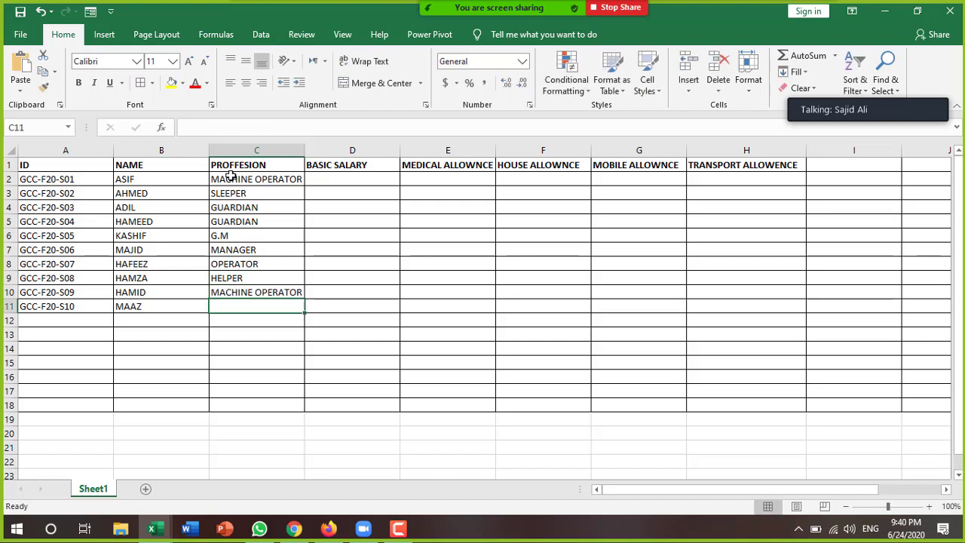
type("HE")
key("BackSpace")
key("BackSpace")
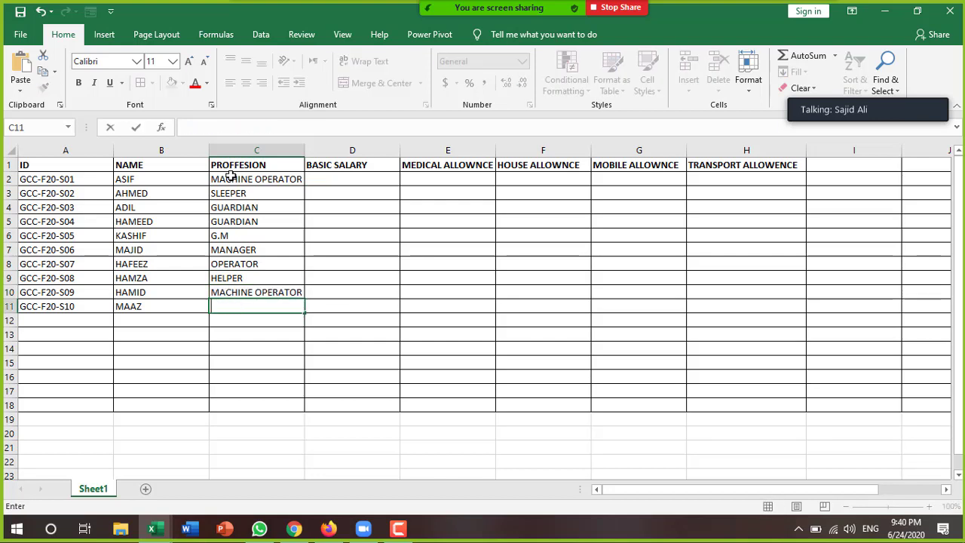
type("E")
type("LECT")
type("R")
key("BackSpace")
key("BackSpace")
key("BackSpace")
key("BackSpace")
key("BackSpace")
type("WENDER")
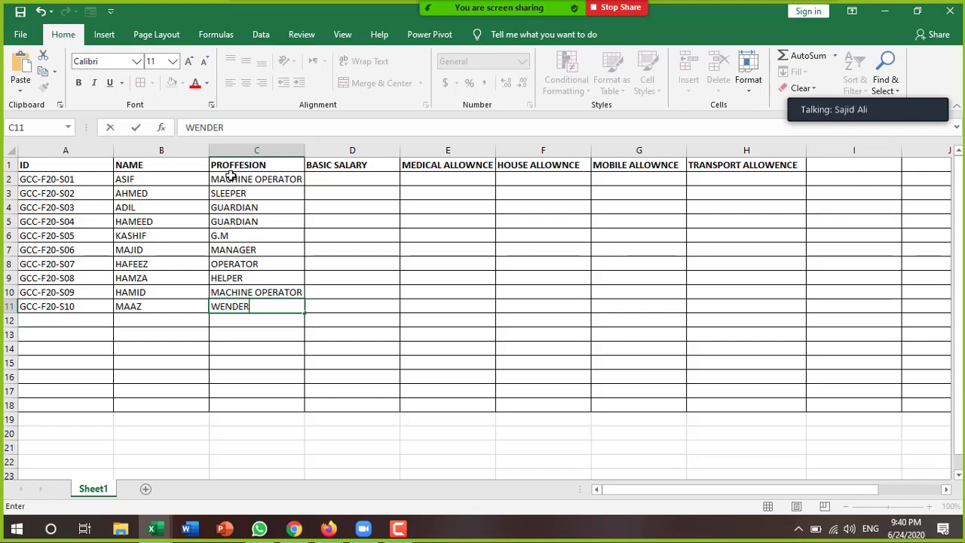
key("Tab")
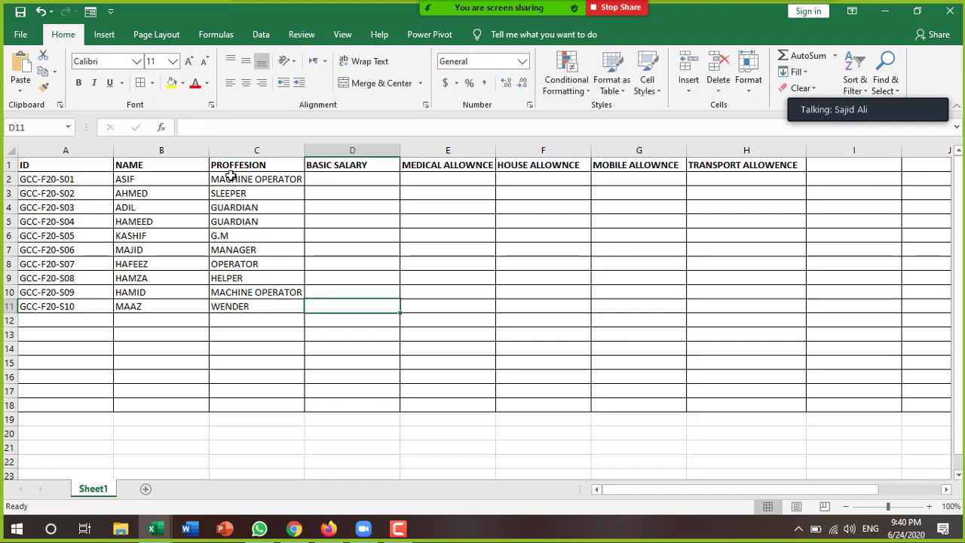
Enter basic salaries 12500, 8600, 8900 and 6850 in D2:D5.
left_click(325, 181)
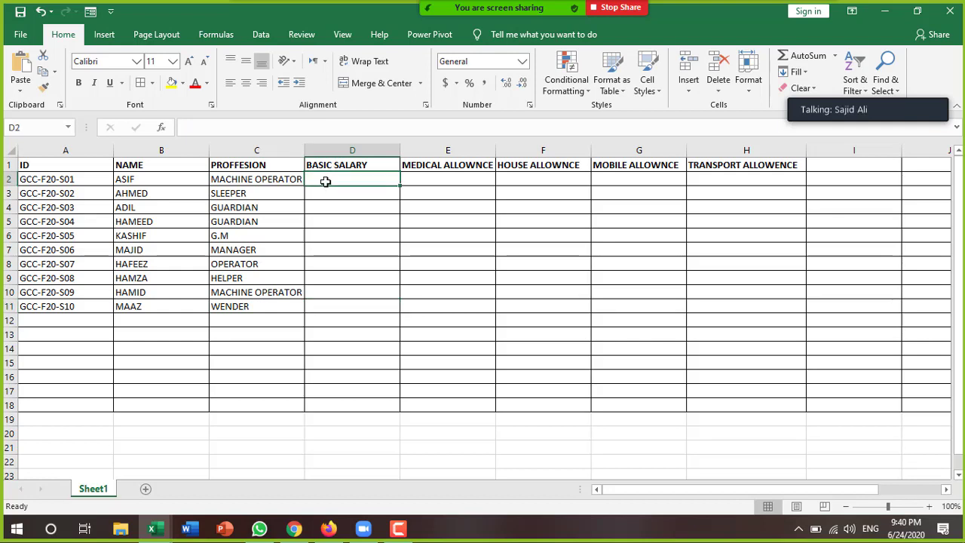
type("125")
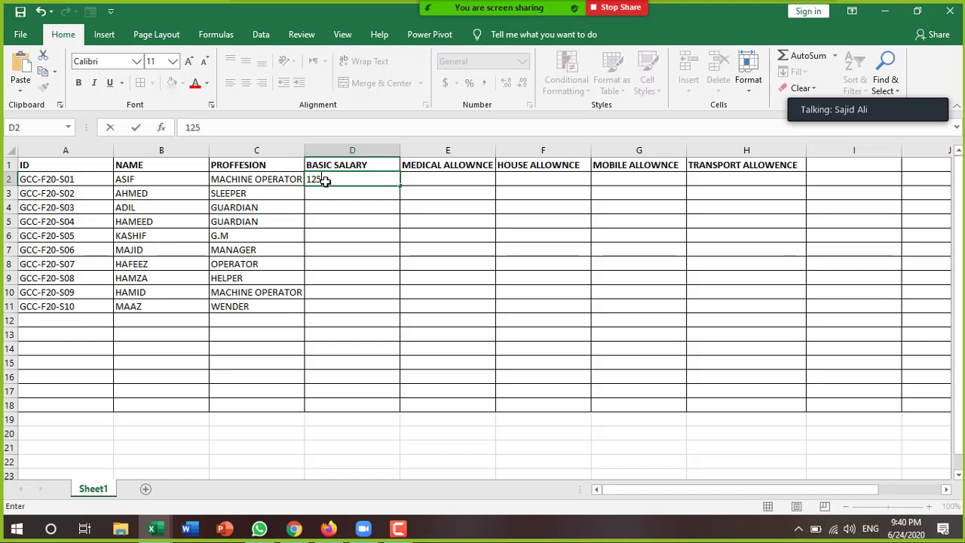
type("00")
key("Return")
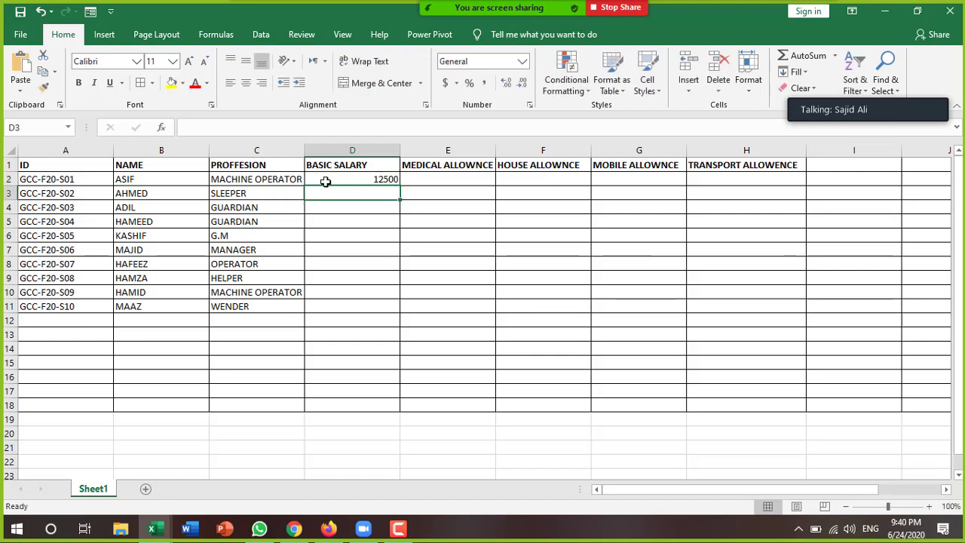
type("8")
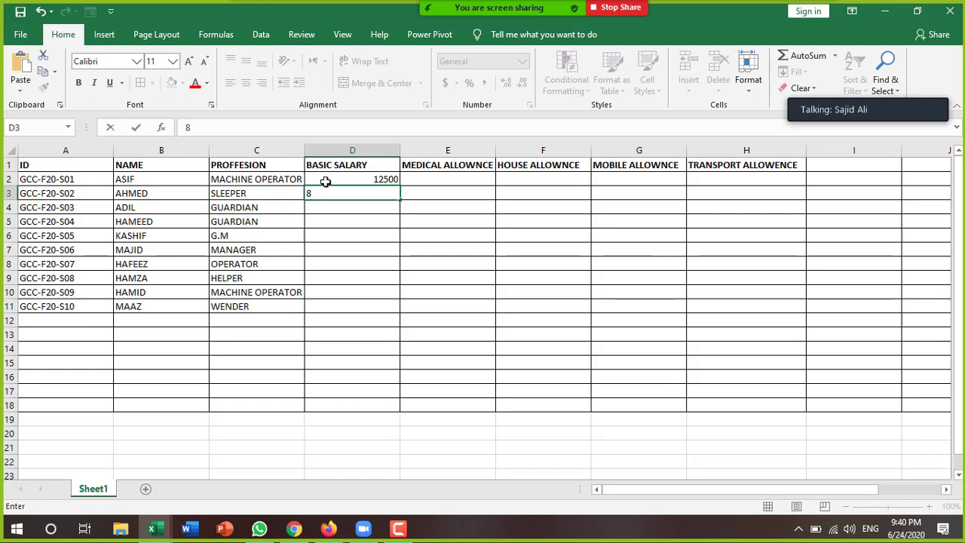
type("600")
key("Return")
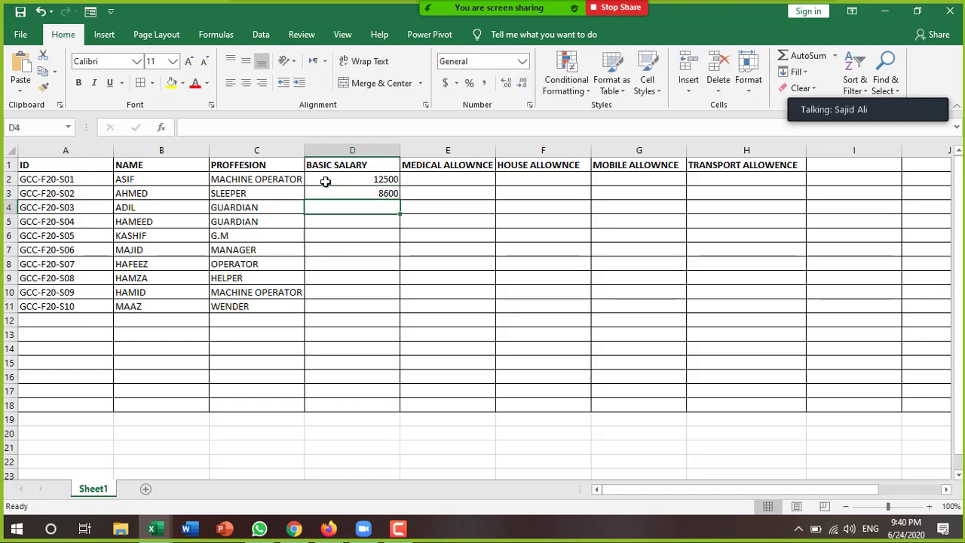
type("8900")
key("Return")
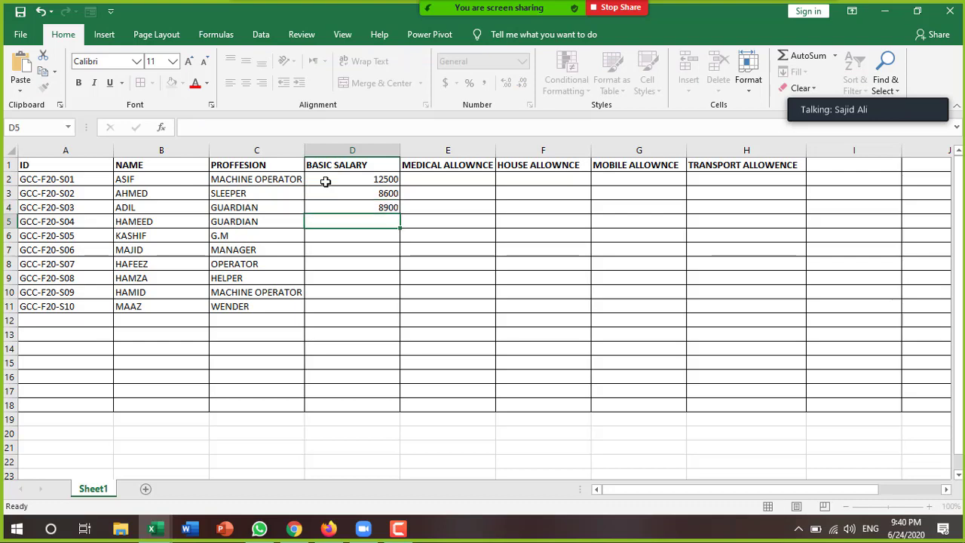
type("68")
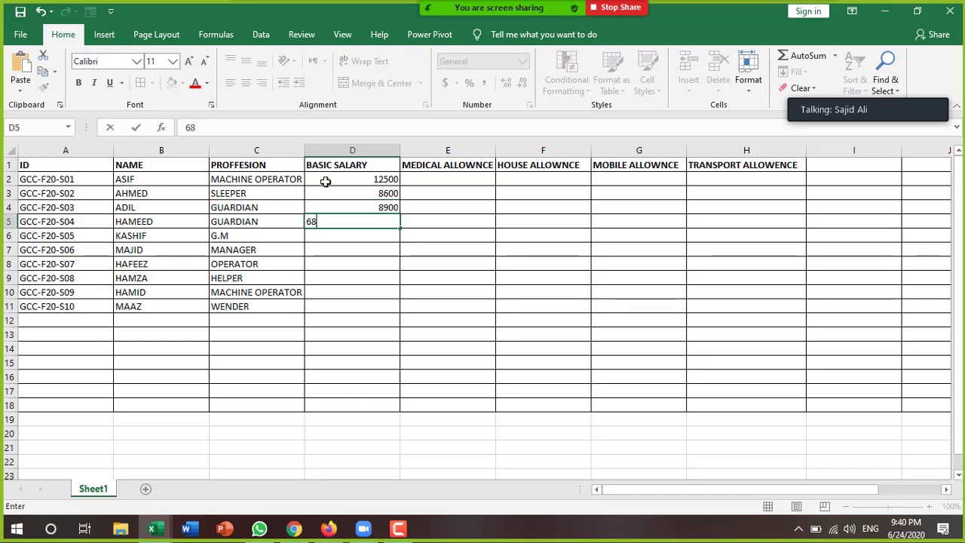
type("50")
key("Return")
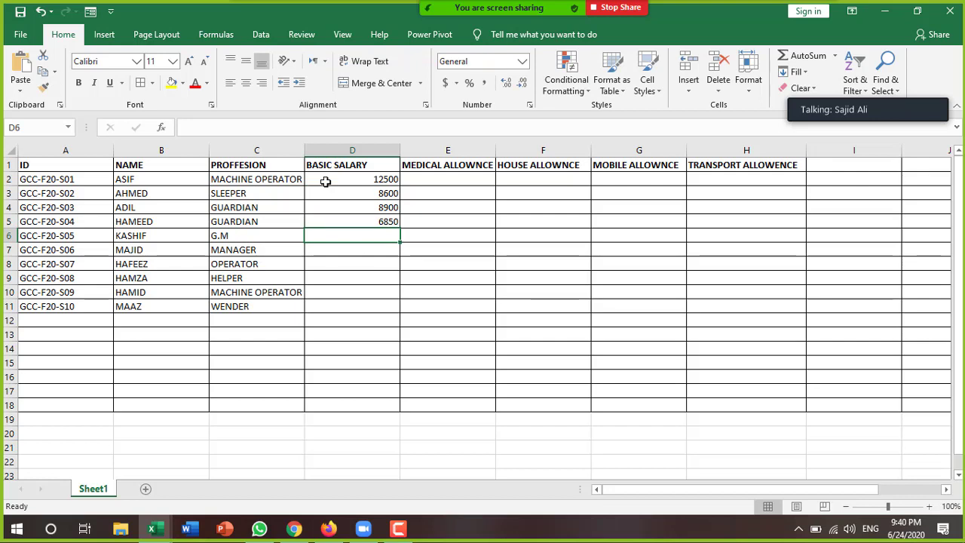
Enter basic salaries 28500, 34580, 12050, 11300, 12500 and 14800 in D6:D11.
type("3000")
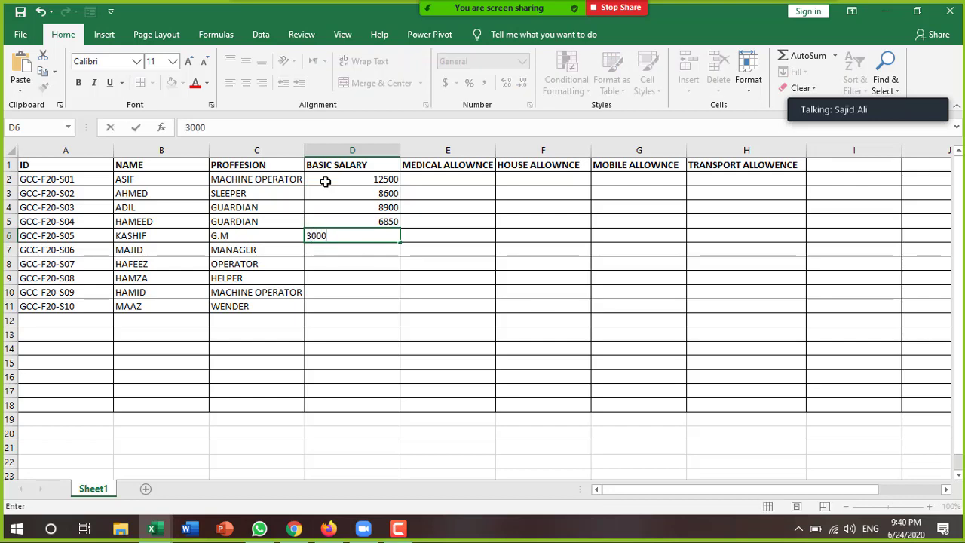
key("BackSpace")
key("BackSpace")
key("BackSpace")
key("BackSpace")
type("2")
type("8500")
key("Return")
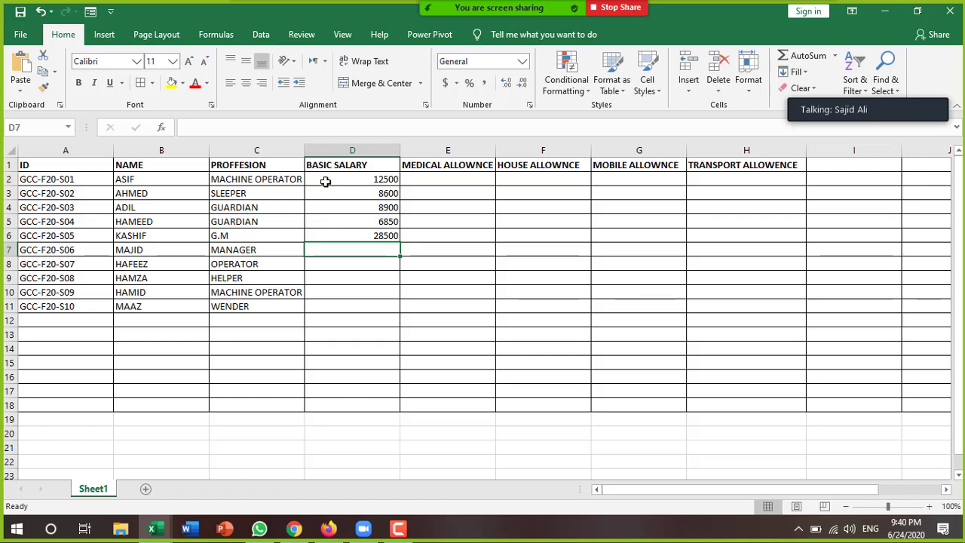
type("34")
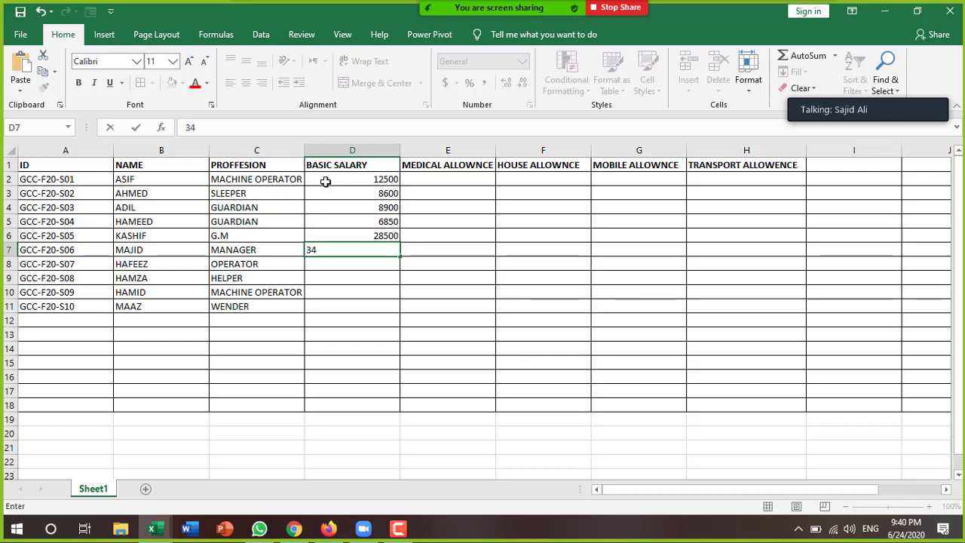
type("580")
key("Return")
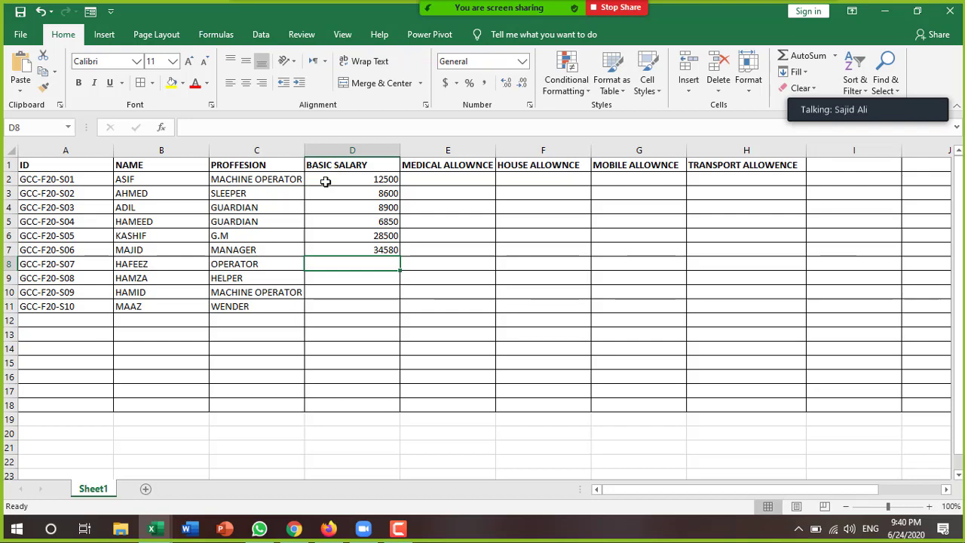
type("120")
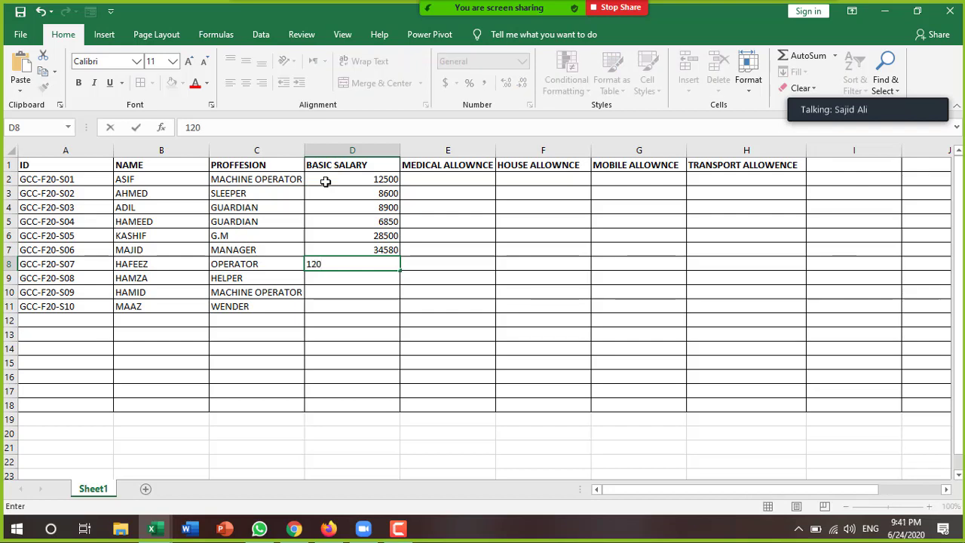
type("50")
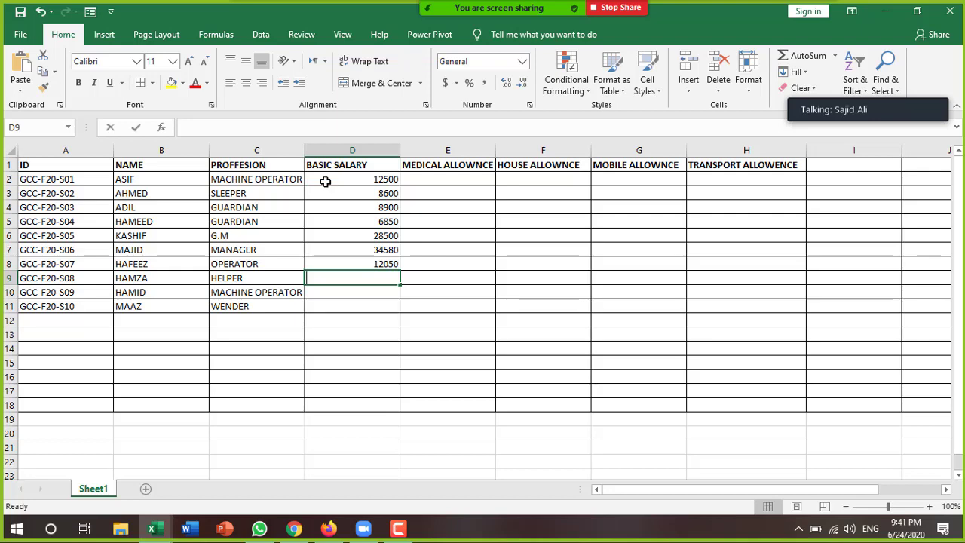
type("11300")
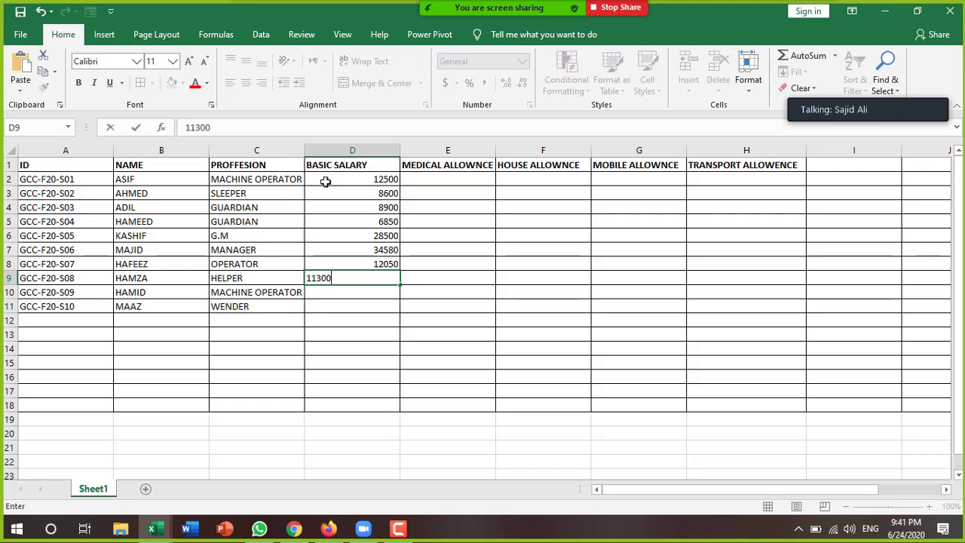
key("Return")
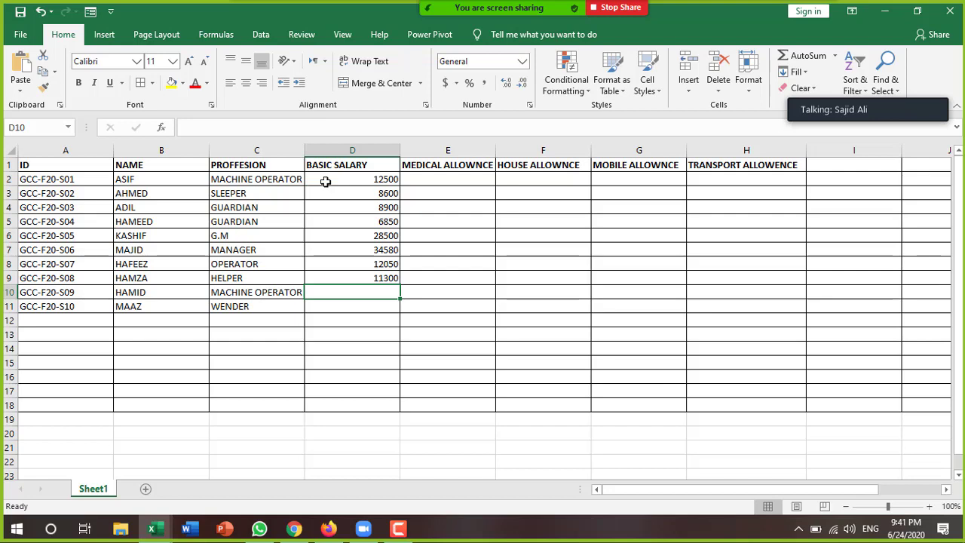
type("12500")
key("Return")
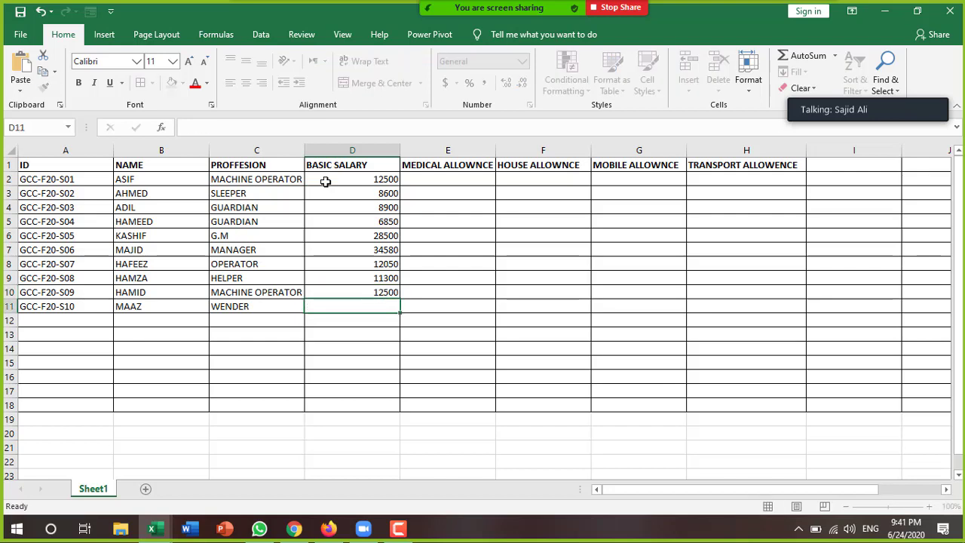
type("14")
type("800")
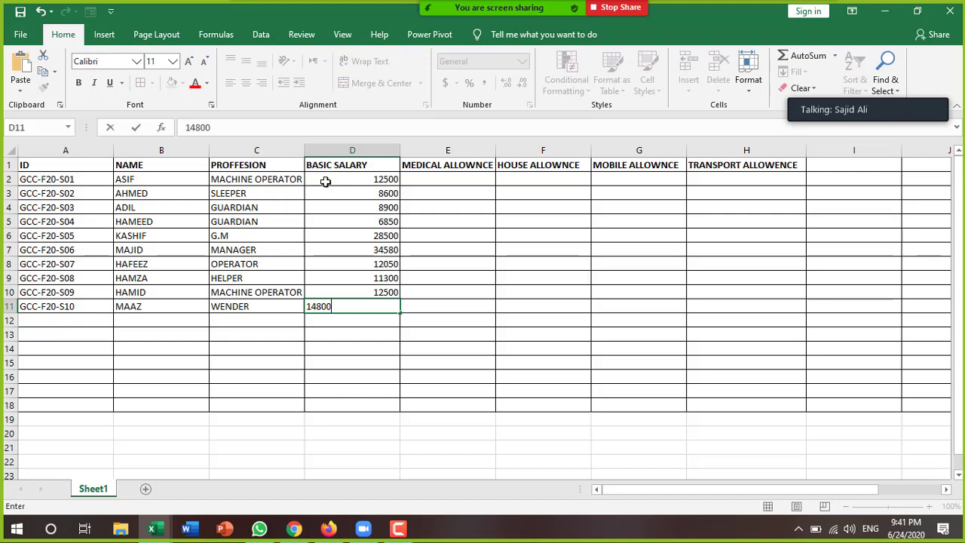
key("Tab")
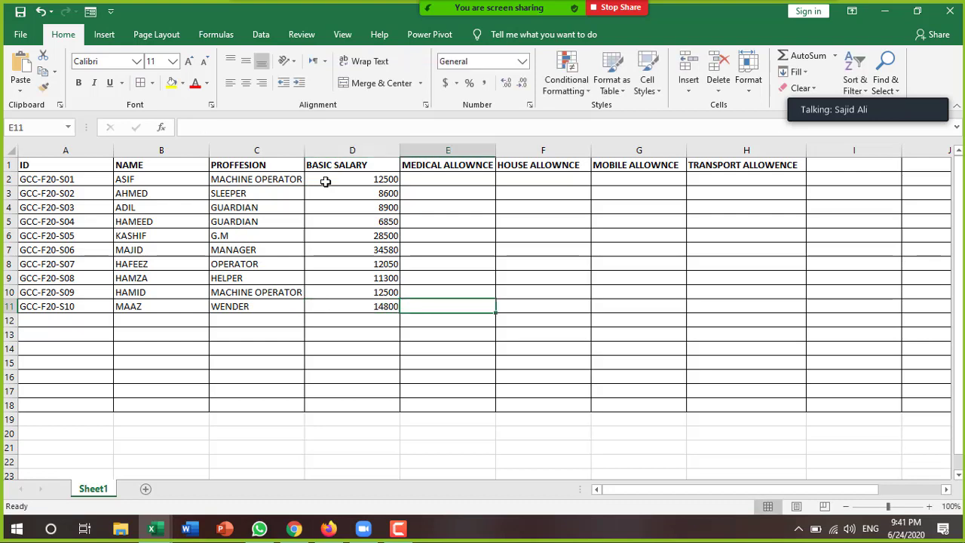
Apply the Number format to D2:H11 so salaries show two decimals.
mouse_move(334, 179)
left_mouse_down()
mouse_move(371, 221)
mouse_move(763, 302)
left_mouse_up()
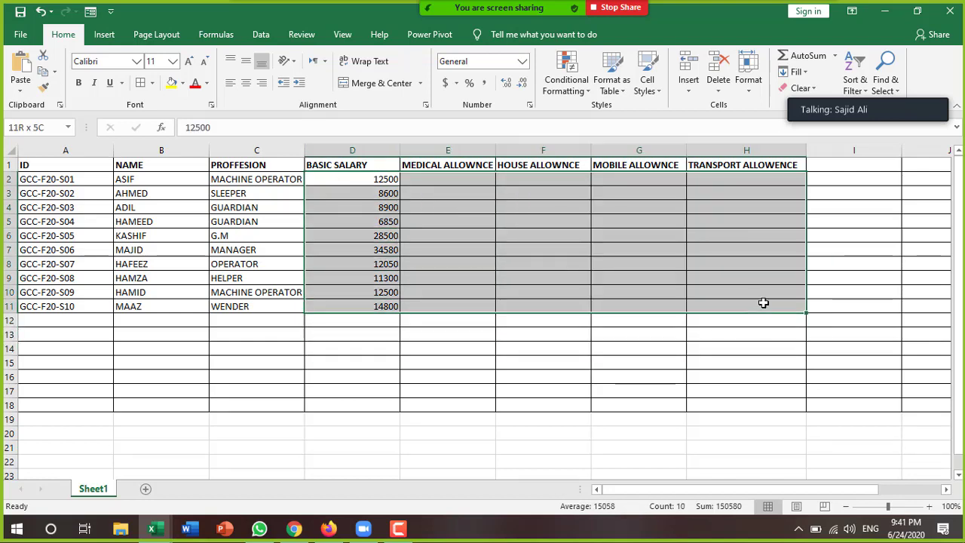
left_click(521, 62)
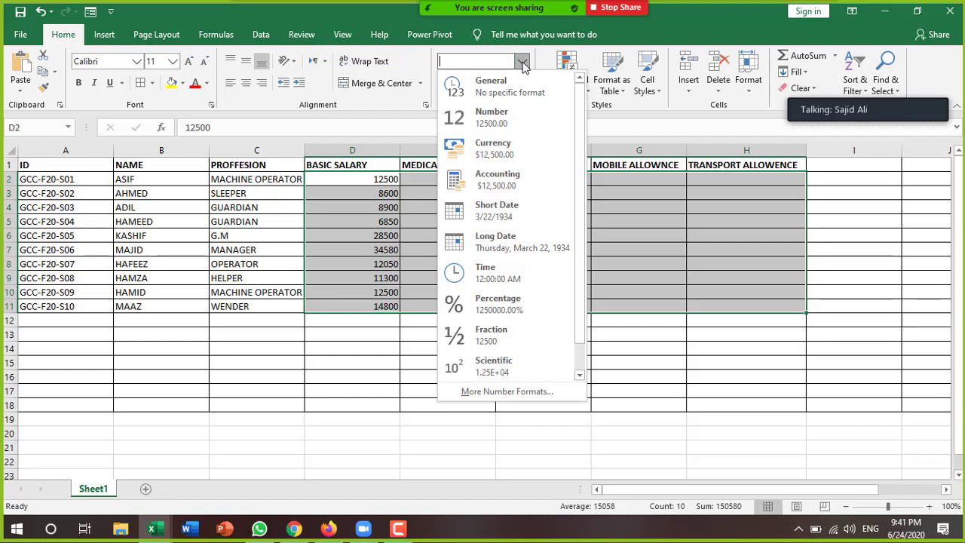
left_click(509, 121)
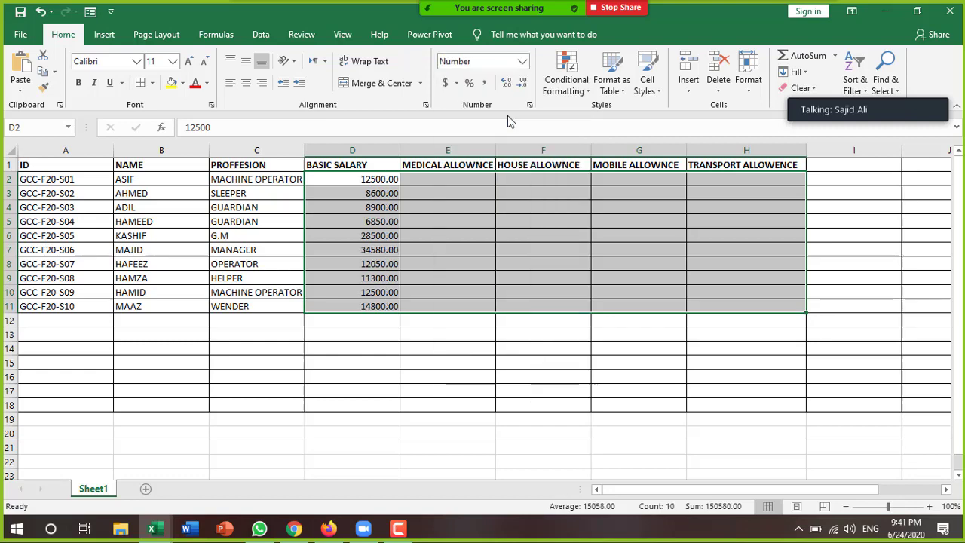
left_click(456, 83)
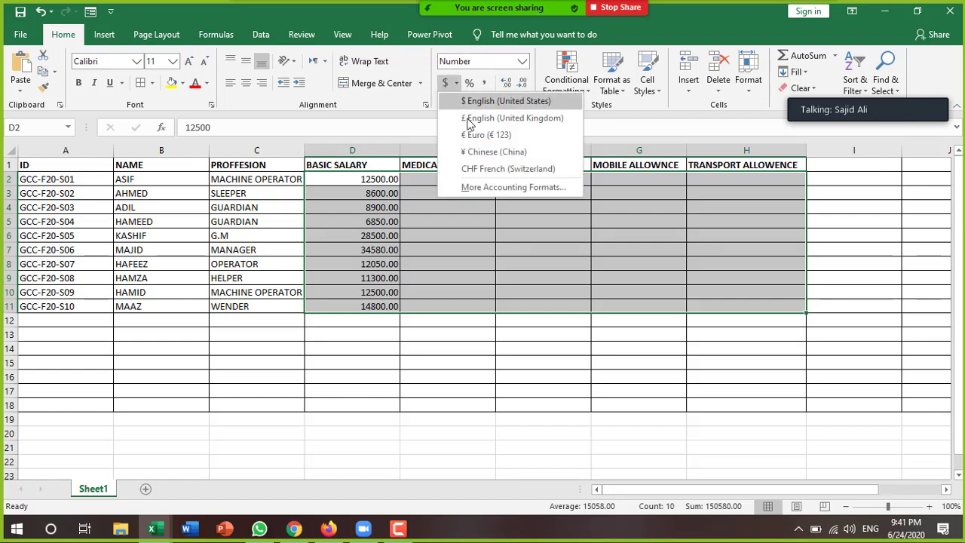
Format D2:H11 as Accounting with the Rs Punjabi (Pakistan) currency symbol.
left_click(483, 187)
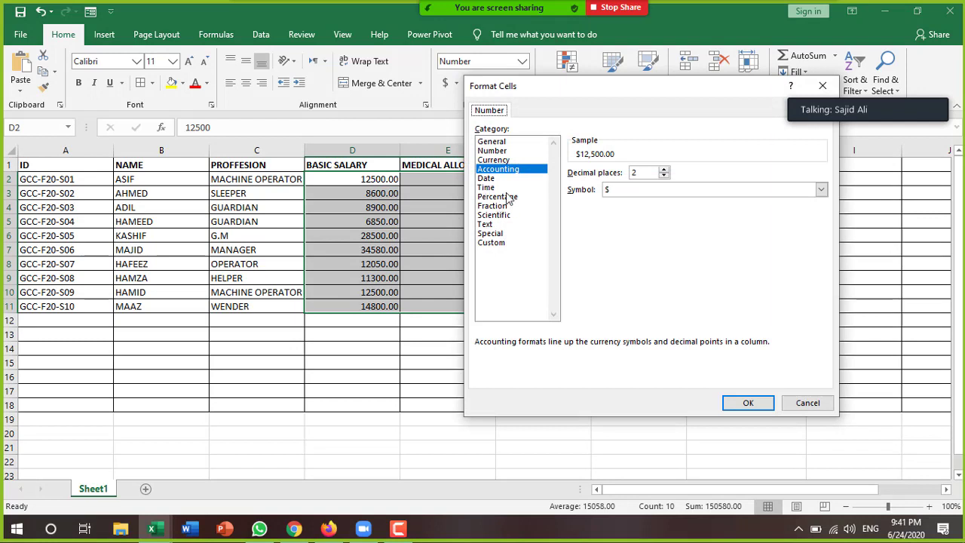
left_click(820, 190)
mouse_move(824, 218)
left_mouse_down()
mouse_move(822, 303)
mouse_move(814, 281)
left_mouse_up()
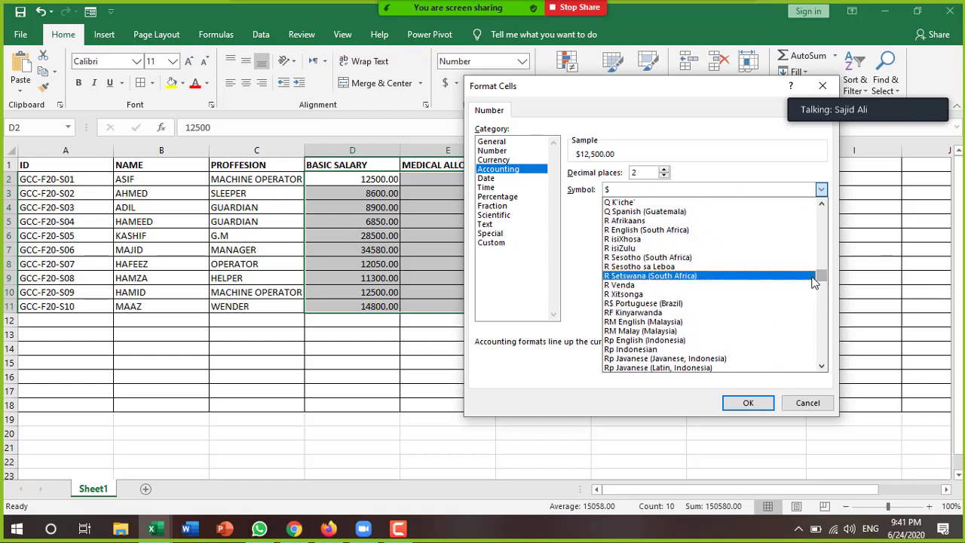
left_click(822, 204)
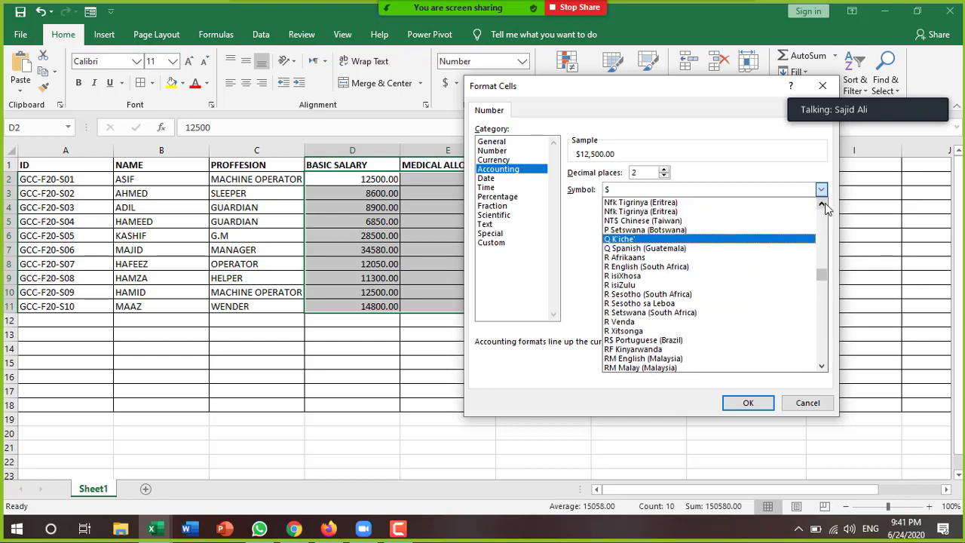
left_click(823, 204)
left_click(823, 205)
left_click(823, 204)
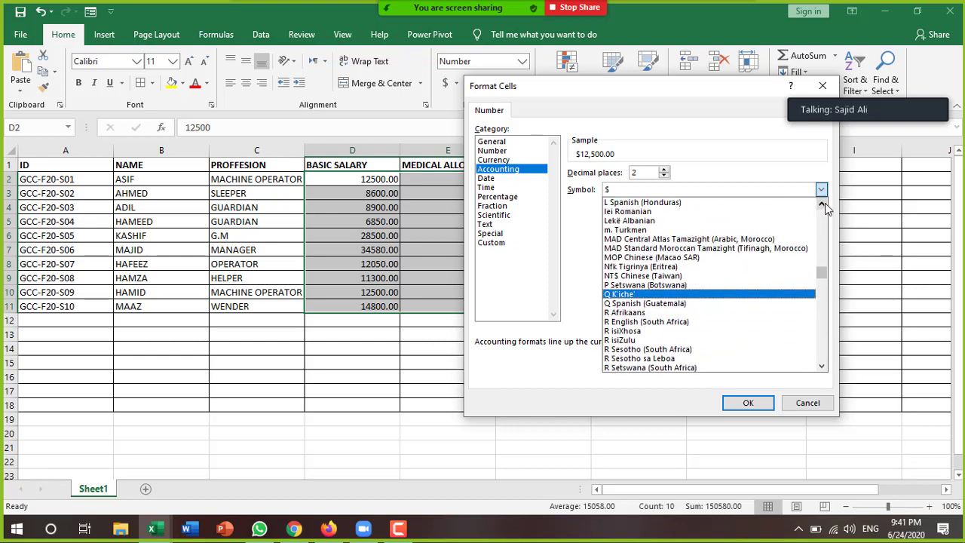
scroll(754, 242, "up", 3)
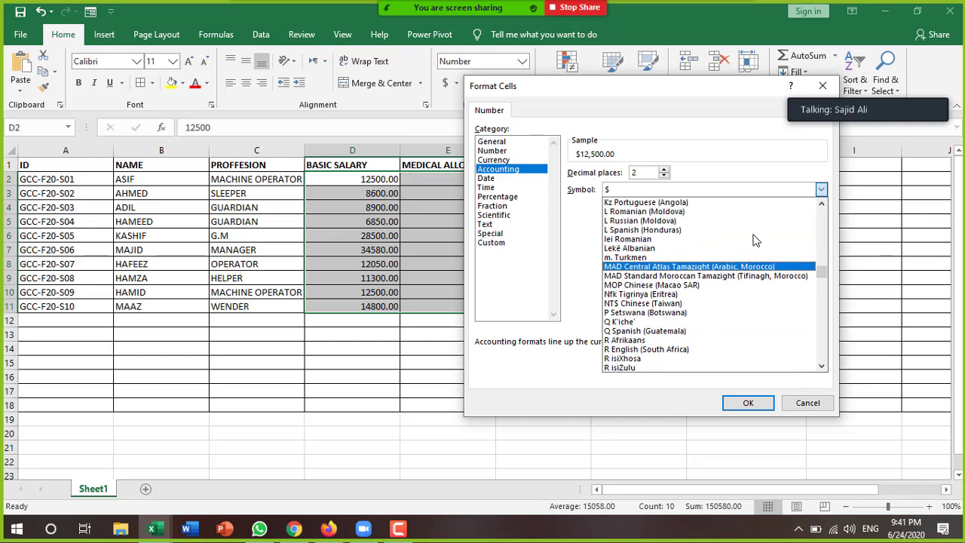
scroll(756, 240, "up", 2)
scroll(755, 242, "up", 2)
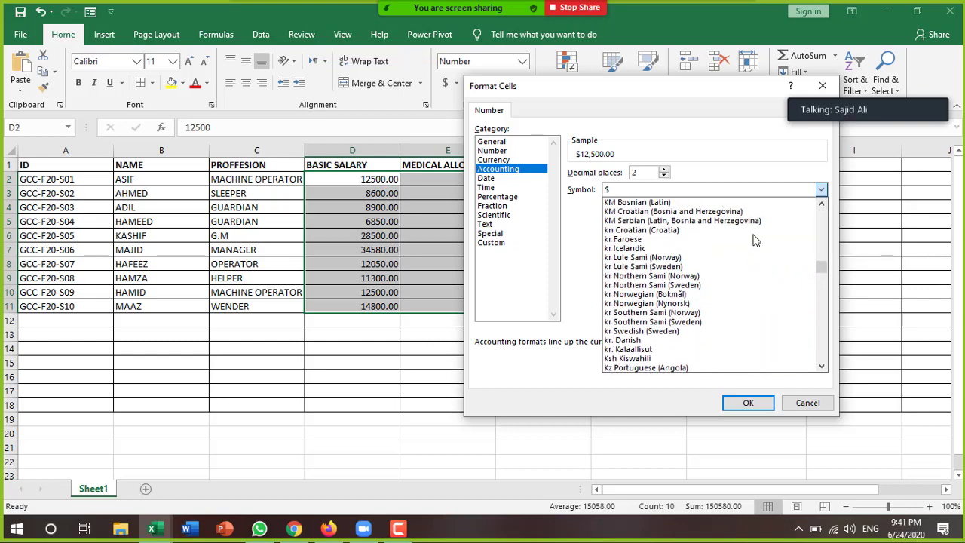
scroll(755, 243, "up", 2)
scroll(754, 246, "up", 2)
scroll(754, 245, "up", 2)
scroll(754, 246, "up", 3)
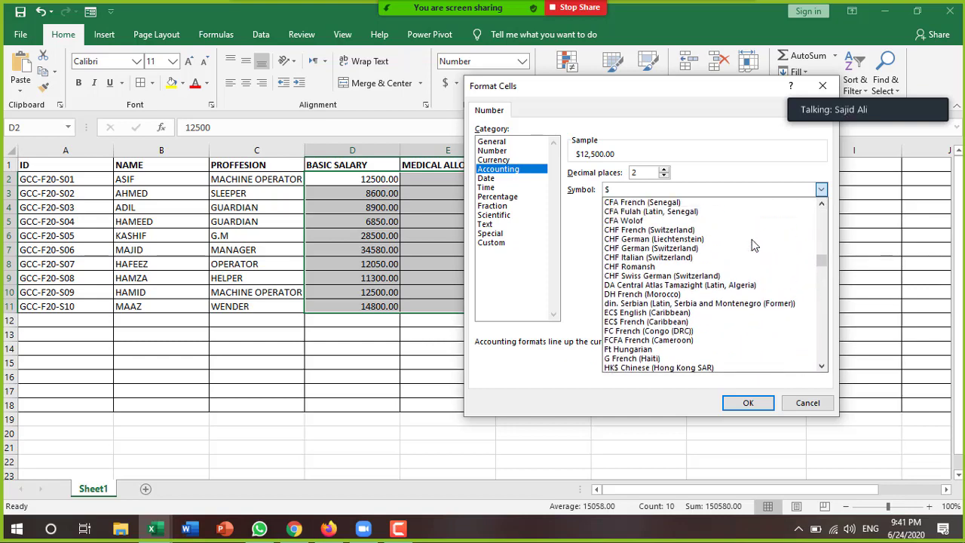
scroll(754, 245, "up", 3)
scroll(754, 245, "up", 2)
scroll(754, 245, "down", 1)
scroll(752, 244, "down", 4)
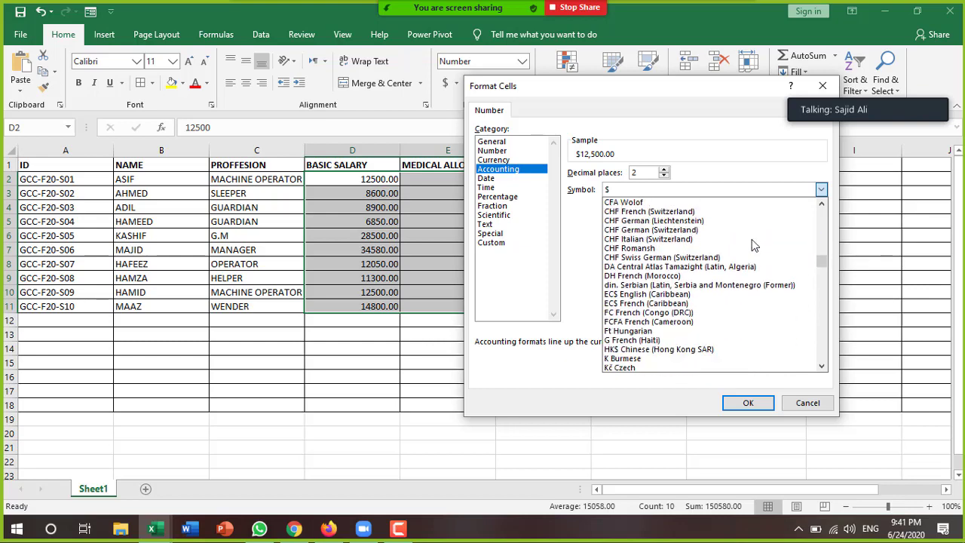
scroll(766, 302, "down", 5)
scroll(778, 340, "down", 5)
scroll(745, 329, "down", 2)
scroll(745, 330, "down", 2)
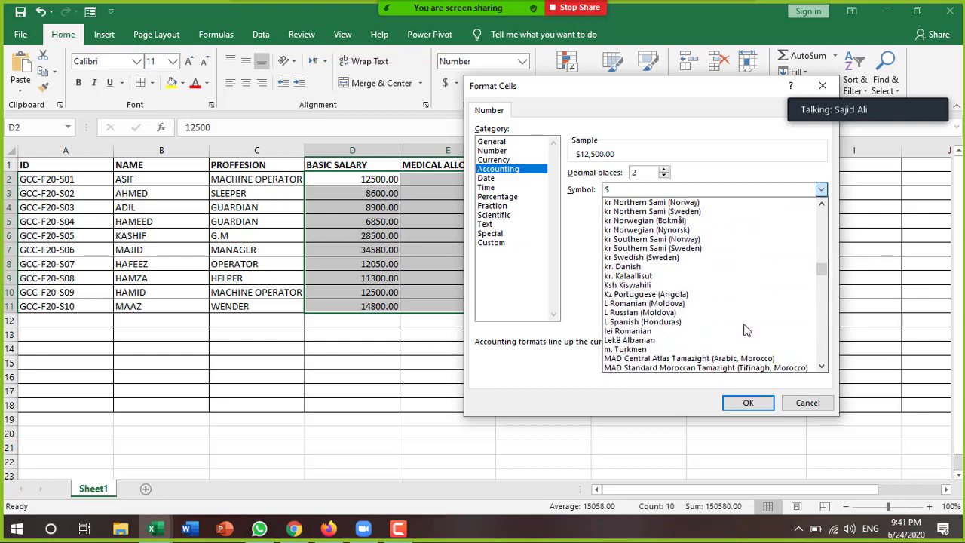
scroll(745, 330, "down", 1)
scroll(745, 330, "down", 1)
scroll(745, 329, "down", 1)
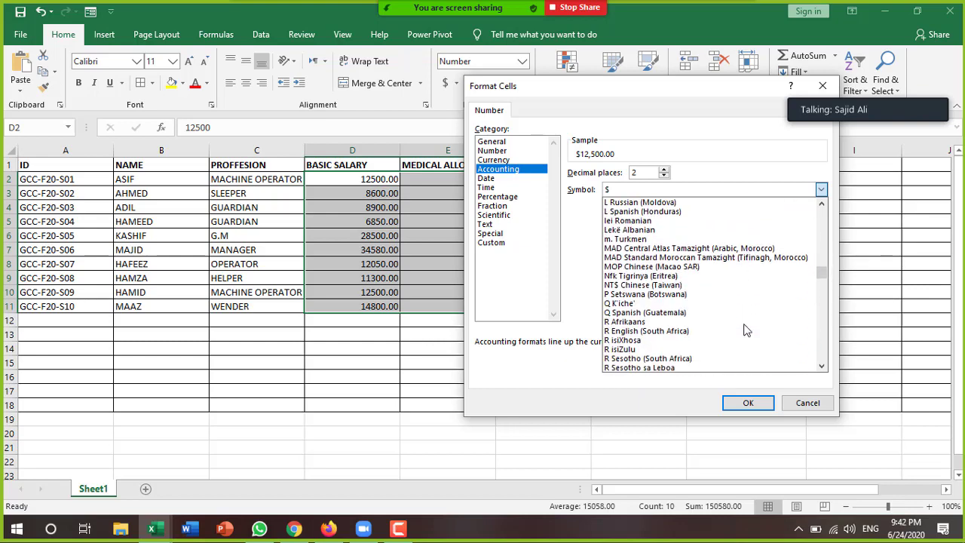
scroll(745, 330, "down", 1)
scroll(745, 330, "down", 1)
scroll(745, 329, "down", 1)
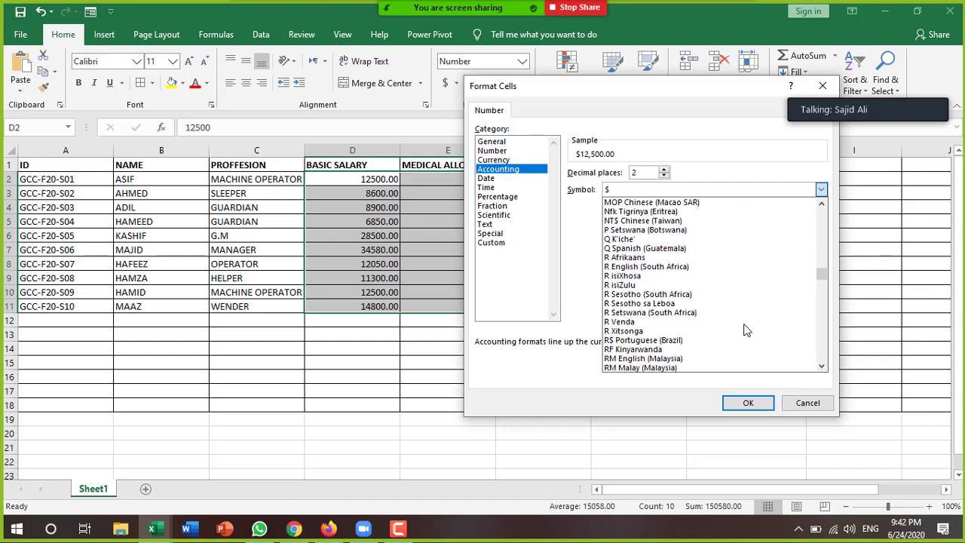
scroll(745, 330, "down", 1)
scroll(745, 329, "down", 1)
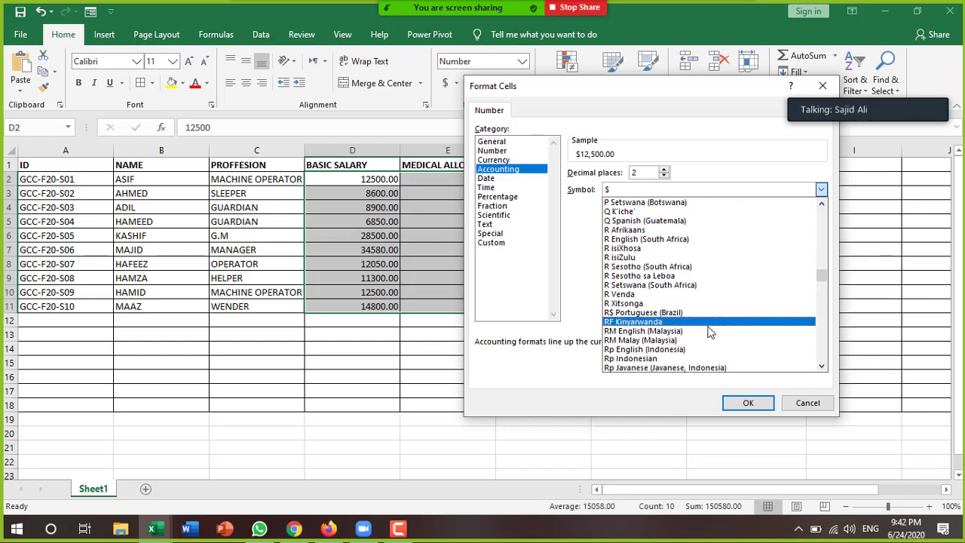
scroll(678, 330, "down", 2)
scroll(682, 332, "down", 1)
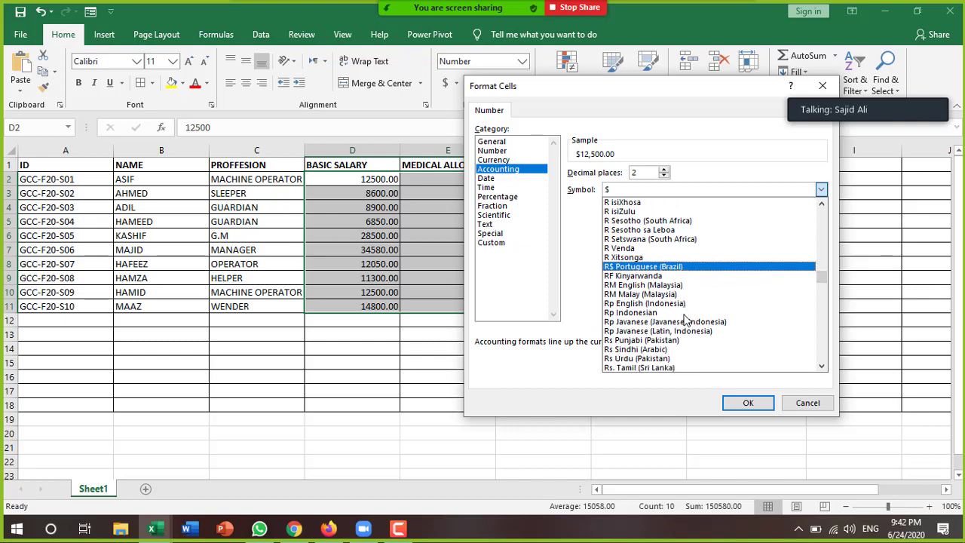
left_click(662, 322)
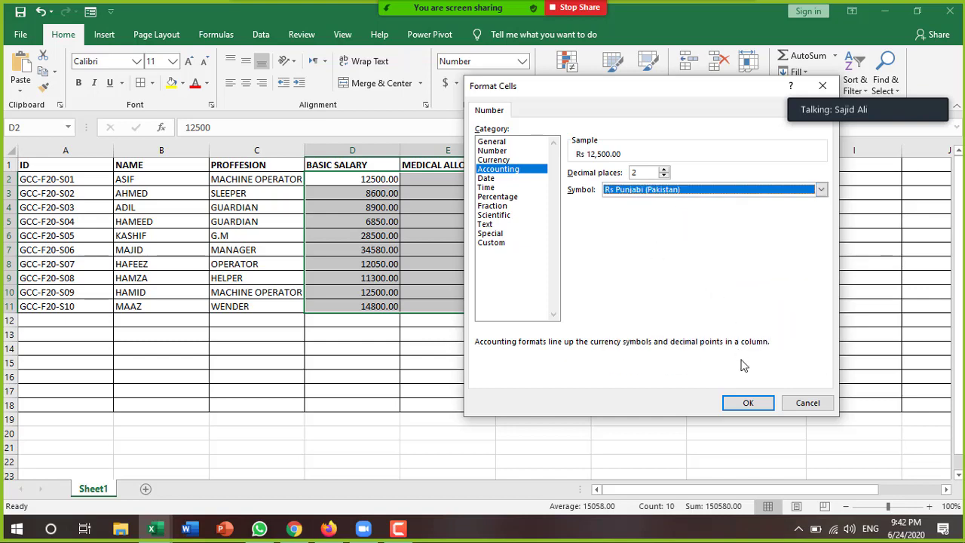
left_click(738, 407)
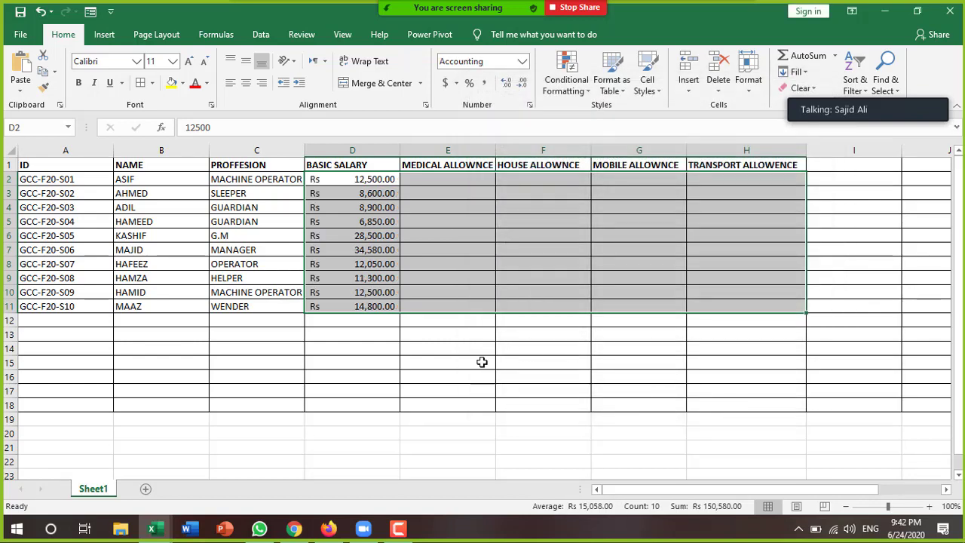
left_click(422, 177)
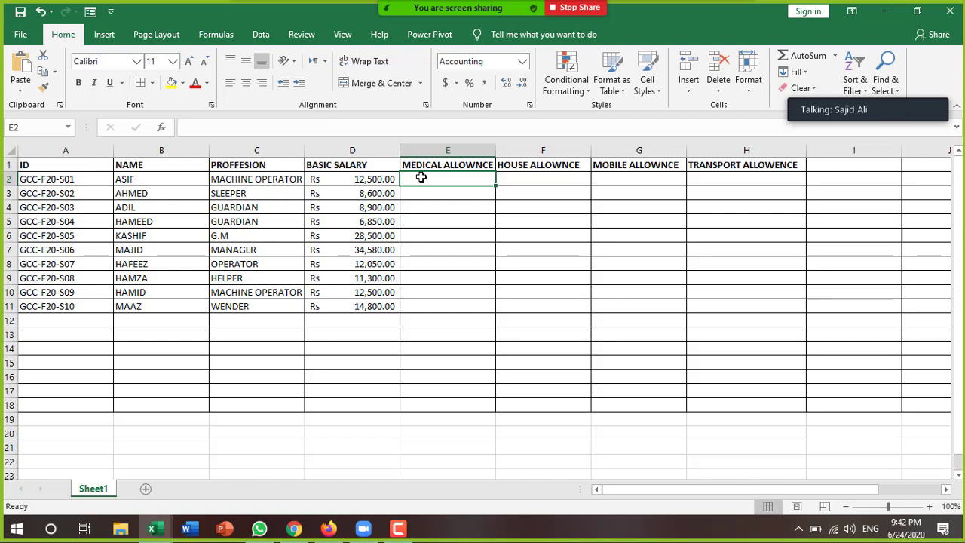
Enter =D2*3% in E2 so the medical allowance shows Rs 375.00.
type("=")
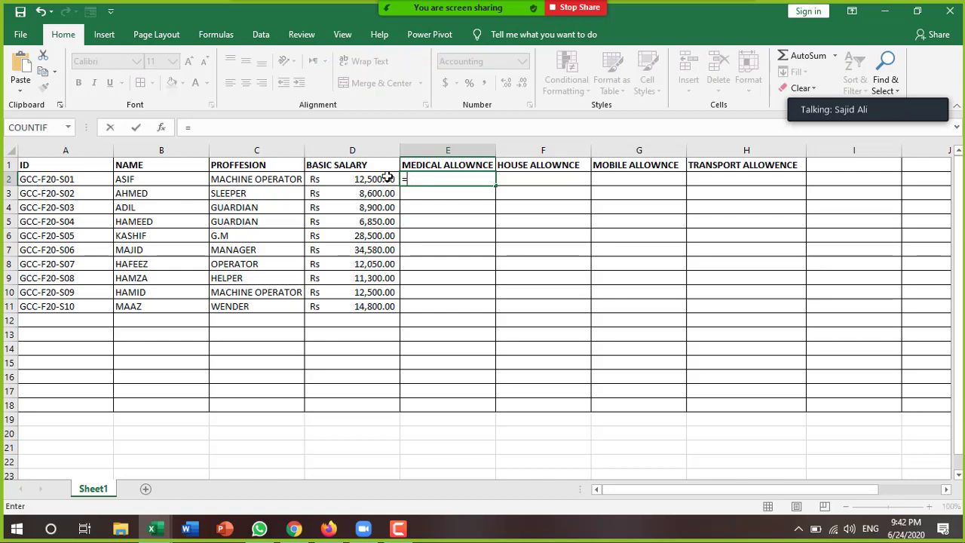
left_click(388, 178)
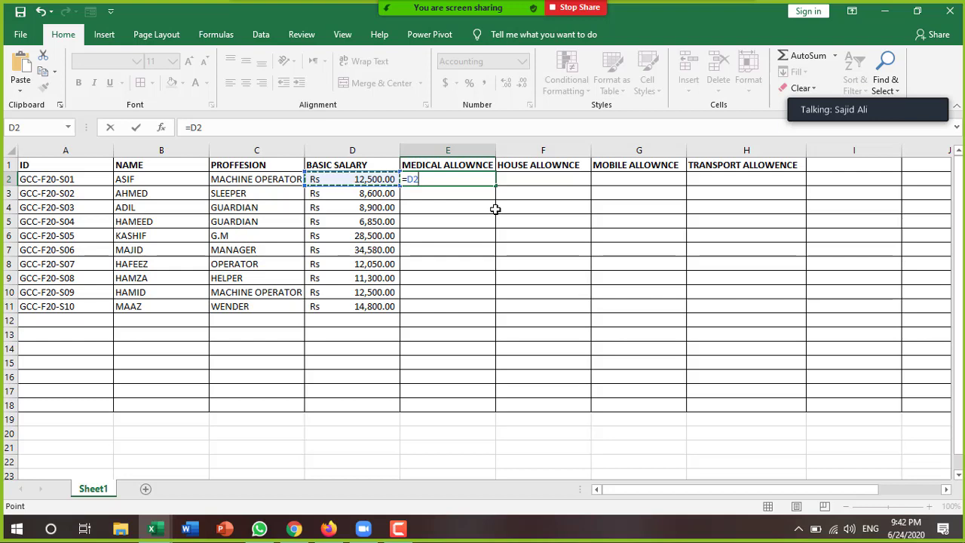
type("*")
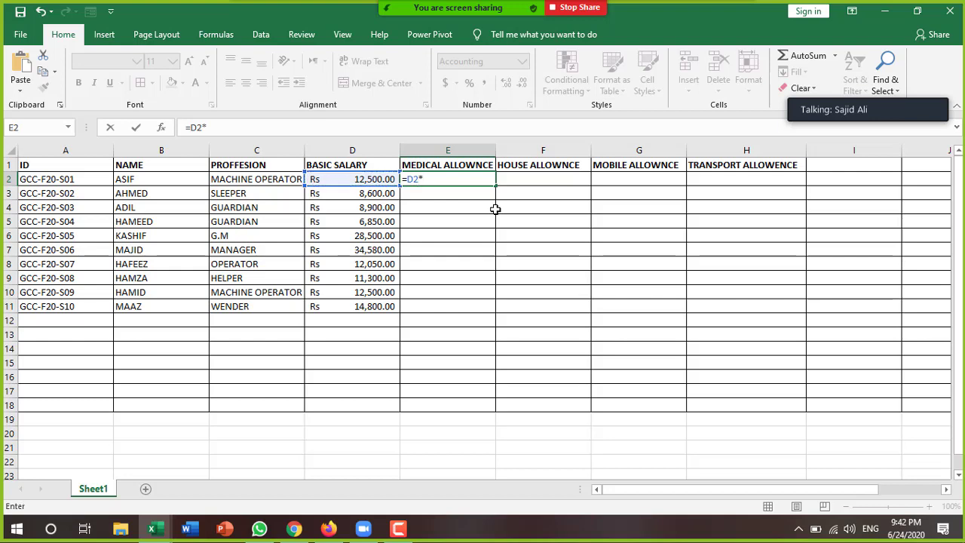
type("3")
type("%")
key("Return")
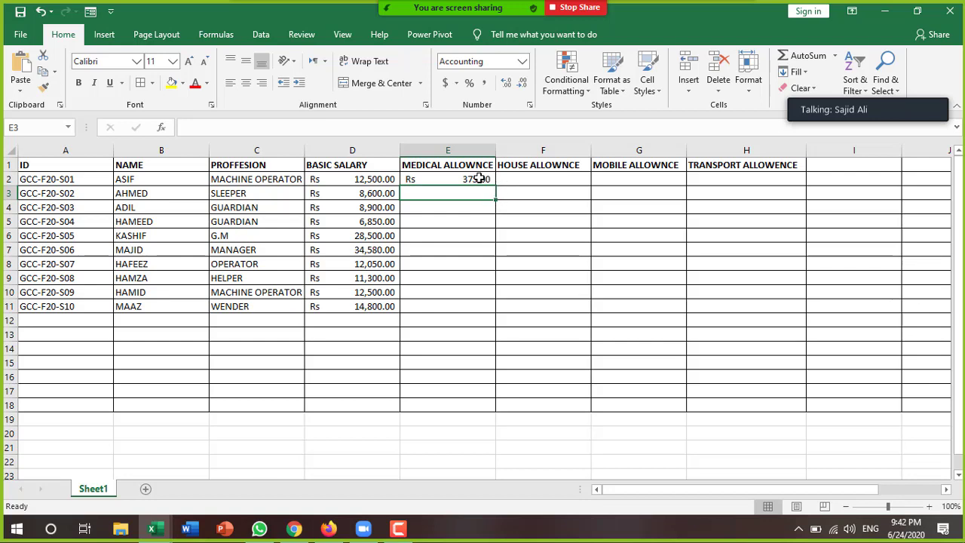
left_click(480, 179)
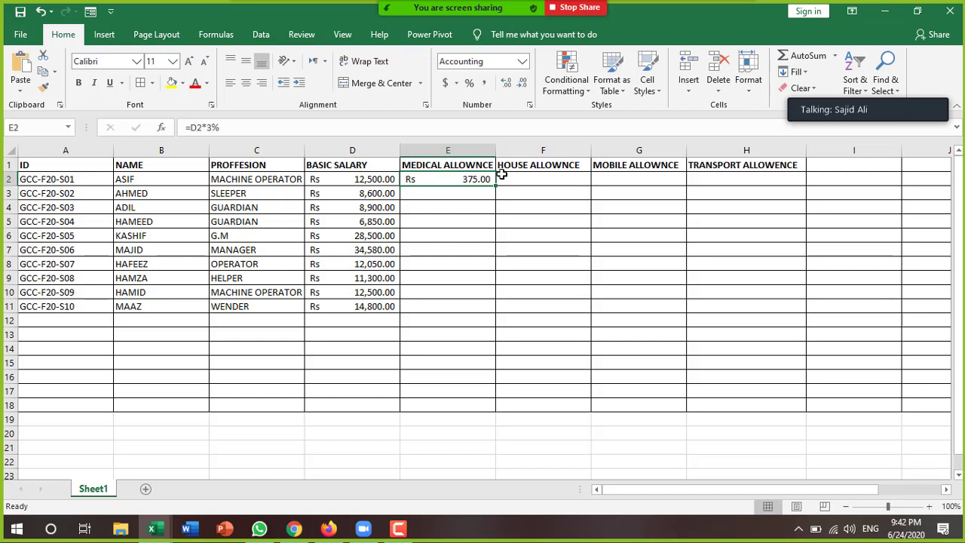
left_click(507, 175)
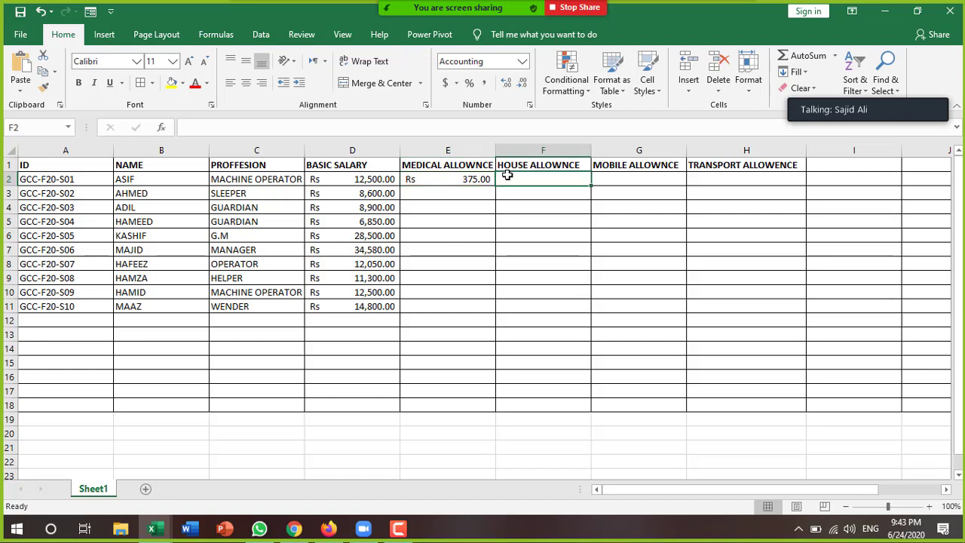
Enter =D2*8% in F2, removing a stray reference, for a Rs 1,000.00 house allowance.
type("=")
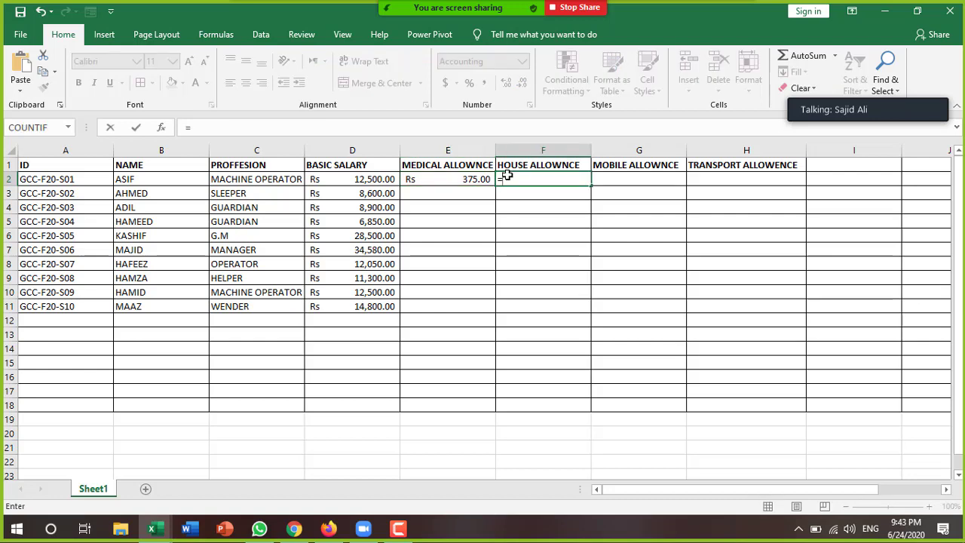
left_click(365, 179)
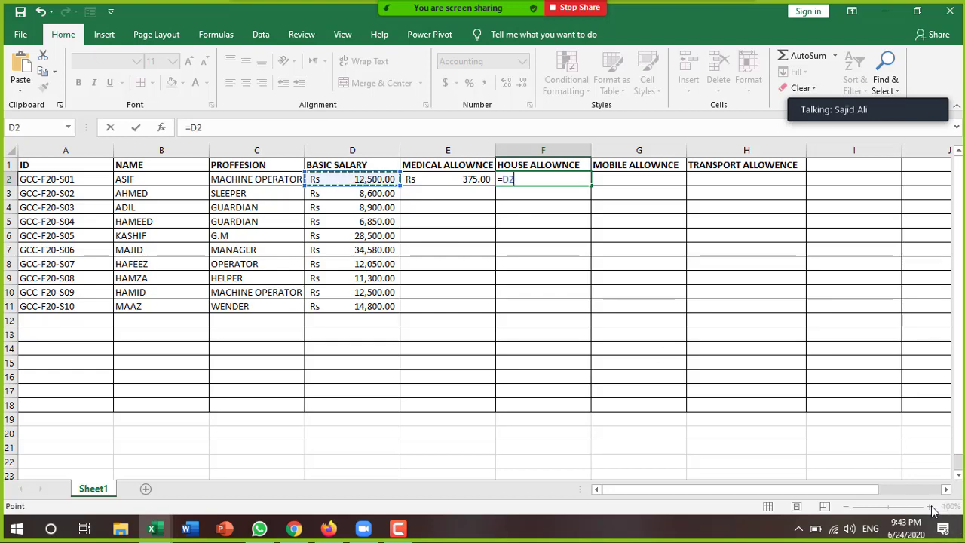
left_click(850, 436)
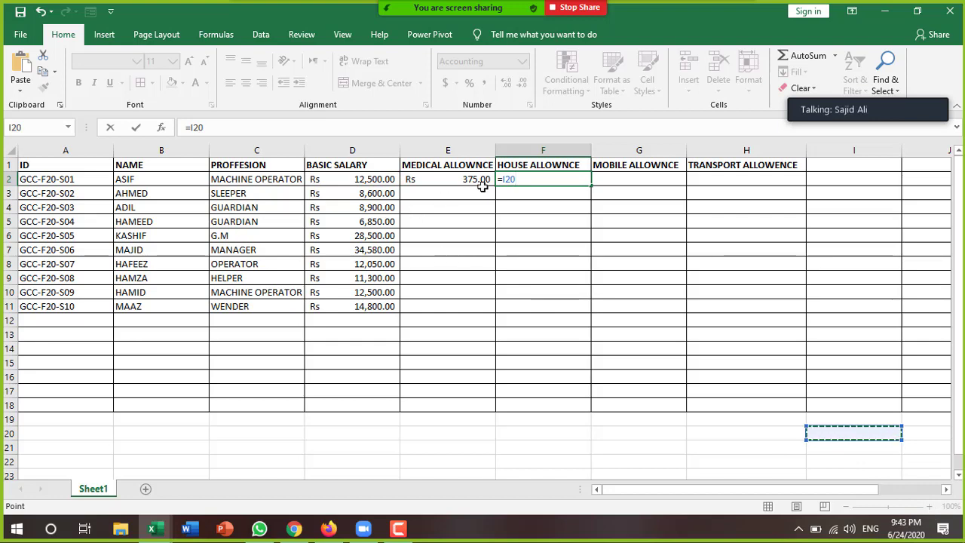
key("BackSpace")
key("BackSpace")
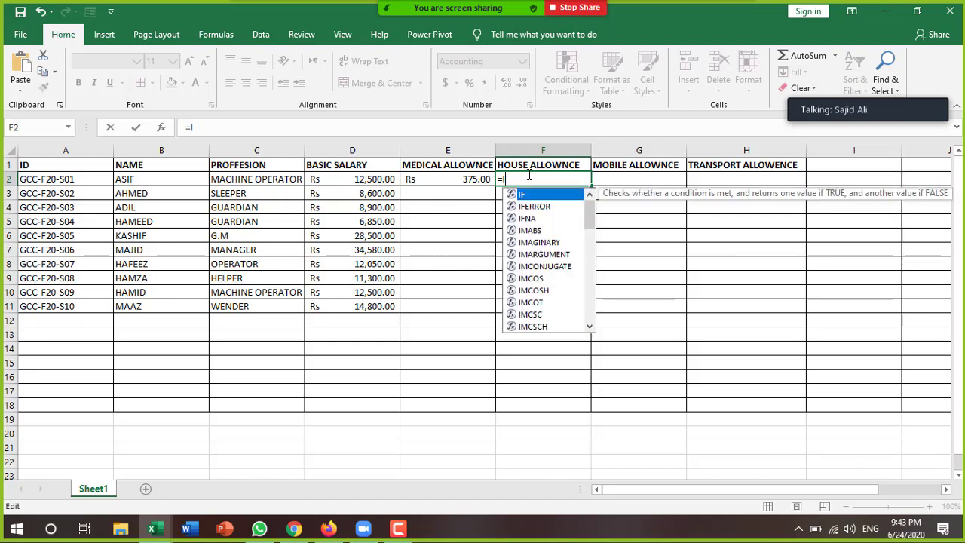
key("BackSpace")
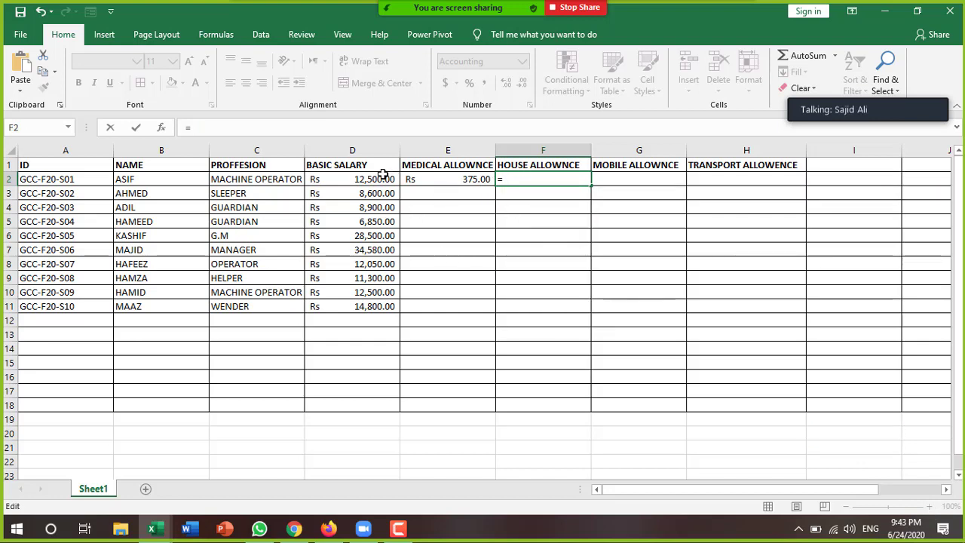
left_click(383, 176)
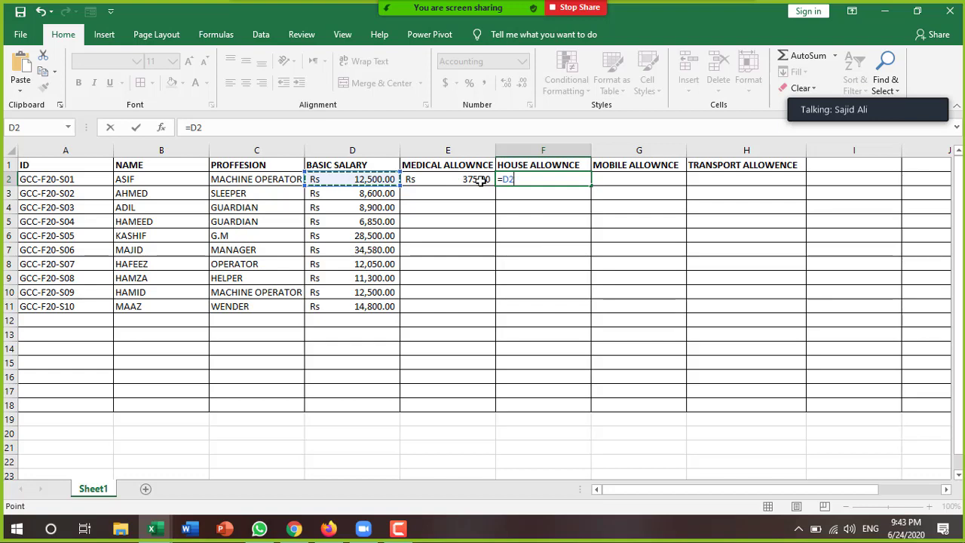
type("/")
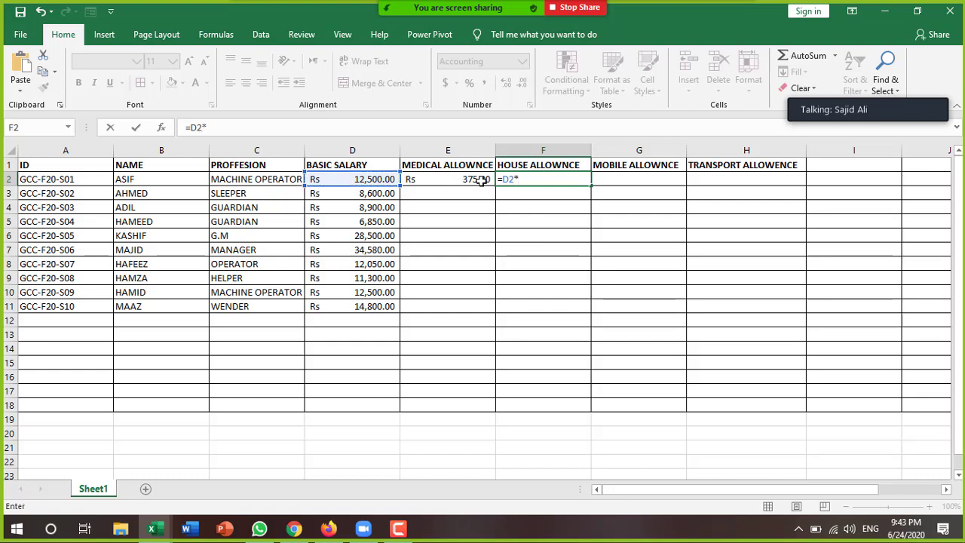
type("8%")
key("Return")
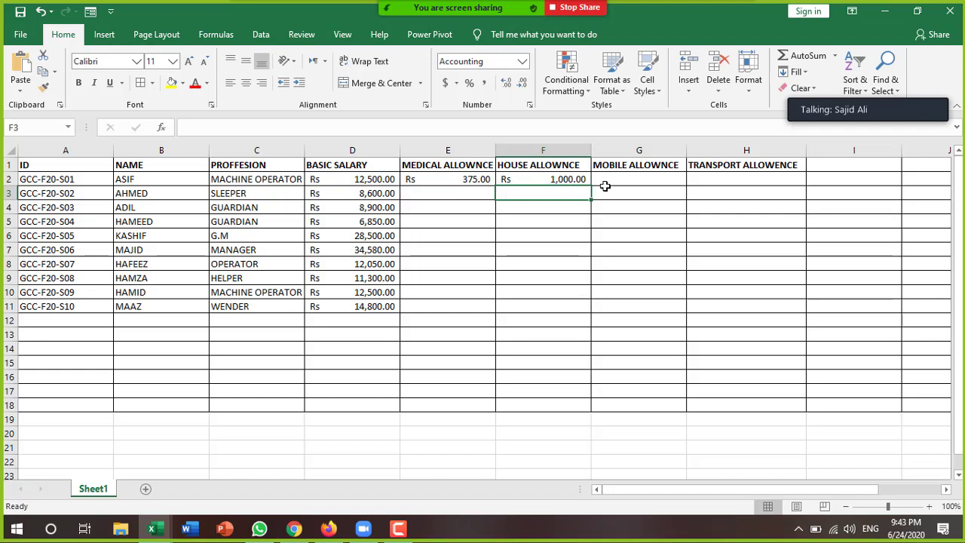
Enter =D2*4.5% in G2 so the mobile allowance shows Rs 562.50.
left_click(624, 175)
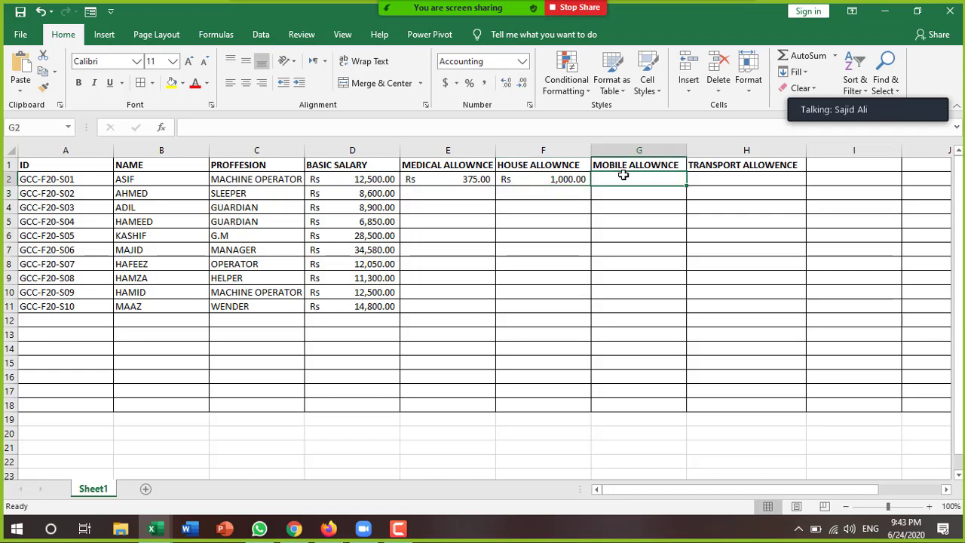
type("=")
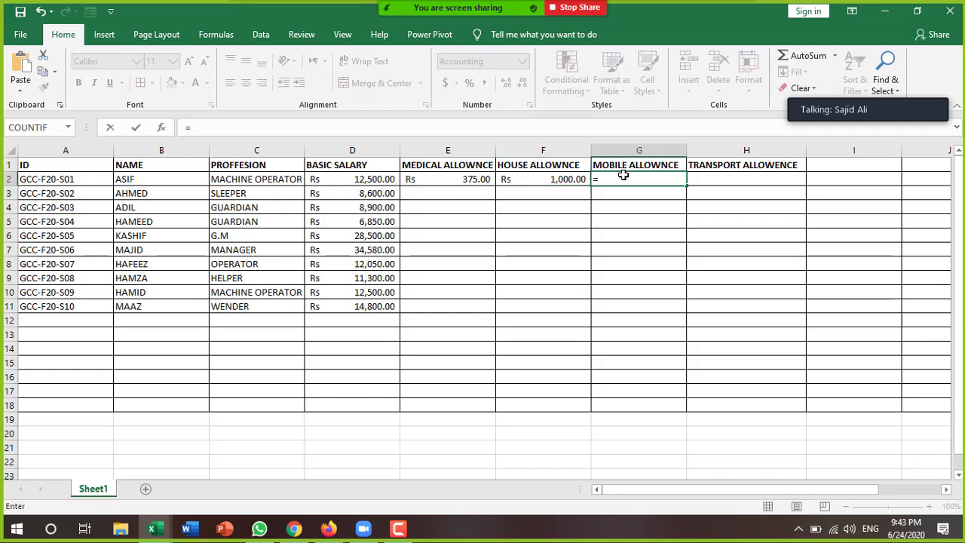
left_click(358, 182)
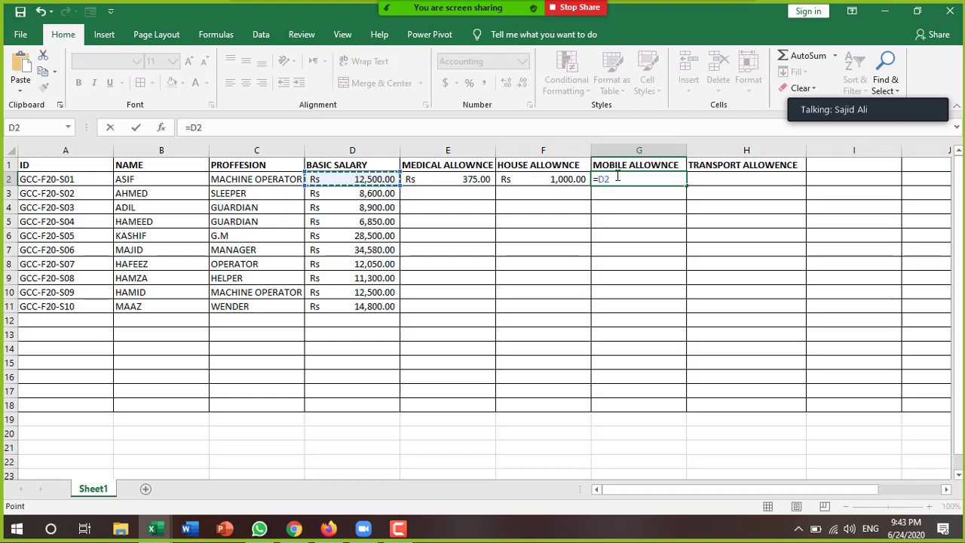
type("*4")
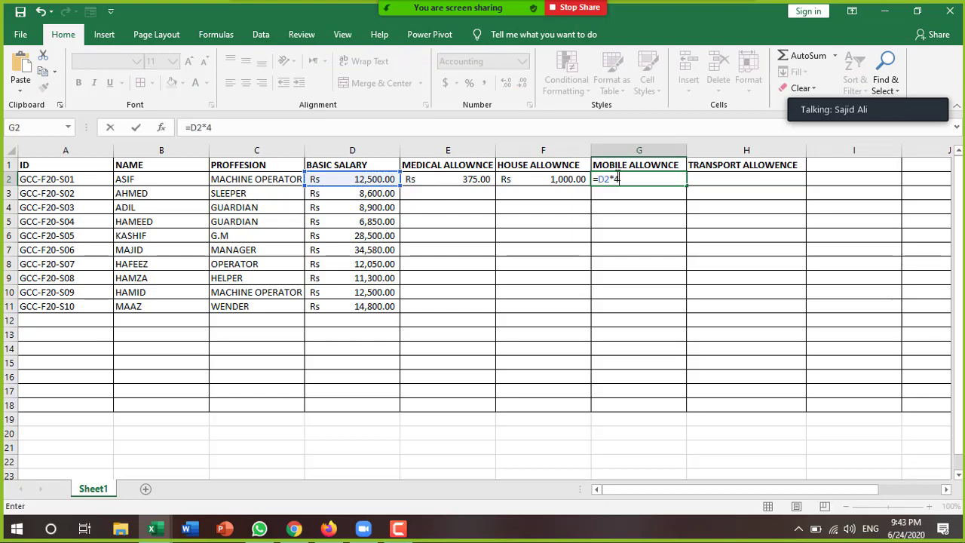
type(".5")
type("%")
key("Return")
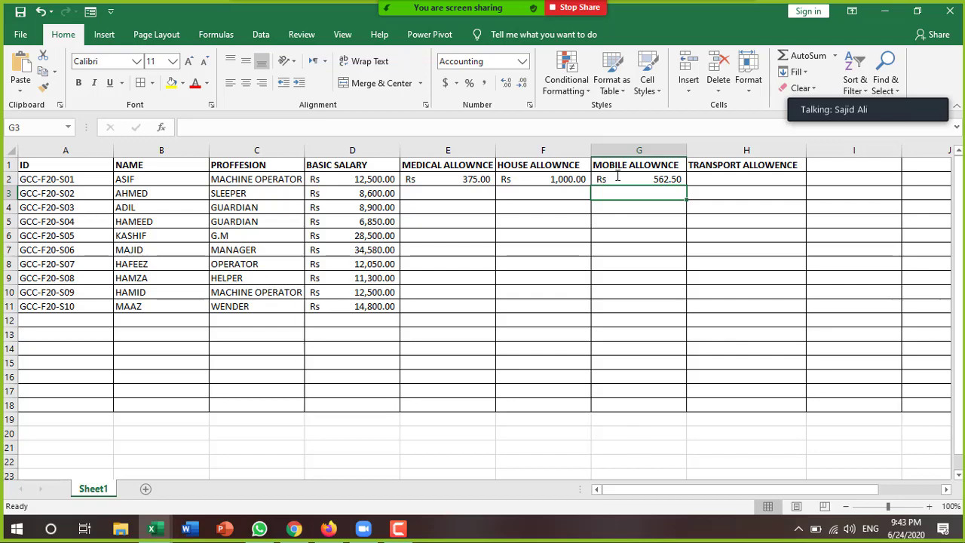
left_click(928, 507)
left_click(928, 507)
Zoom to 140% and enter =D2*5.5% in H2 for a Rs 687.50 transport allowance.
left_click(928, 507)
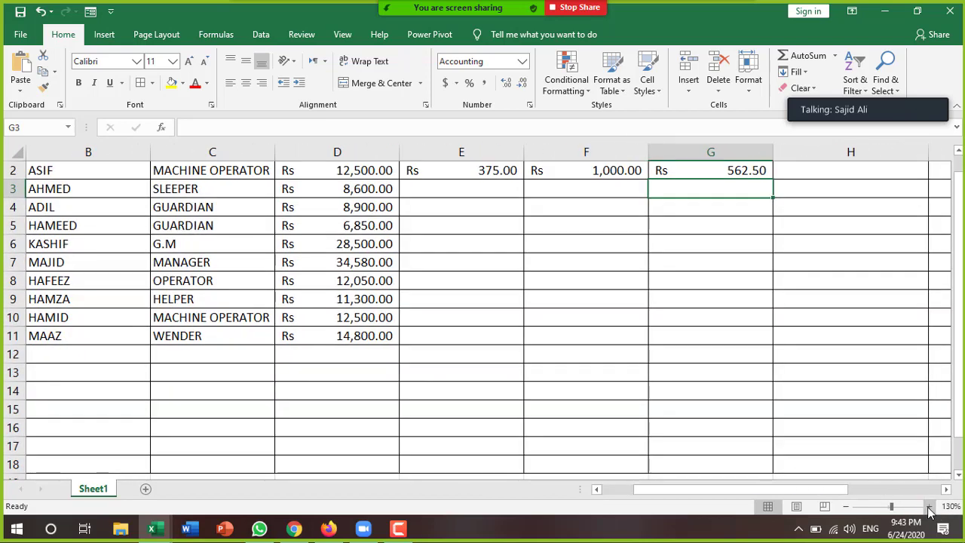
left_click(929, 508)
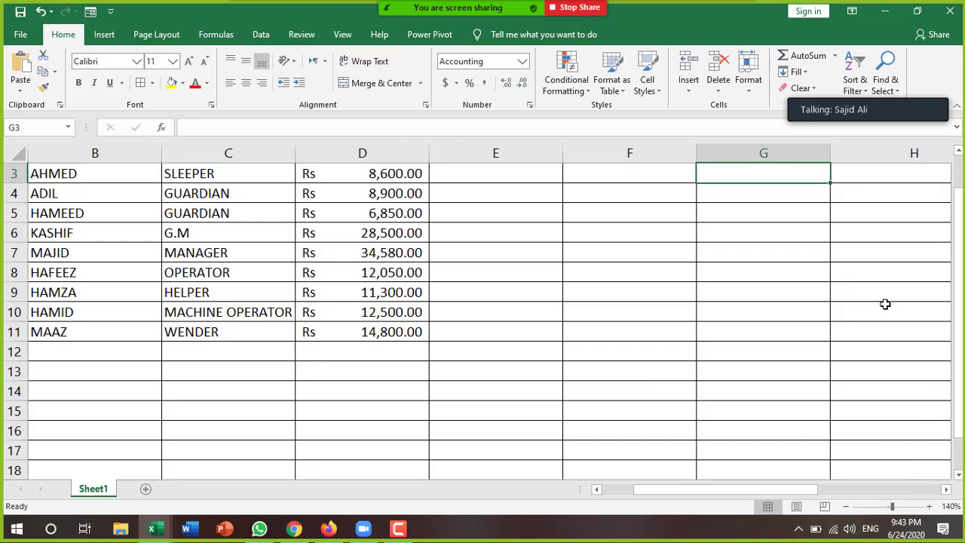
scroll(885, 304, "up", 1)
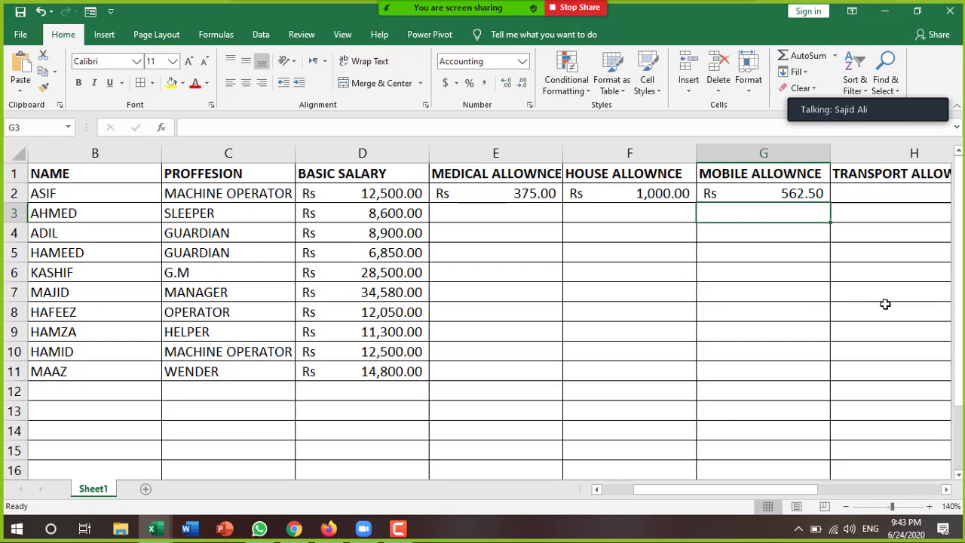
left_click(941, 491)
mouse_move(820, 498)
left_mouse_down()
mouse_move(752, 496)
mouse_move(698, 475)
left_mouse_up()
left_click(489, 190)
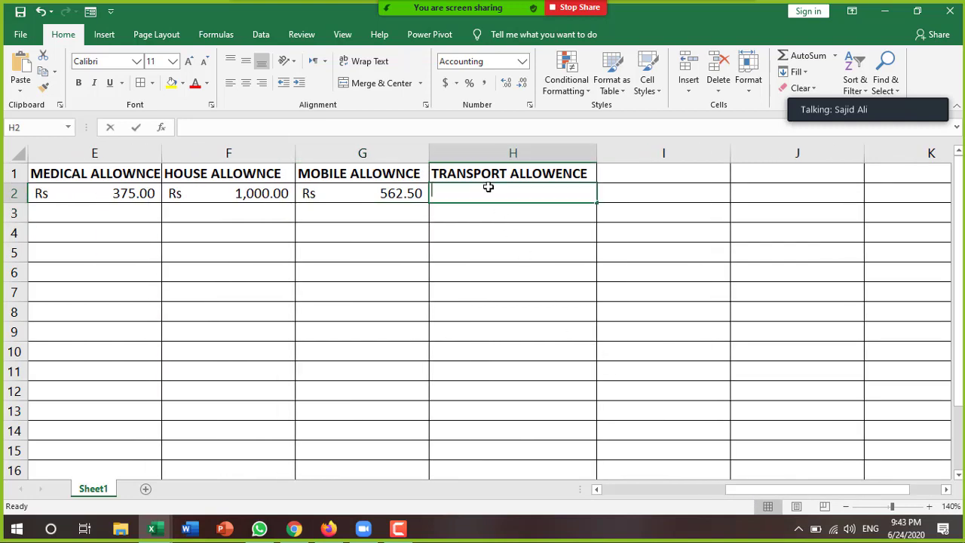
type("=")
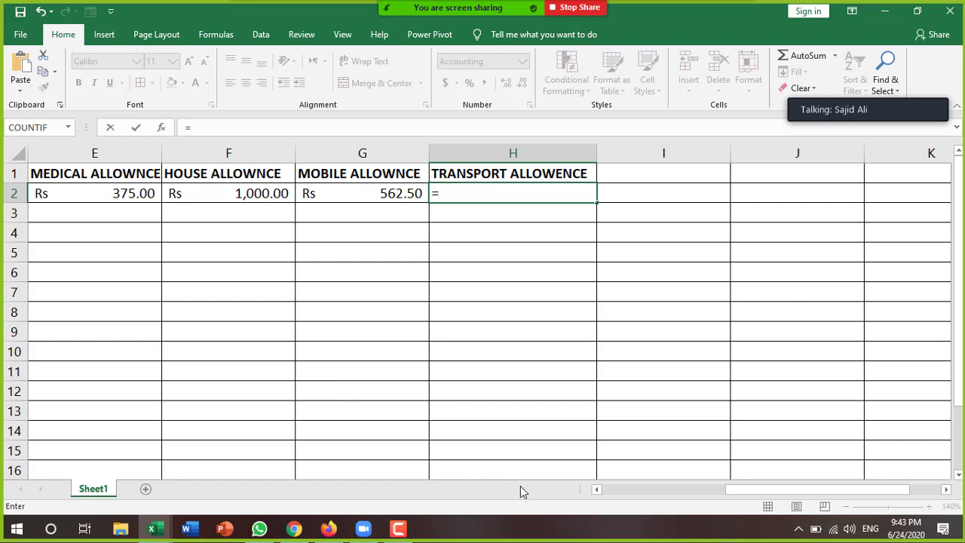
left_click(596, 490)
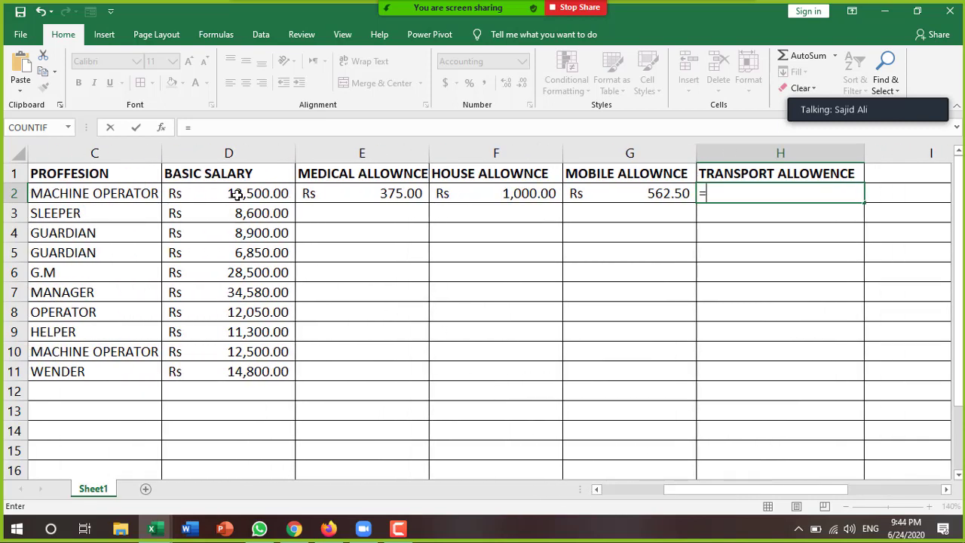
left_click(233, 193)
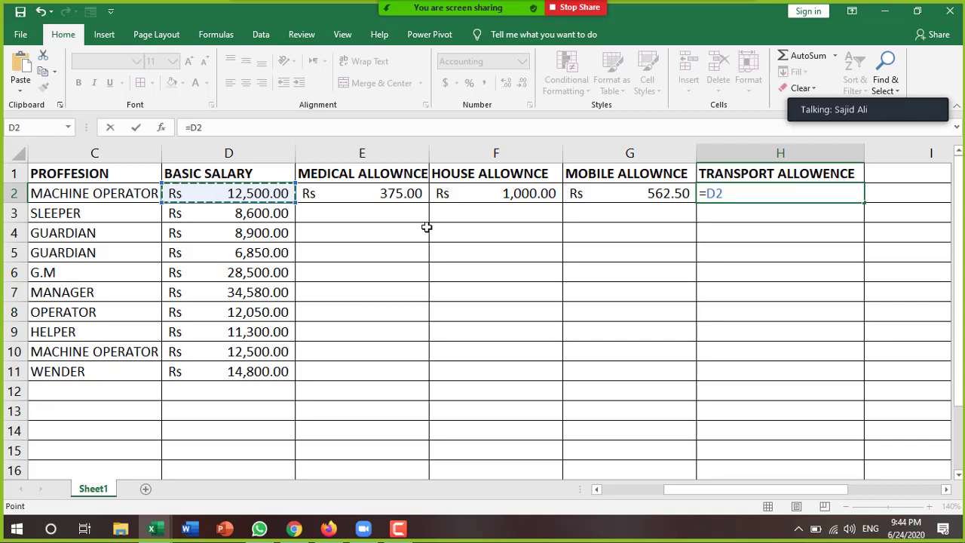
type("*5.")
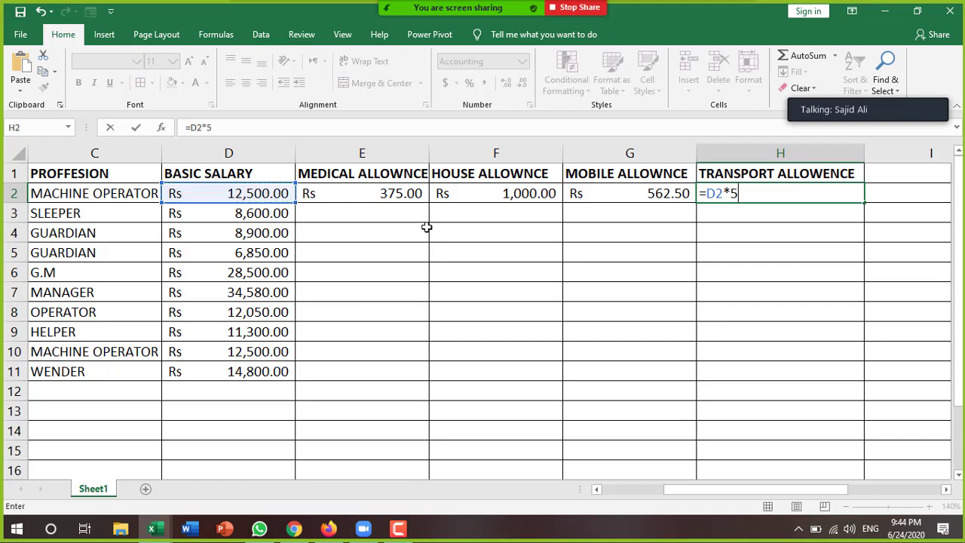
type("5")
type("%")
key("Return")
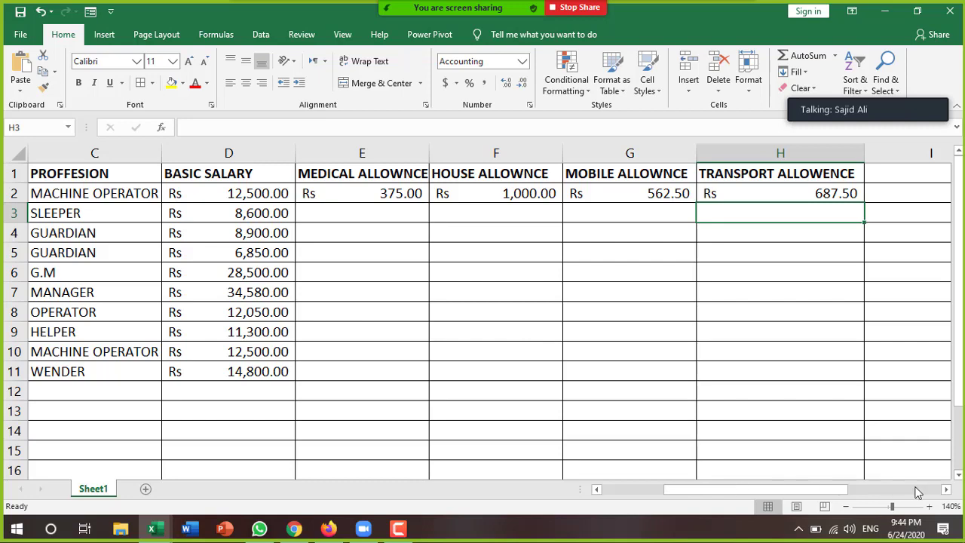
Scroll right and select empty header cell I1 after TRANSPORT ALLOWENCE.
left_click(947, 490)
left_click(947, 489)
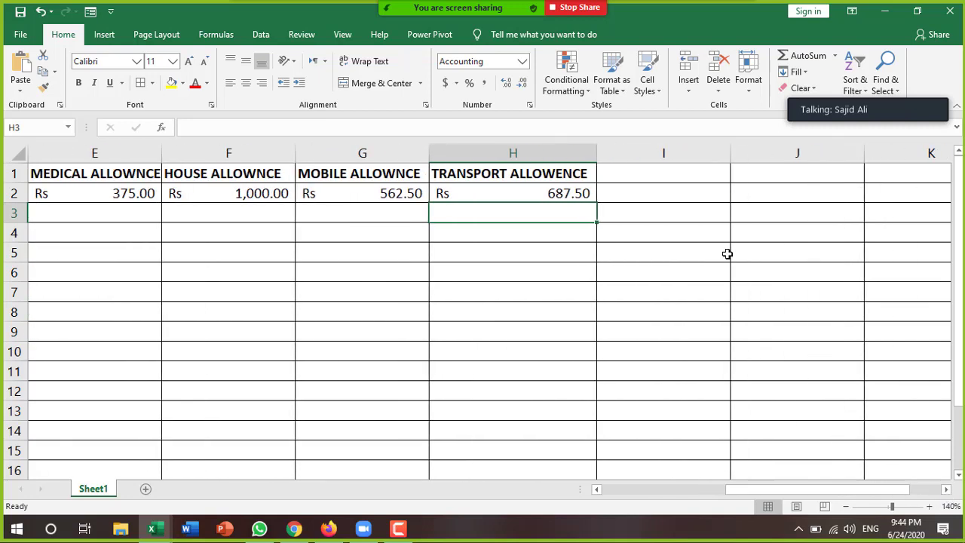
left_click(676, 180)
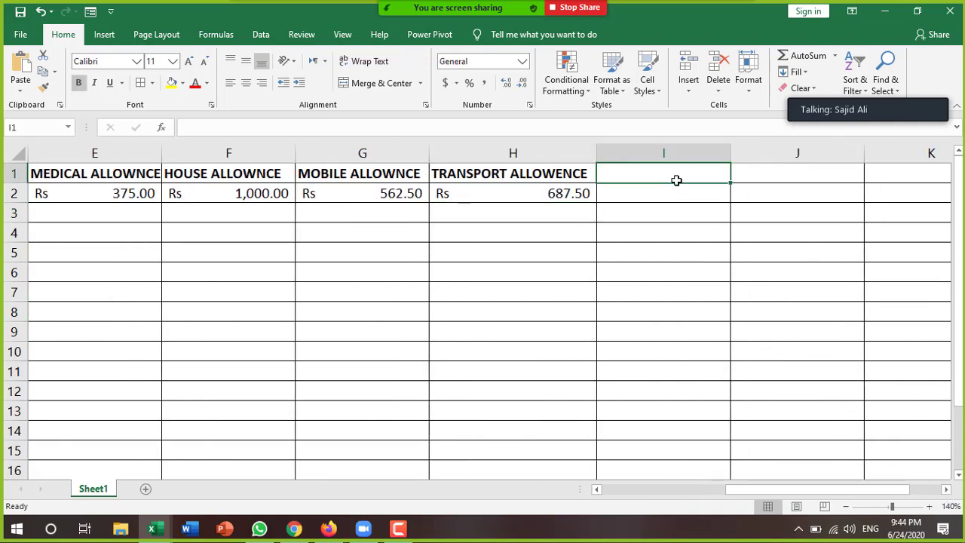
Head I1 with TOTAL SALARY and AutoSum D2:H2 in I2 for Rs 15,125.00.
type("TOTAL SA")
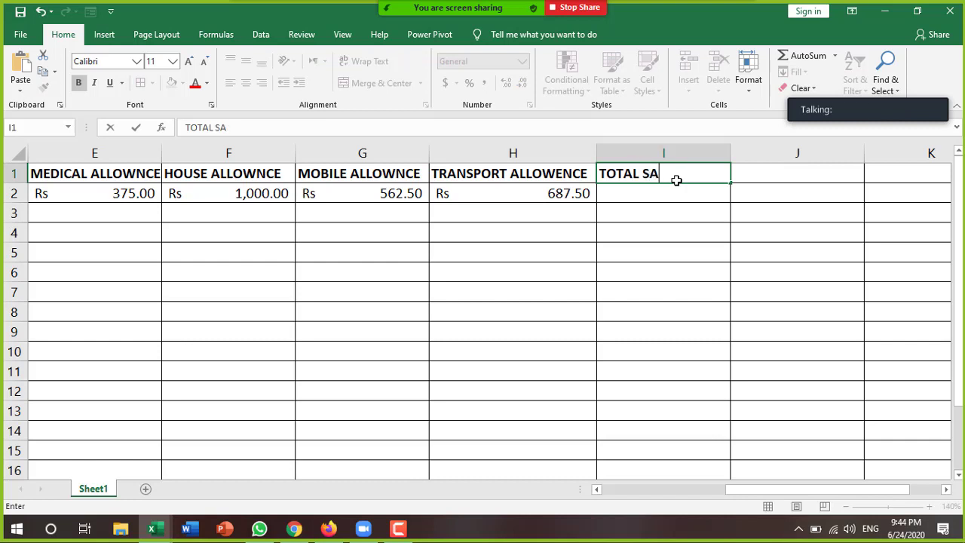
type("LARY")
key("Return")
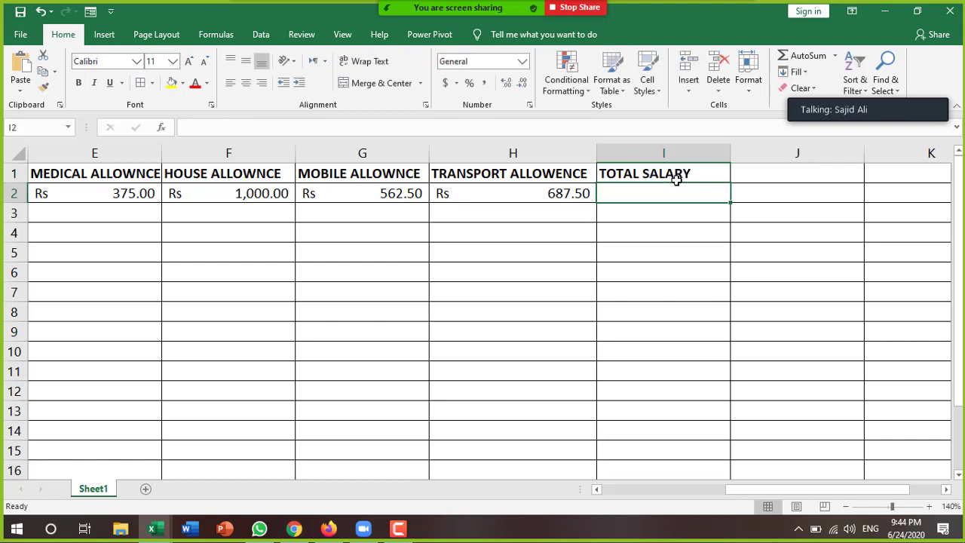
left_click(807, 56)
left_click_drag(750, 489, 718, 490)
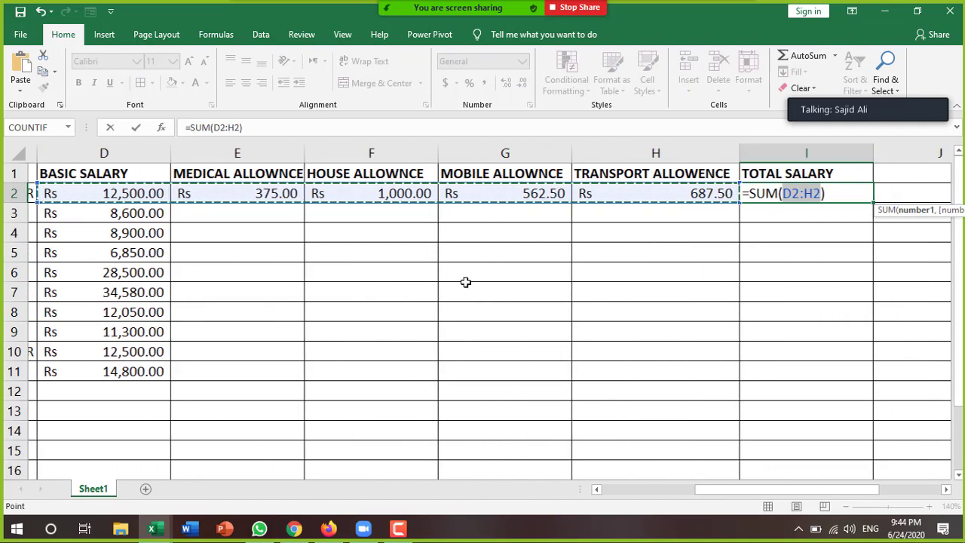
left_click(596, 490)
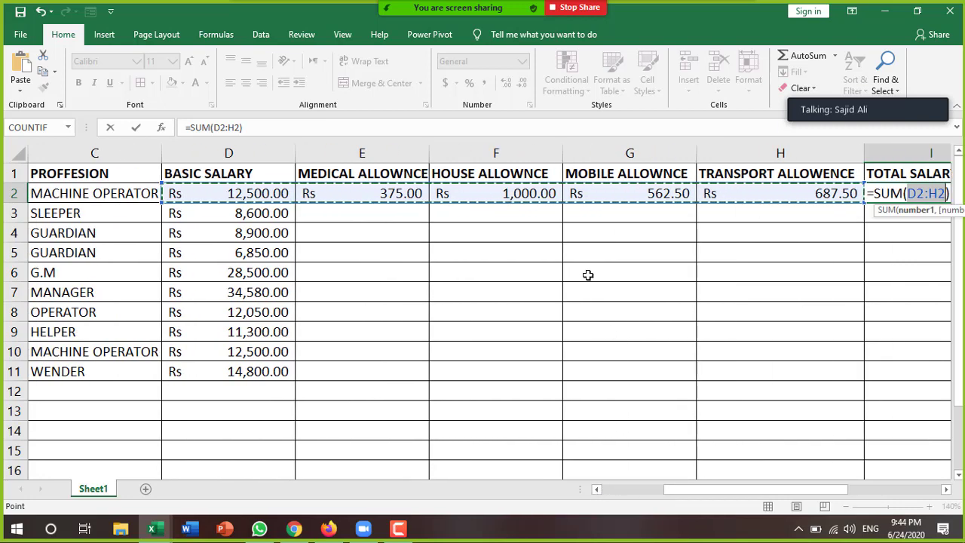
key("Return")
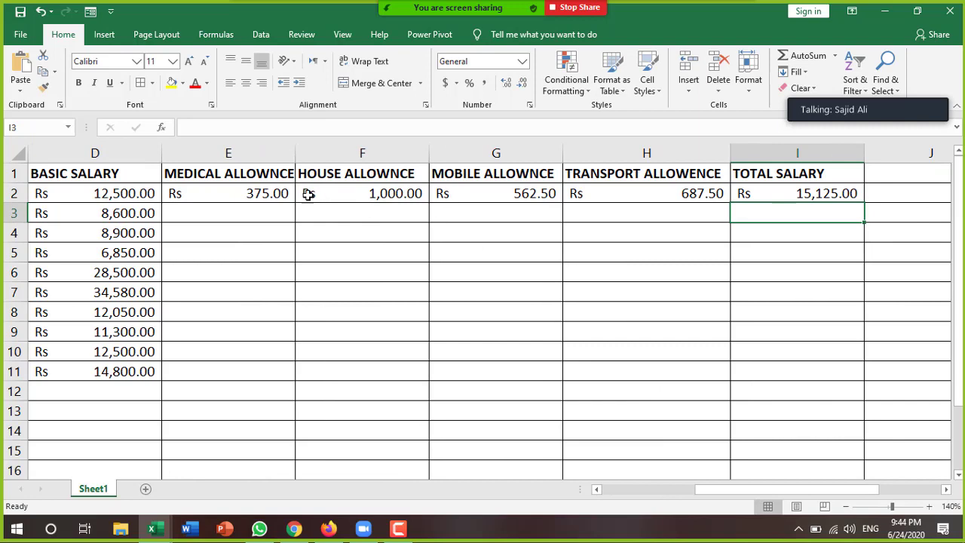
Fill the E2:I2 allowance and total salary formulas down through row 12.
left_click(270, 188)
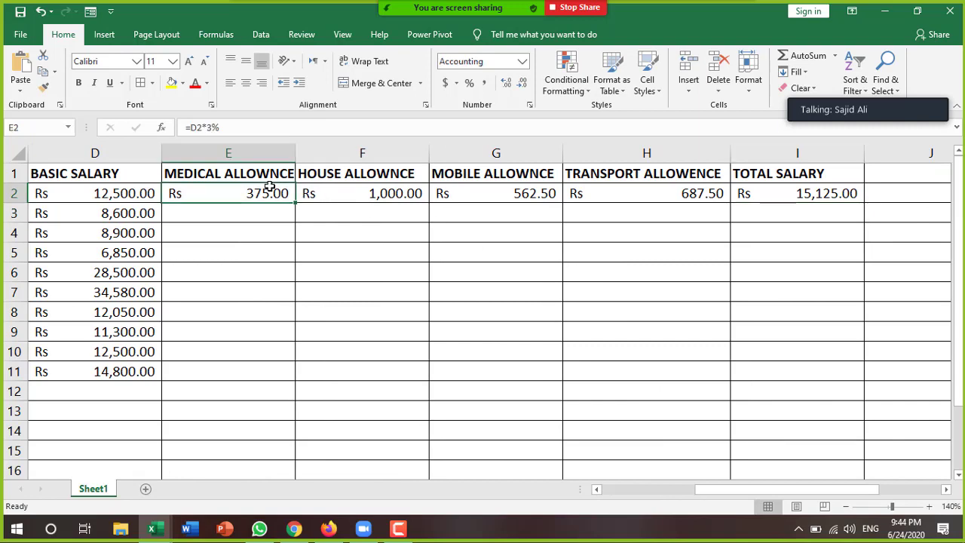
key("shift+Right")
key("shift+Right")
key("shift+Right")
key("shift+Right")
key("shift+Right")
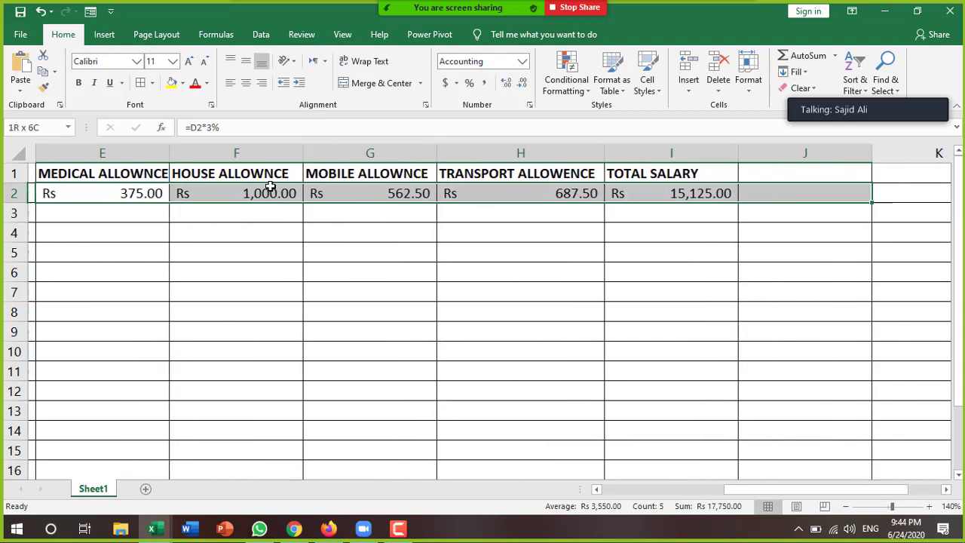
key("shift+Left")
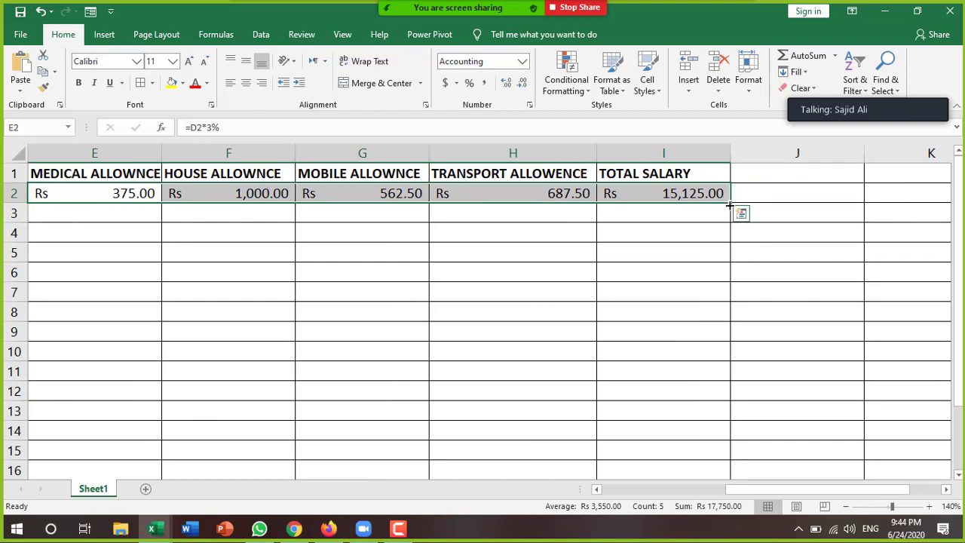
left_click_drag(729, 202, 717, 405)
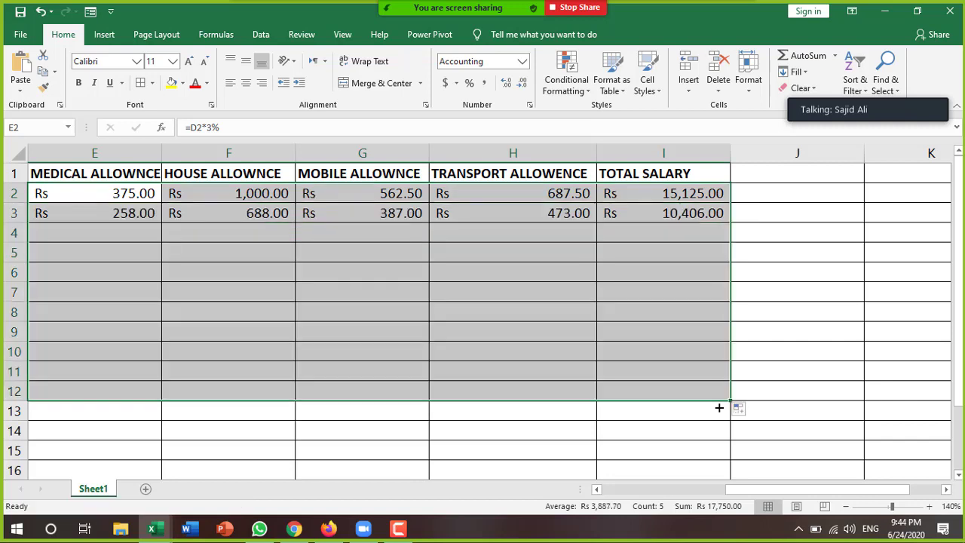
scroll(603, 489, "left", 3)
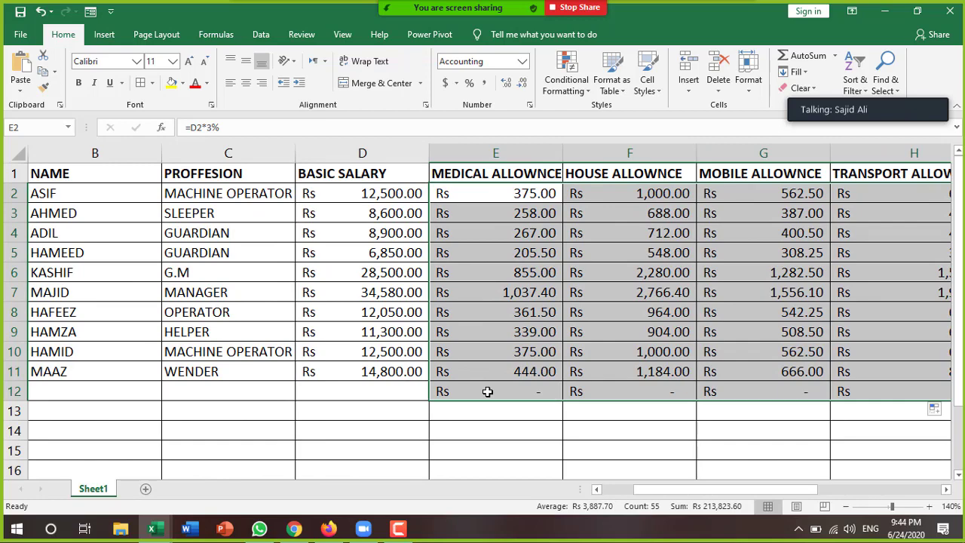
left_click_drag(743, 489, 860, 496)
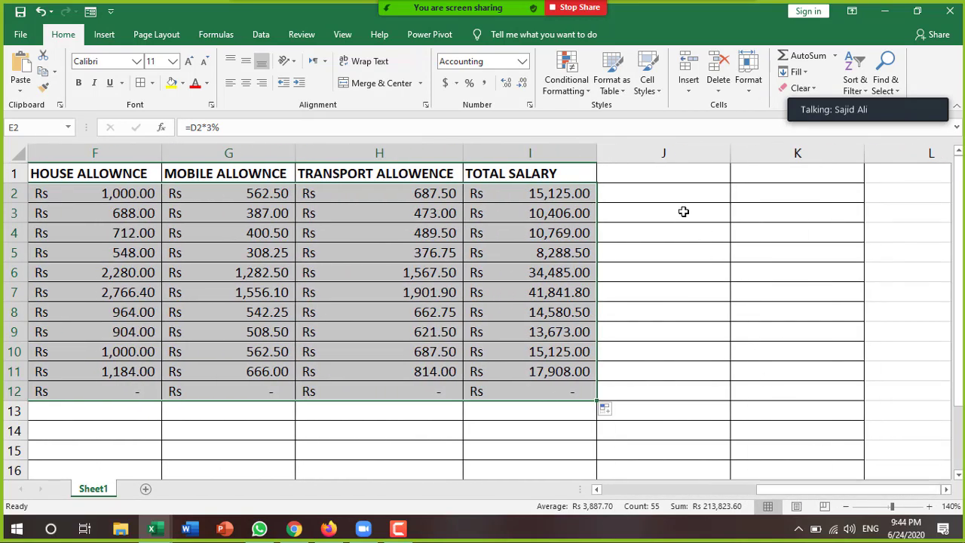
left_click(653, 172)
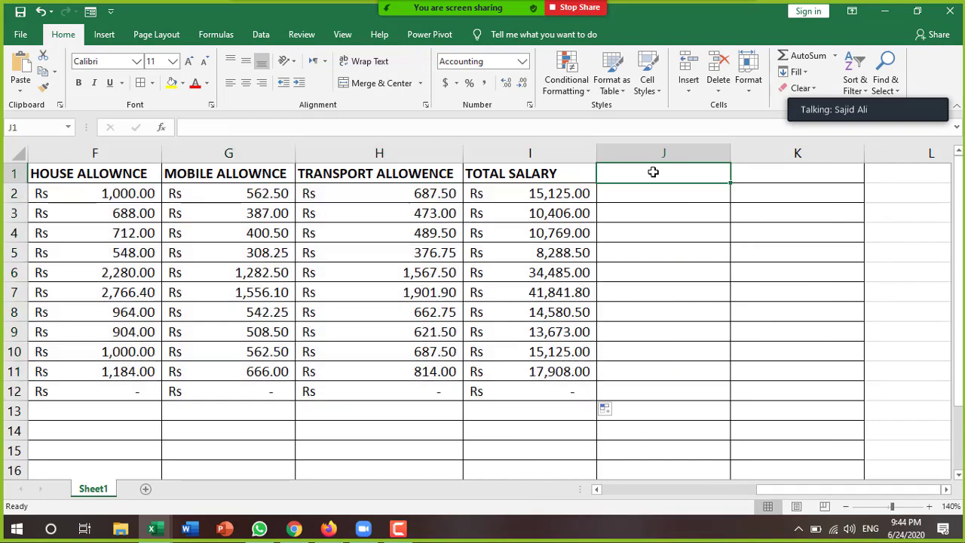
Zoom the sheet out from 140% to 120%.
left_click(845, 507)
left_click(845, 509)
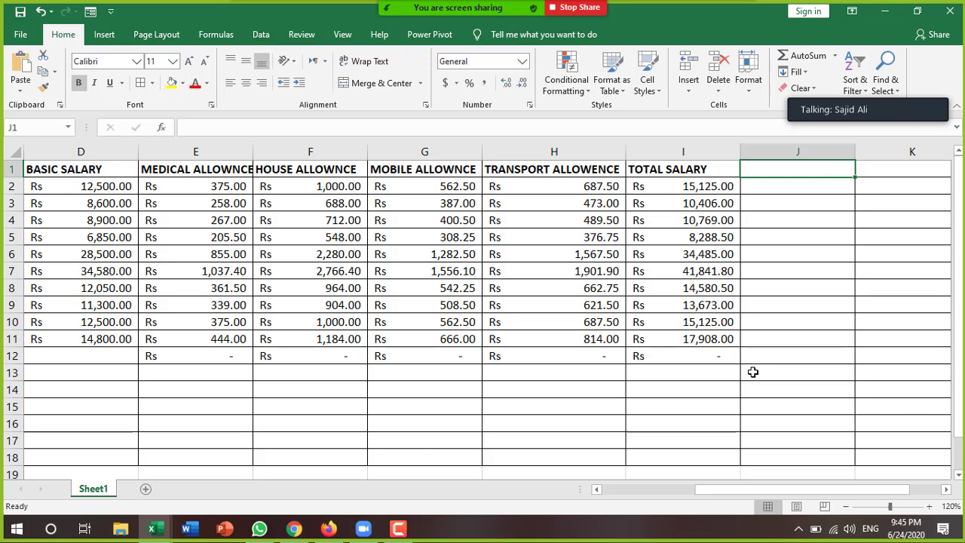
Head J1 with LOAN and enter 100000 in J2 for the first employee.
type("LOAN")
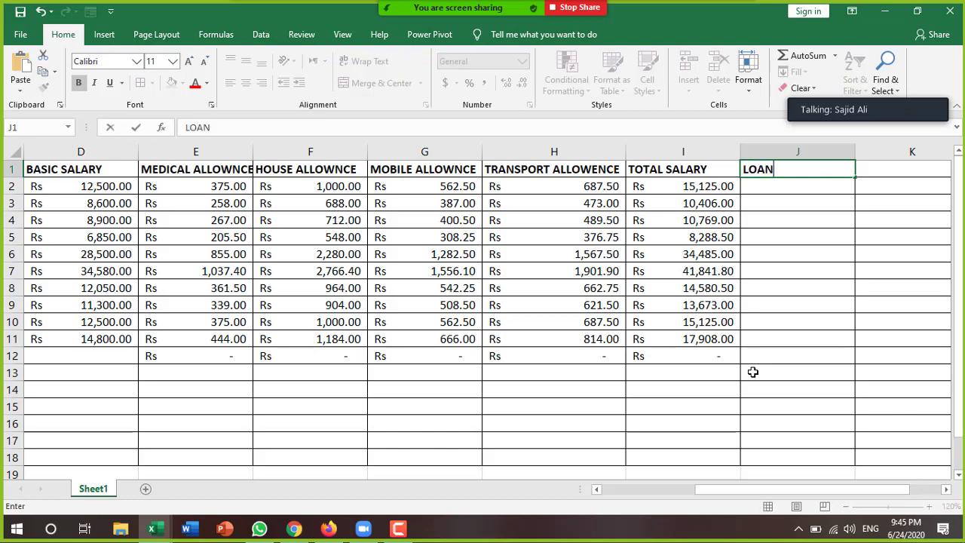
key("Return")
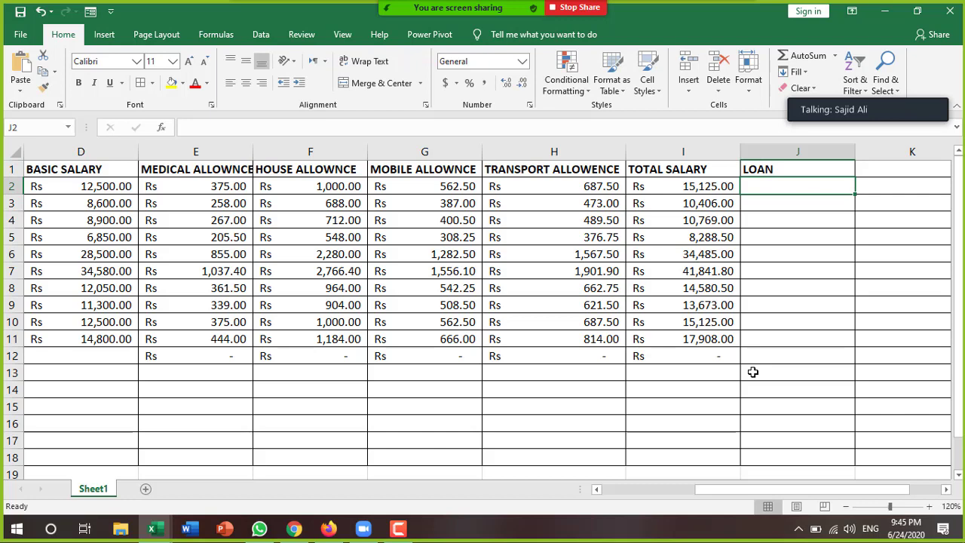
type("10")
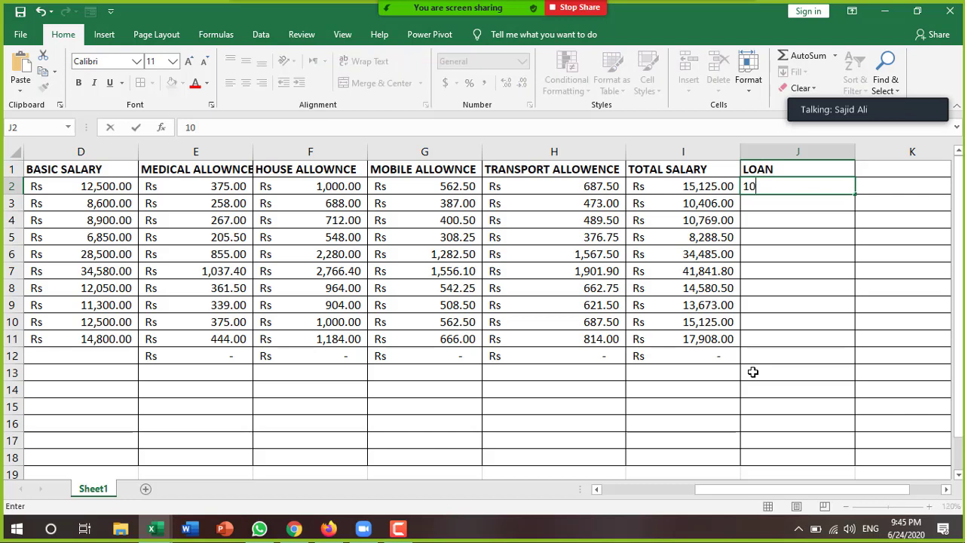
type("0000")
key("Return")
key("Right")
key("Up")
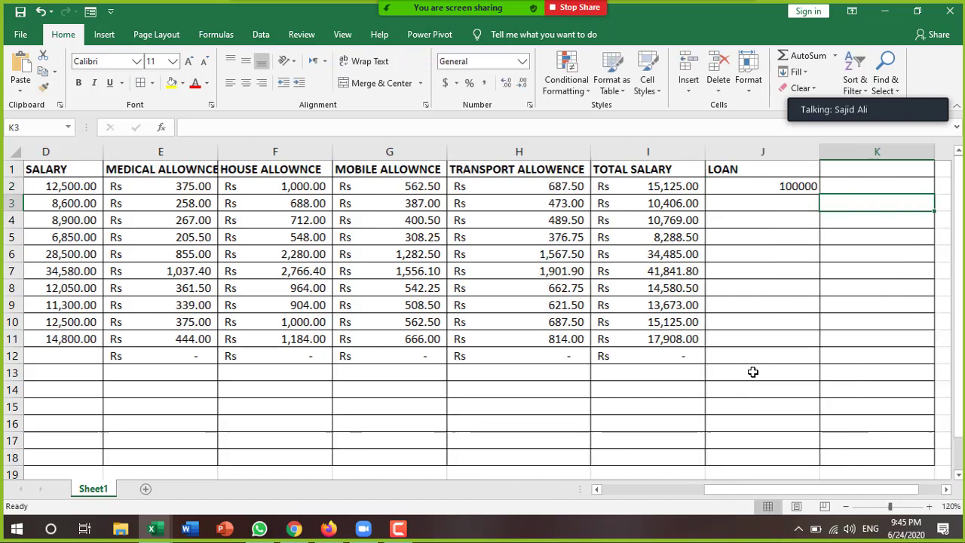
key("Up")
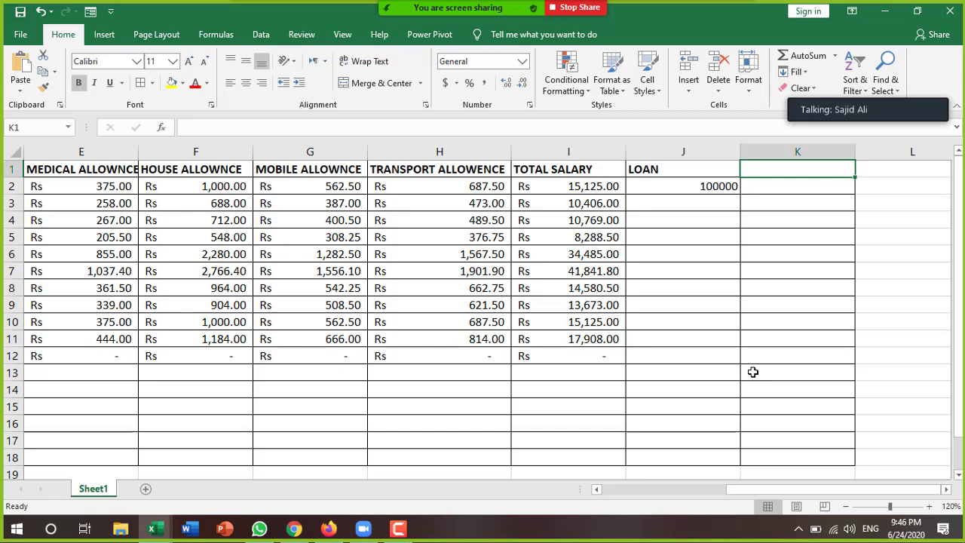
Type REMANING in K1, then replace it with the heading CUTTING.
type("REMA")
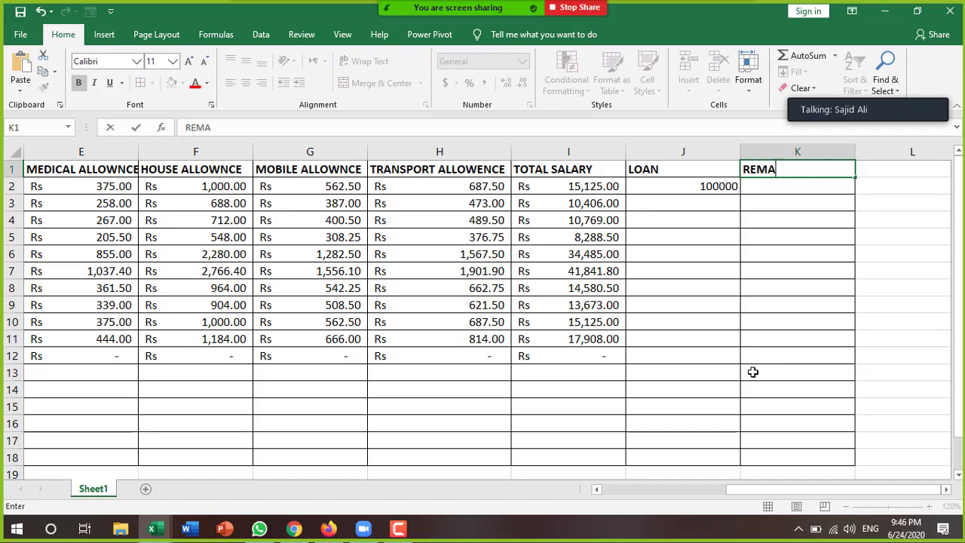
type("NING")
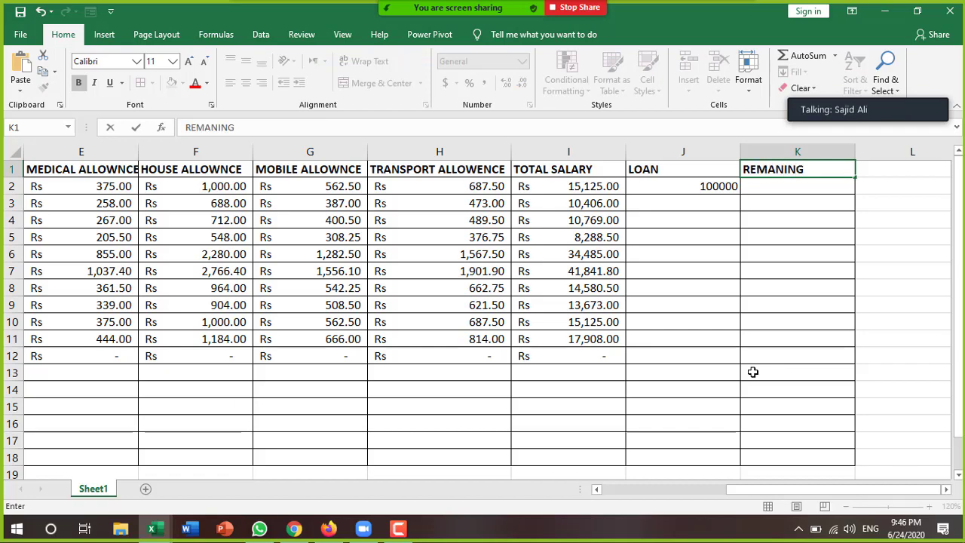
key("Tab")
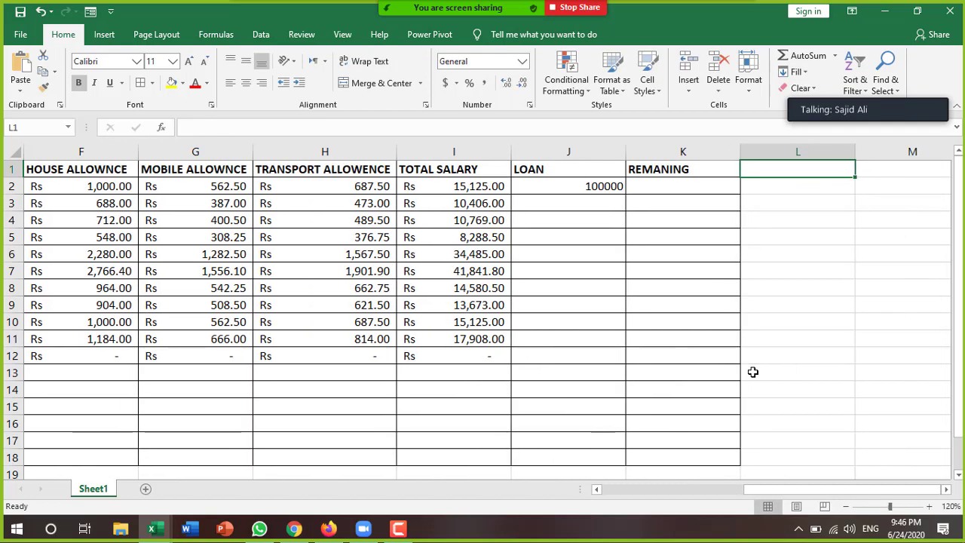
left_click(595, 199)
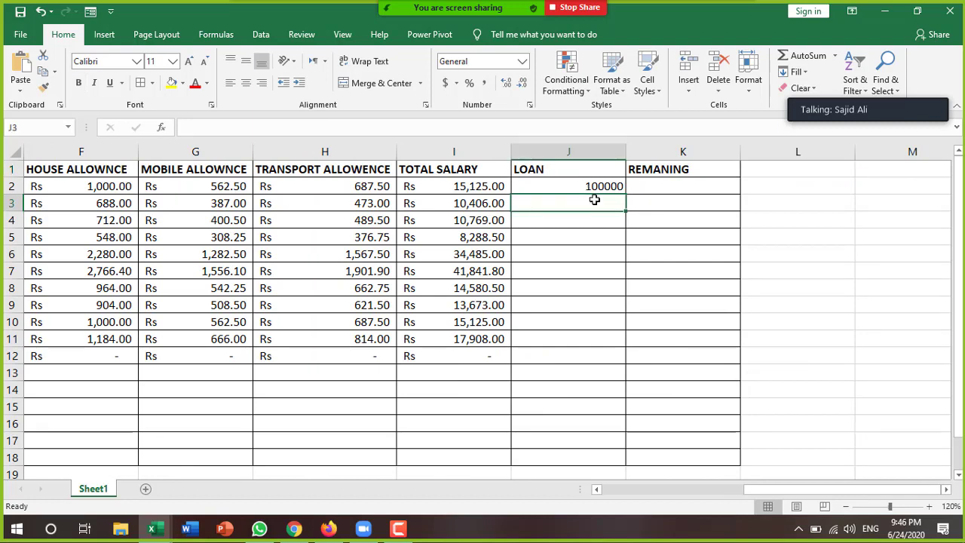
left_click(674, 183)
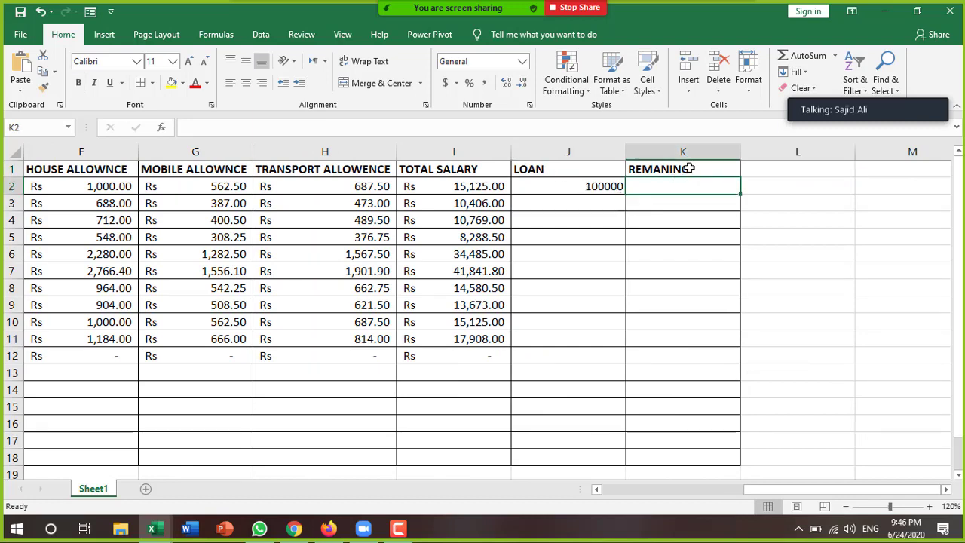
left_click(687, 169)
key("BackSpace")
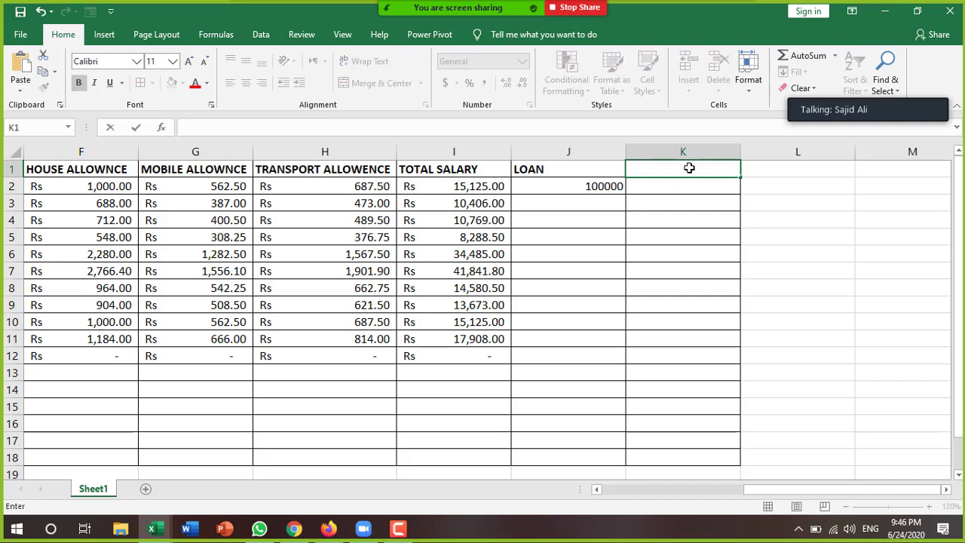
type("cUTT")
key("BackSpace")
key("BackSpace")
key("BackSpace")
key("BackSpace")
type("C")
key("BackSpace")
type("CUT")
type("TING")
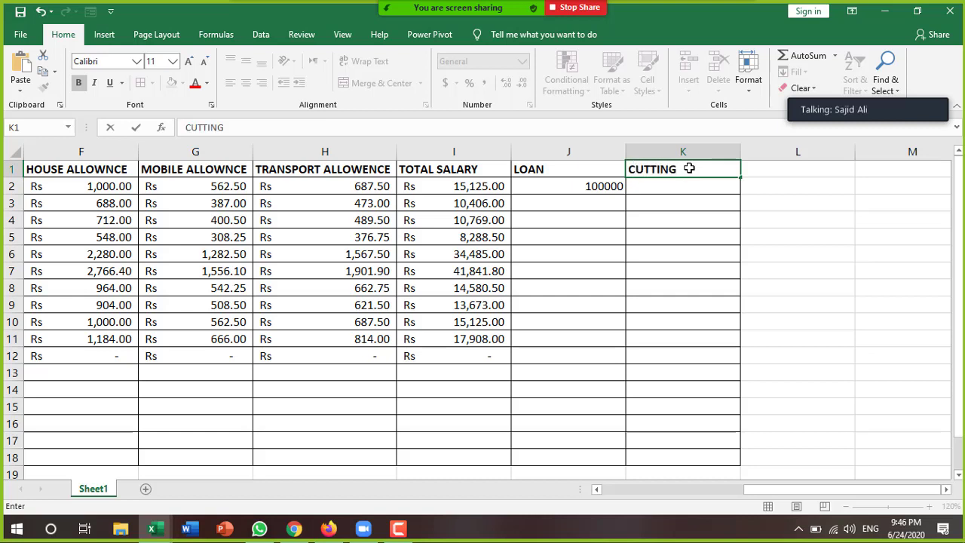
key("Return")
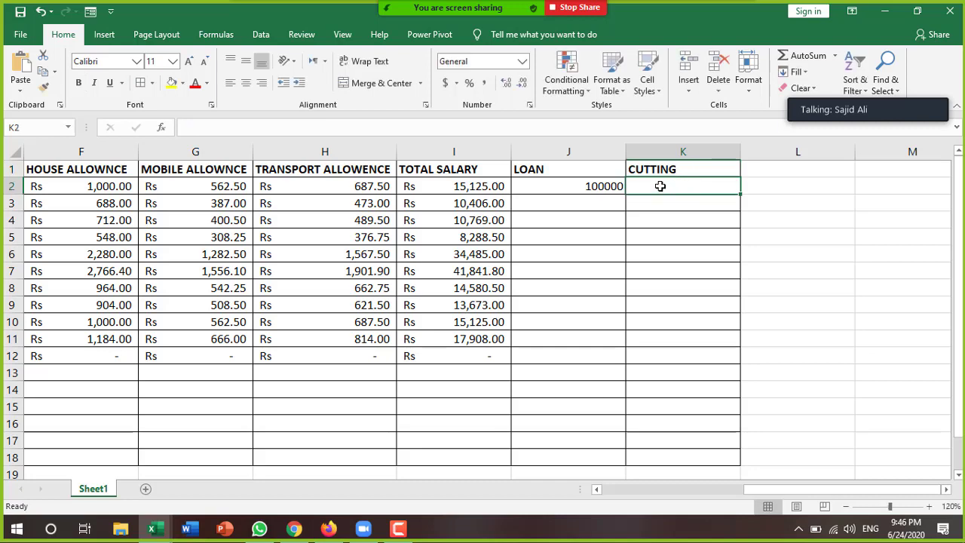
Enter =I2*10% in K2 so the first cutting shows Rs 1,512.50.
type("=")
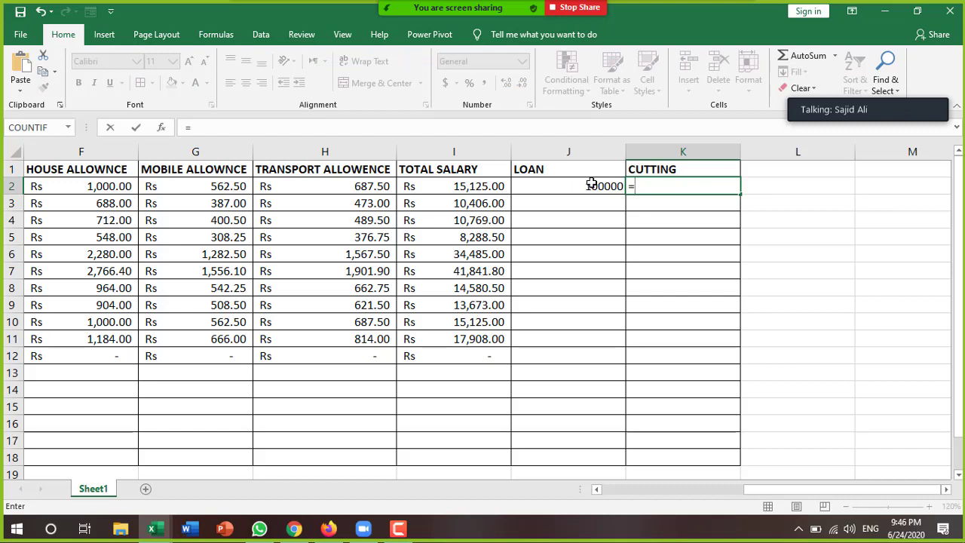
left_click(485, 185)
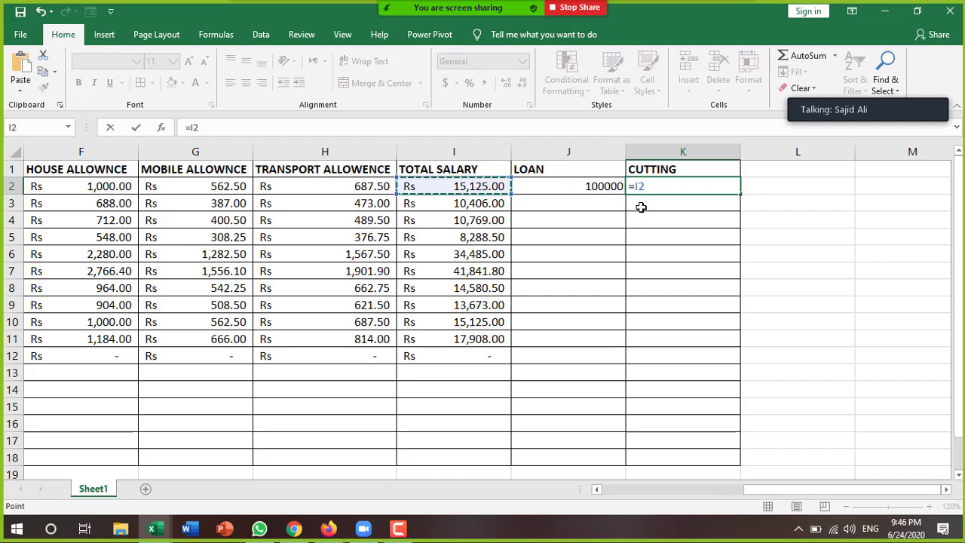
type("*")
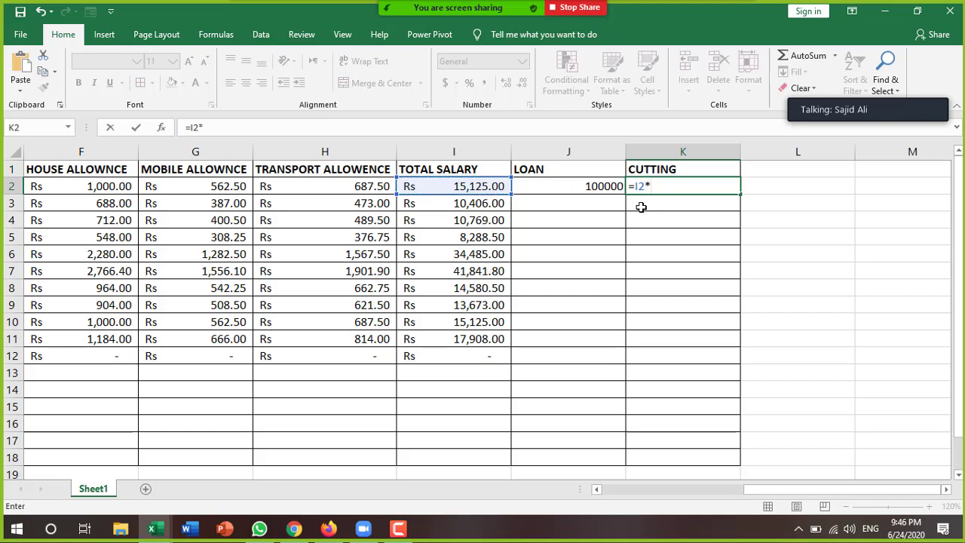
type("3")
key("BackSpace")
type("1")
type("0")
type("%")
key("Return")
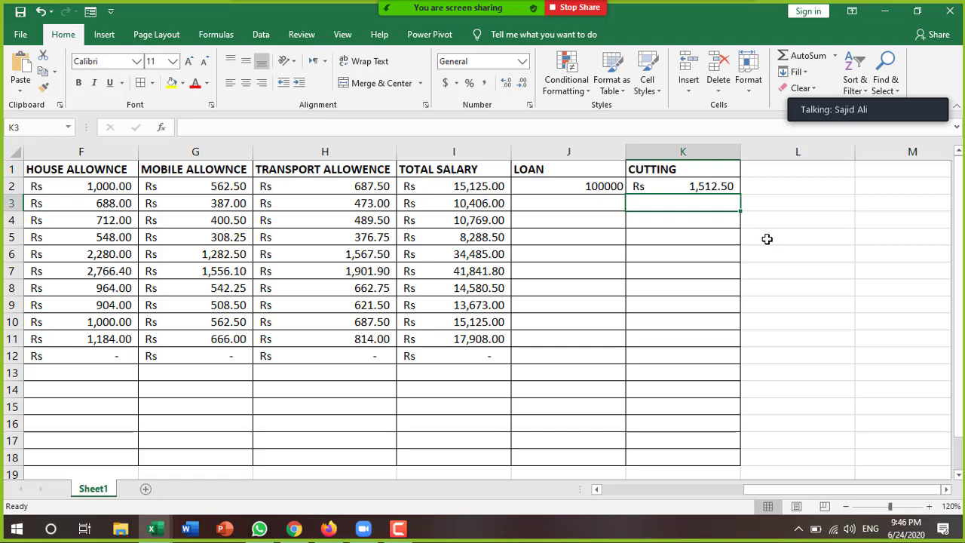
Type the header 'REMANING SALARY' into cell L1.
left_click(755, 172)
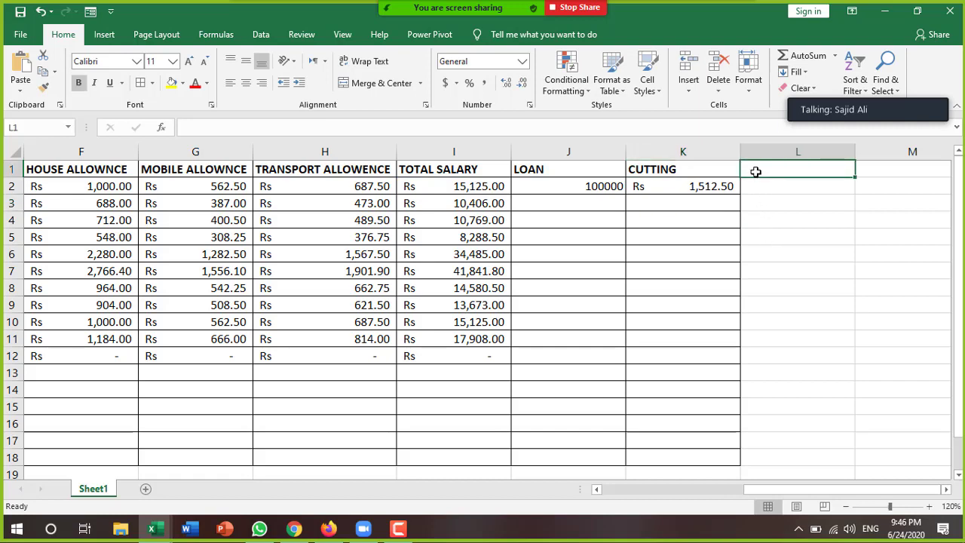
type("REMIN")
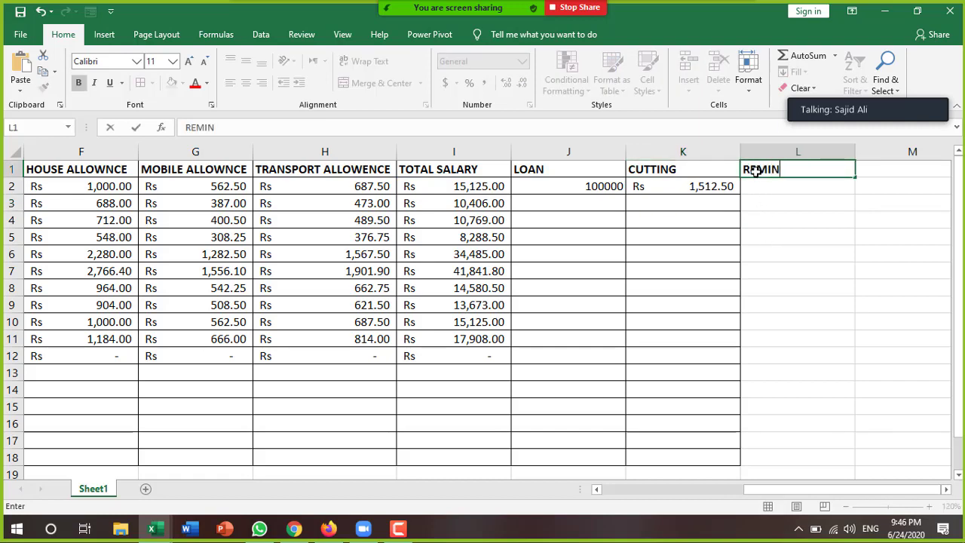
type("NIN")
key("BackSpace")
key("BackSpace")
key("BackSpace")
key("BackSpace")
key("BackSpace")
type("AN")
type("ING")
type(" SALARY")
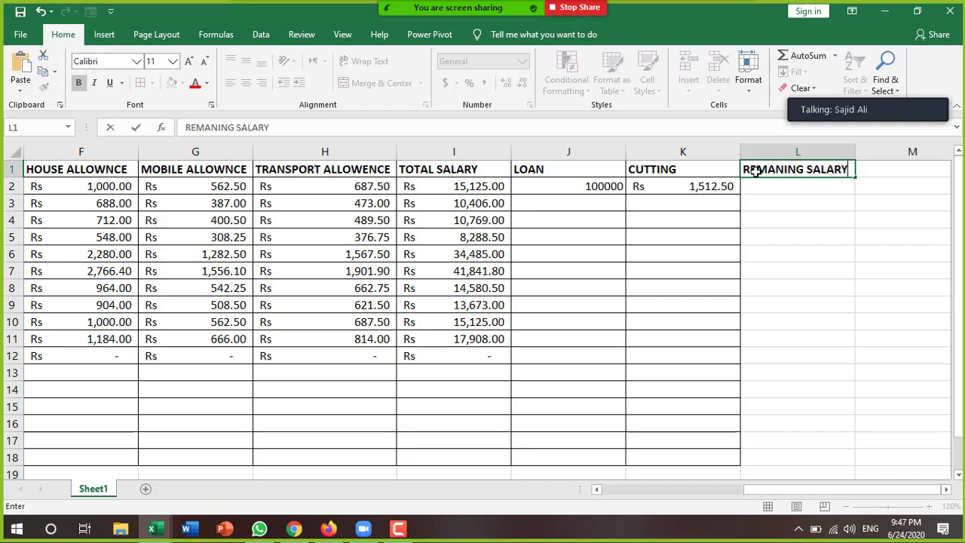
key("Tab")
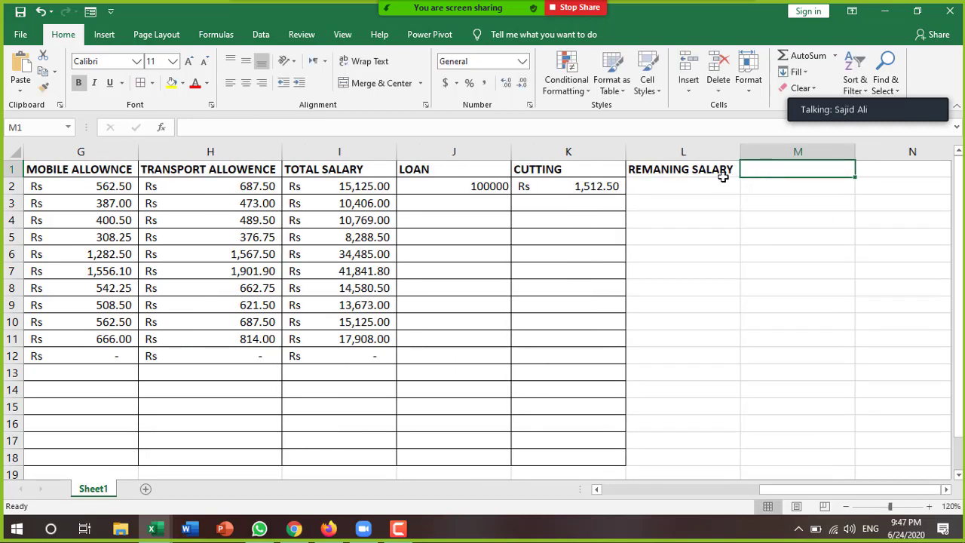
Enter =I2-K2 in L2, giving a remaining salary of Rs 13,612.50.
left_click(688, 186)
type("=")
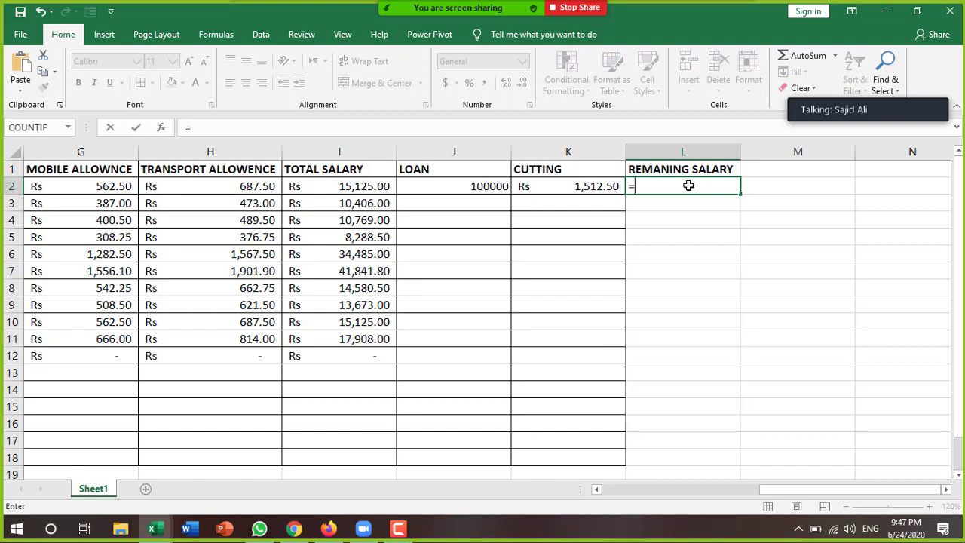
left_click(361, 186)
type("-")
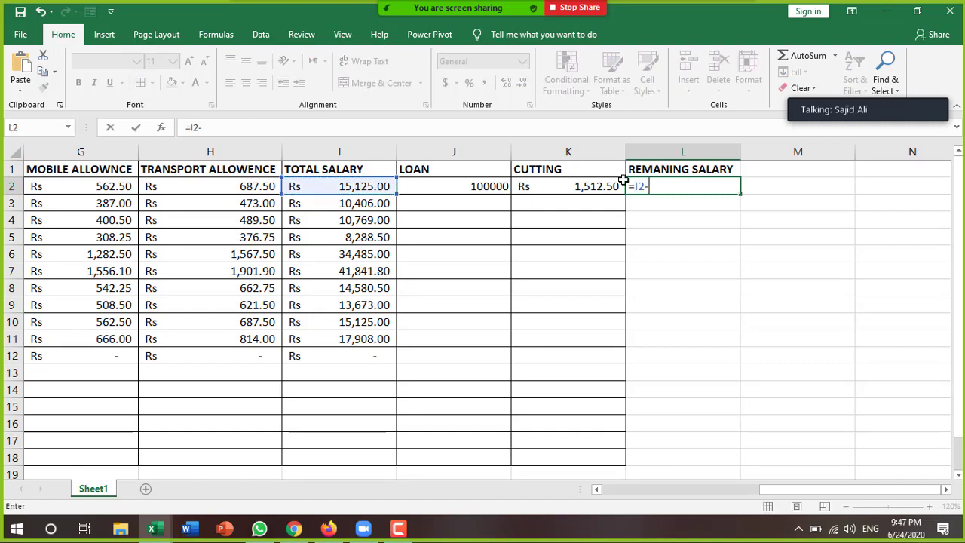
left_click(598, 188)
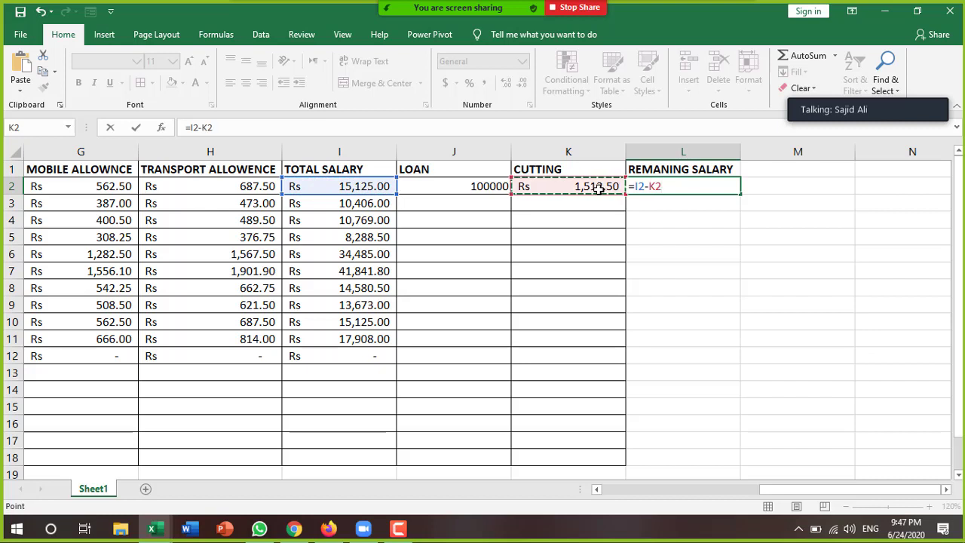
key("Return")
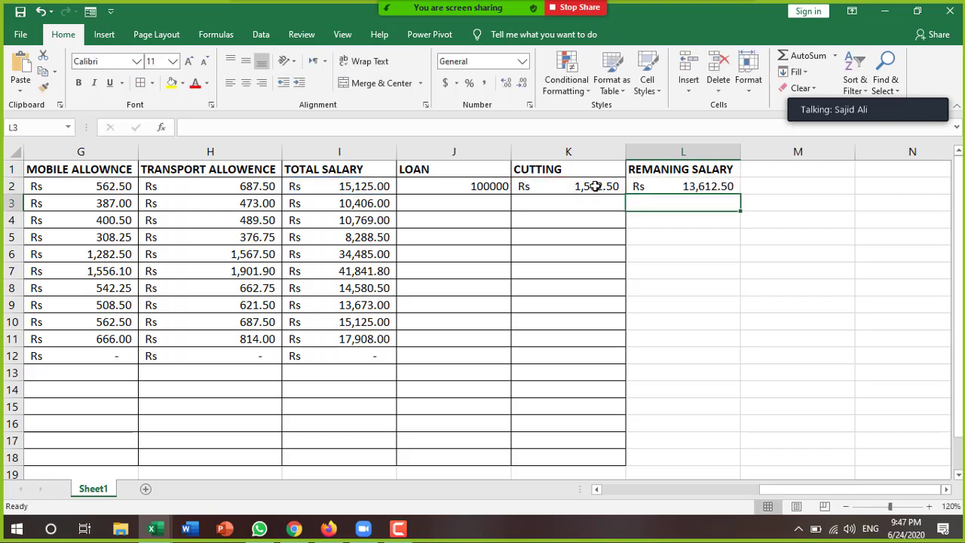
left_click(500, 187)
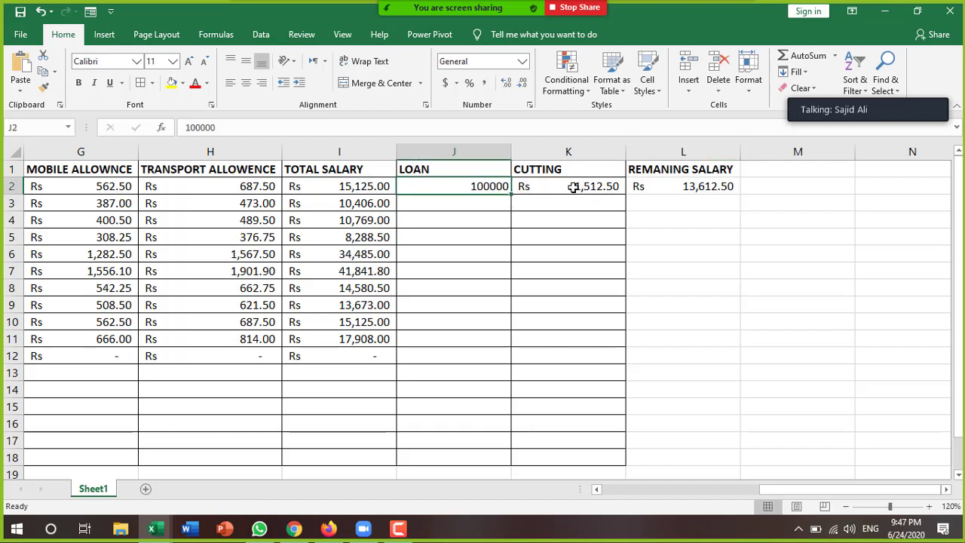
Enter =J2-K2 in J3 so the loan balance shows Rs 98,487.50.
left_click(498, 205)
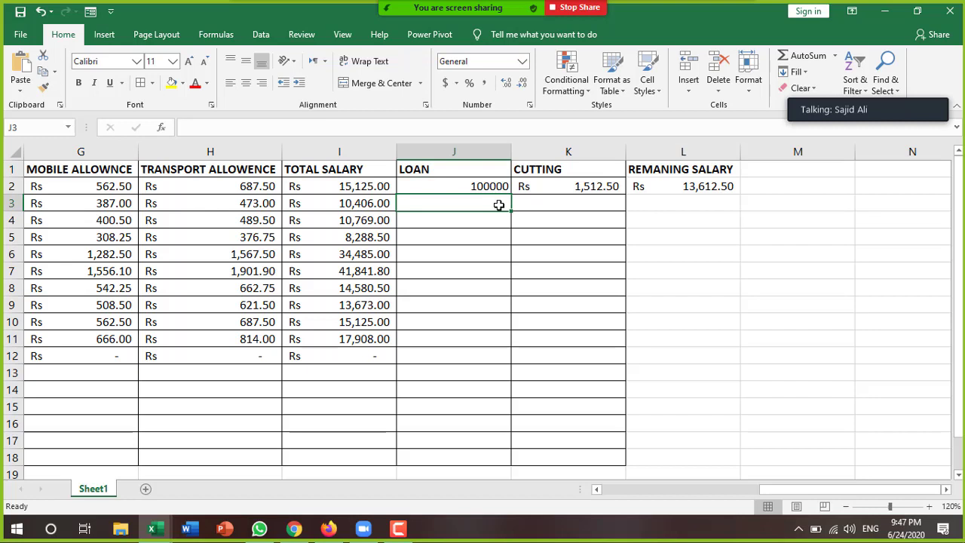
type("=")
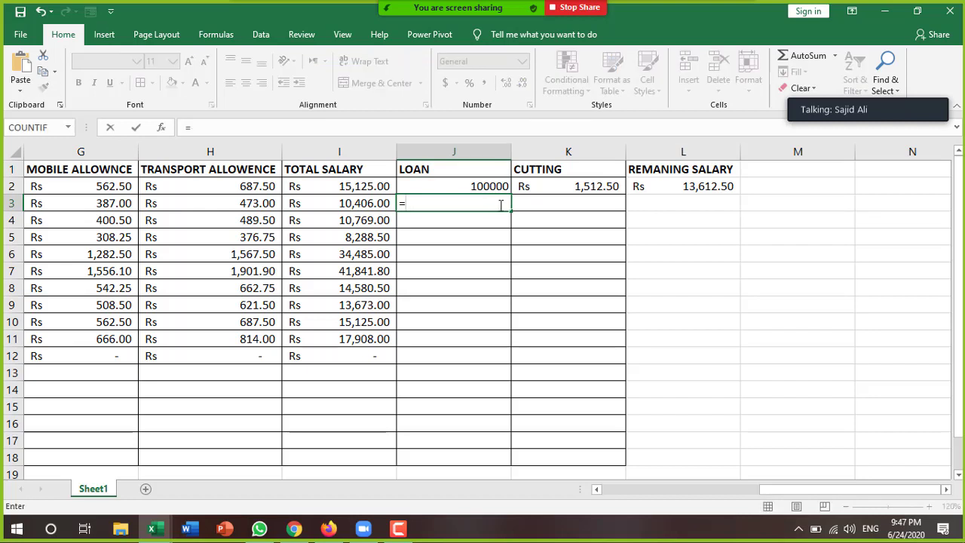
left_click(498, 187)
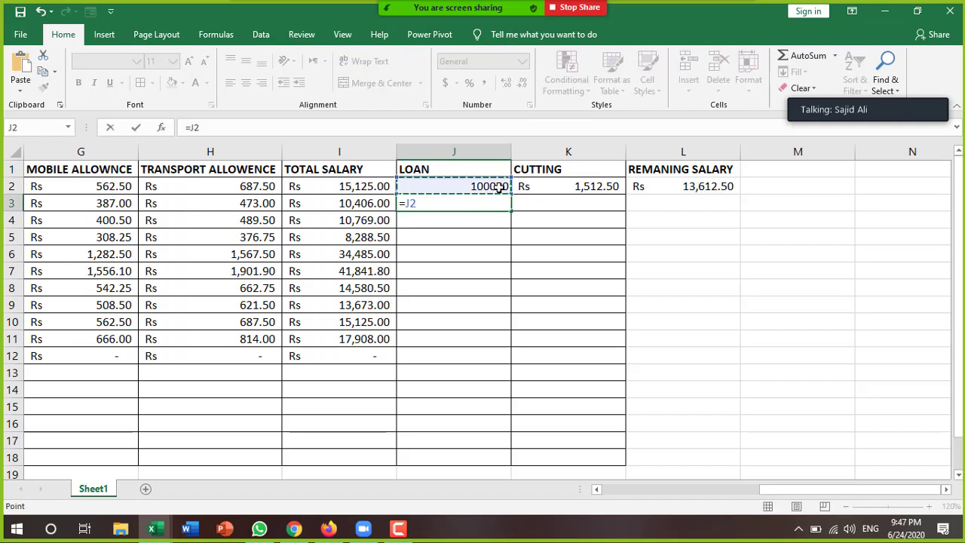
type("-")
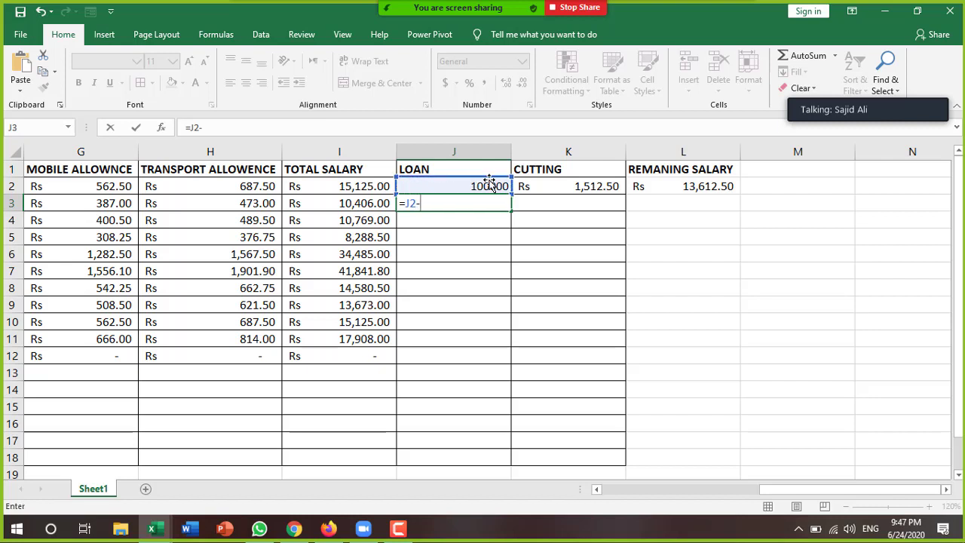
left_click(563, 185)
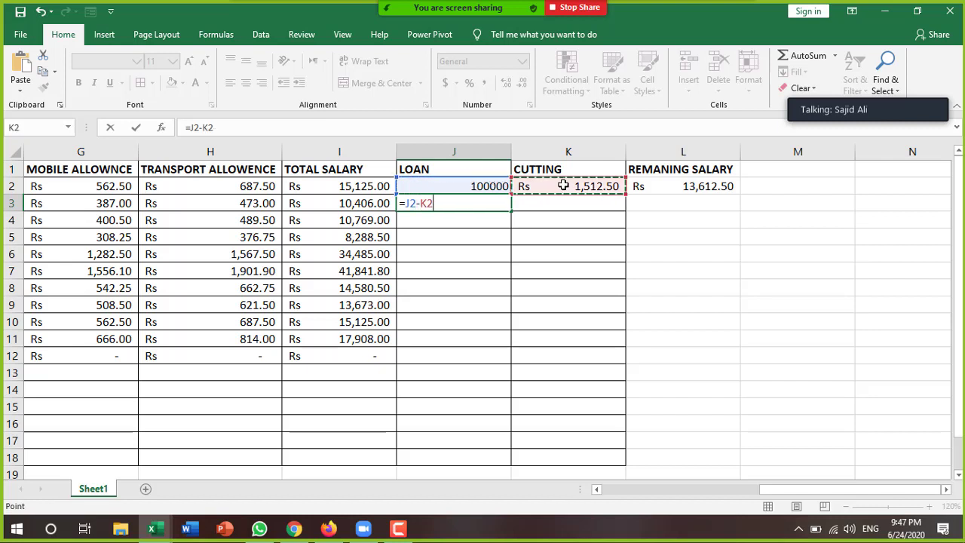
key("Return")
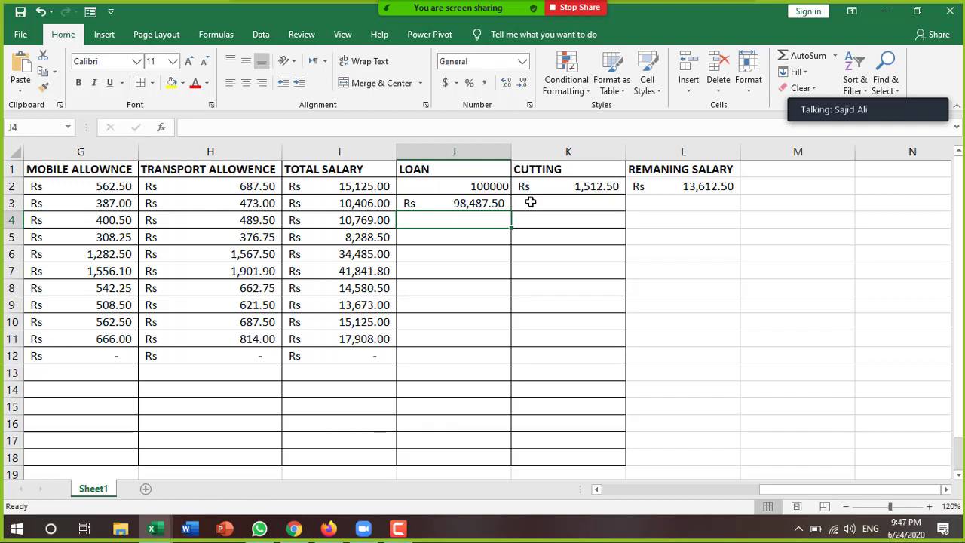
Check J3's loan formula, then select the row 2 values starting from J2.
left_click(531, 202)
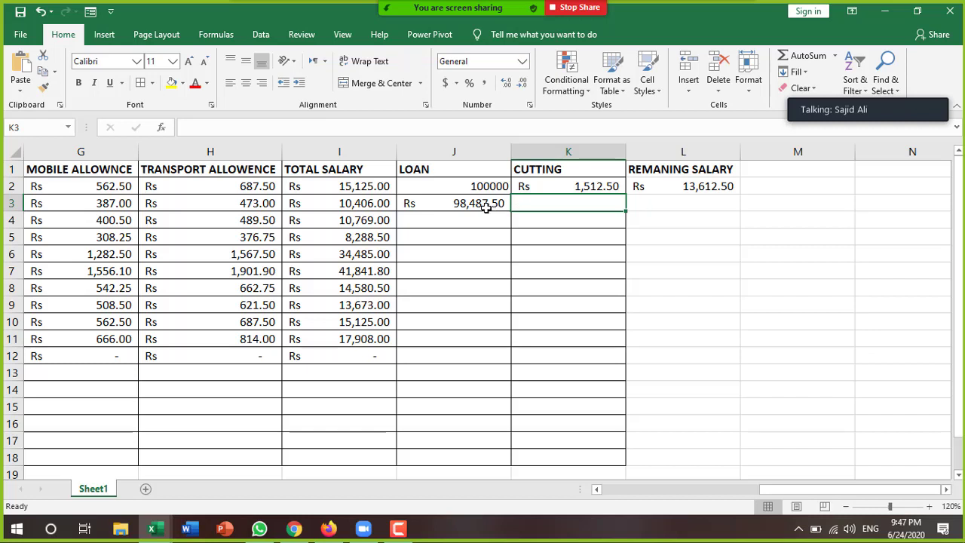
left_click(483, 203)
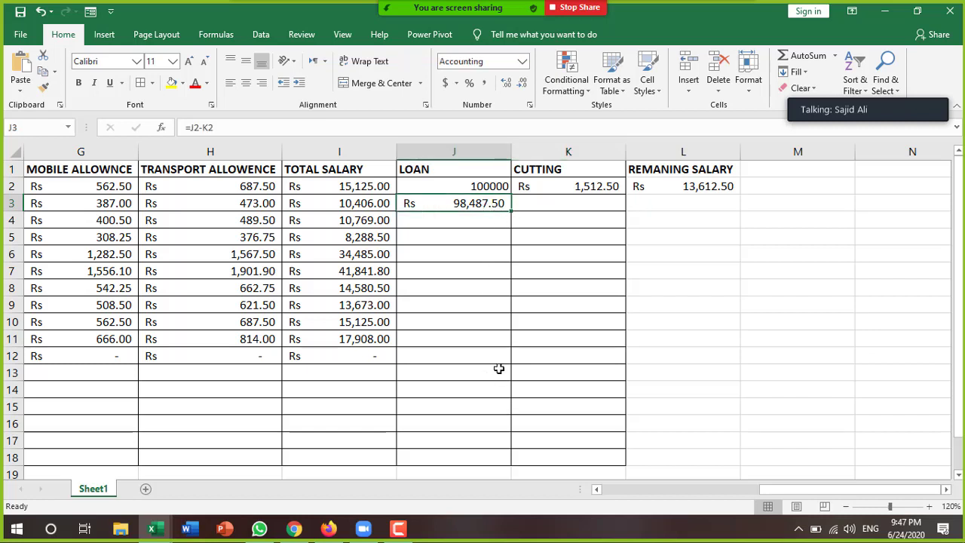
left_click(498, 183)
key("shift+Right")
key("shift+Right")
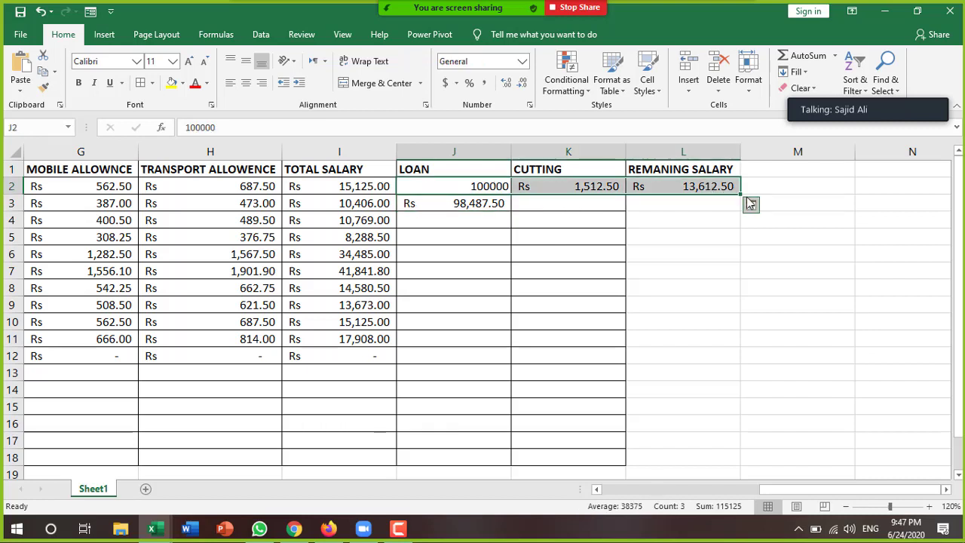
Fill the K2:L2 cutting and remaining salary formulas down to row 11.
left_click(575, 237)
left_click(548, 191)
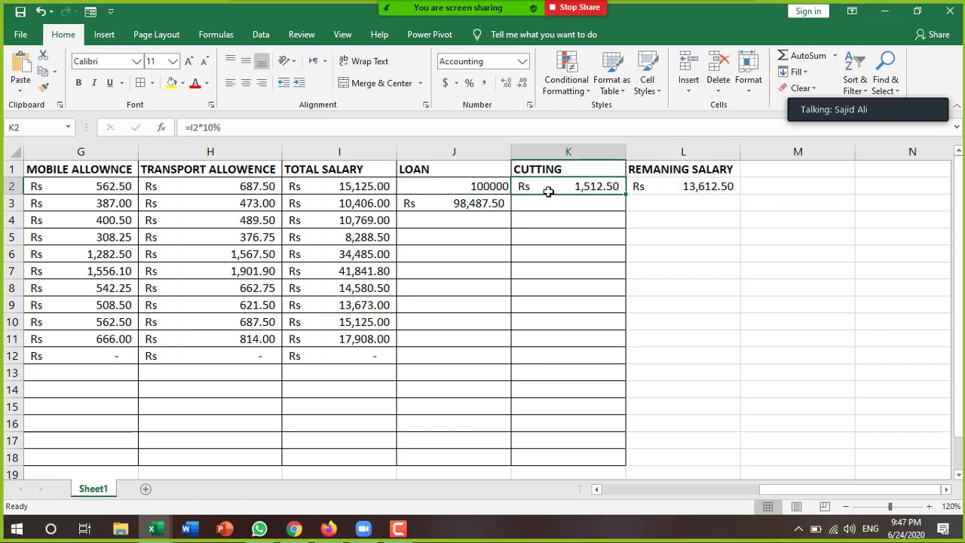
key("shift+Right")
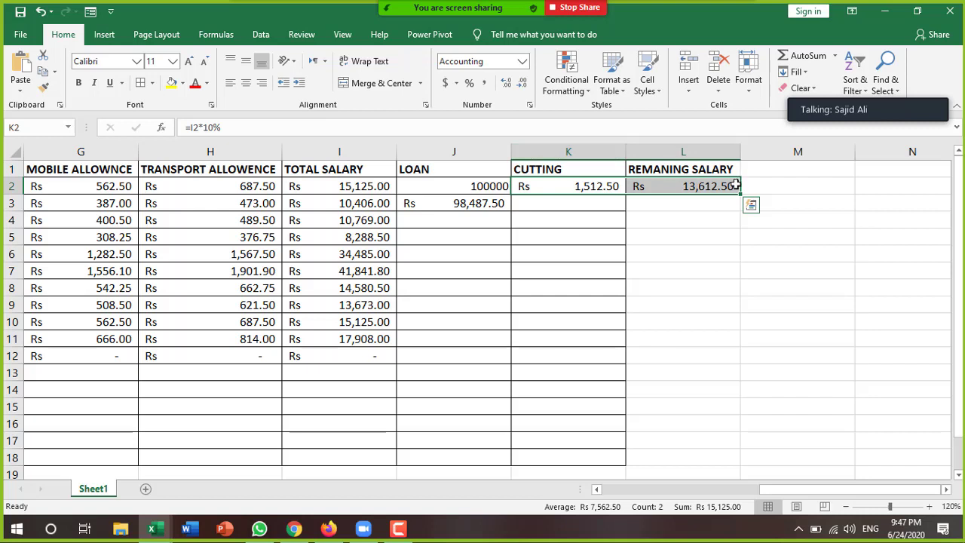
left_click_drag(741, 196, 754, 341)
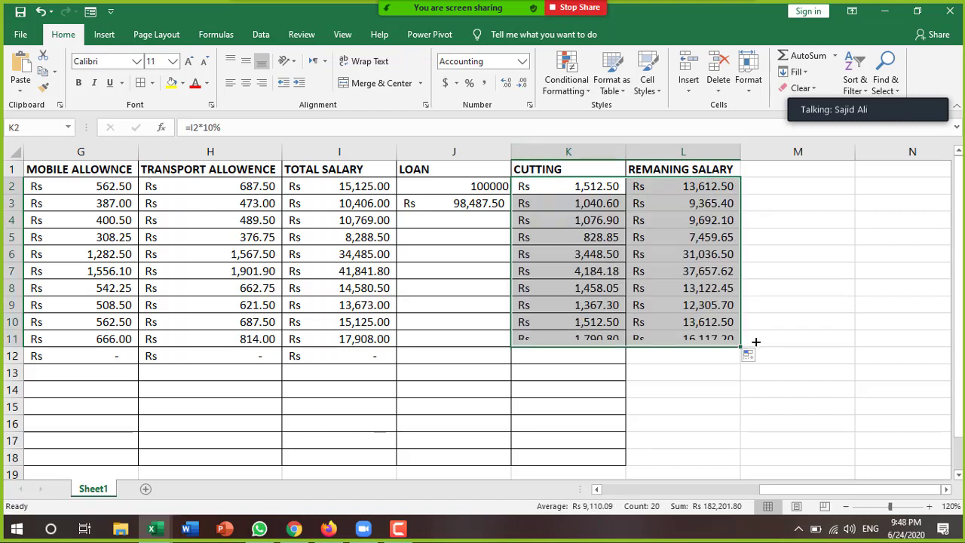
Fill the J3 running loan balance formula down to J11.
left_click(470, 220)
left_click(491, 201)
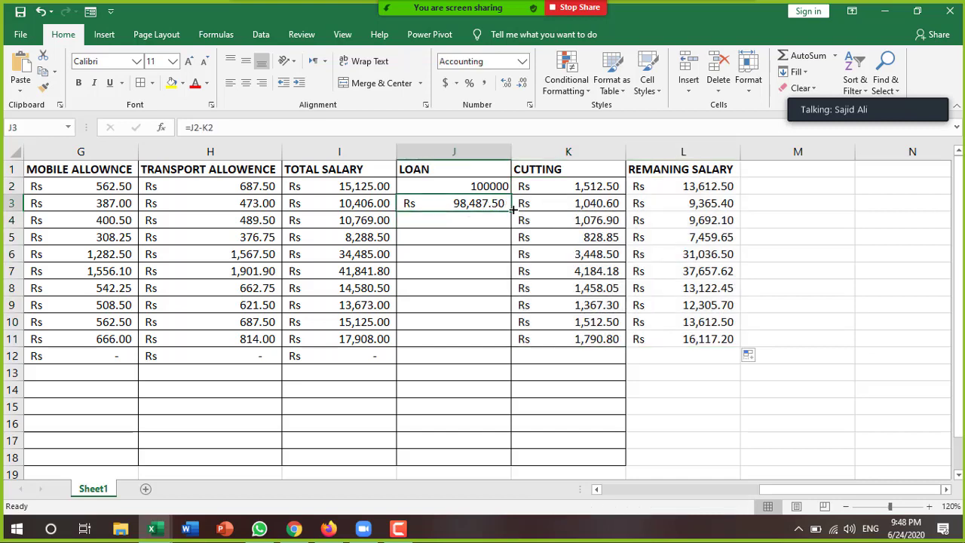
left_click_drag(512, 210, 520, 343)
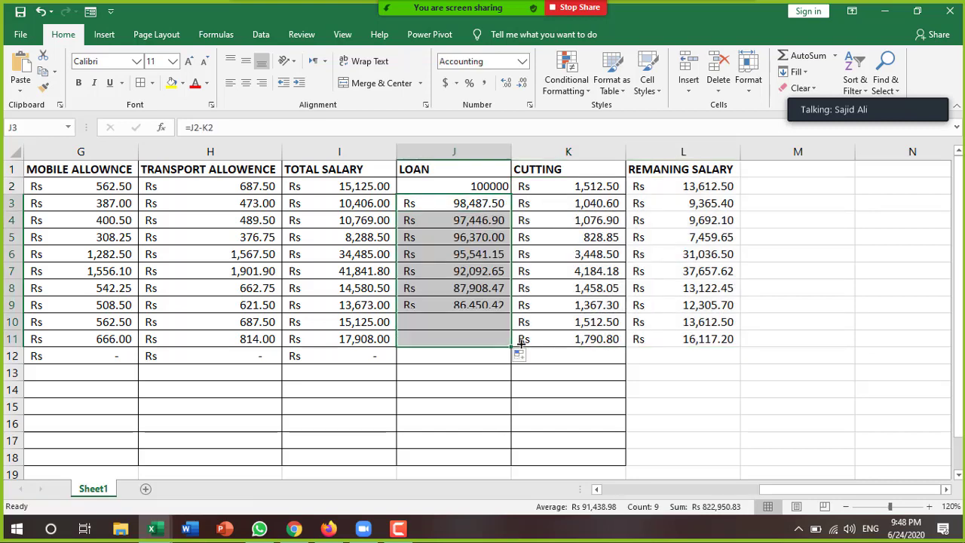
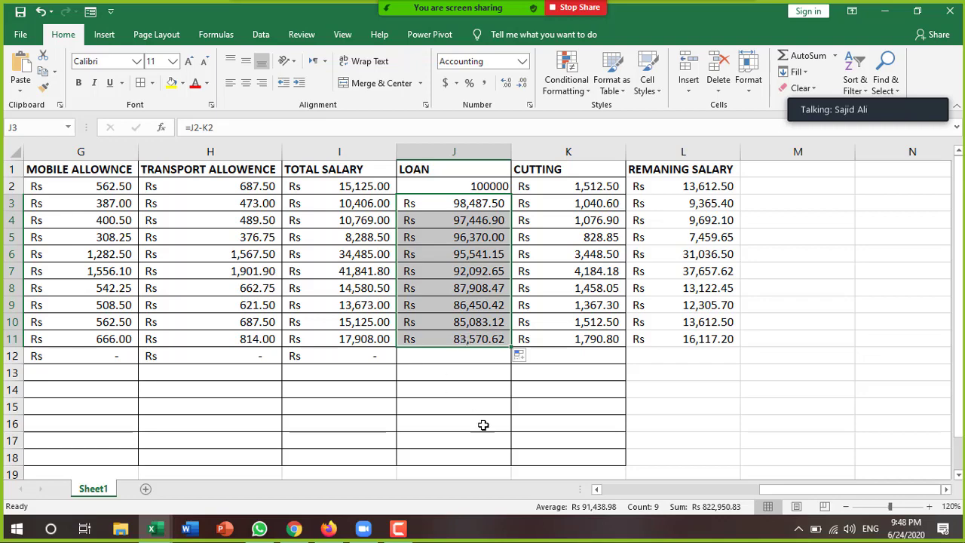
Add the OVER TIME header in M1 and format column M as Time.
left_click(596, 489)
left_click(596, 489)
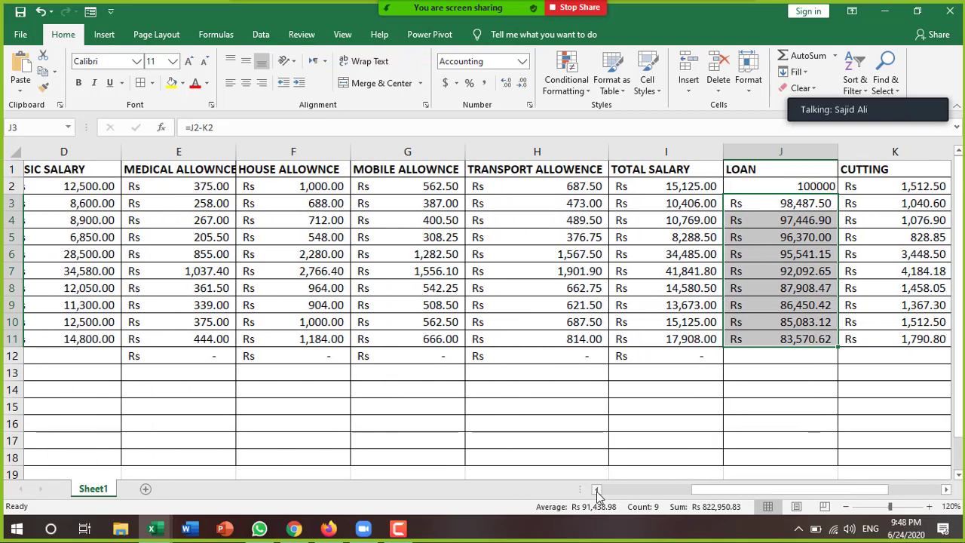
left_click_drag(647, 489, 793, 489)
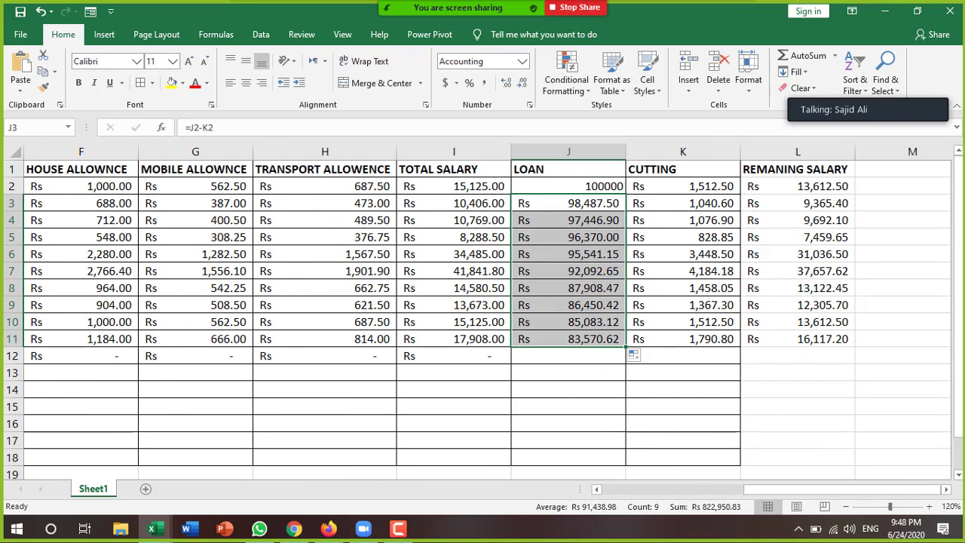
left_click(946, 489)
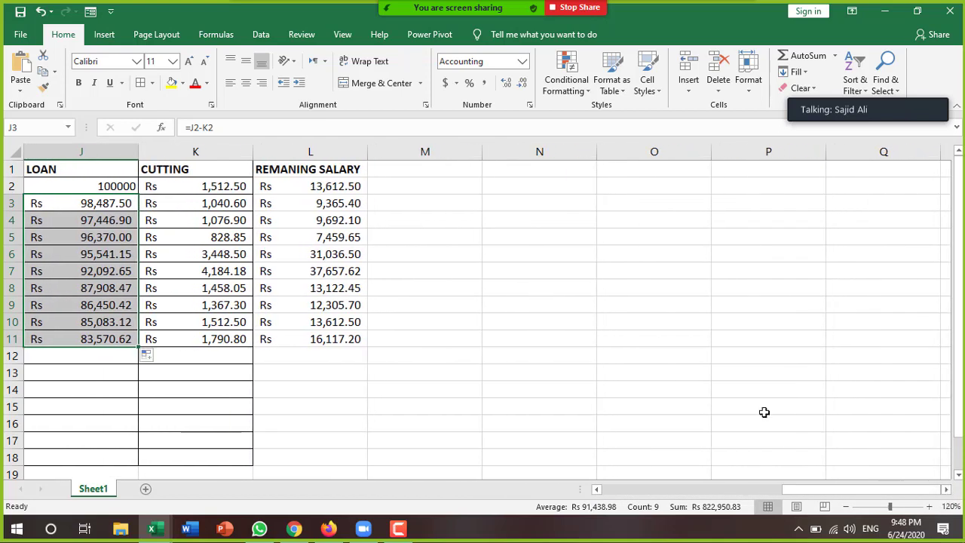
left_click(423, 171)
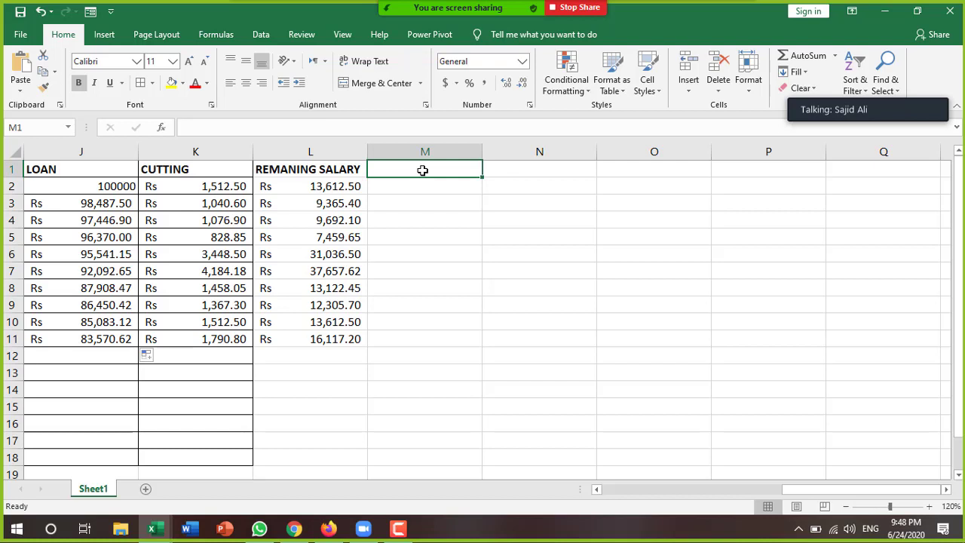
type("OVER TIME")
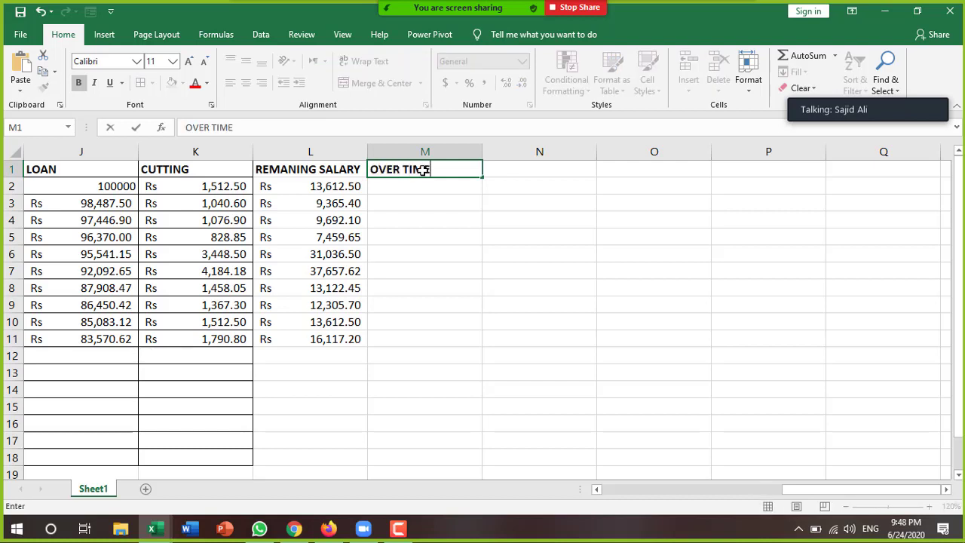
key("Return")
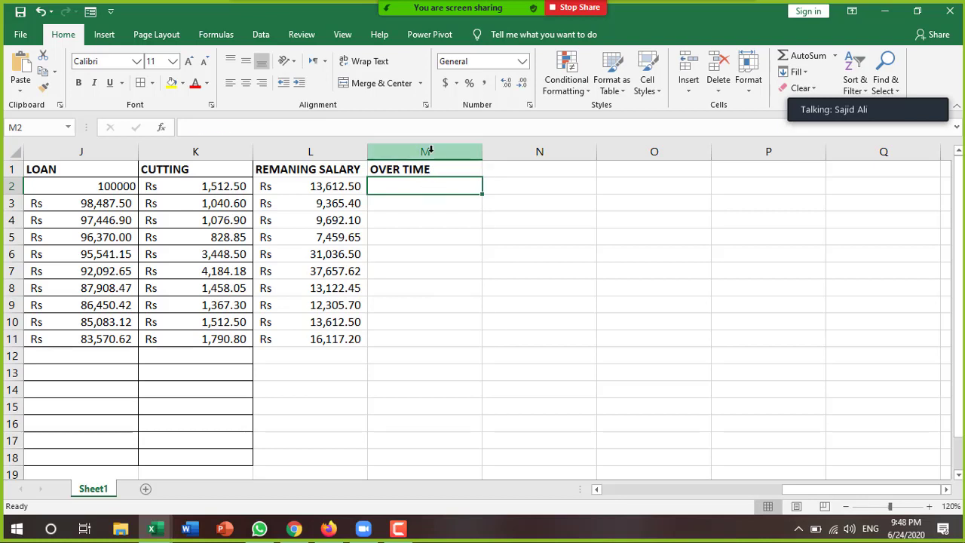
left_click(429, 150)
left_click(521, 63)
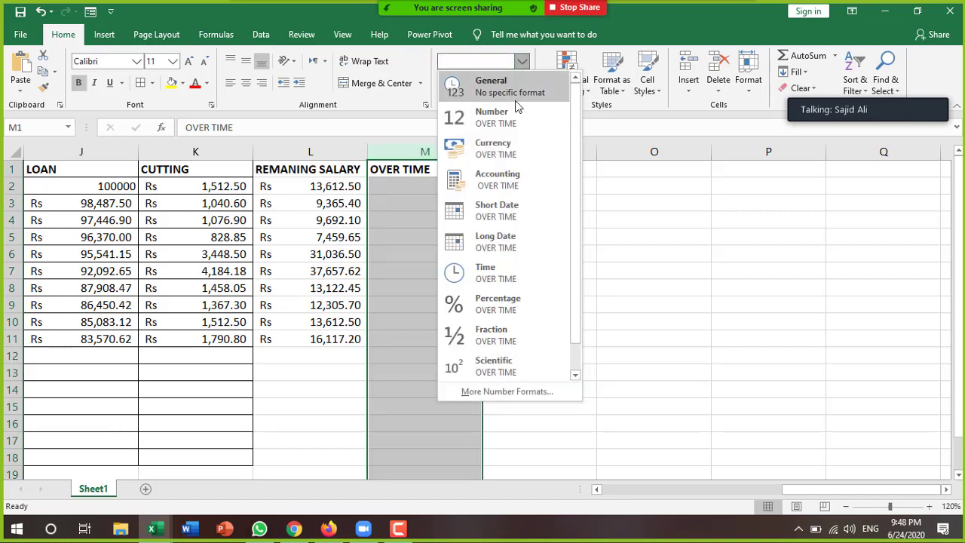
left_click(495, 280)
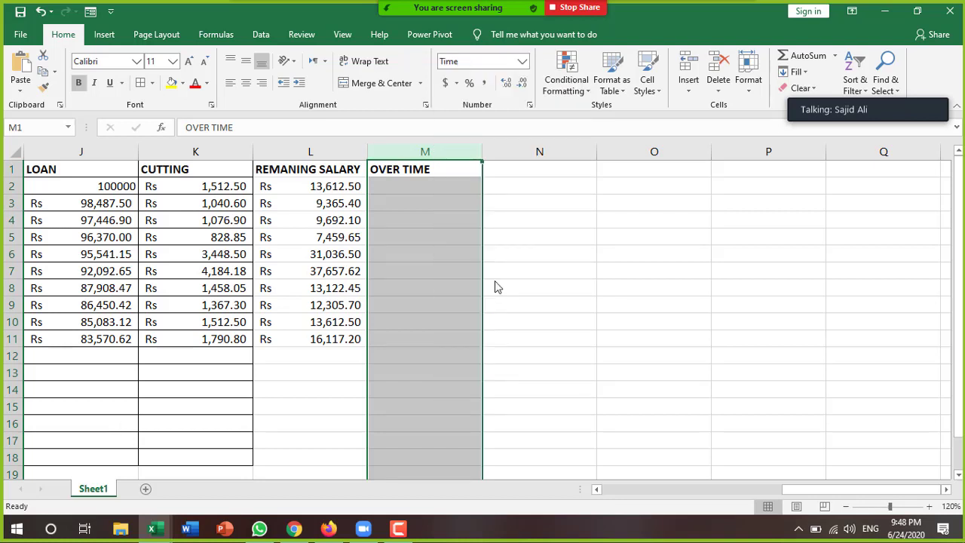
Enter 4:00 in M2 so it shows 4:00:00 AM.
left_click(421, 185)
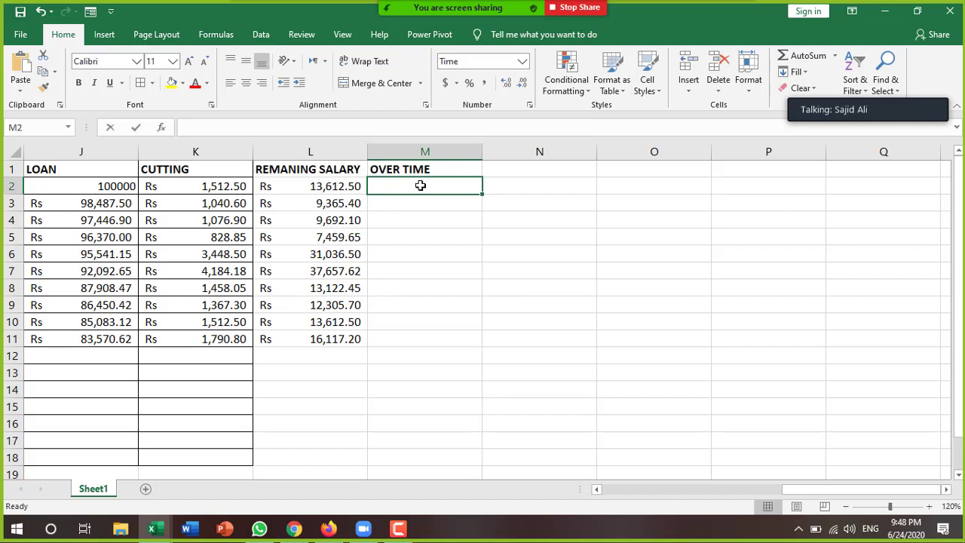
type("4")
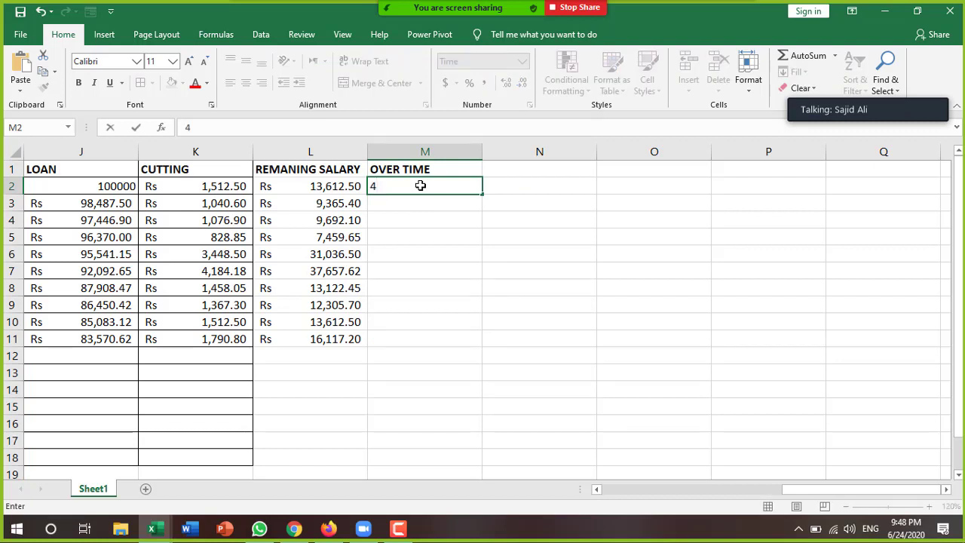
type(";00")
key("Return")
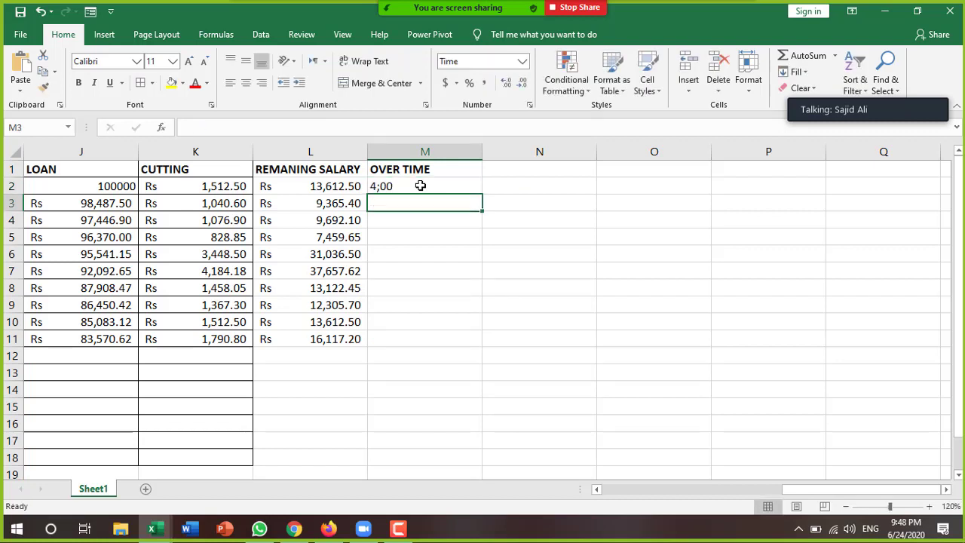
left_click(421, 186)
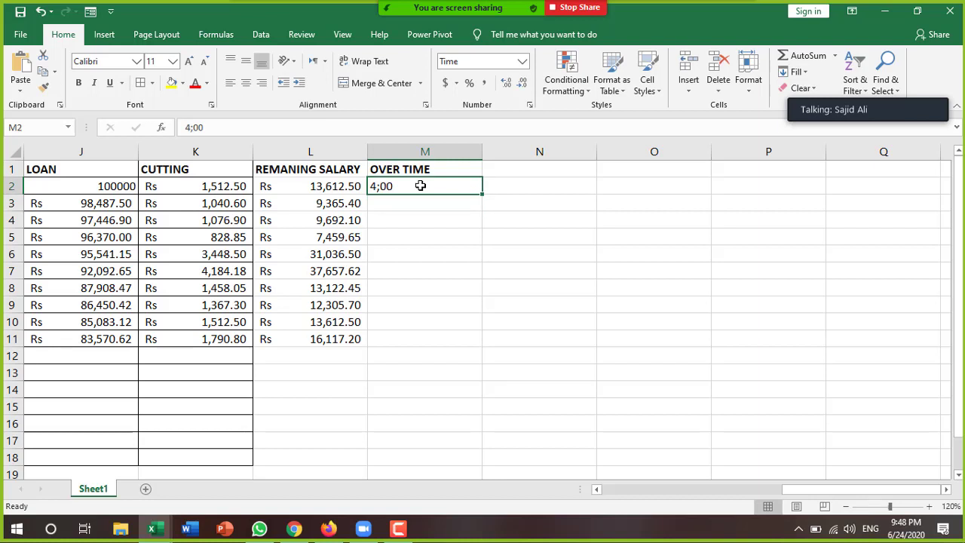
type("4")
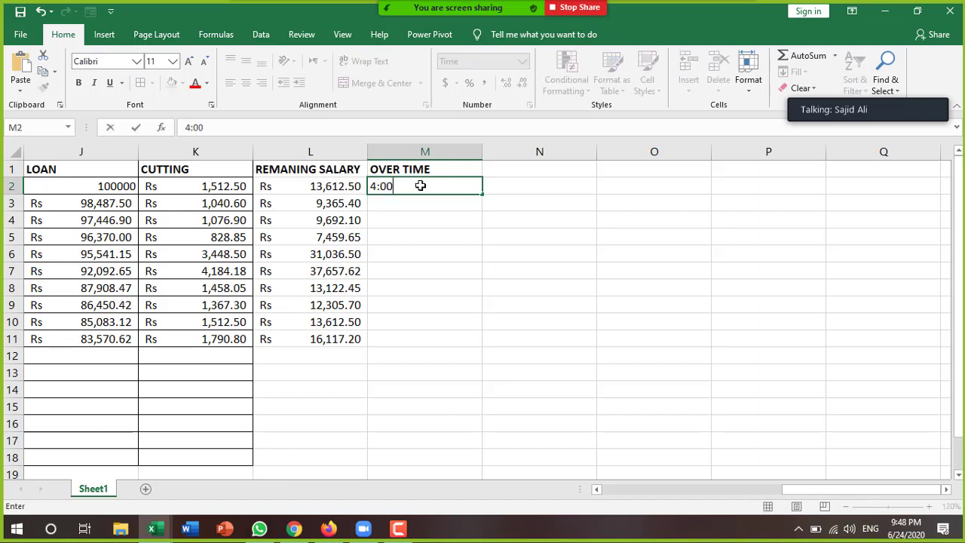
key("Return")
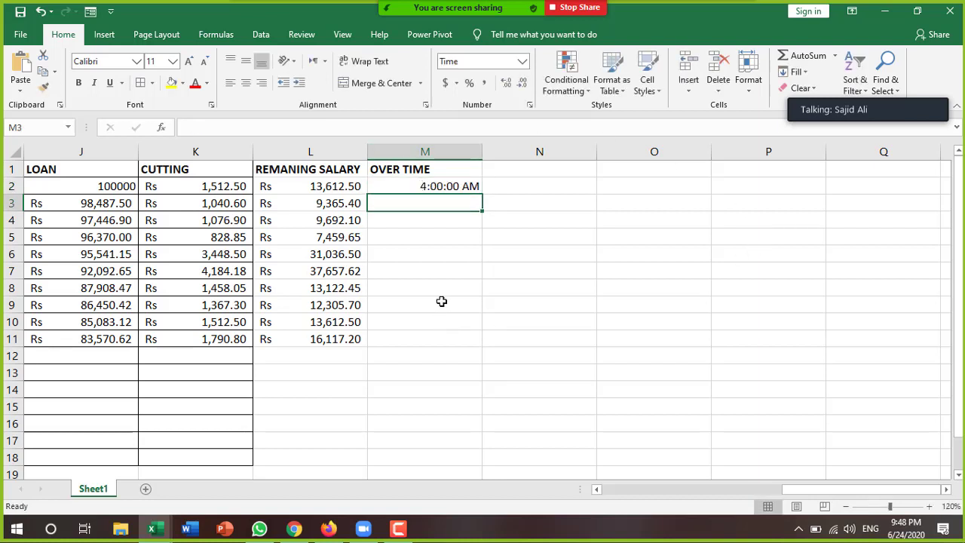
Enter 12:00 in M3 and 24:00 in M4, giving 12:00:00 PM and 12:00:00 AM.
type("12")
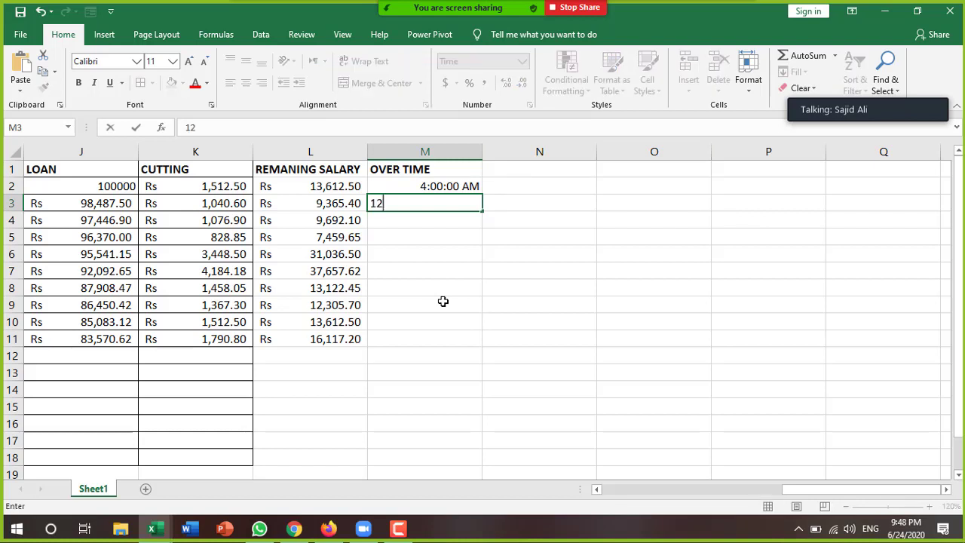
type(":00")
key("Return")
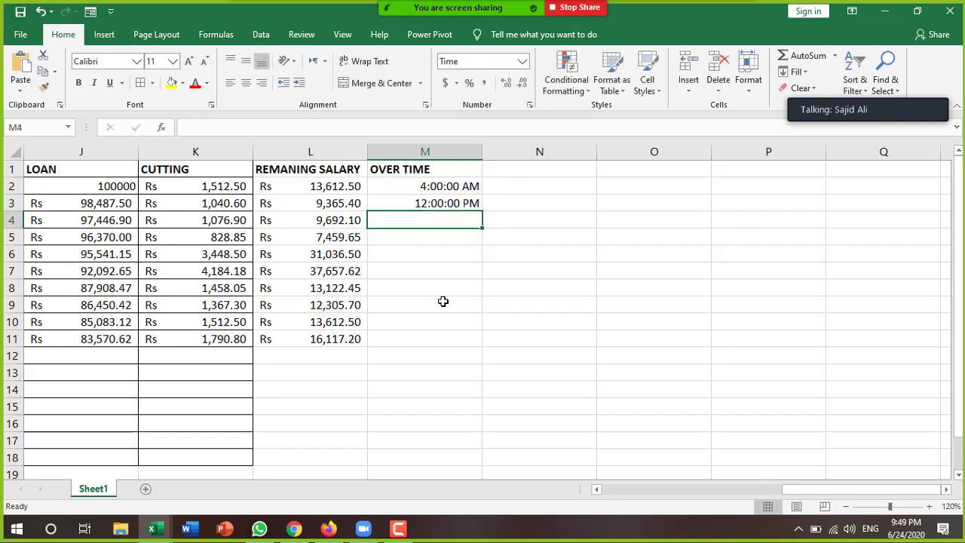
type("25:00")
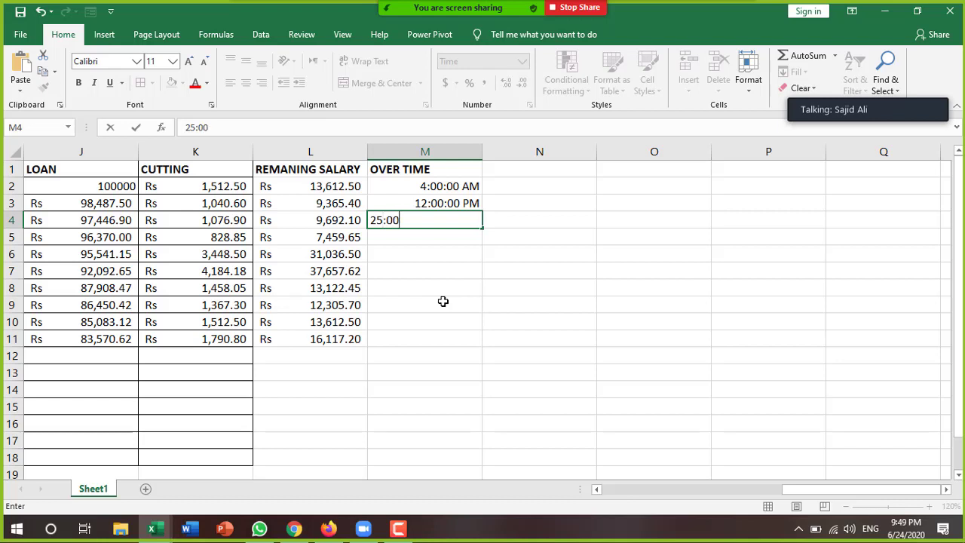
key("Return")
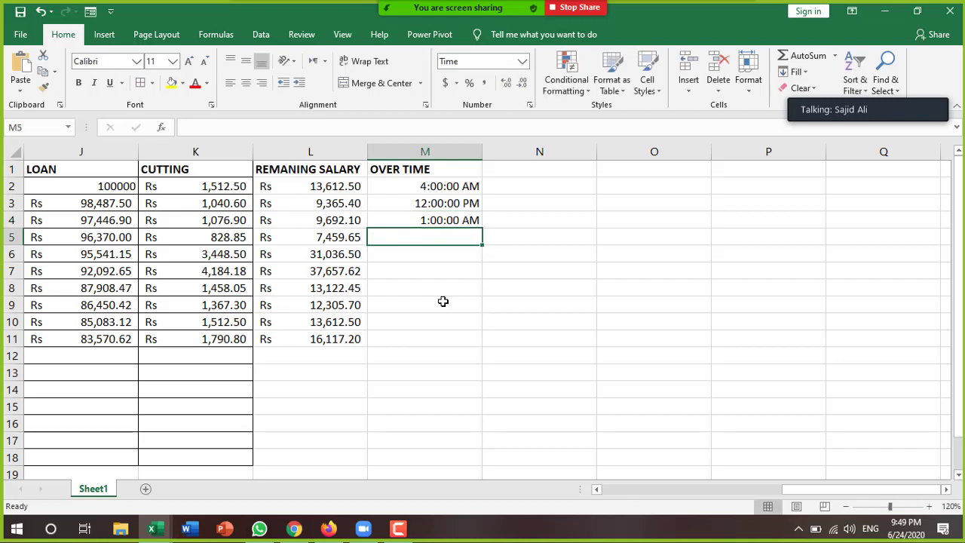
left_click(454, 220)
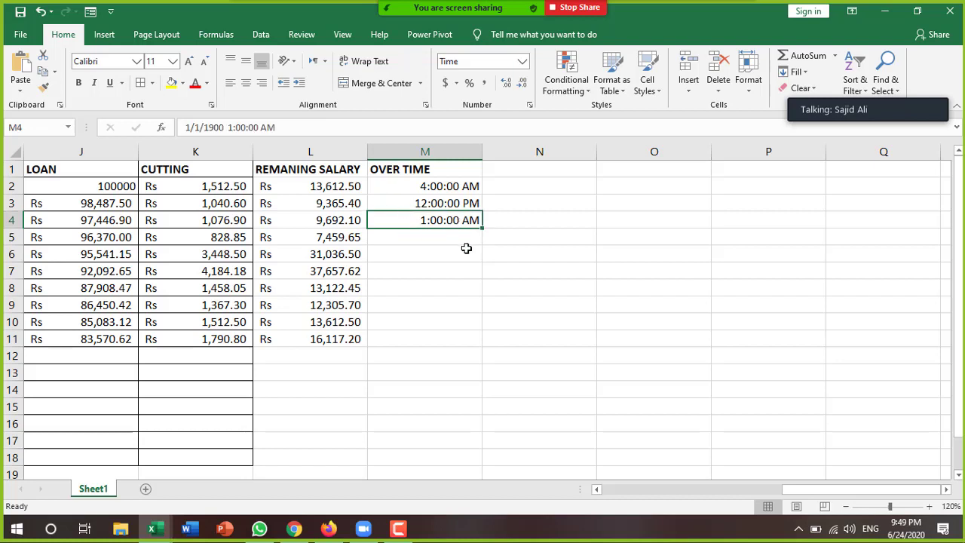
key("Delete")
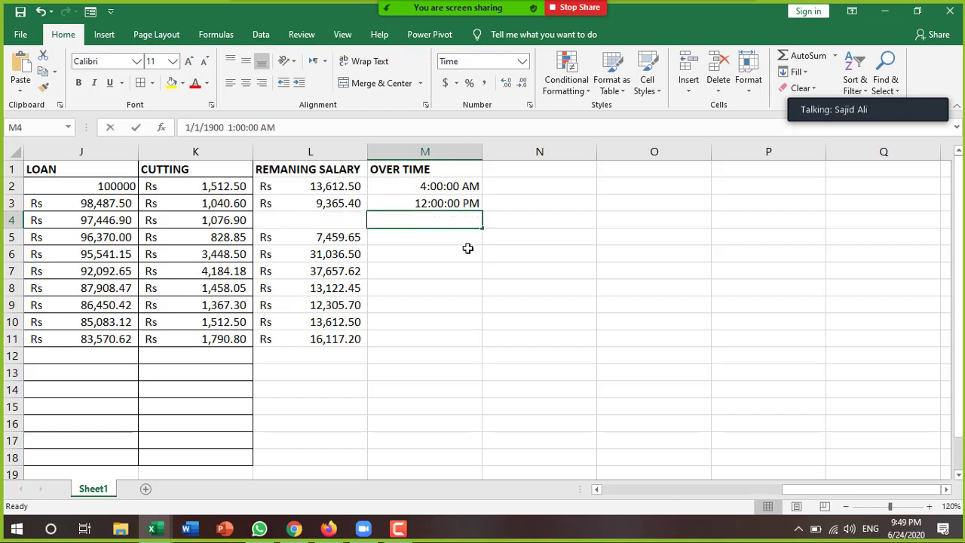
type("24:")
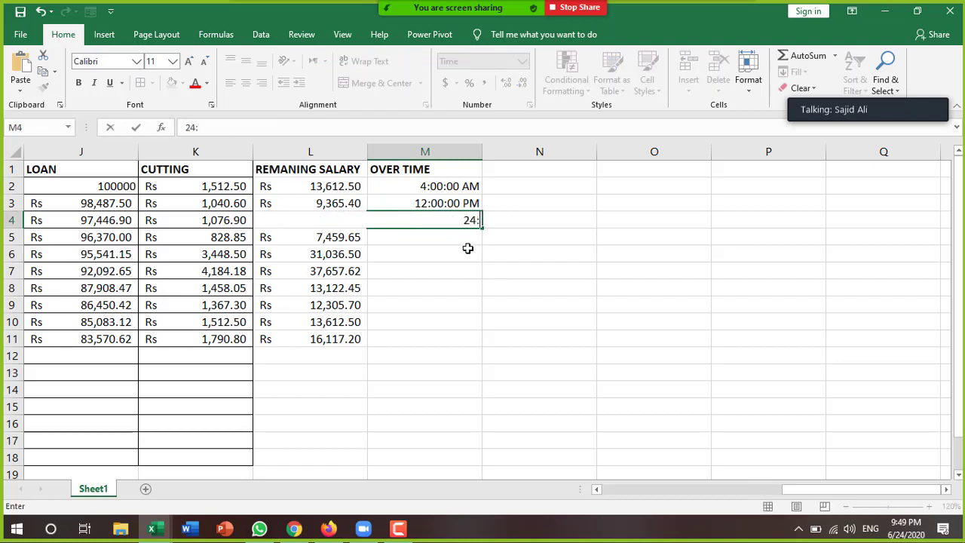
type("00")
key("Return")
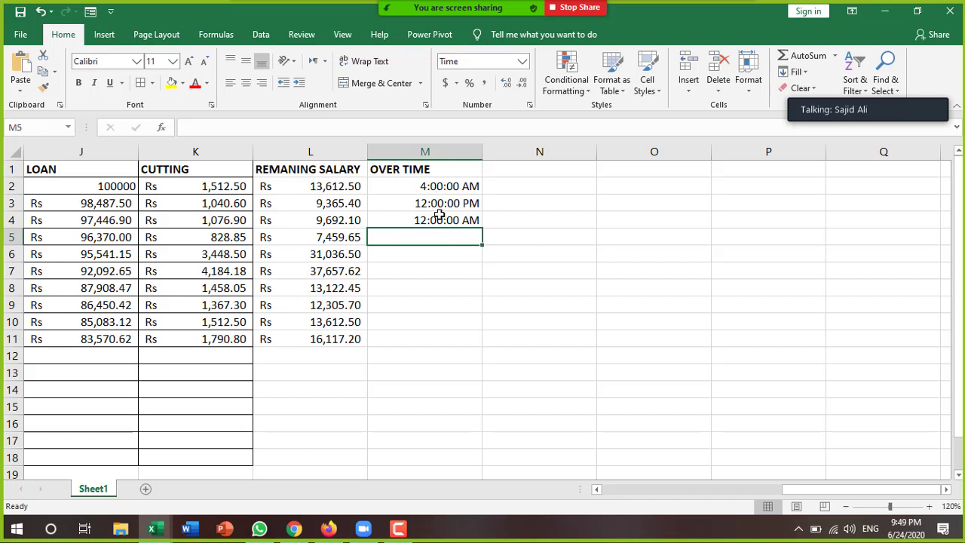
Switch column M back to General format, keeping the OVER TIME header.
left_click(434, 151)
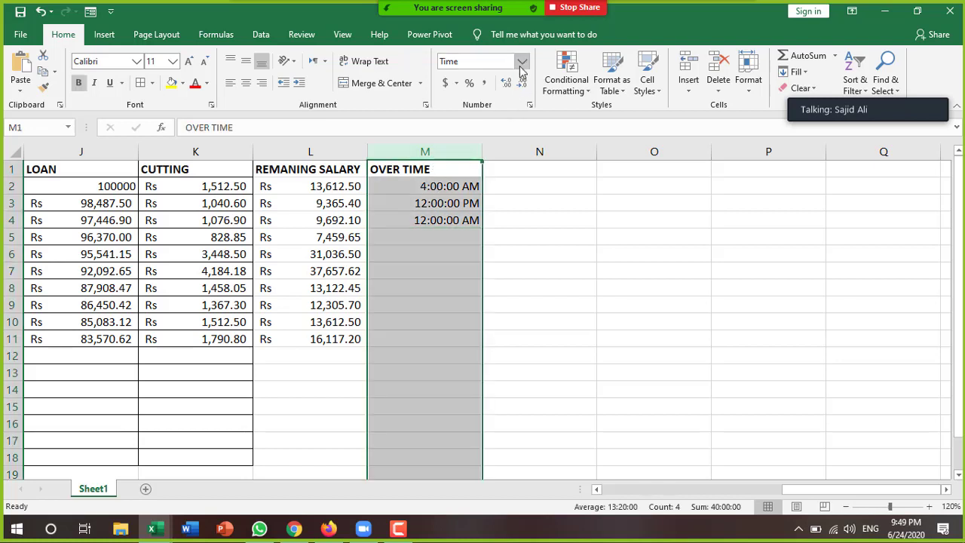
left_click(522, 61)
left_click(504, 98)
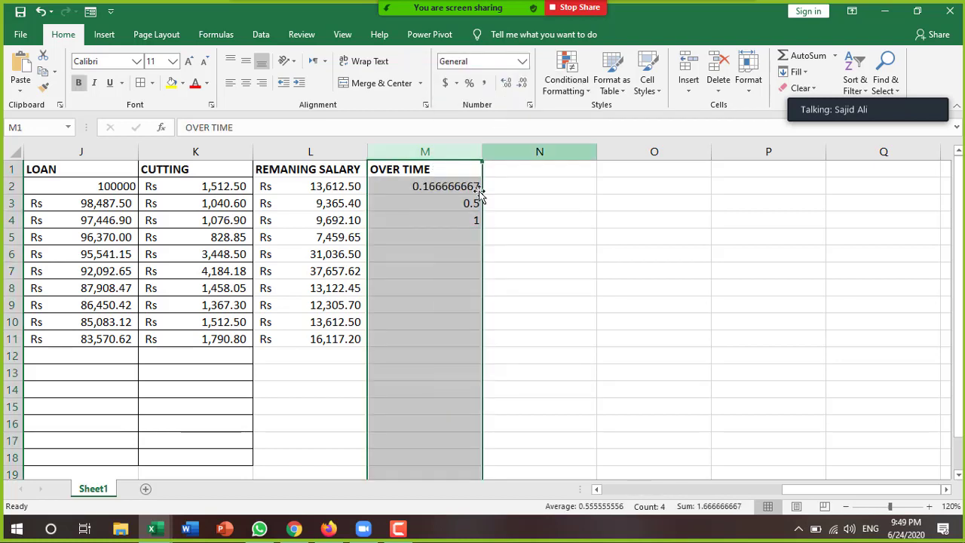
key("BackSpace")
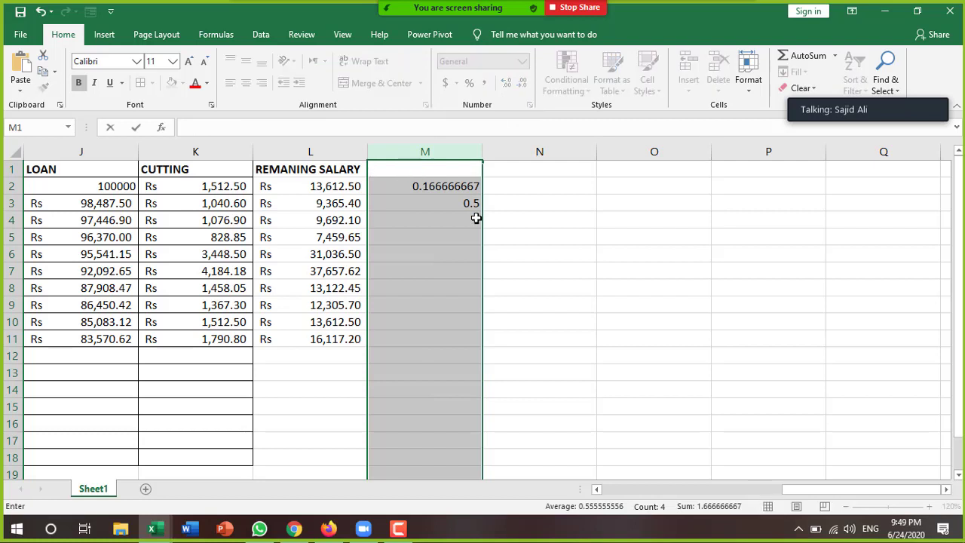
key("ctrl+z")
Clear the old time entries from the OVER TIME cells.
left_click(469, 225)
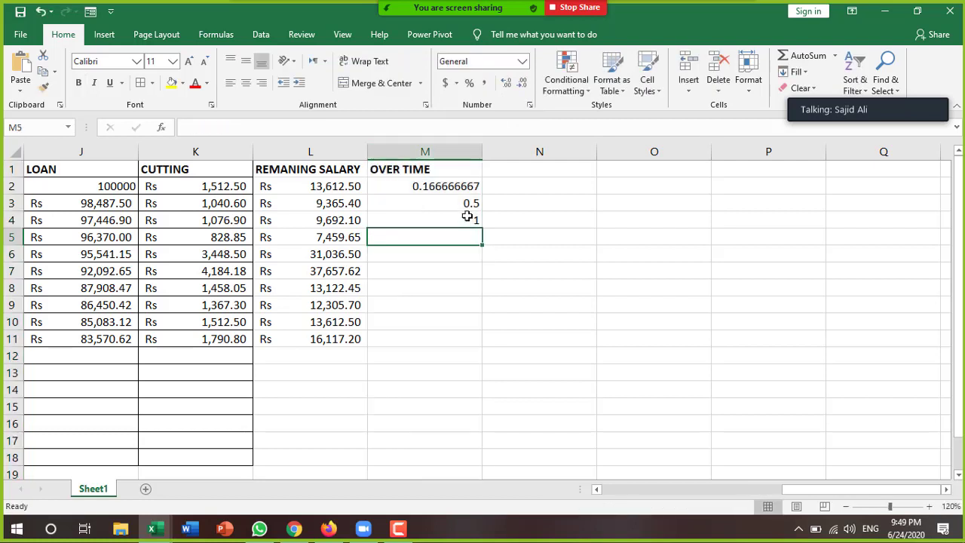
left_click_drag(468, 226, 466, 208)
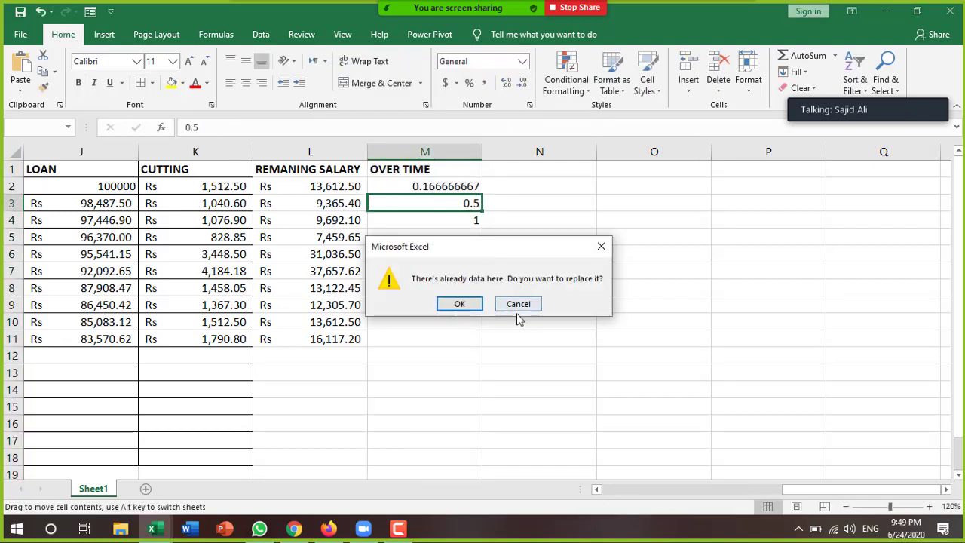
left_click(518, 304)
left_click_drag(399, 188, 447, 242)
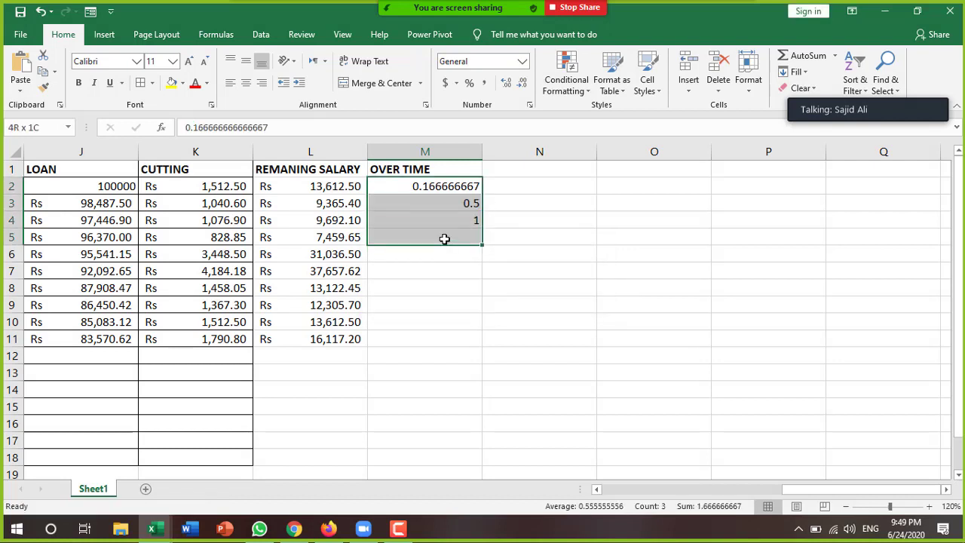
key("ctrl+z")
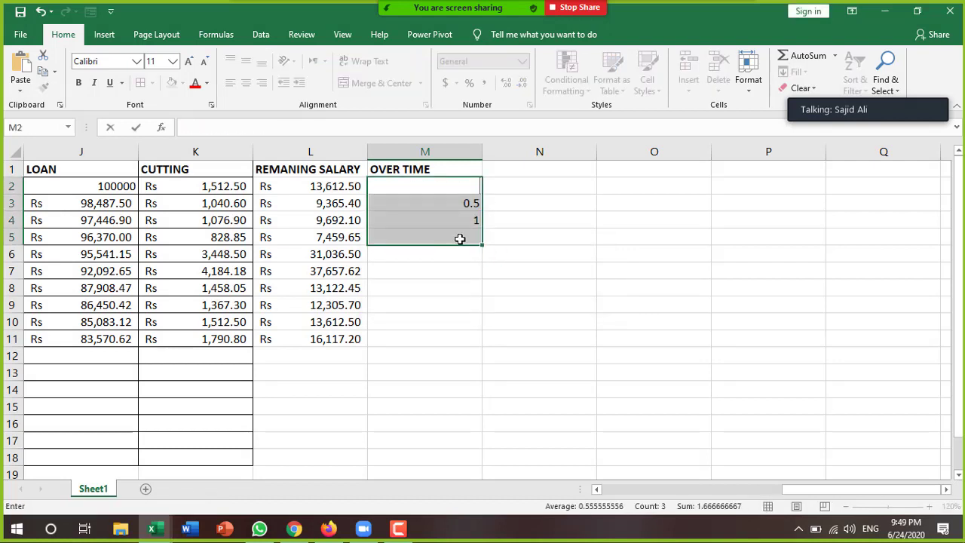
key("ctrl+z")
left_click(466, 213)
key("BackSpace")
key("Up")
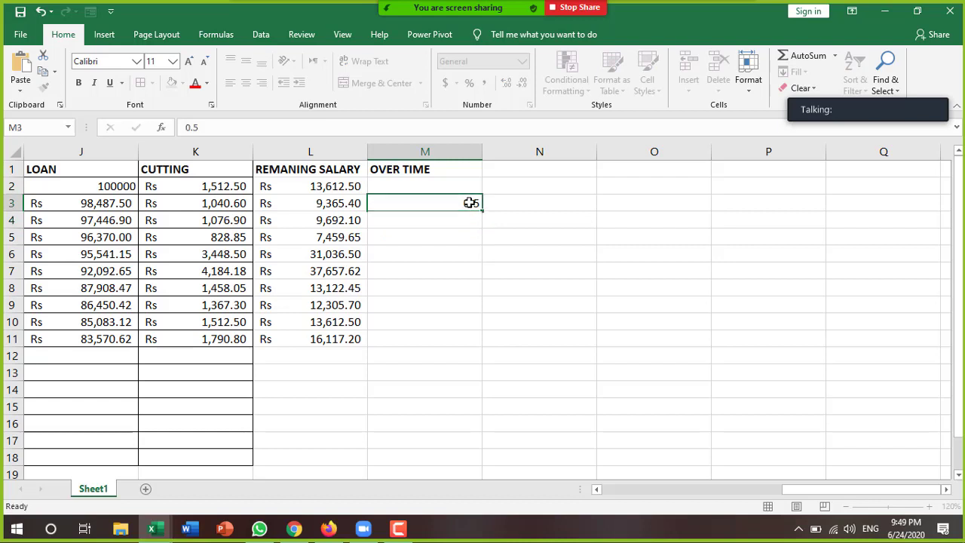
key("BackSpace")
left_click(475, 239)
Enter 60, 20, 25, 45 and 35 in M2:M6, then move to N3.
left_click(448, 189)
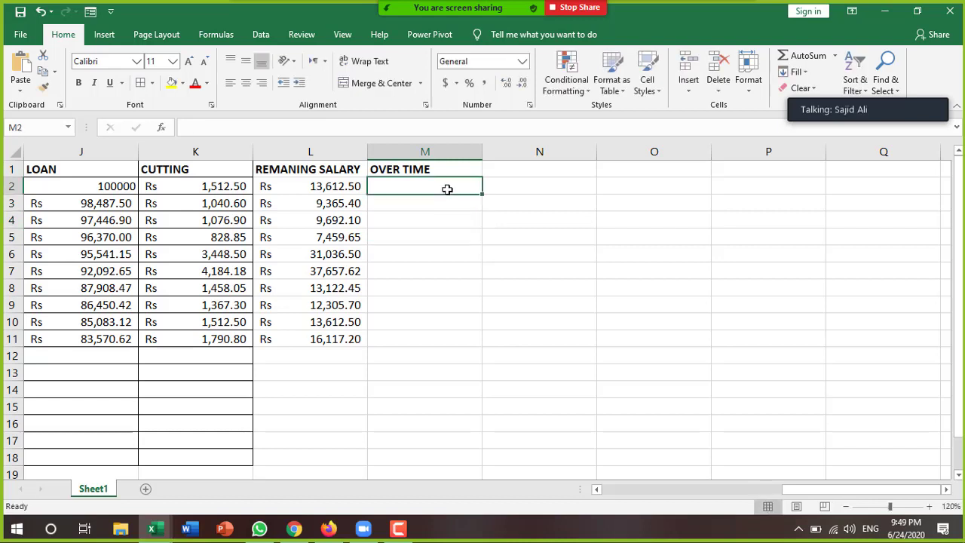
type("60")
key("Return")
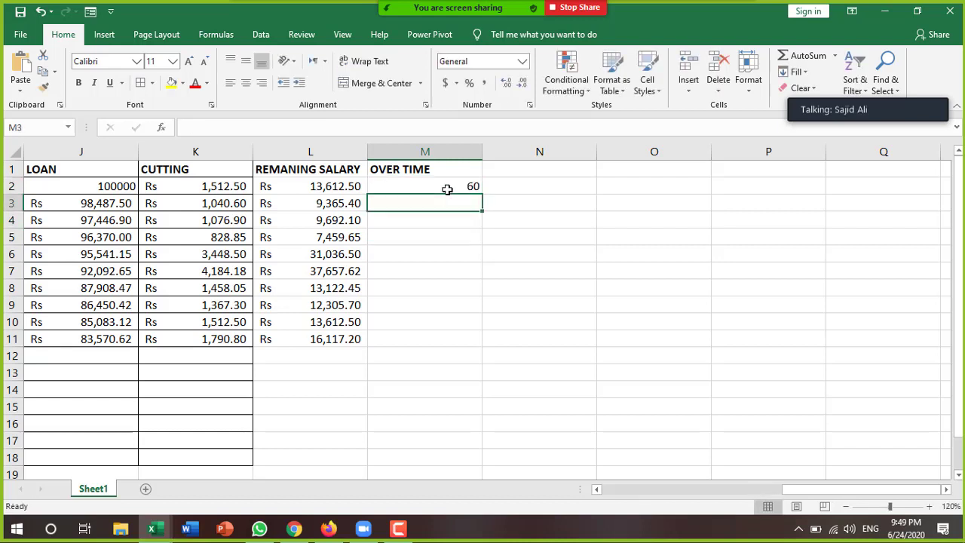
type("250")
type("20")
key("Return")
type("250")
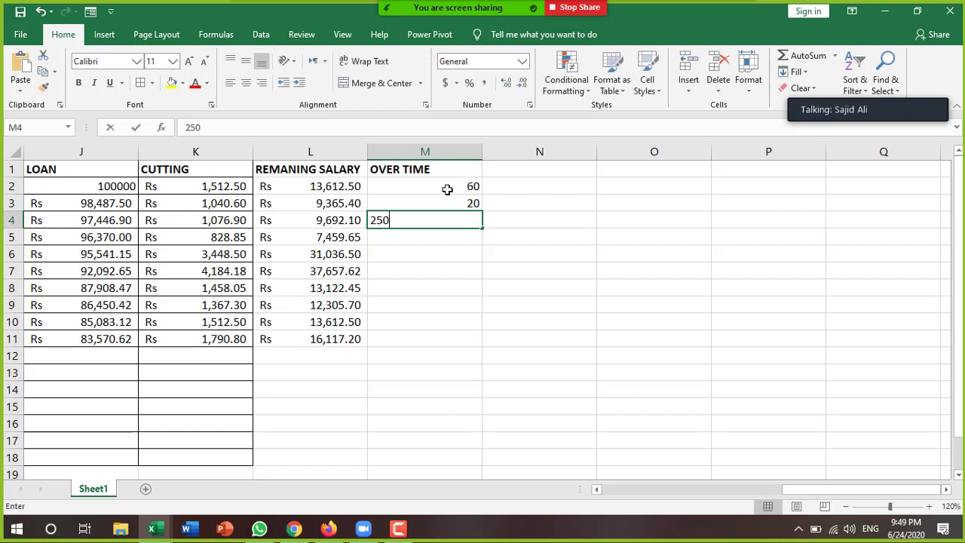
key("Return")
type("4")
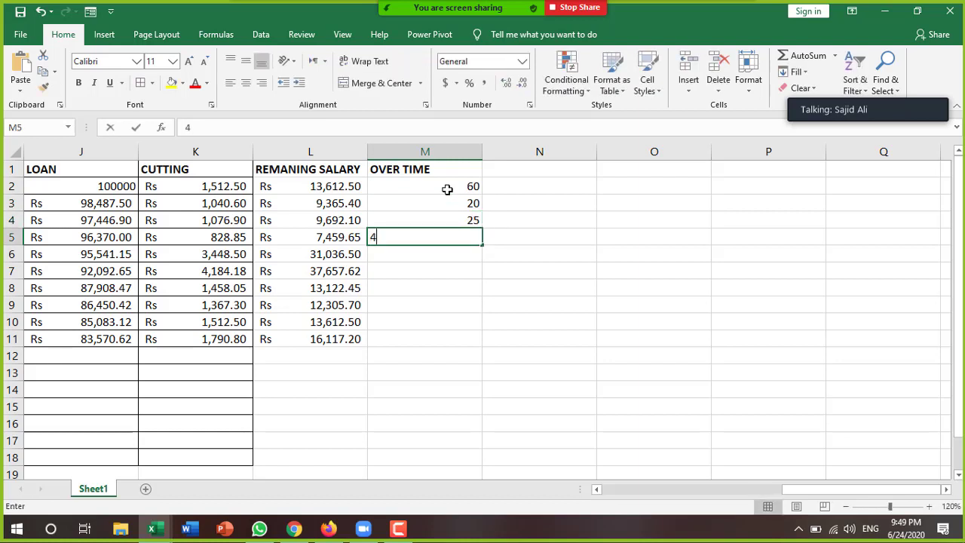
type("5")
key("Return")
type("35")
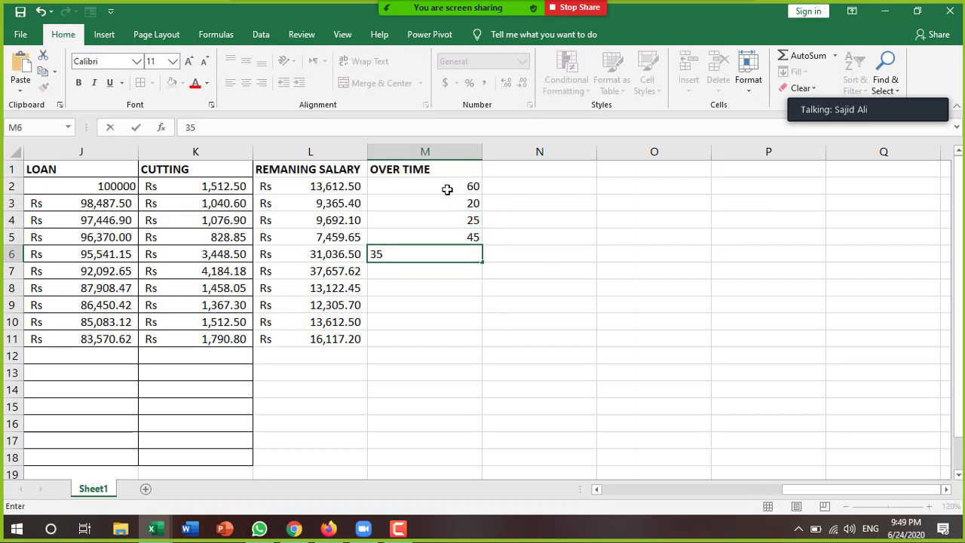
key("Return")
key("Right")
key("Up")
key("Up")
key("Up")
key("Up")
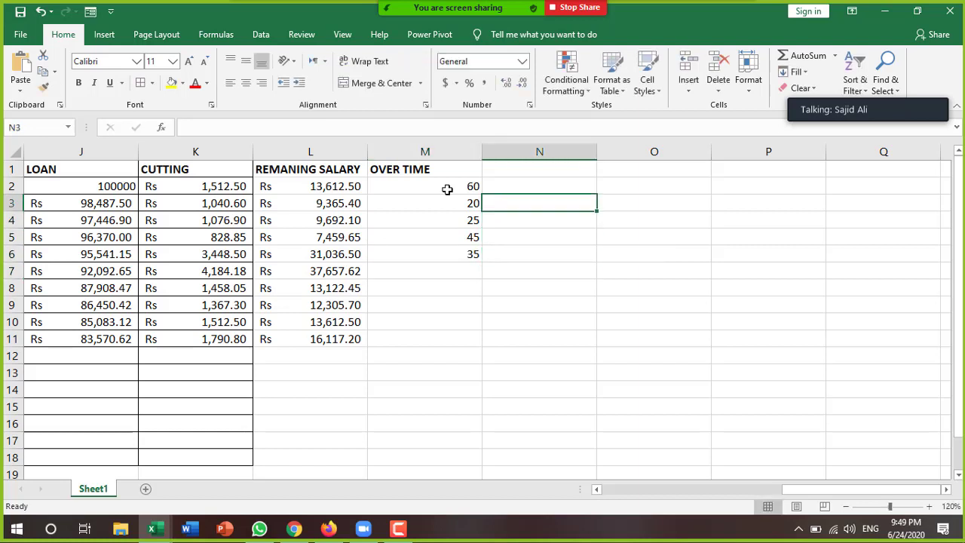
key("Up")
key("Up")
Head column N as PER DAY and check the formulas in K2 and L2.
type("PE")
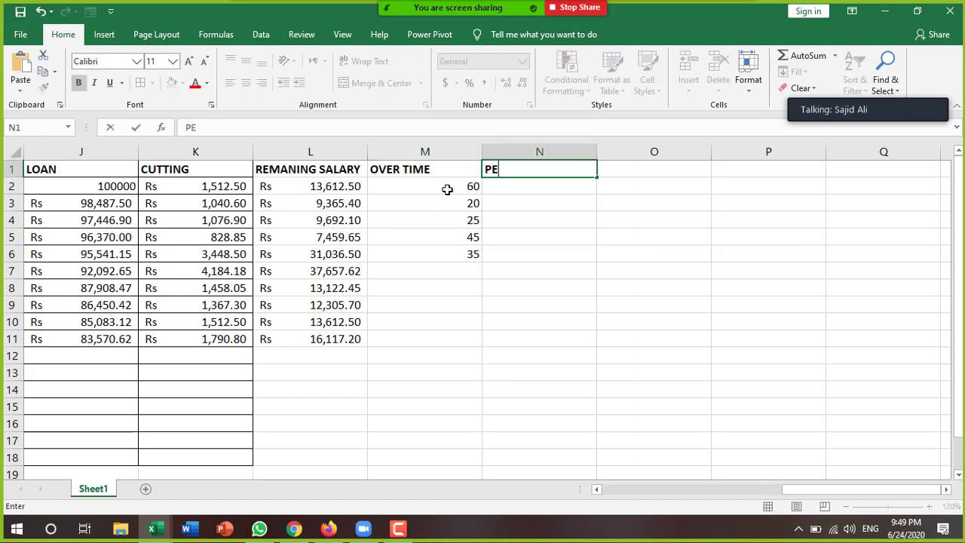
type("R DAY")
key("Return")
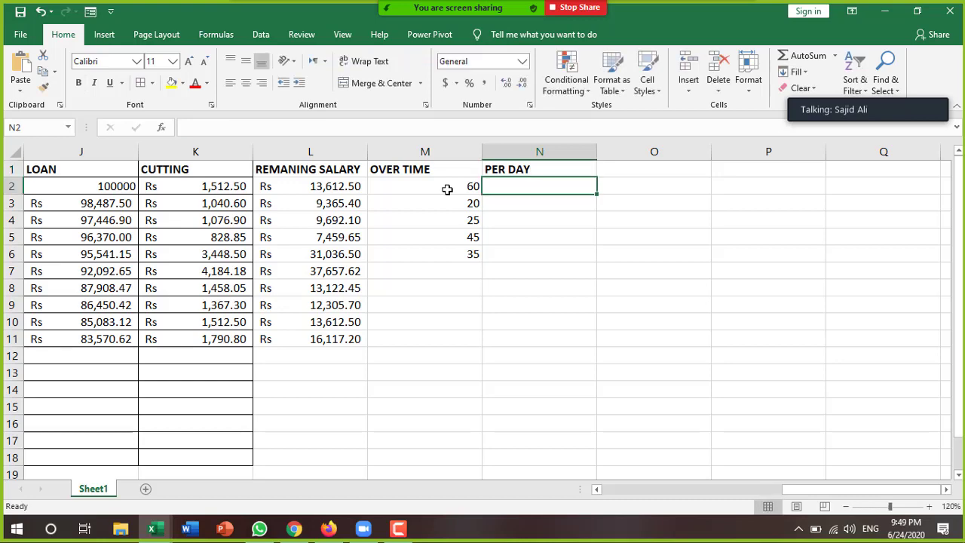
left_click(597, 489)
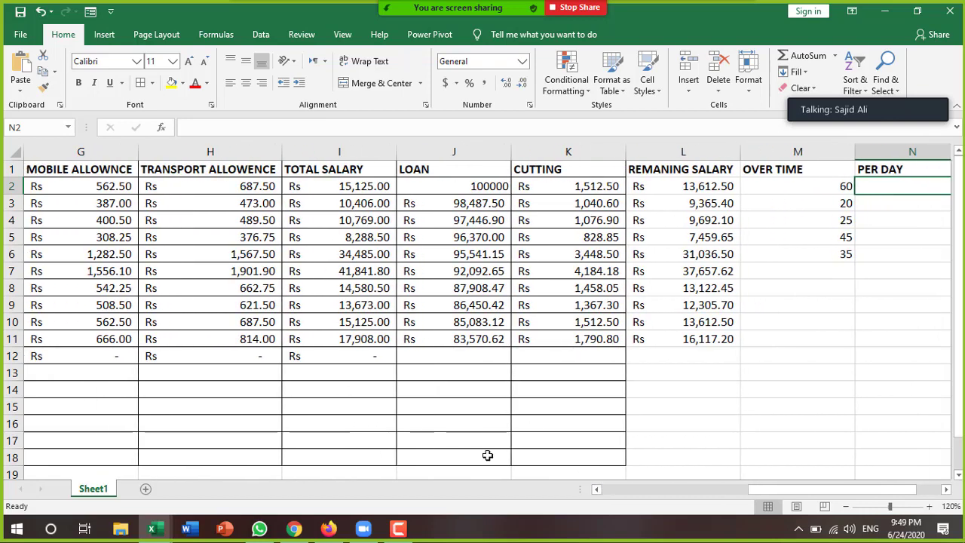
left_click(945, 491)
left_click(945, 491)
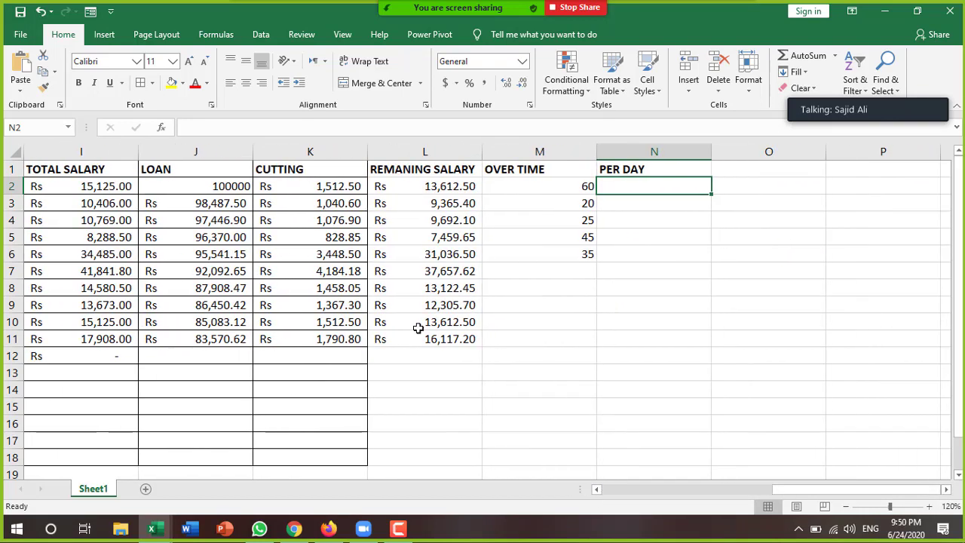
left_click(319, 186)
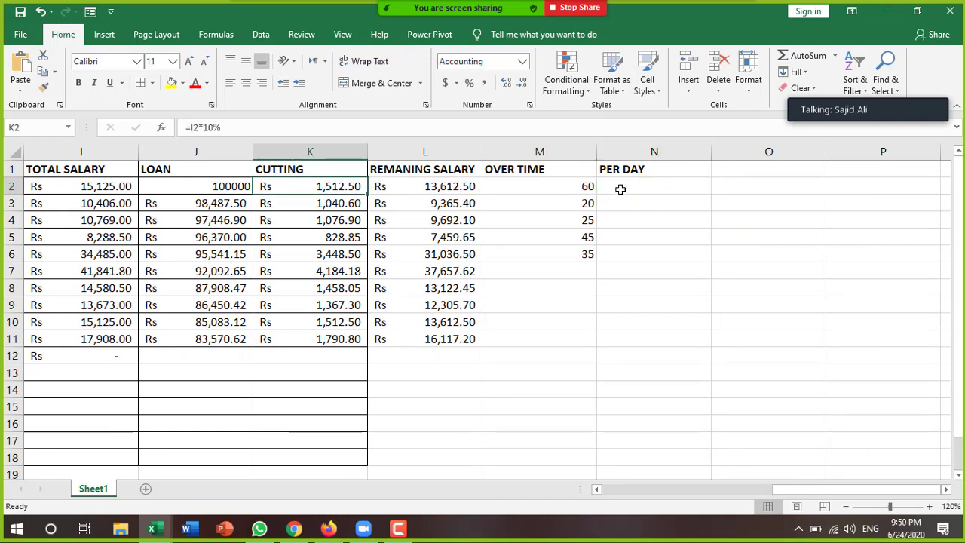
left_click(456, 190)
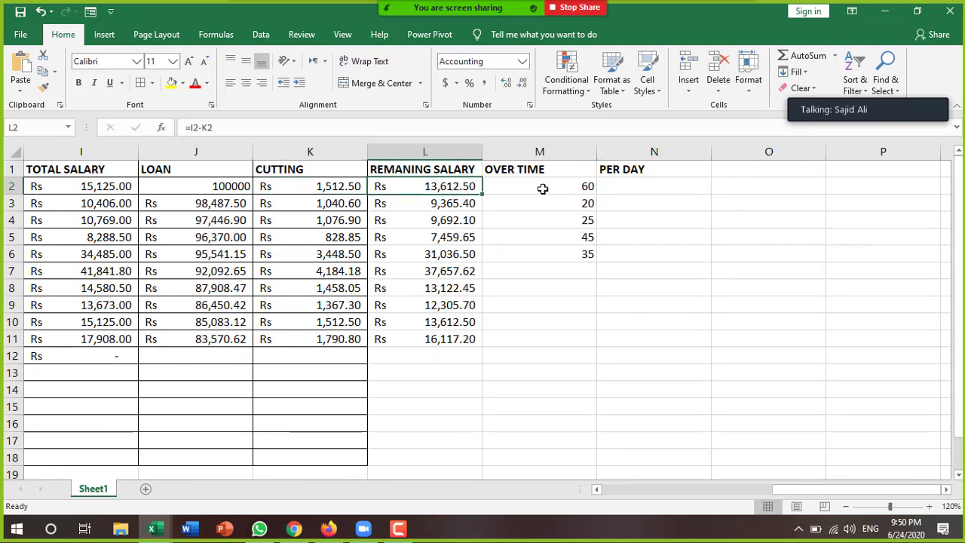
Enter =L2/30 in N2 and fill it down to N12.
left_click(609, 186)
type("=")
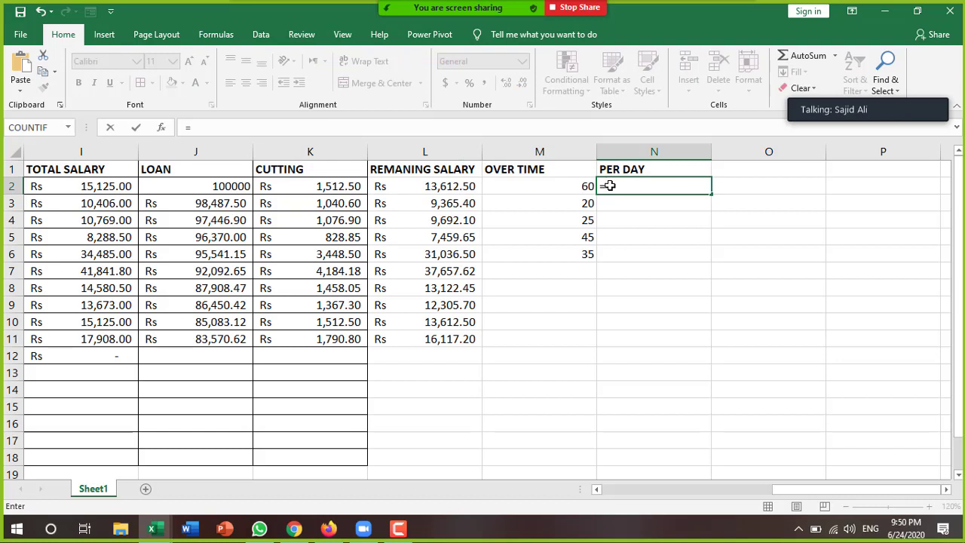
left_click(456, 185)
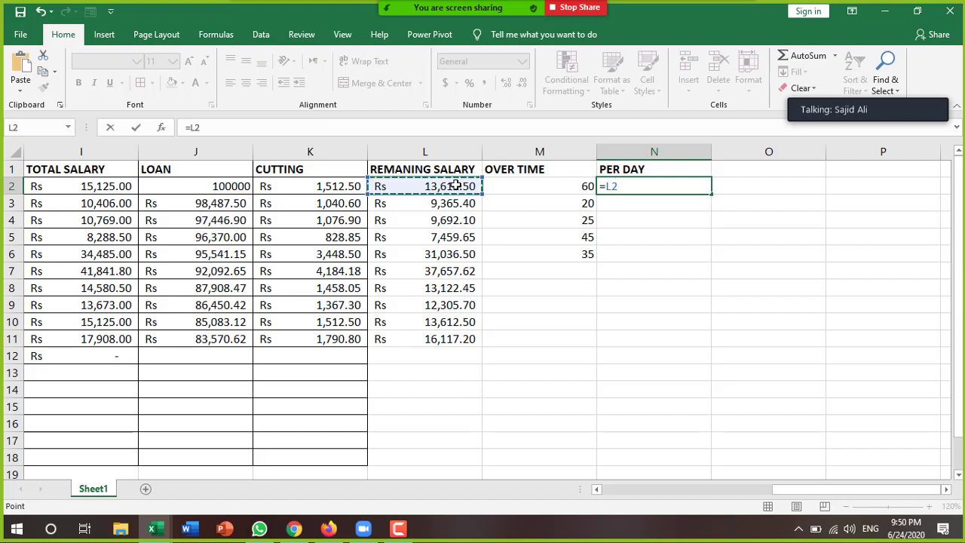
type("/30")
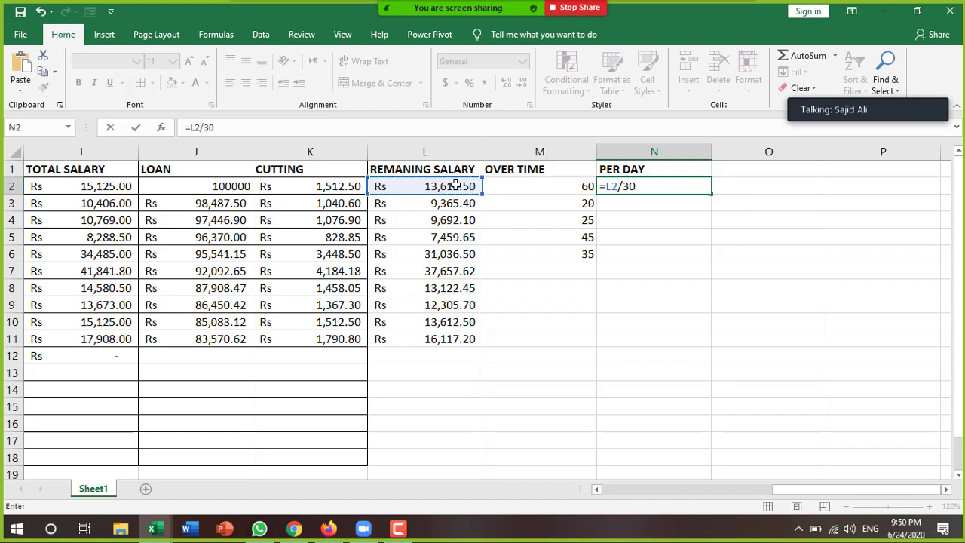
key("Return")
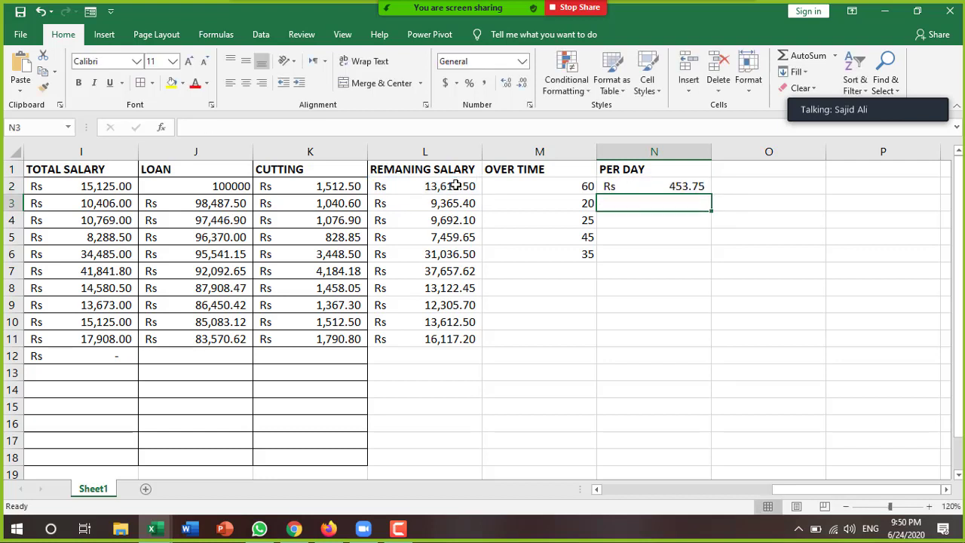
left_click(675, 187)
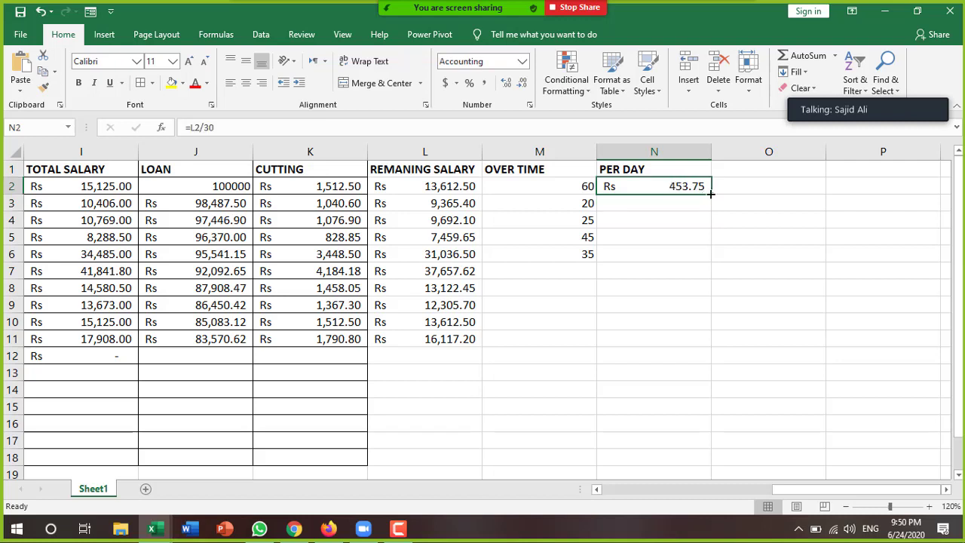
left_click_drag(713, 195, 726, 359)
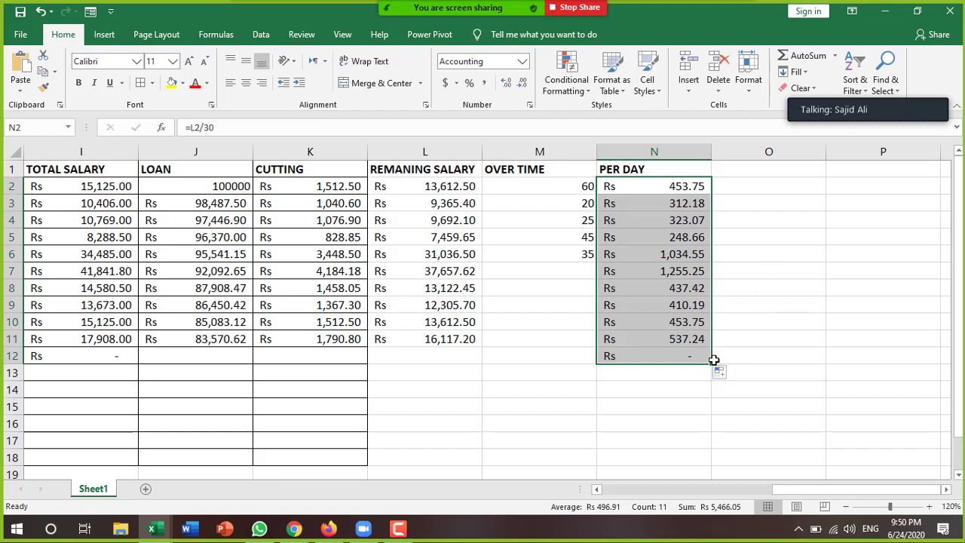
Head column O as PER HOURS, enter =N2/8 in O2, and fill it down to O11.
left_click(745, 171)
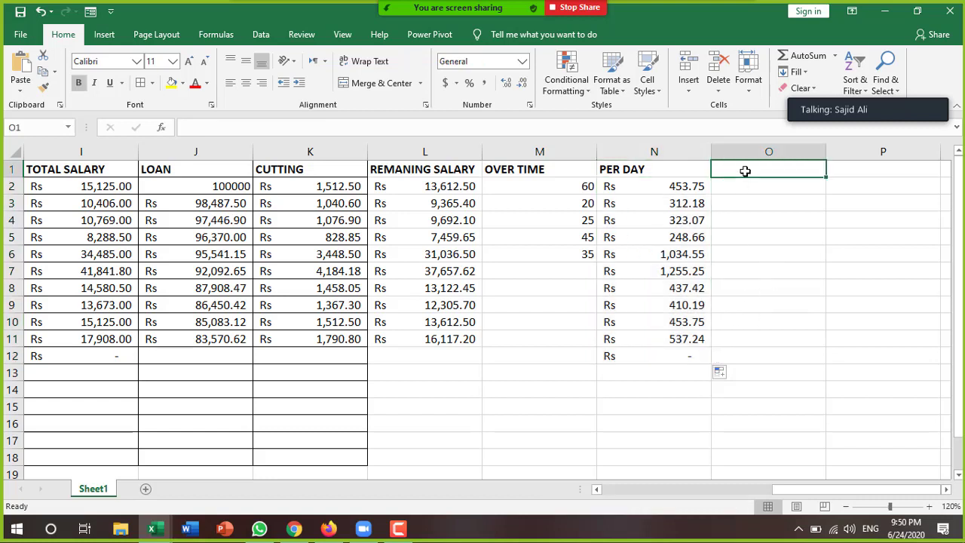
type("PER")
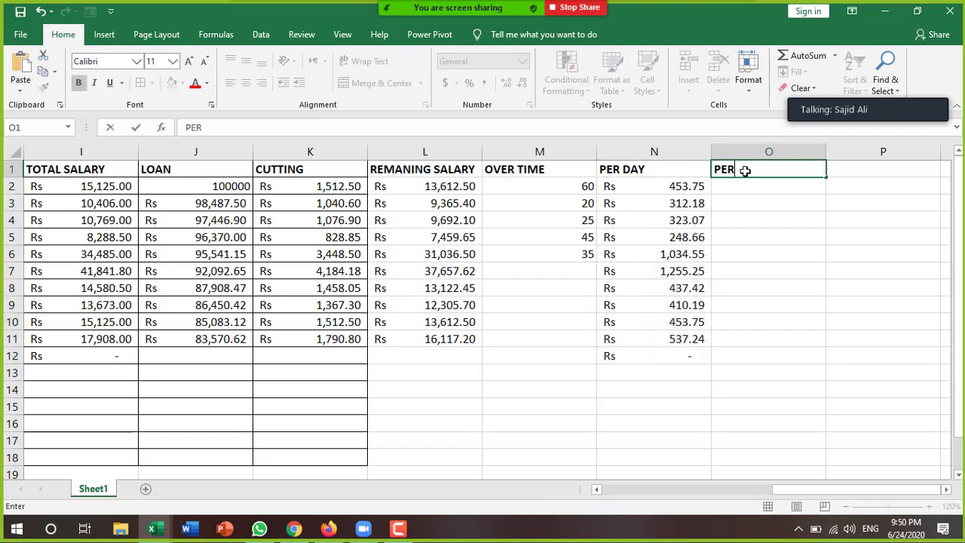
type(" HOURS")
key("Return")
type("=")
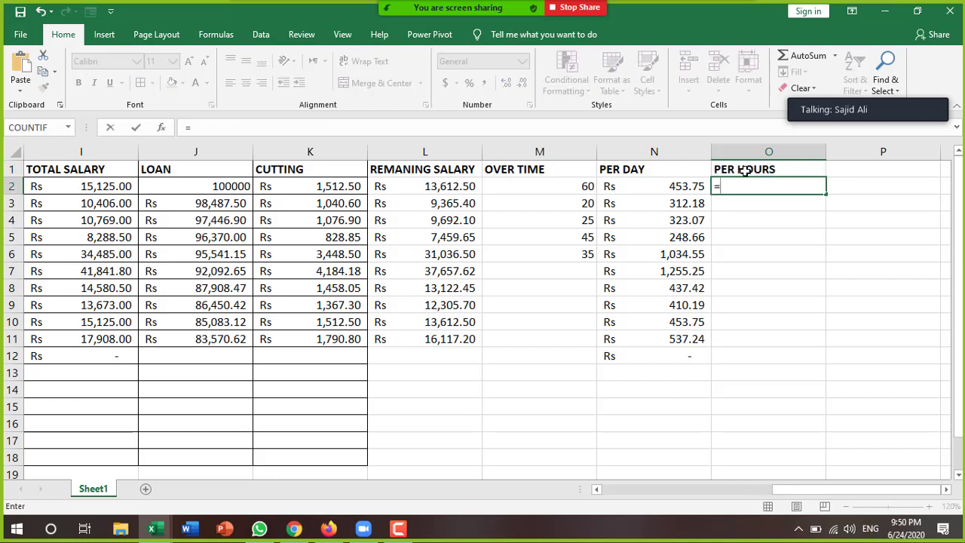
left_click(677, 184)
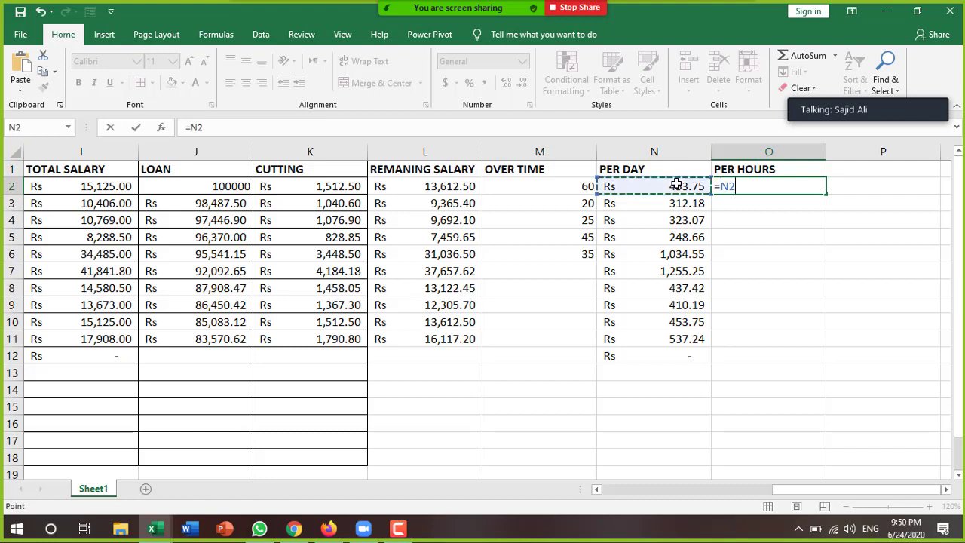
type("/")
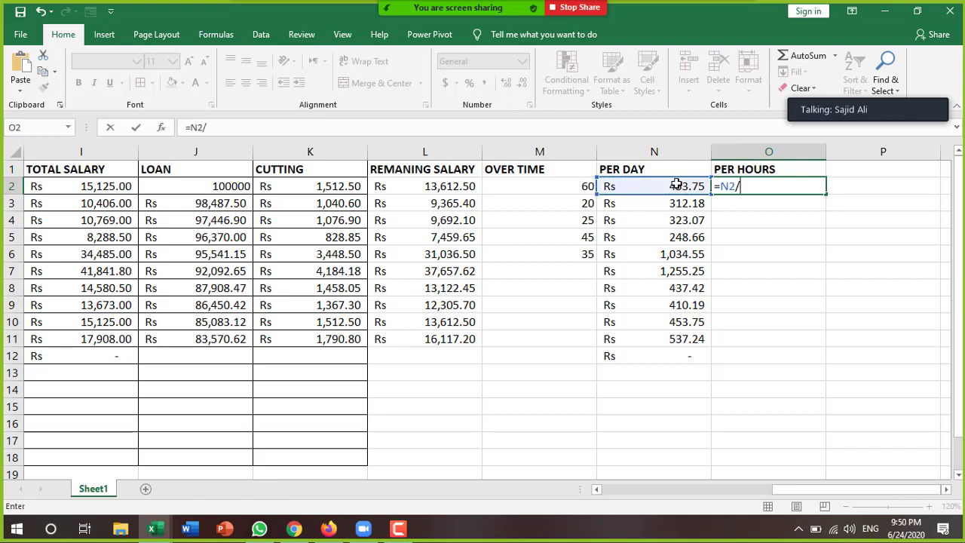
type("8")
key("Return")
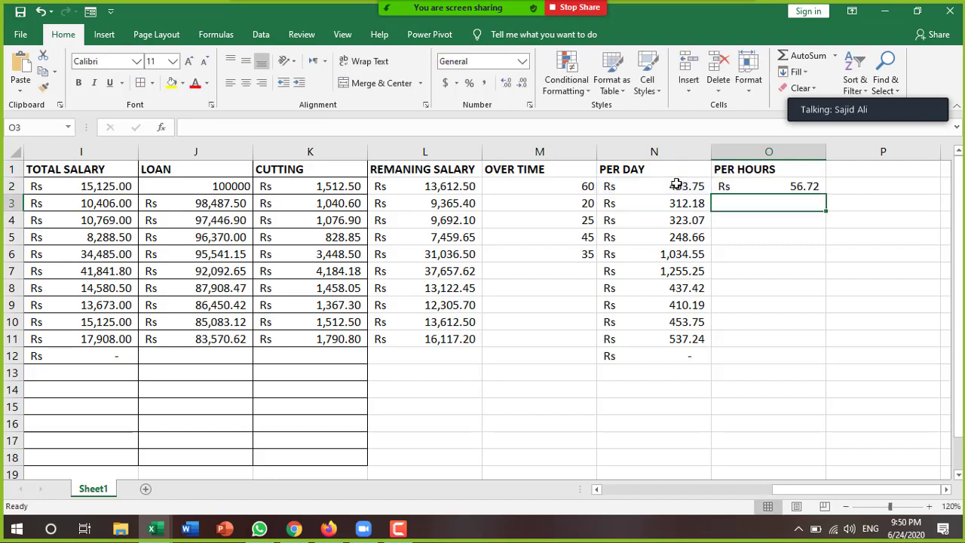
left_click(777, 186)
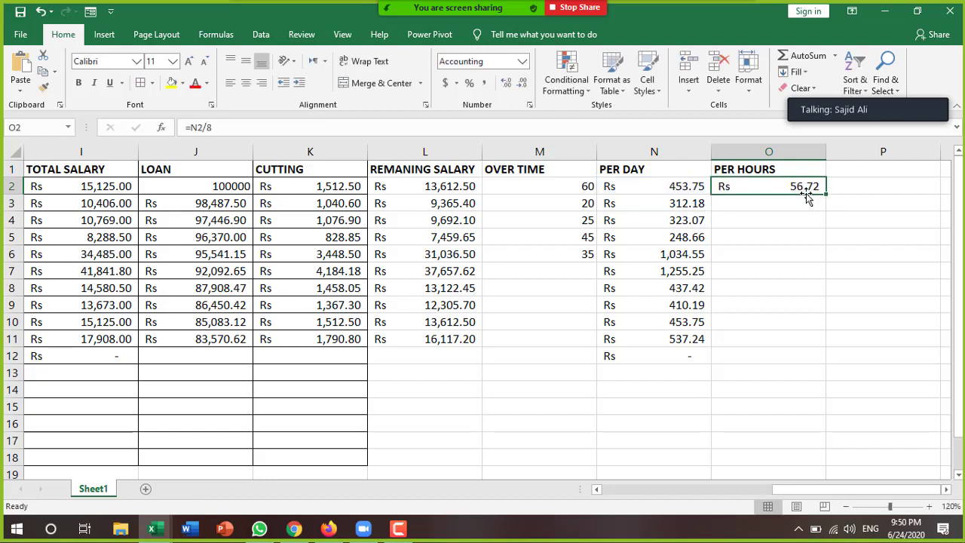
left_click_drag(825, 193, 842, 349)
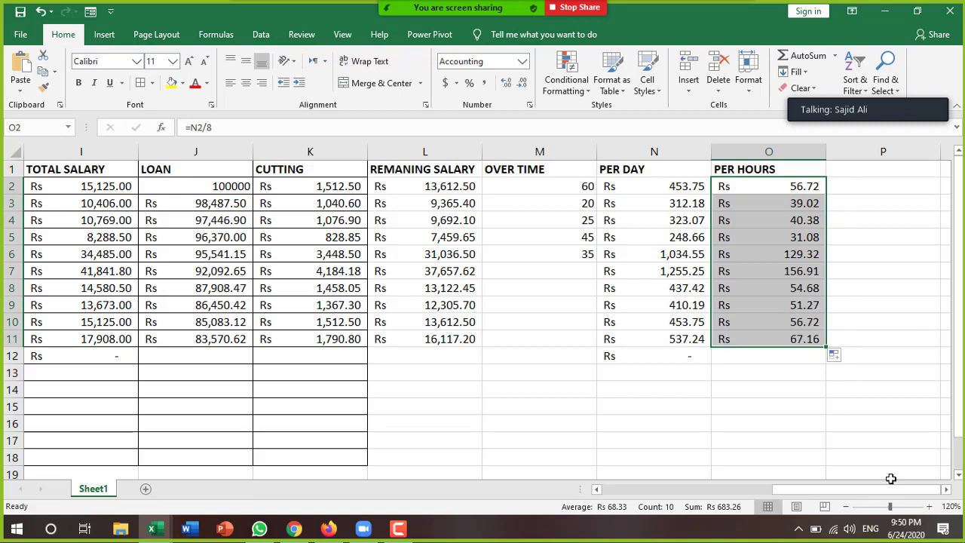
left_click(947, 489)
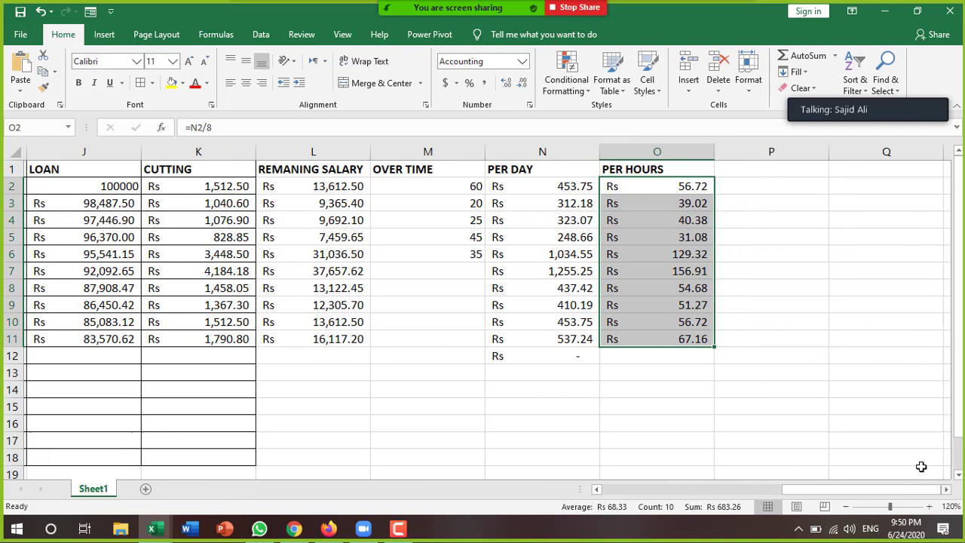
Head column P as CASH OVER TIME, enter =M2*O2, and fill it down to P12.
left_click(749, 169)
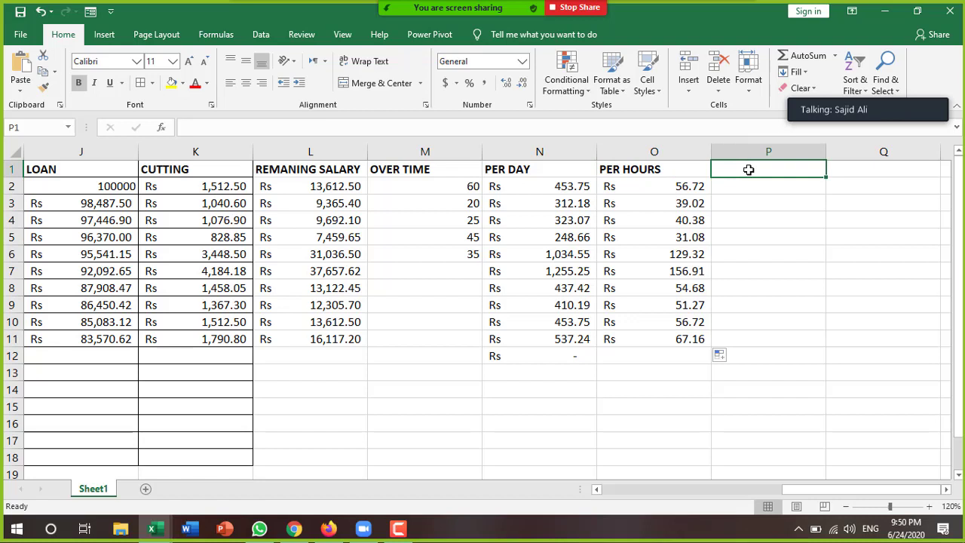
type("CAS")
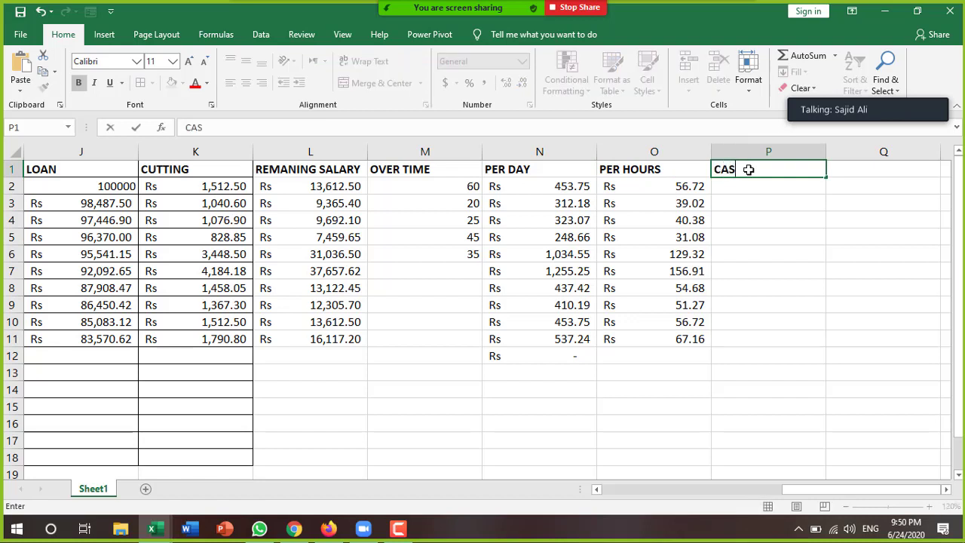
type("H OV")
type("ER TIME")
key("ctrl+Return")
key("Tab")
type("=")
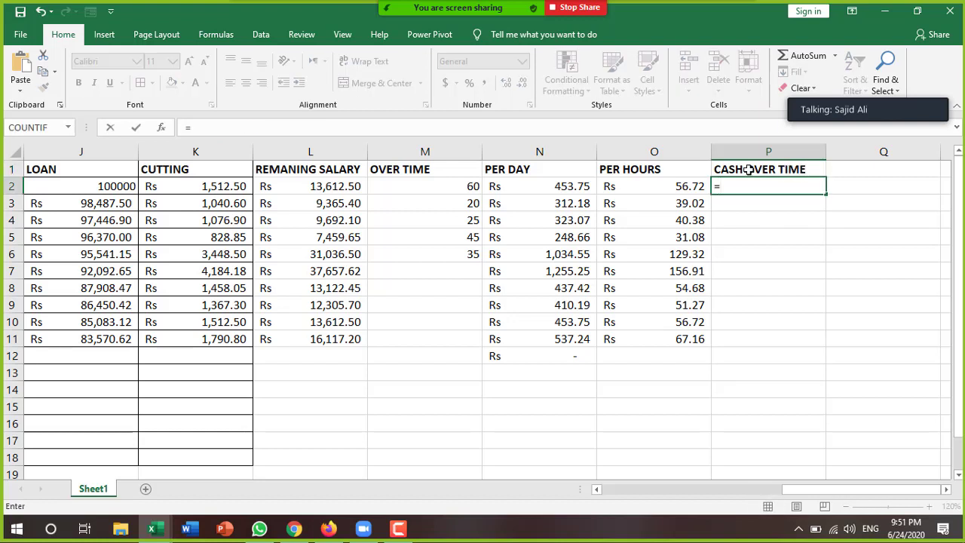
left_click(471, 187)
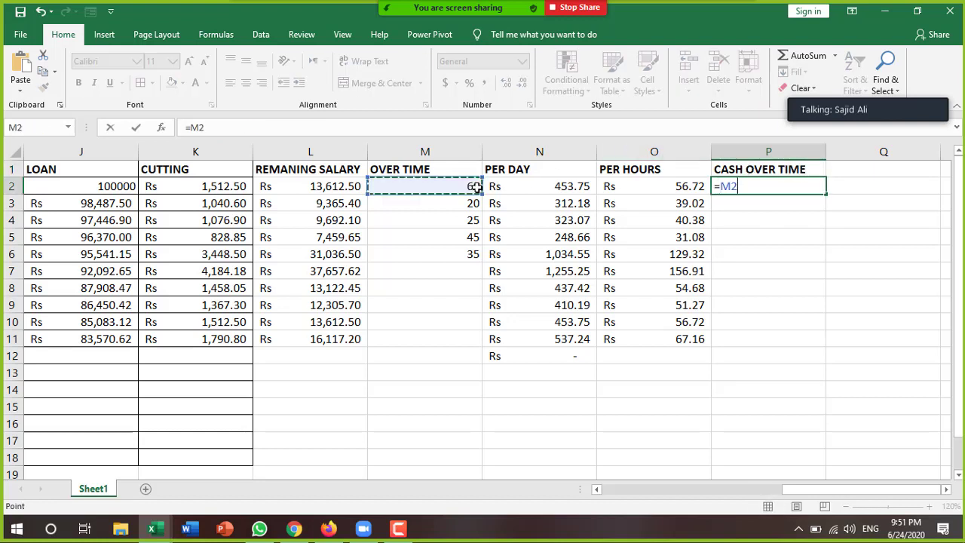
type("*")
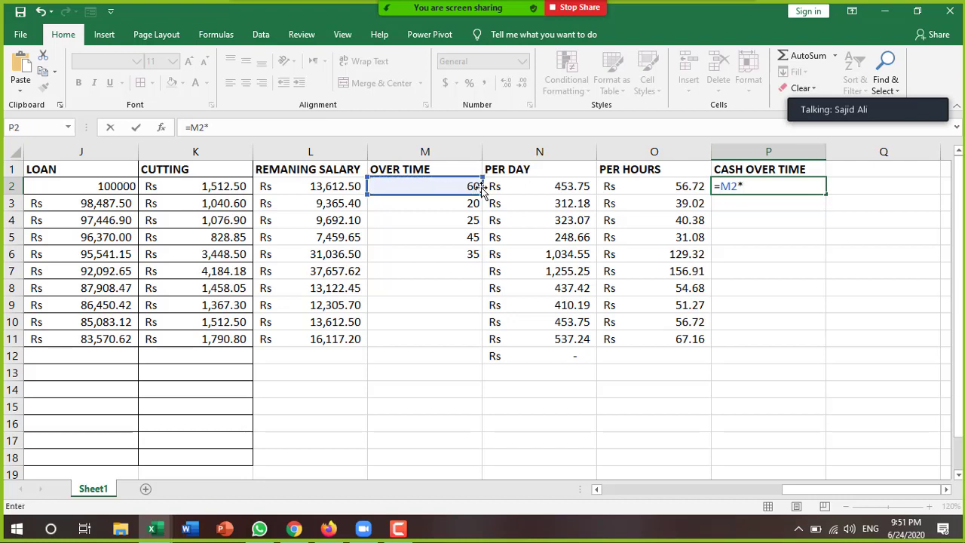
left_click(620, 187)
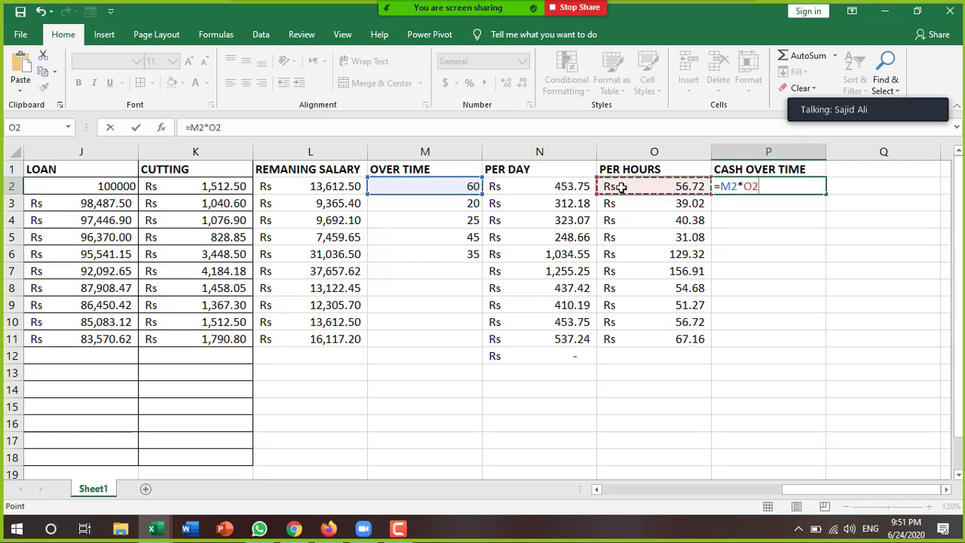
key("Return")
left_click(749, 186)
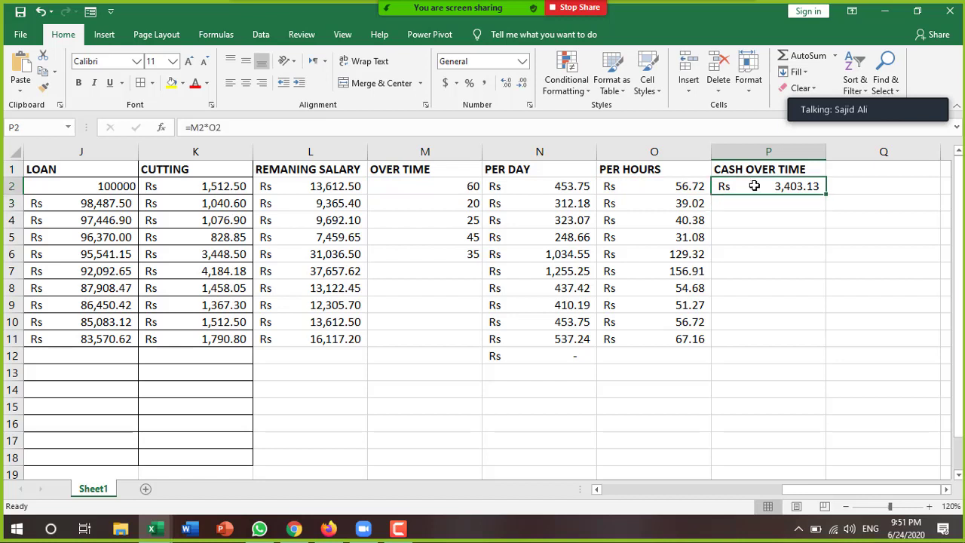
left_click_drag(825, 196, 825, 363)
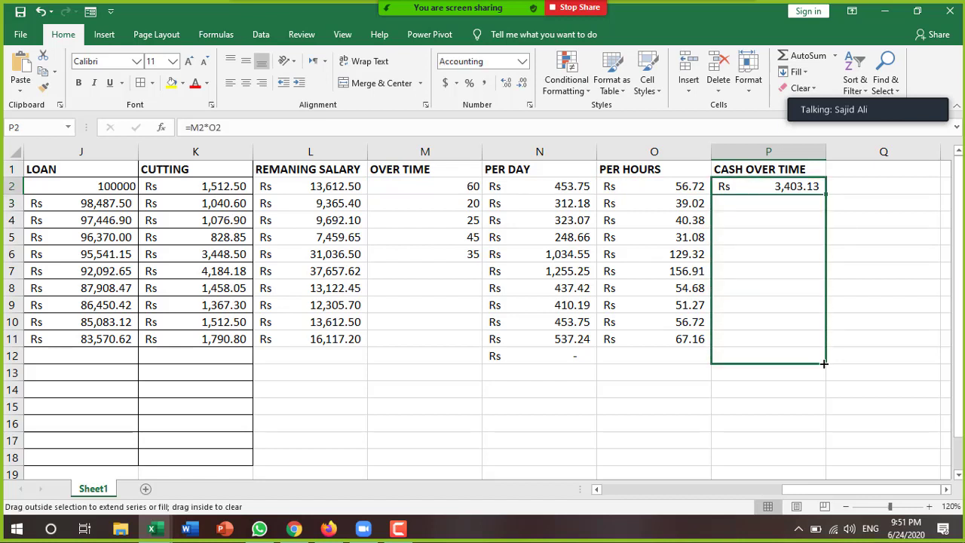
left_click(851, 171)
Head column Q as GRAND TOTAL and enter =P2+L2 in Q2, giving Rs 17,015.63.
type("GR")
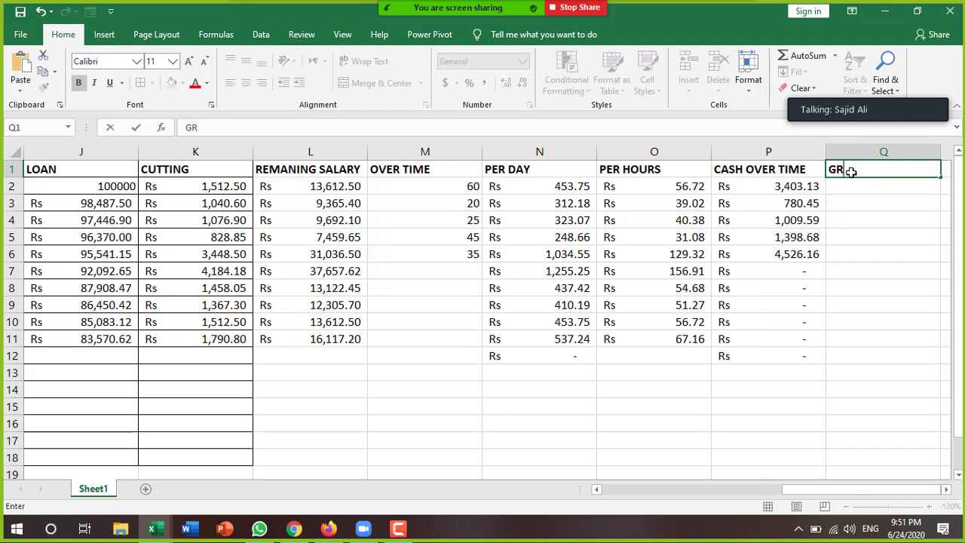
type("AND T")
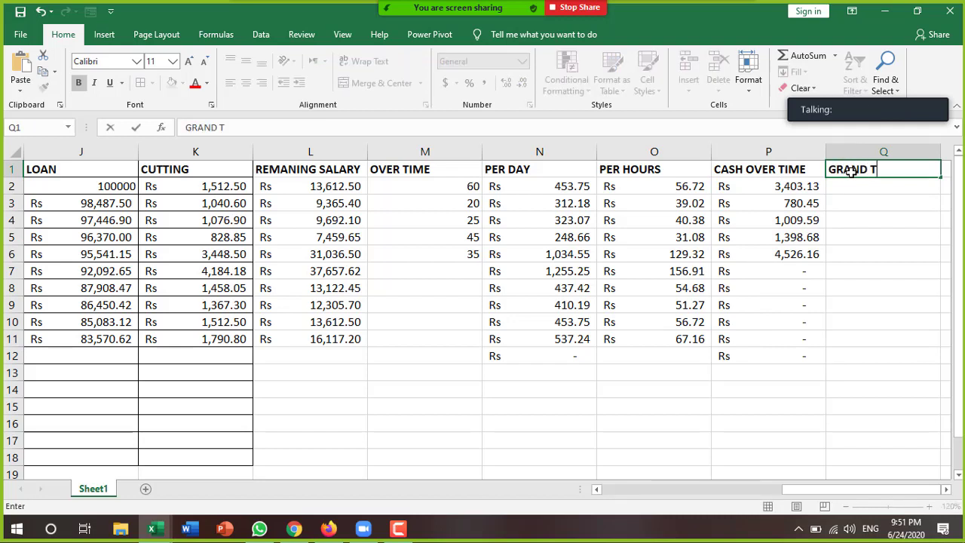
type("OTAL")
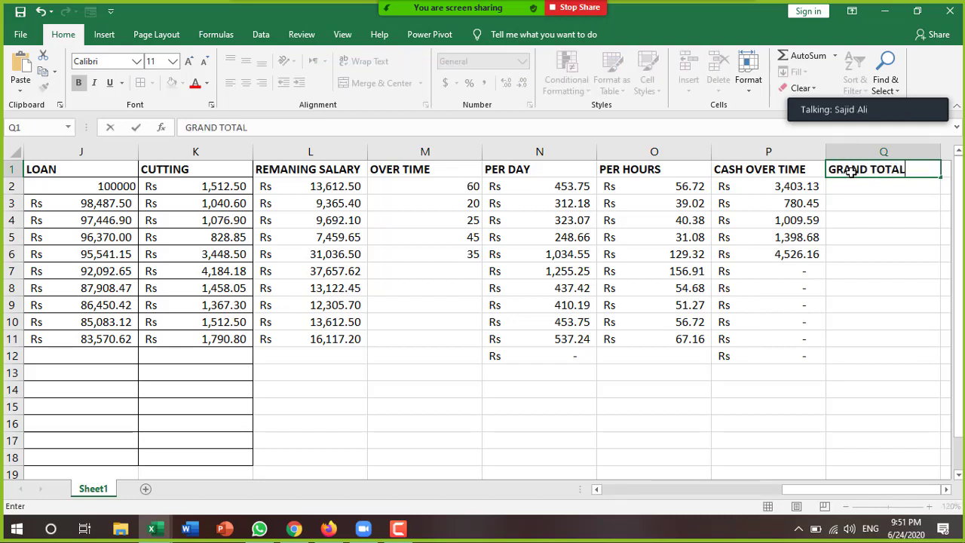
left_click(858, 185)
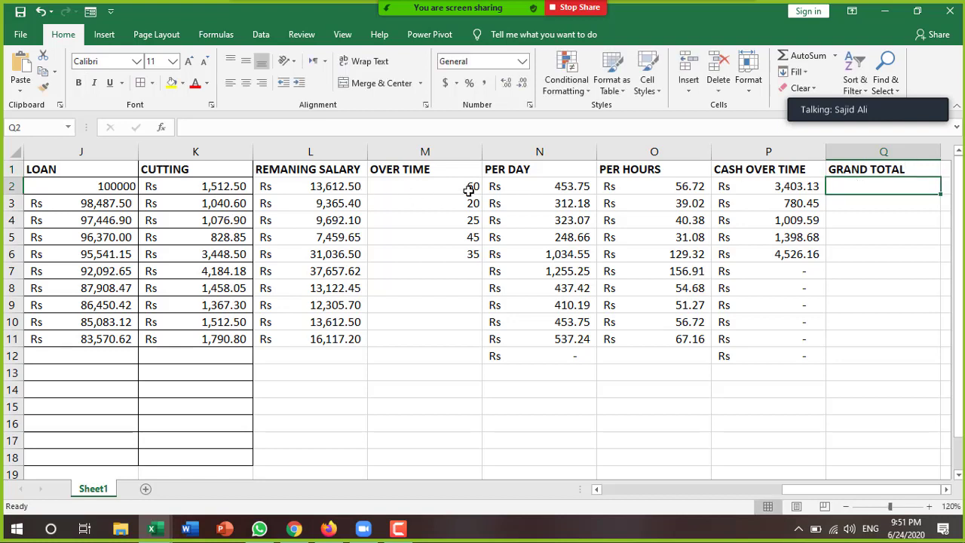
type("=")
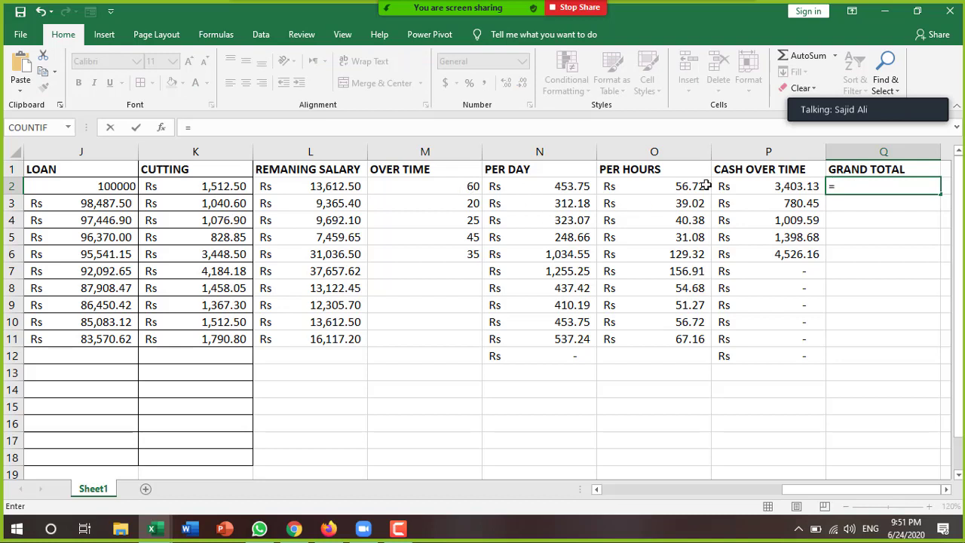
left_click(730, 189)
type("+")
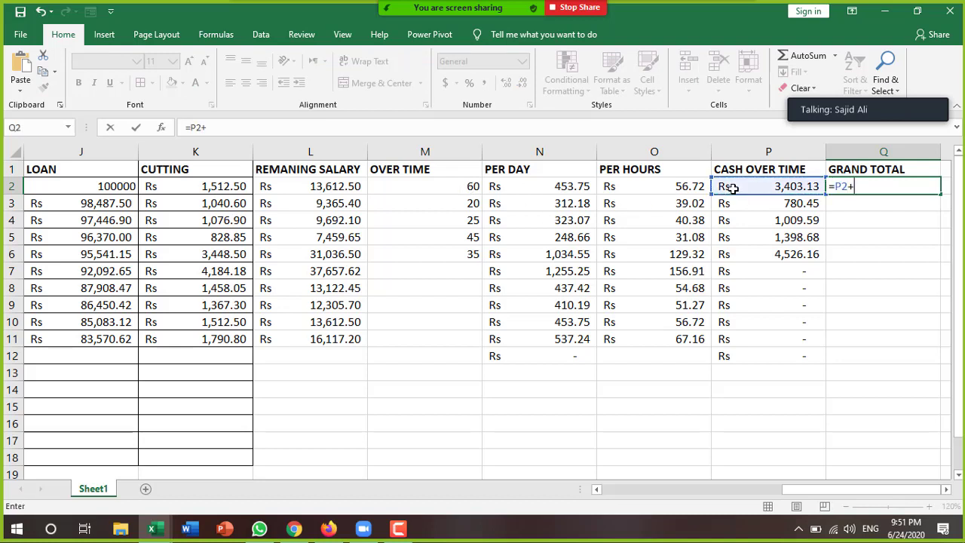
left_click(341, 185)
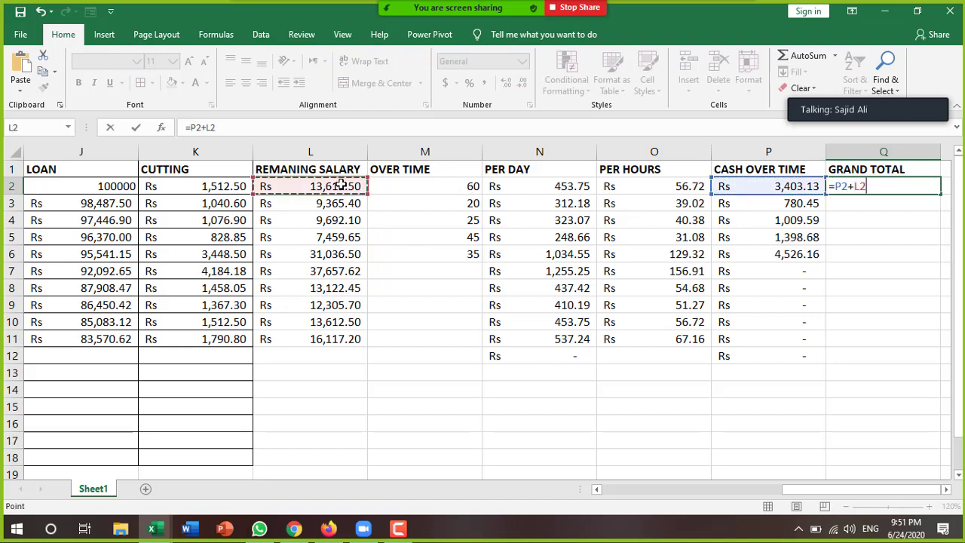
key("Return")
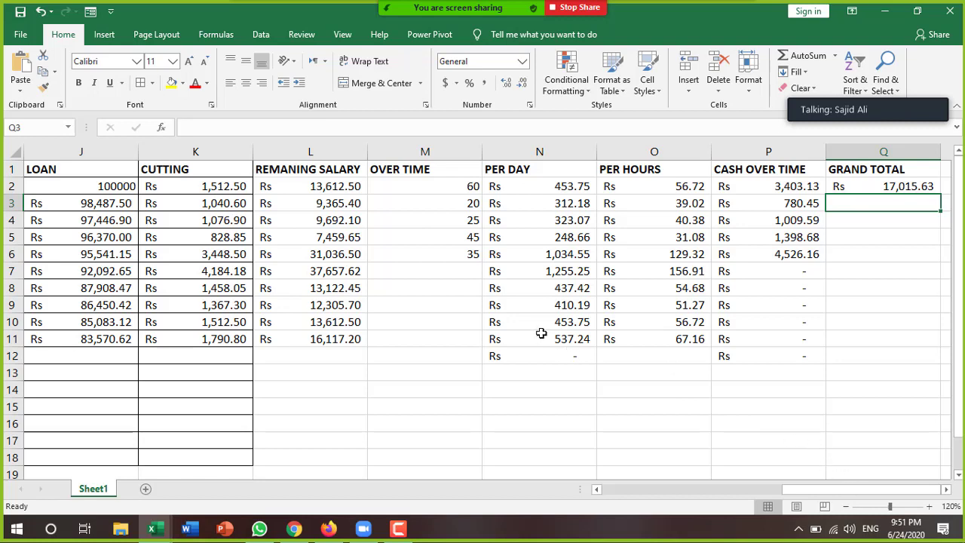
left_click(845, 507)
Reset the zoom, scroll back to column A, and select the BASIC SALARY values.
left_click(845, 506)
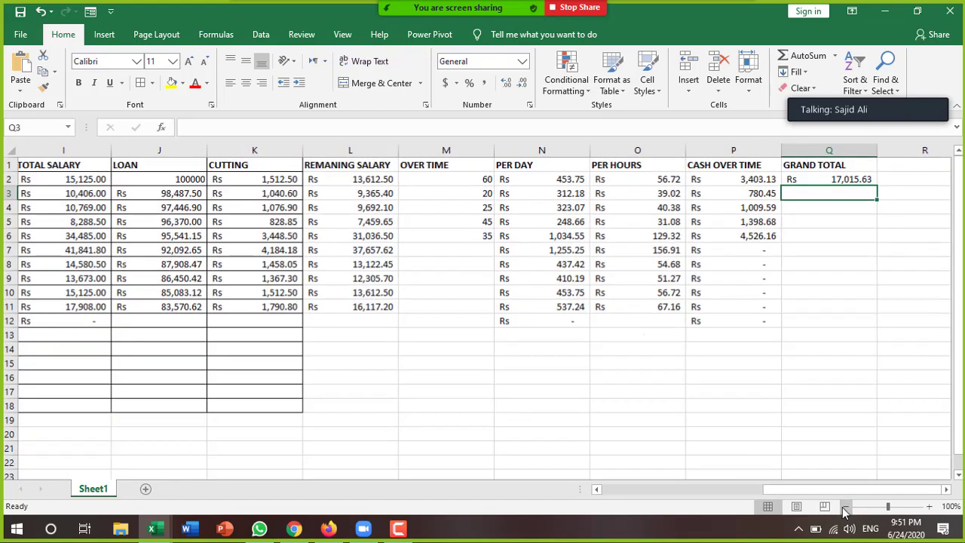
left_click(845, 507)
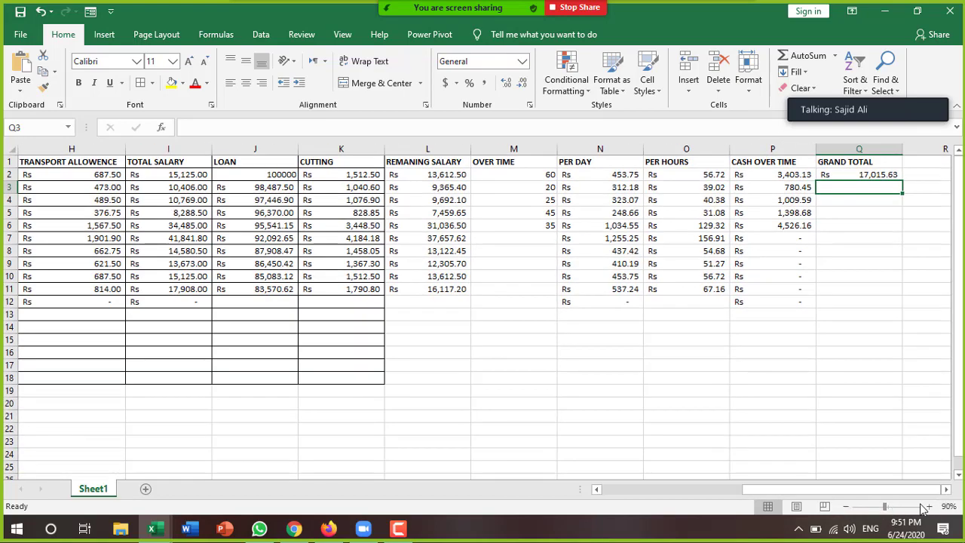
left_click(929, 506)
left_click(929, 507)
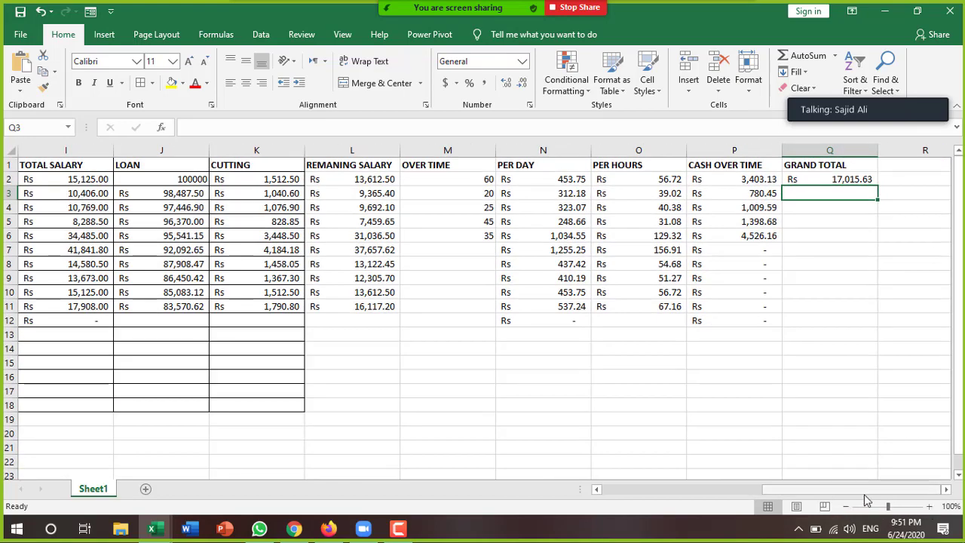
left_click_drag(847, 493, 682, 491)
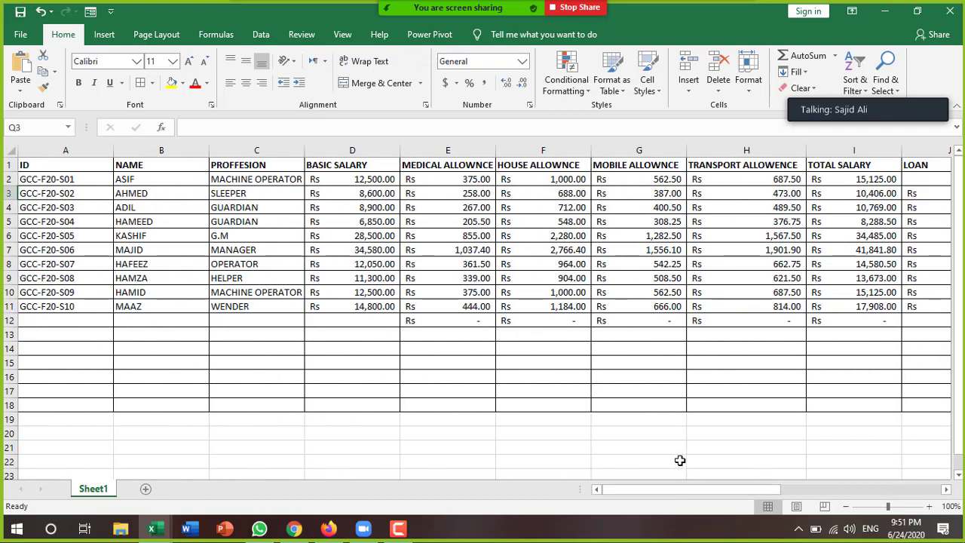
left_click_drag(720, 488, 742, 489)
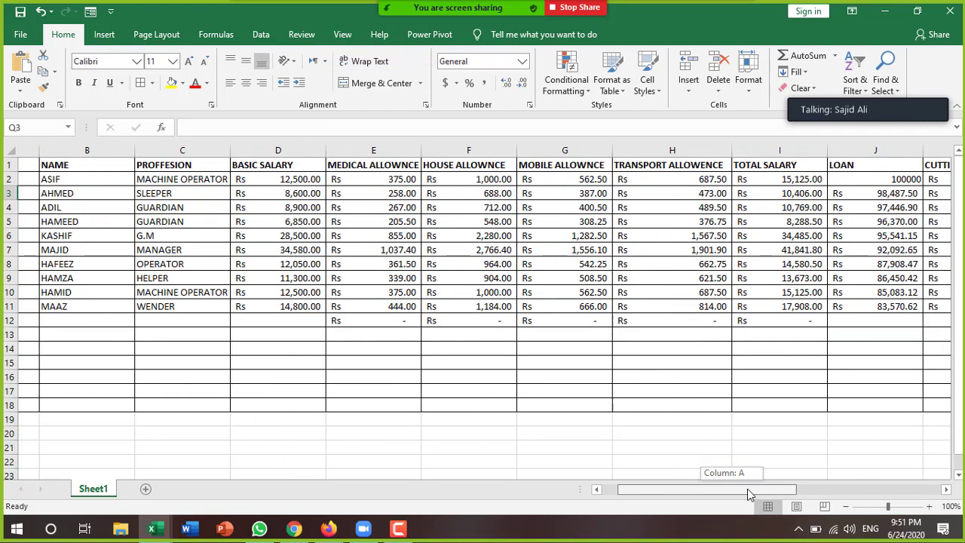
left_click_drag(662, 492, 644, 490)
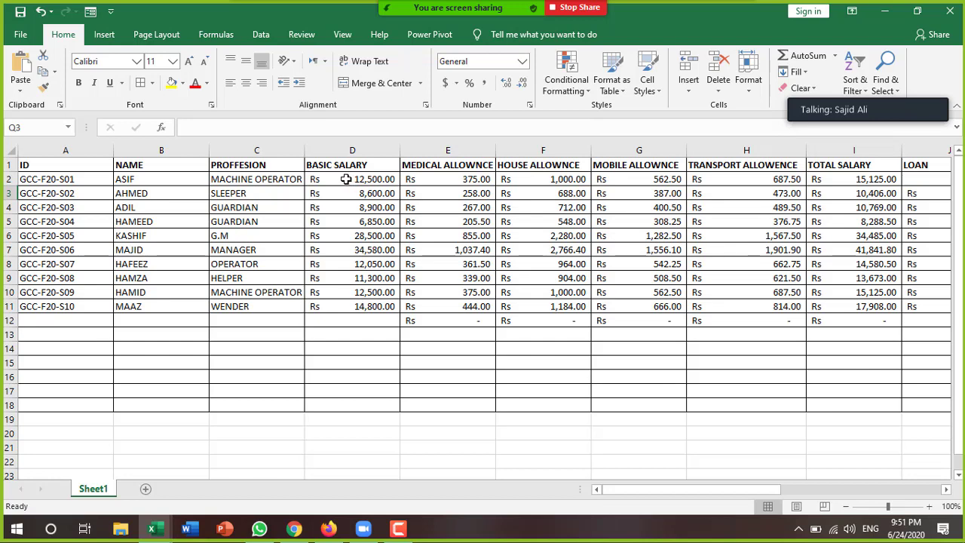
left_click_drag(352, 179, 362, 306)
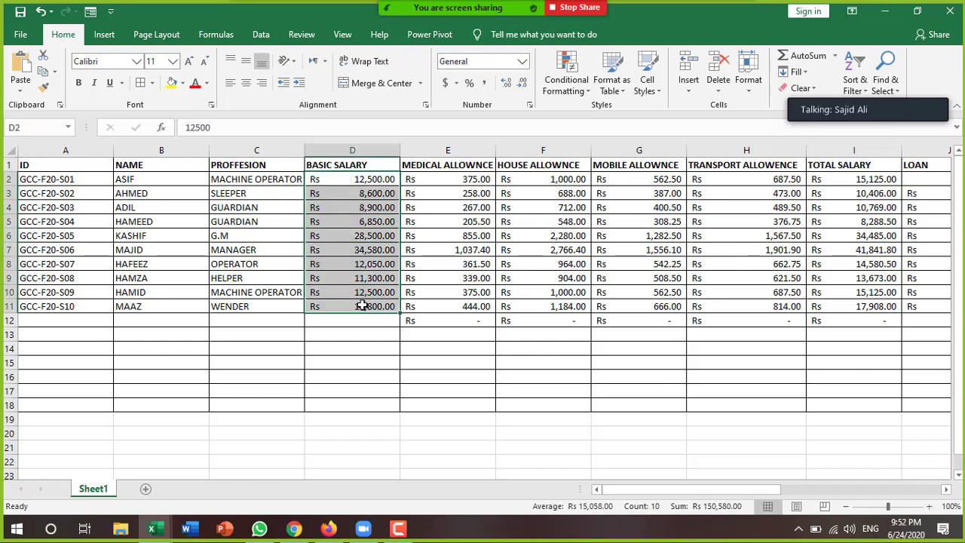
left_click(588, 92)
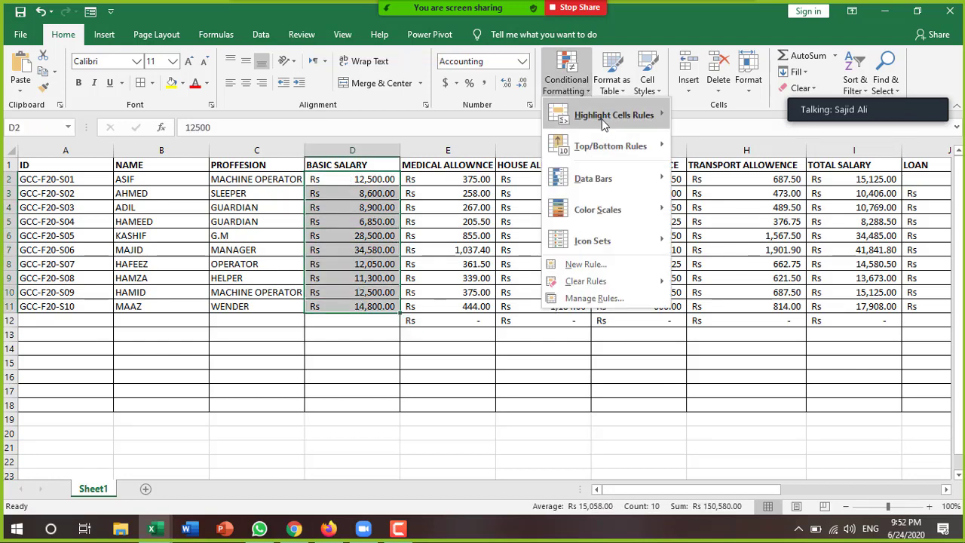
mouse_move(604, 124)
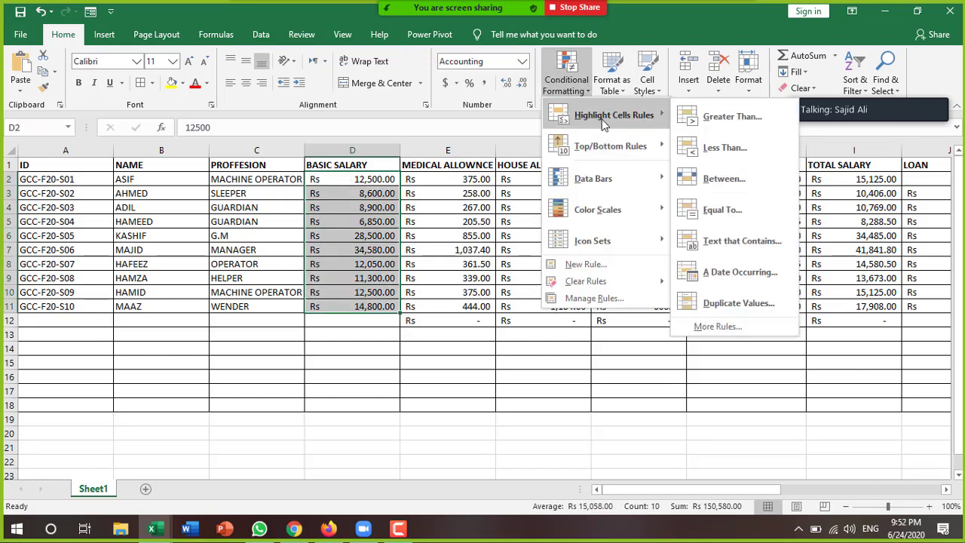
left_click(722, 118)
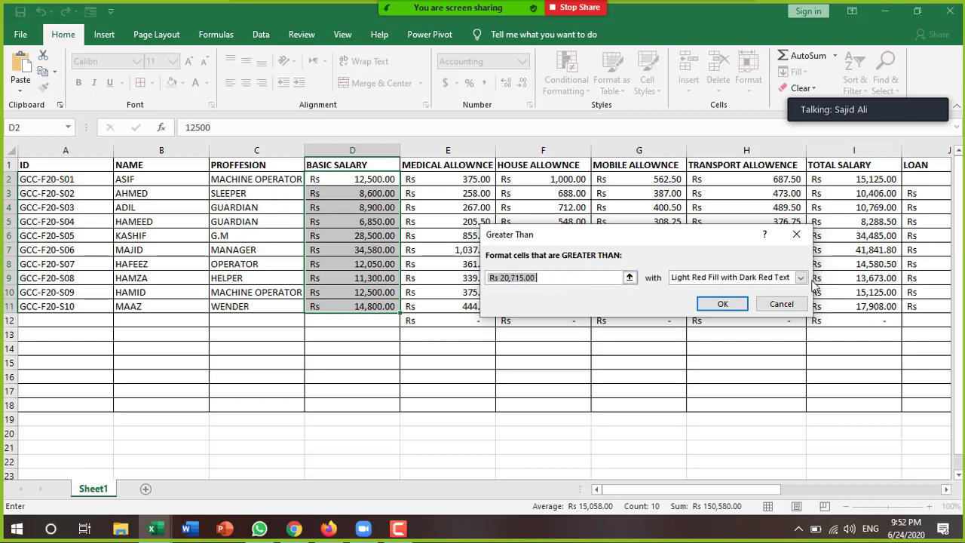
left_click(801, 277)
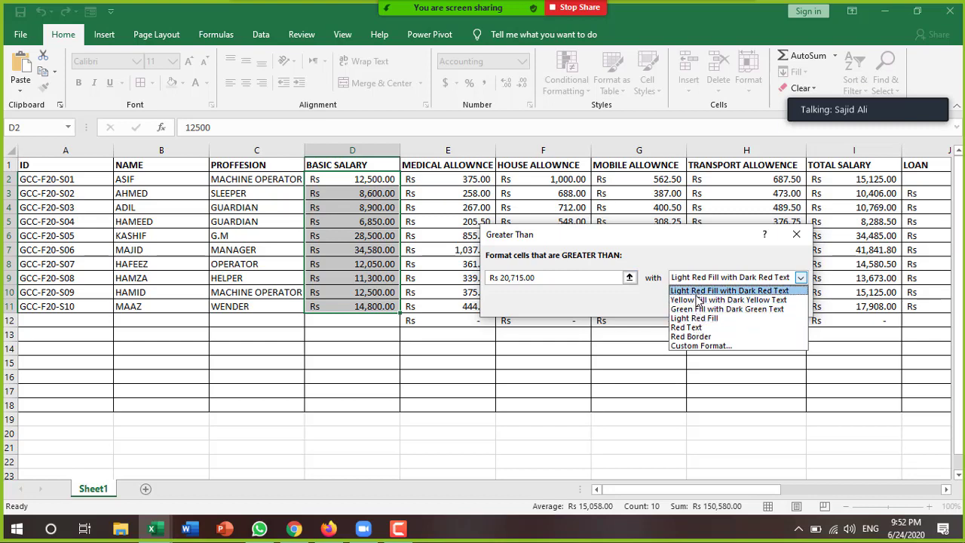
left_click(698, 291)
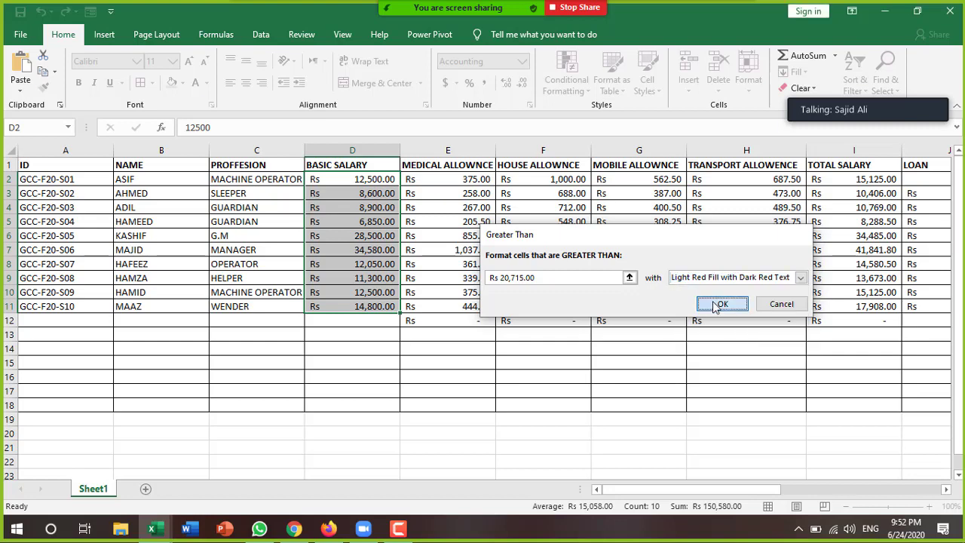
left_click(717, 305)
left_click(377, 358)
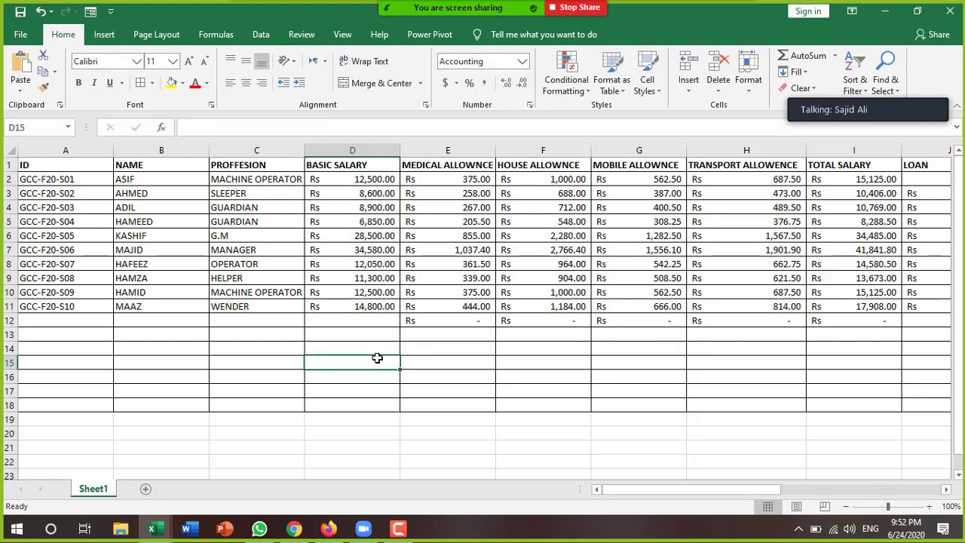
Select the BASIC SALARY values and try a Greater Than highlight rule with a trial threshold.
left_click(367, 307)
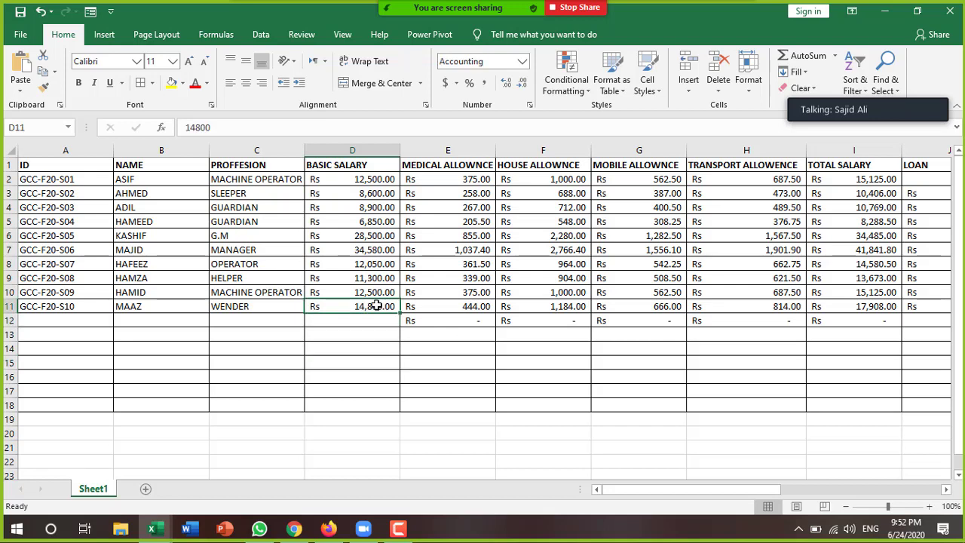
left_click_drag(376, 306, 364, 179)
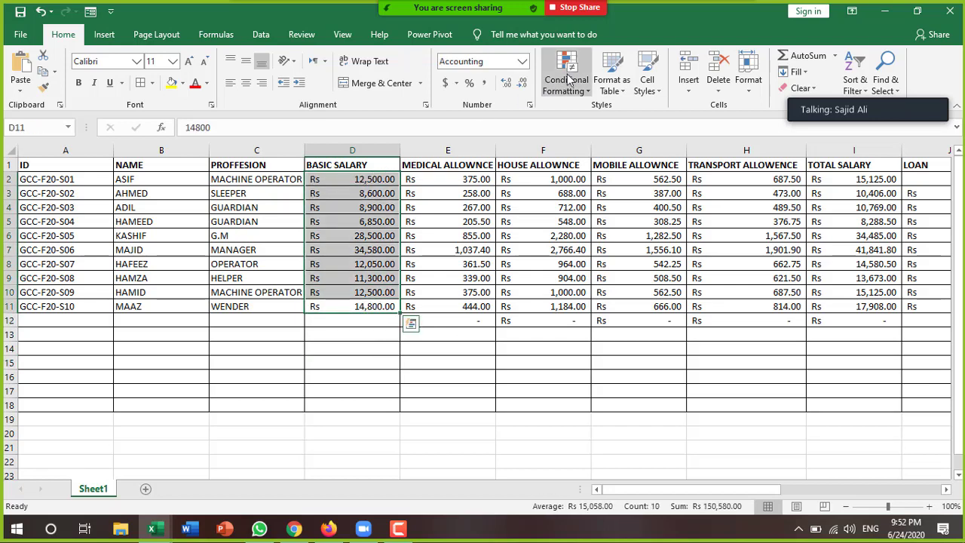
left_click(582, 94)
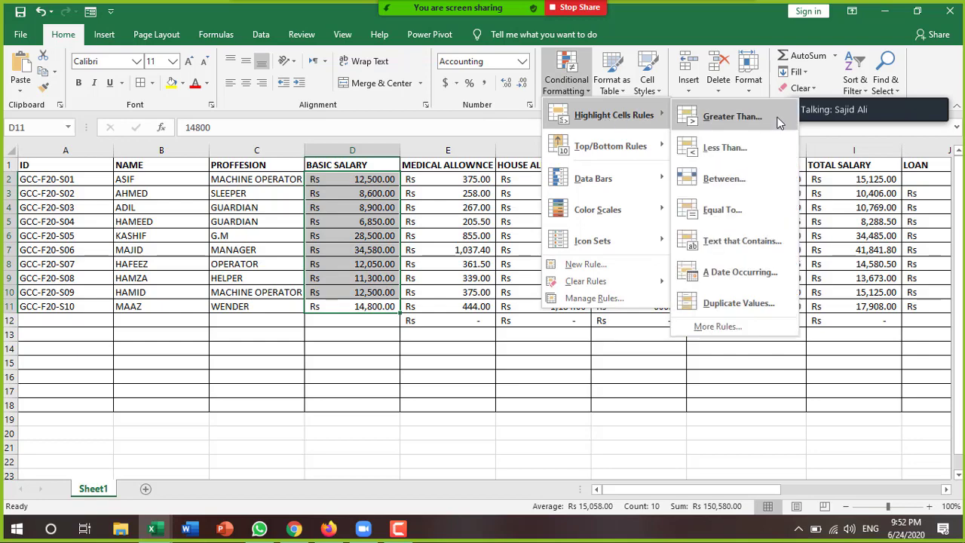
left_click(735, 118)
left_click(558, 278)
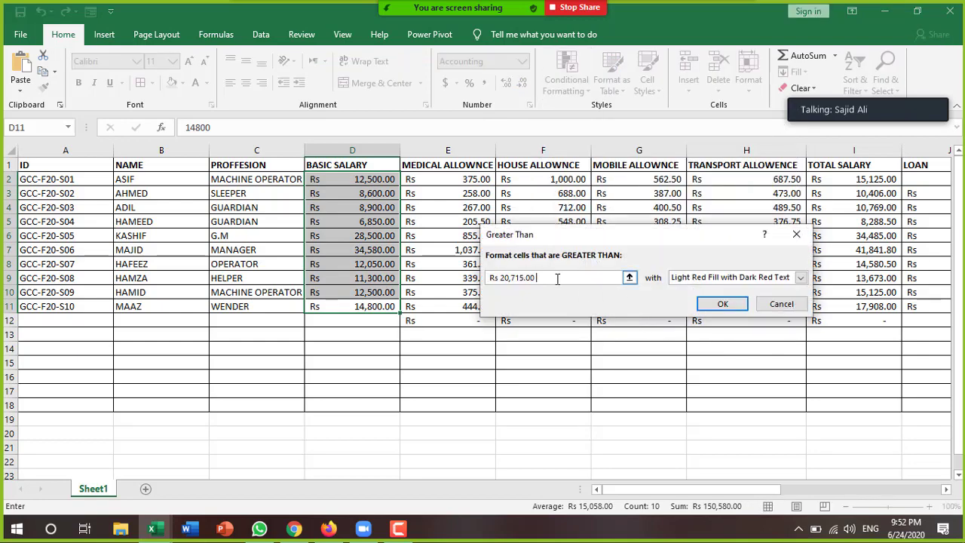
key("BackSpace")
key("BackSpace")
type("1")
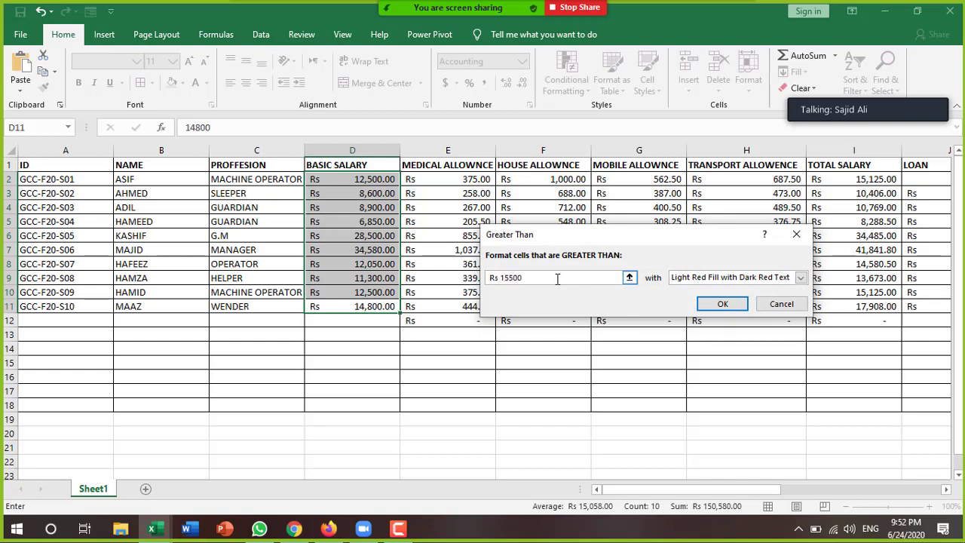
key("Return")
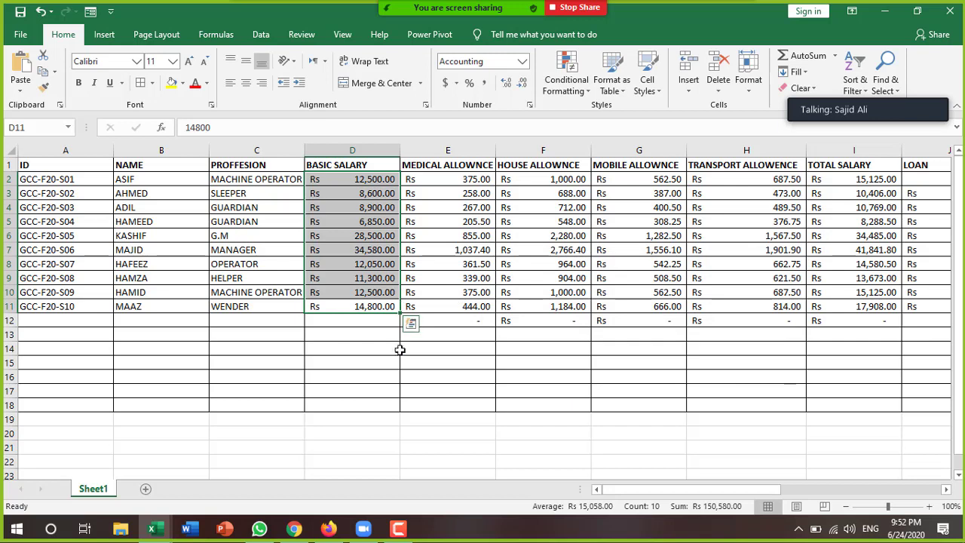
Apply a Greater Than 20500 rule with Light Red Fill and Dark Red Text.
left_click(559, 92)
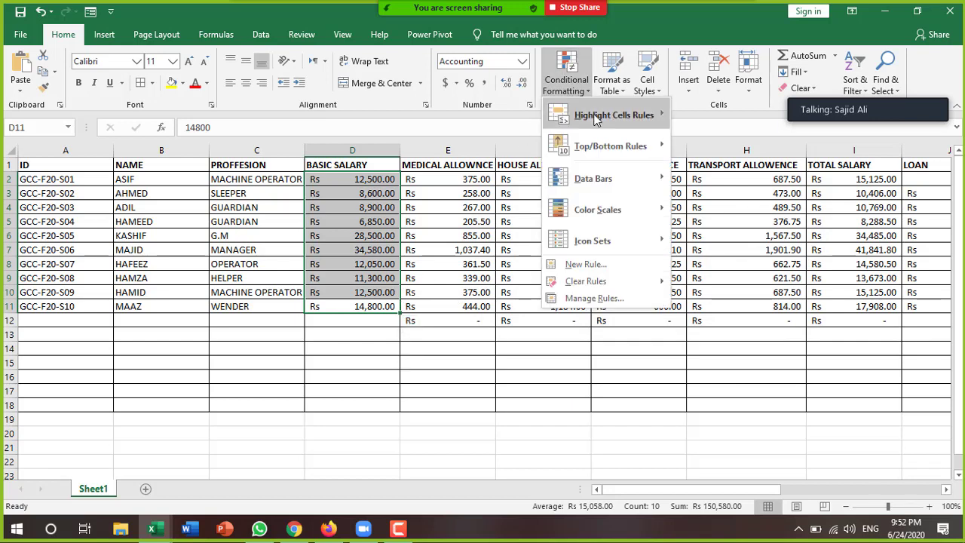
mouse_move(598, 121)
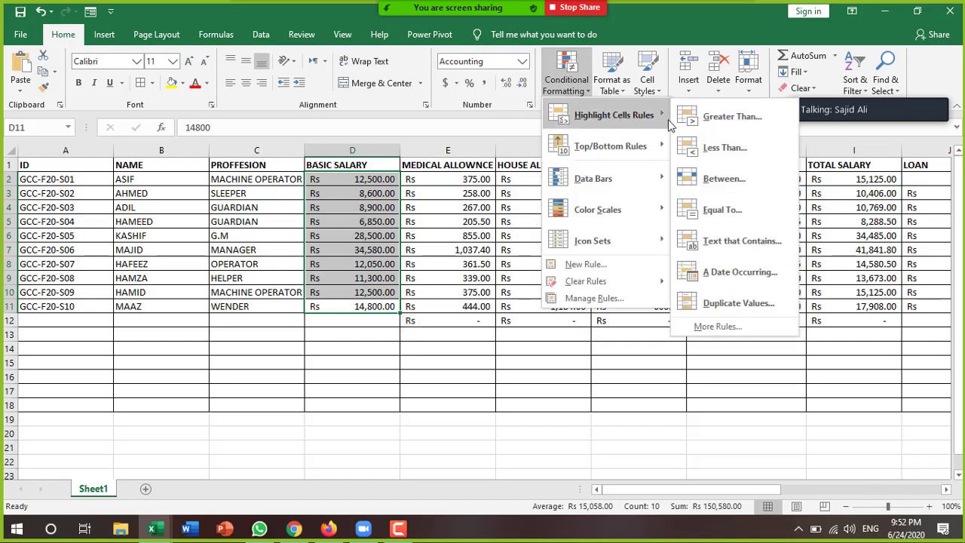
left_click(711, 119)
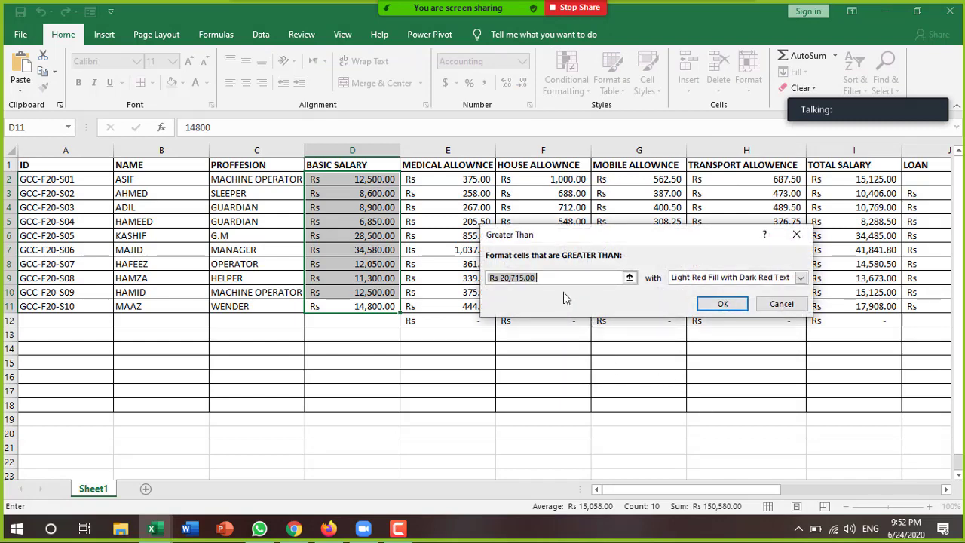
type("1")
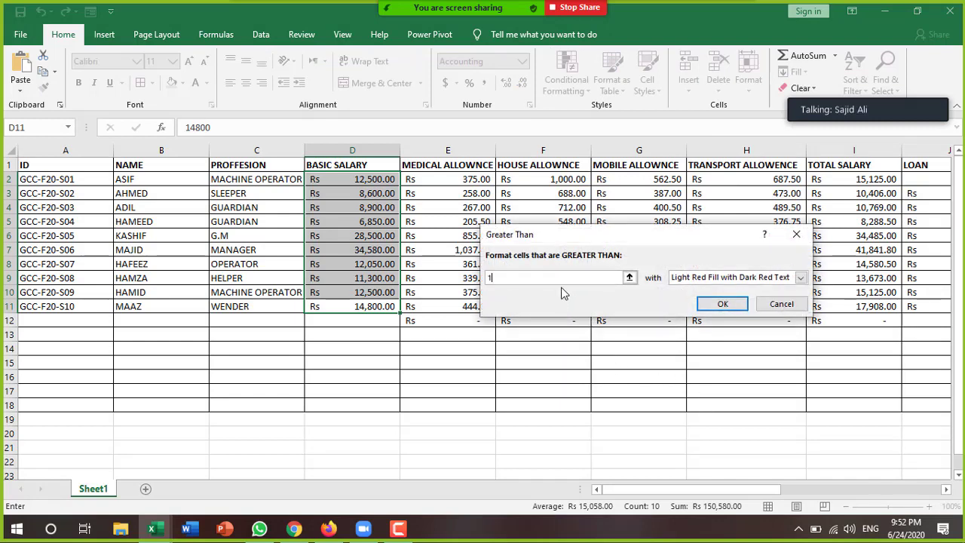
type("5500")
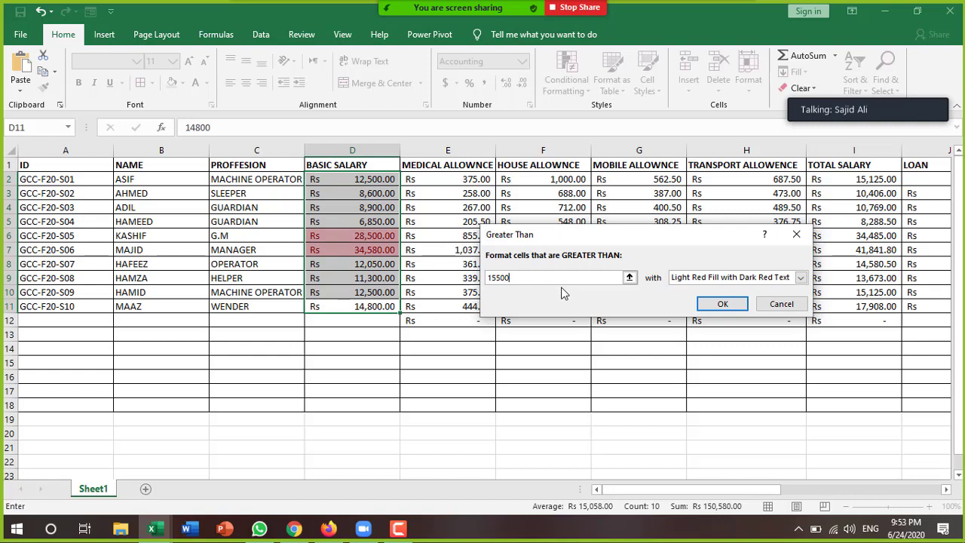
key("BackSpace")
key("BackSpace")
key("BackSpace")
type("05")
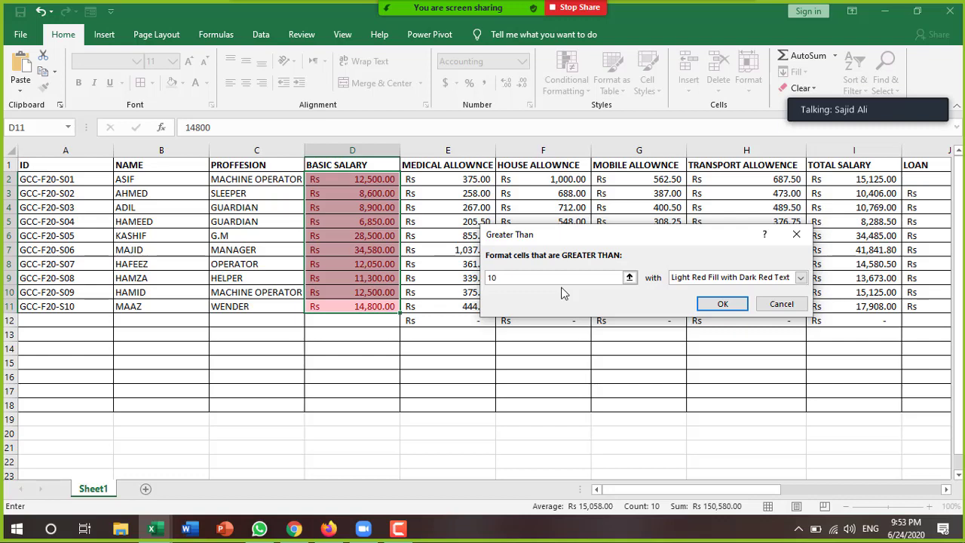
type("00")
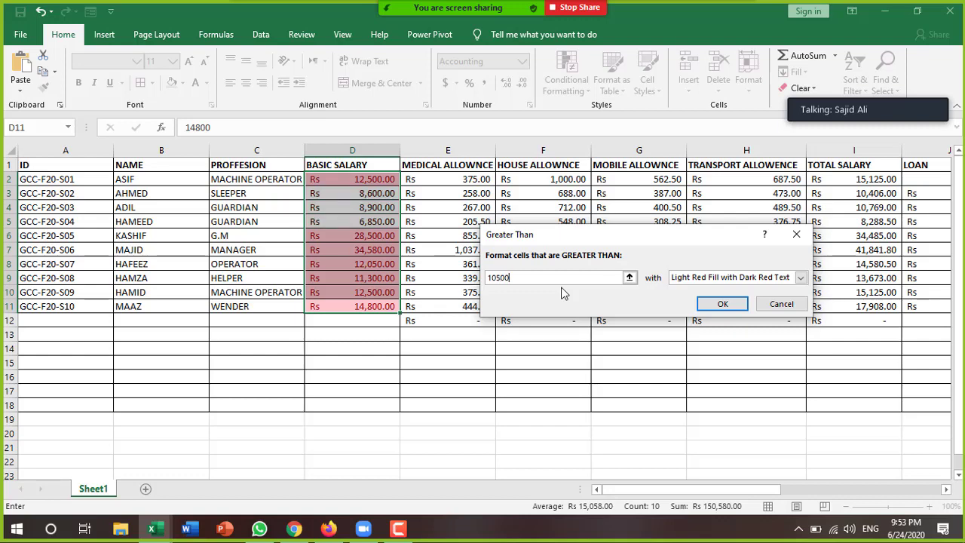
key("BackSpace")
key("BackSpace")
key("BackSpace")
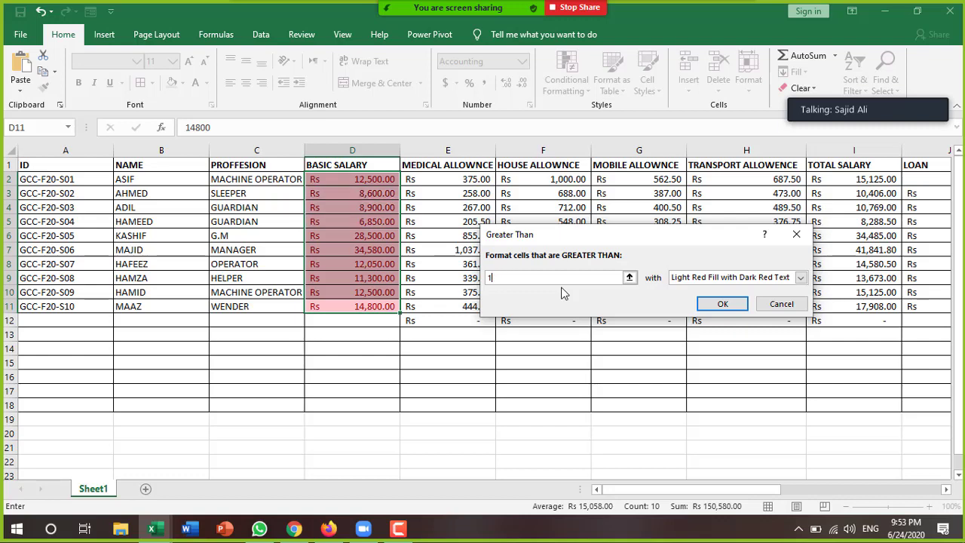
type("11500")
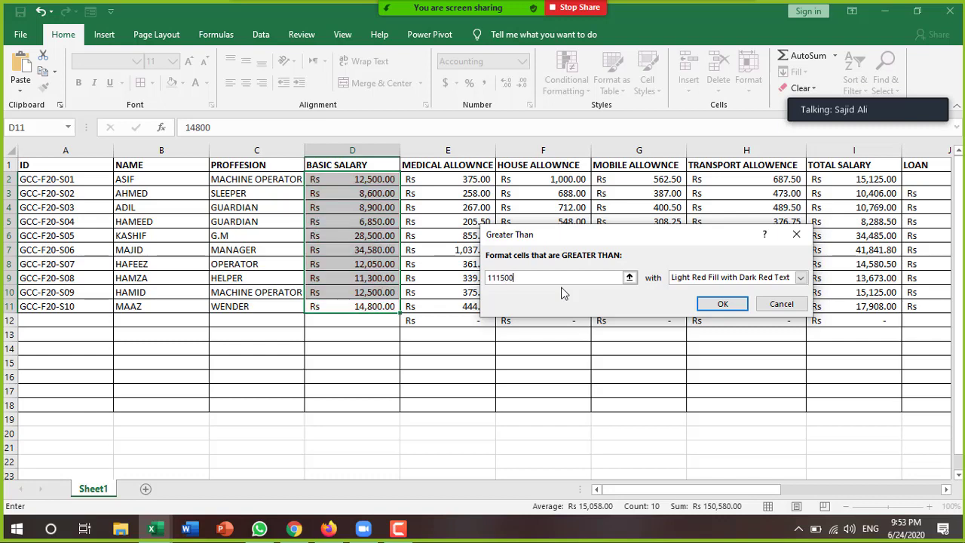
key("BackSpace")
key("BackSpace")
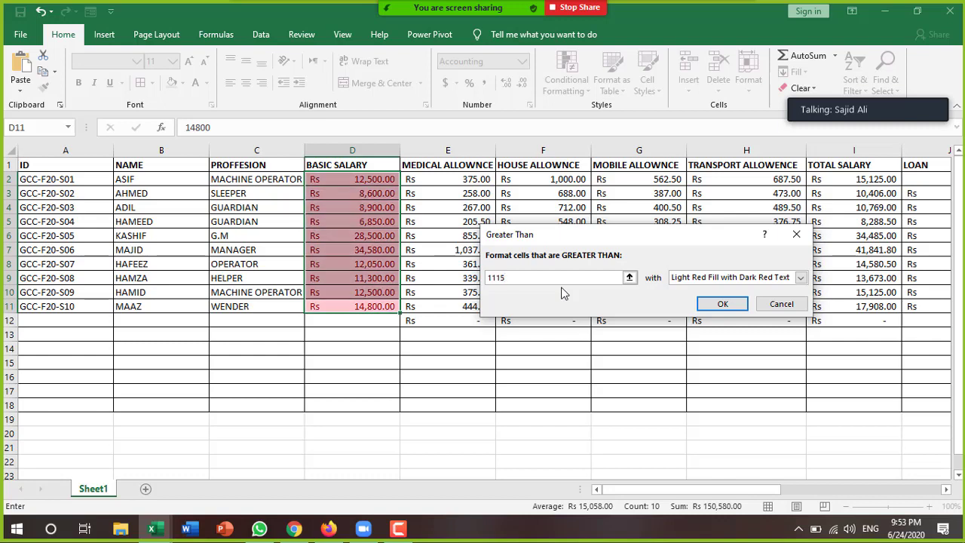
type("0")
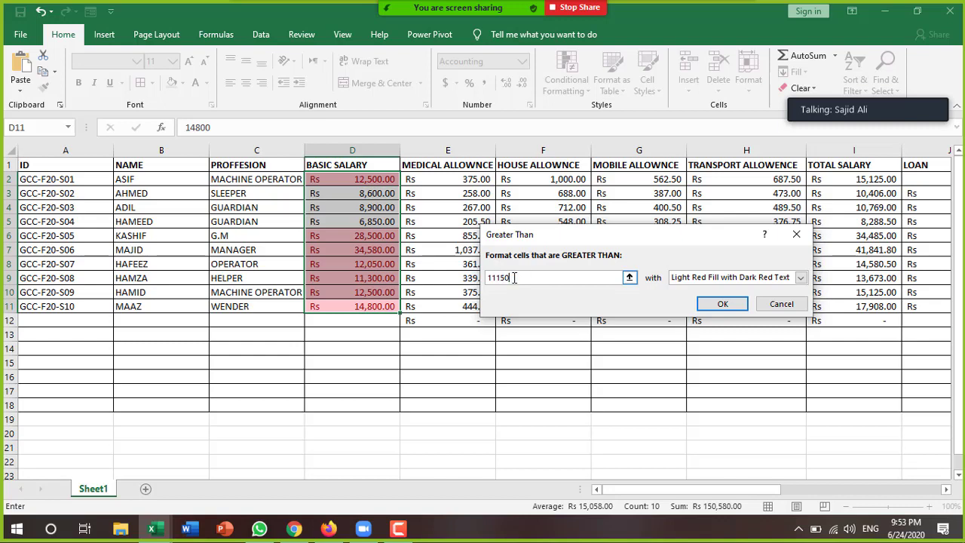
key("BackSpace")
key("BackSpace")
key("BackSpace")
type("20")
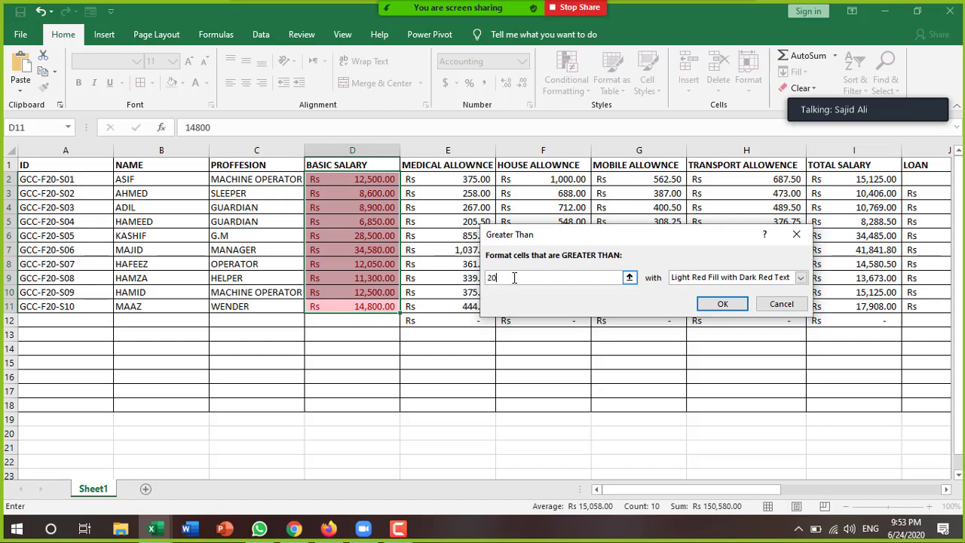
type("500")
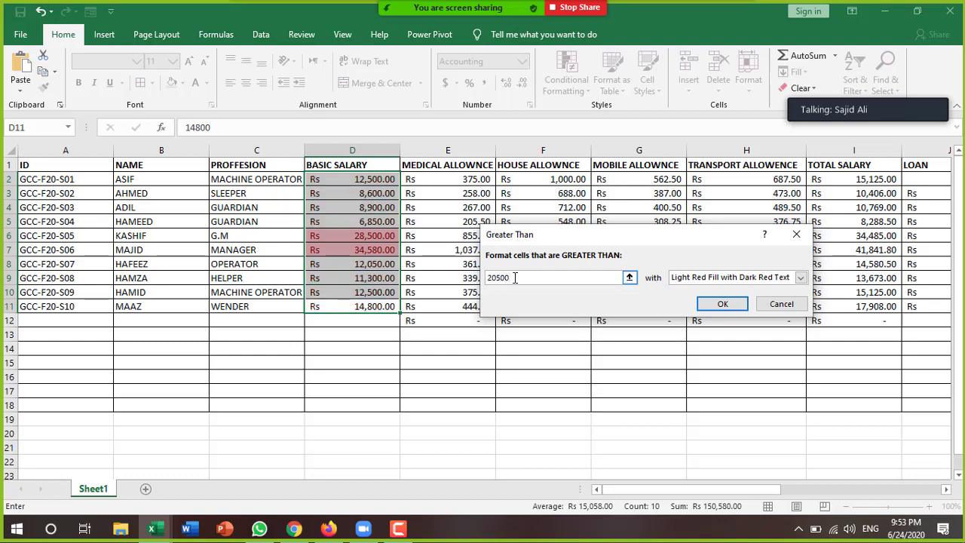
left_click(729, 305)
left_click(377, 405)
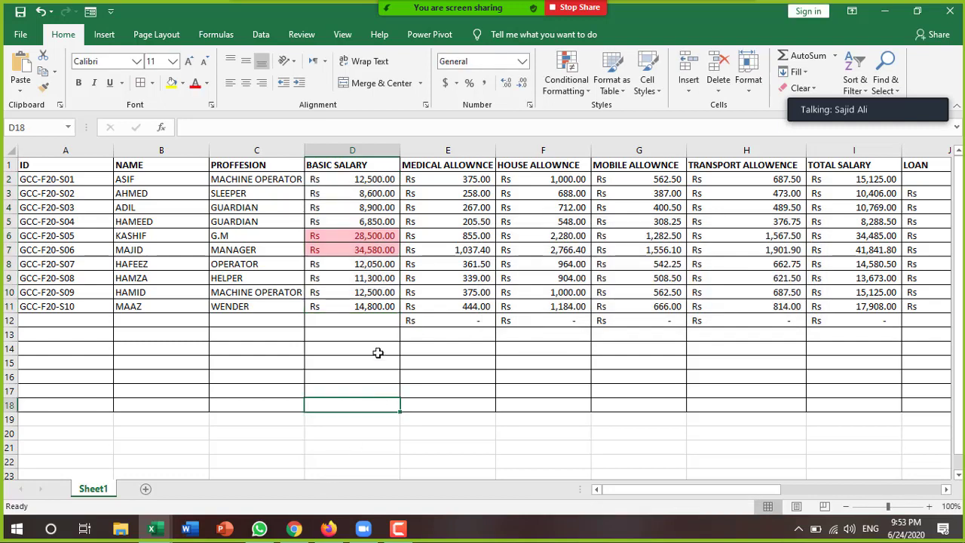
left_click_drag(319, 179, 377, 306)
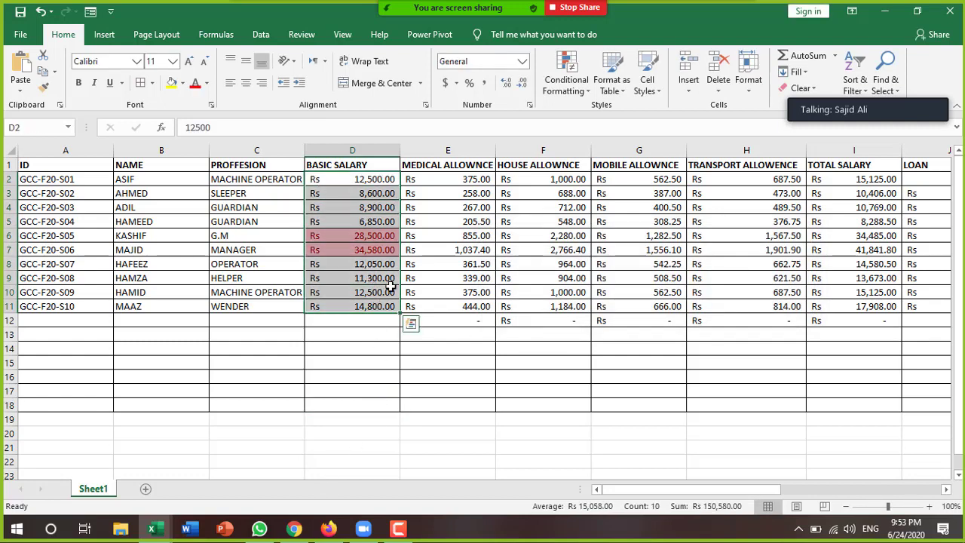
left_click(566, 76)
mouse_move(621, 120)
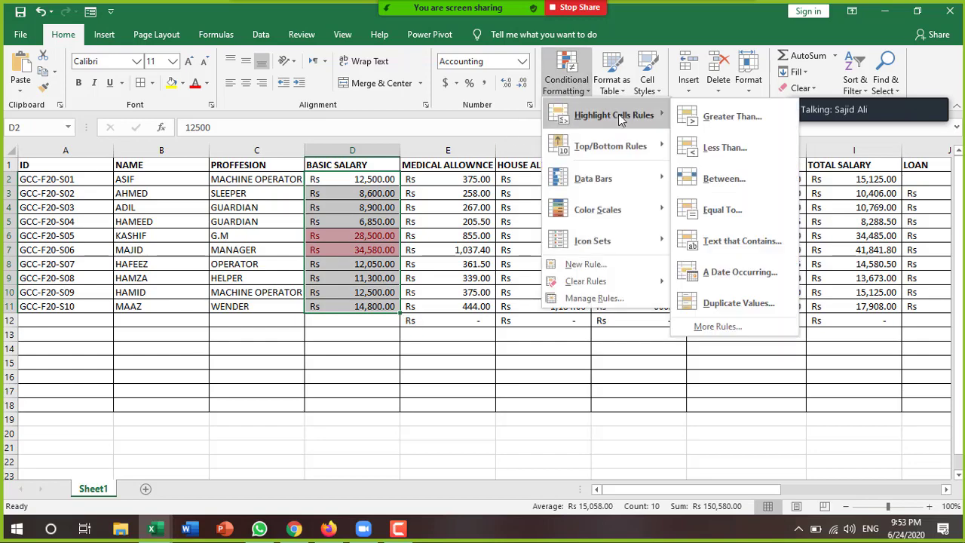
left_click(724, 148)
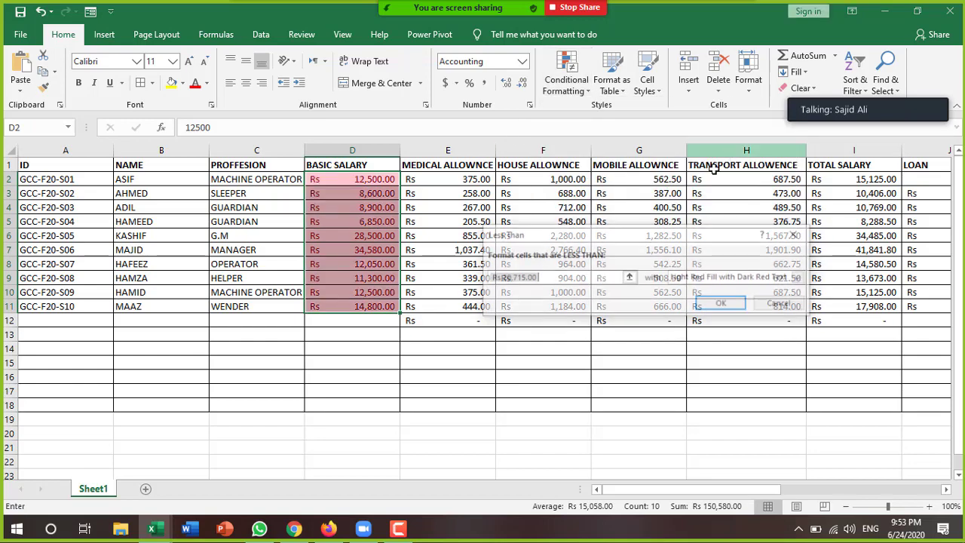
left_click(557, 278)
key("BackSpace")
key("BackSpace")
key("BackSpace")
key("BackSpace")
key("BackSpace")
key("BackSpace")
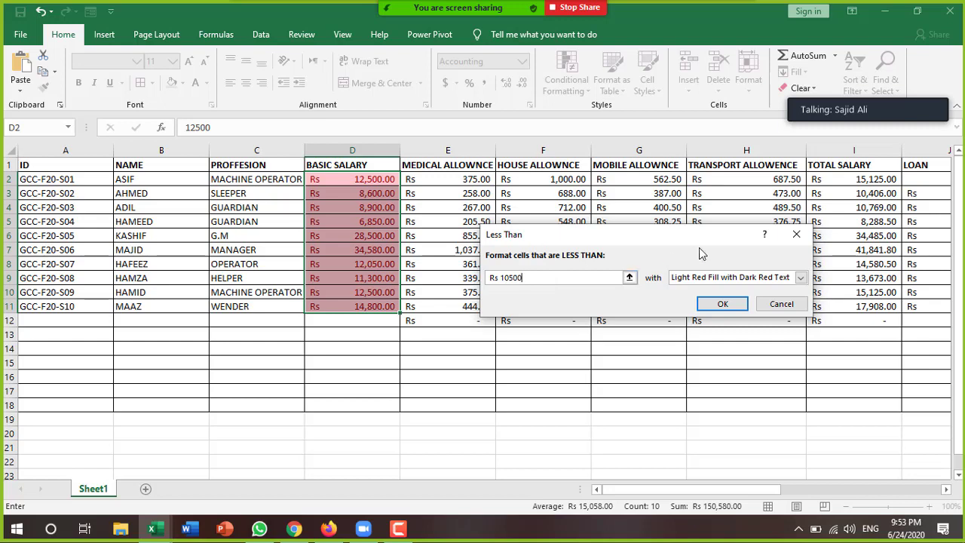
left_click(800, 278)
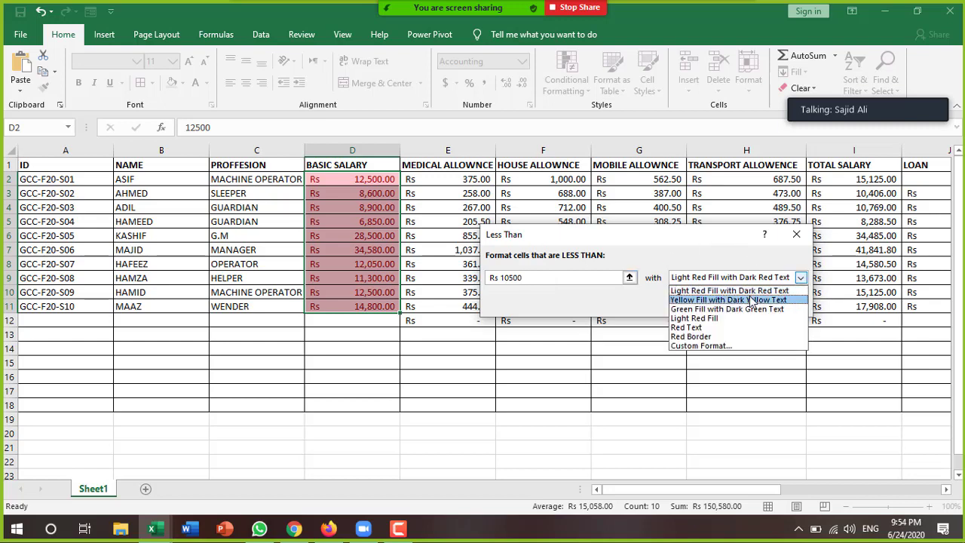
left_click(751, 300)
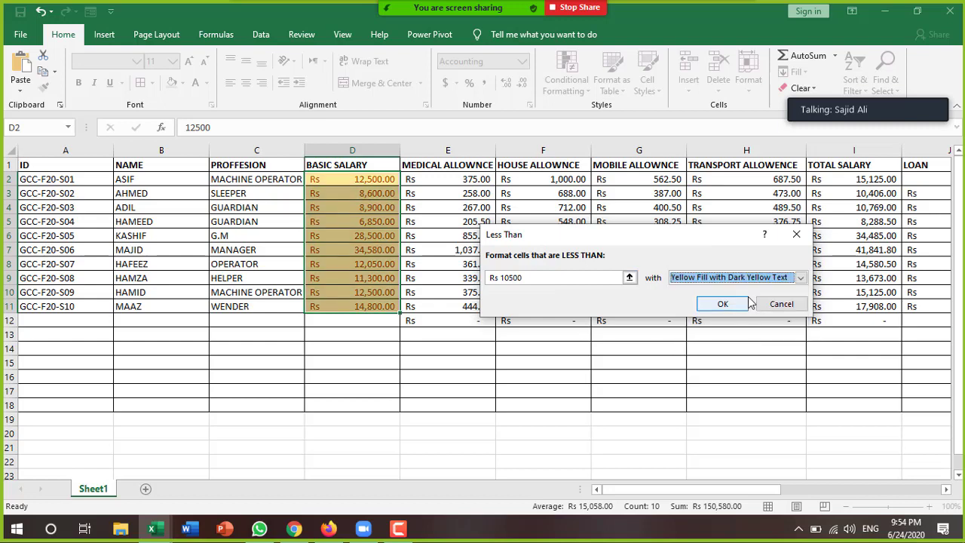
left_click(701, 304)
left_click(482, 379)
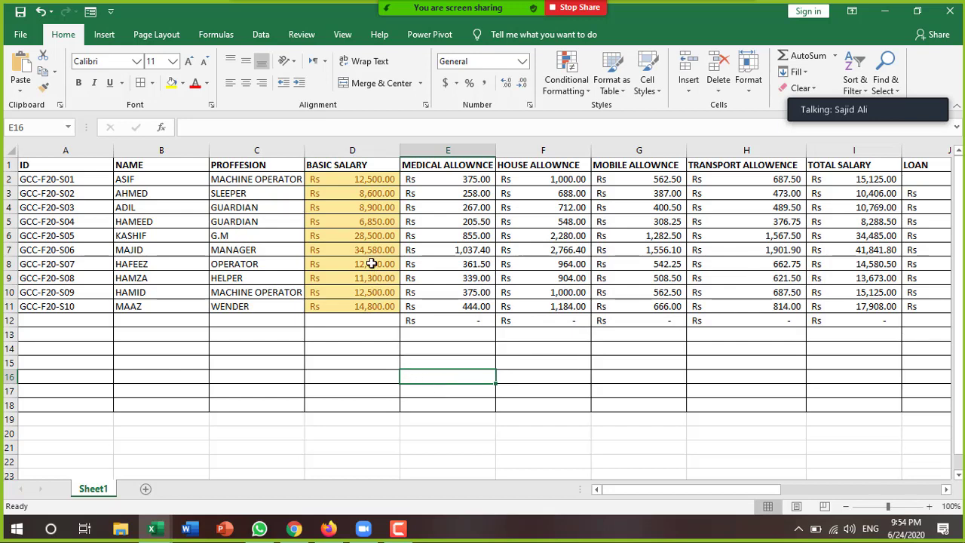
key("ctrl+z")
left_click(376, 360)
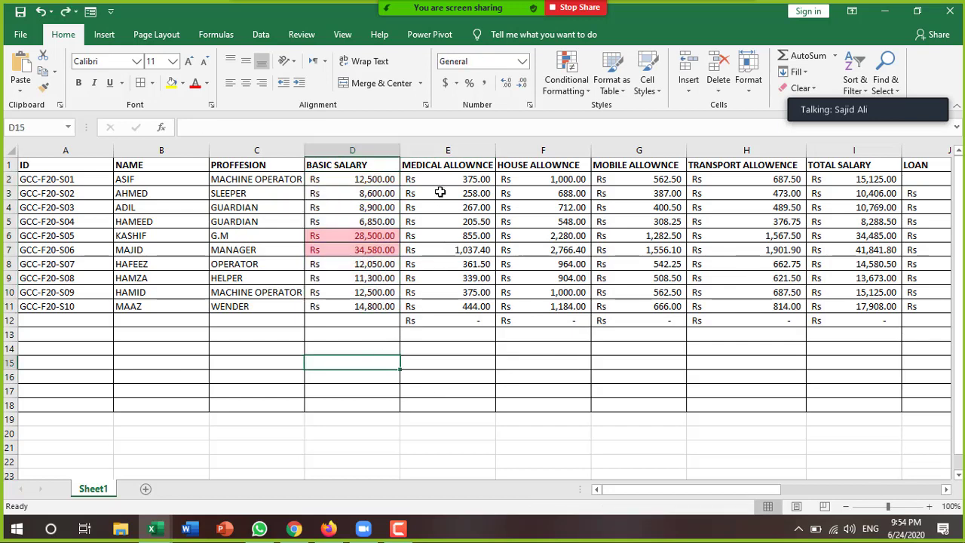
Select the Medical Allowance values E2:E12 and start a Less Than highlight rule.
left_click_drag(426, 178, 467, 315)
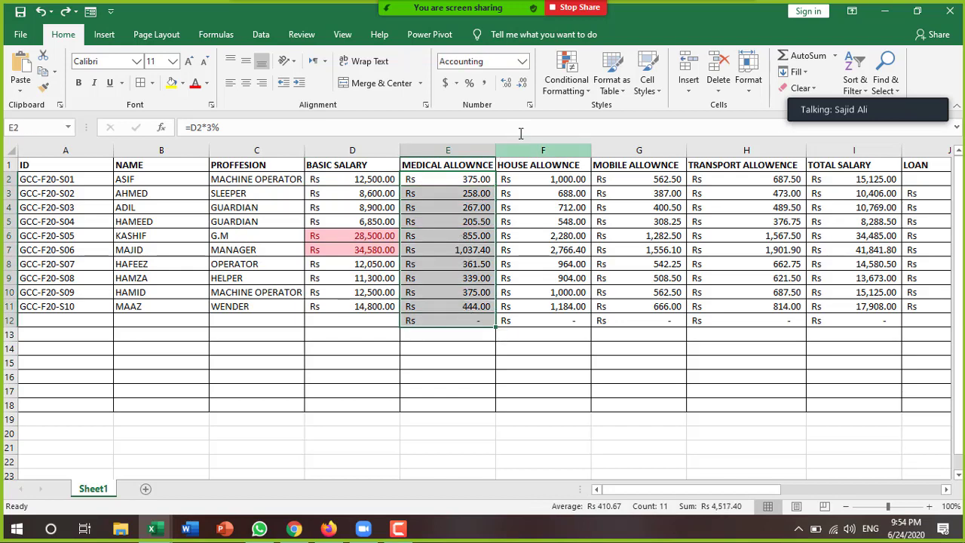
left_click(578, 97)
mouse_move(602, 116)
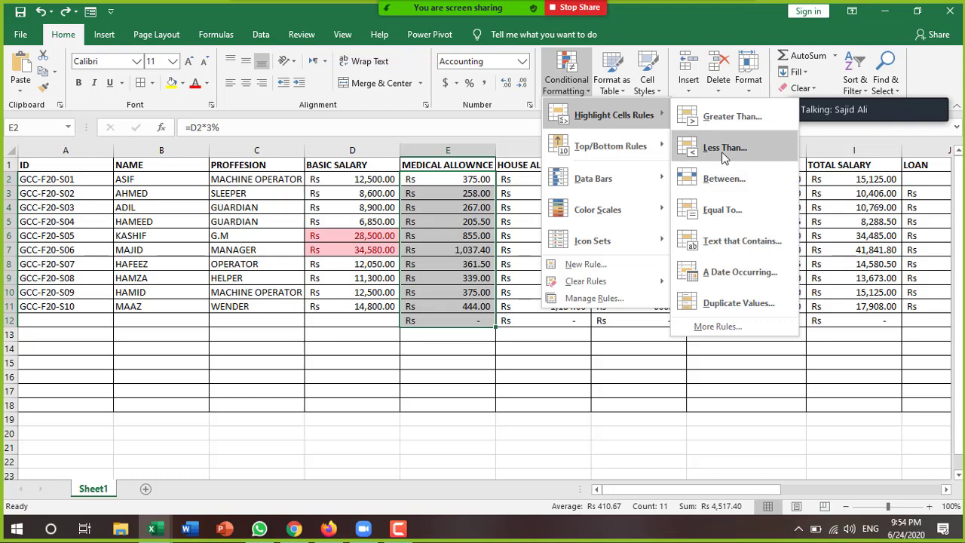
left_click(723, 149)
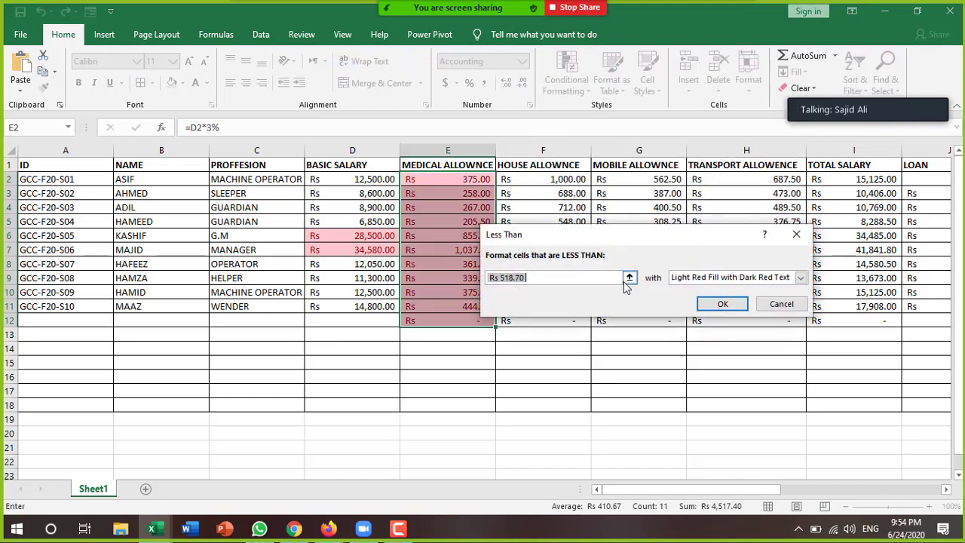
left_click_drag(653, 240, 747, 245)
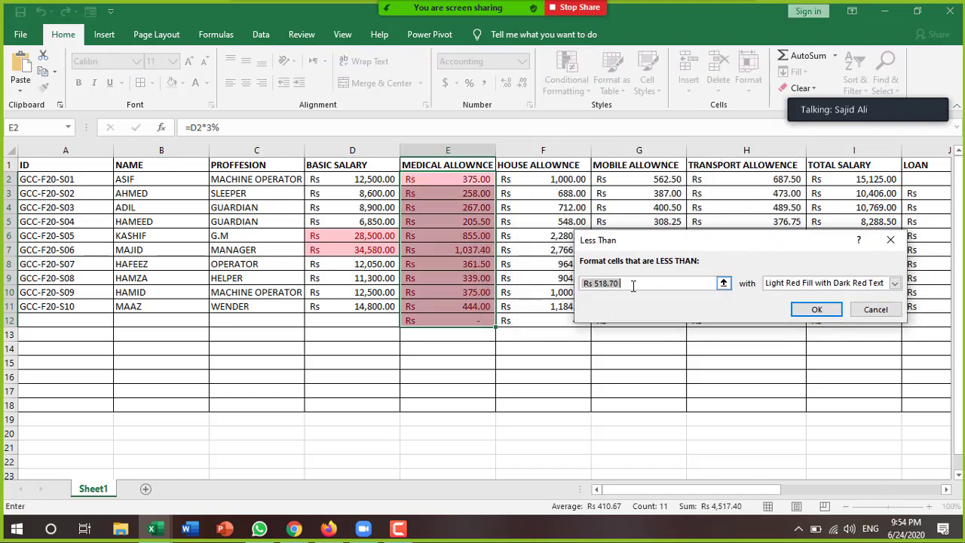
Set the threshold to Rs 318.70 with Yellow Fill and Dark Yellow Text, and apply it.
left_click(598, 282)
type("30")
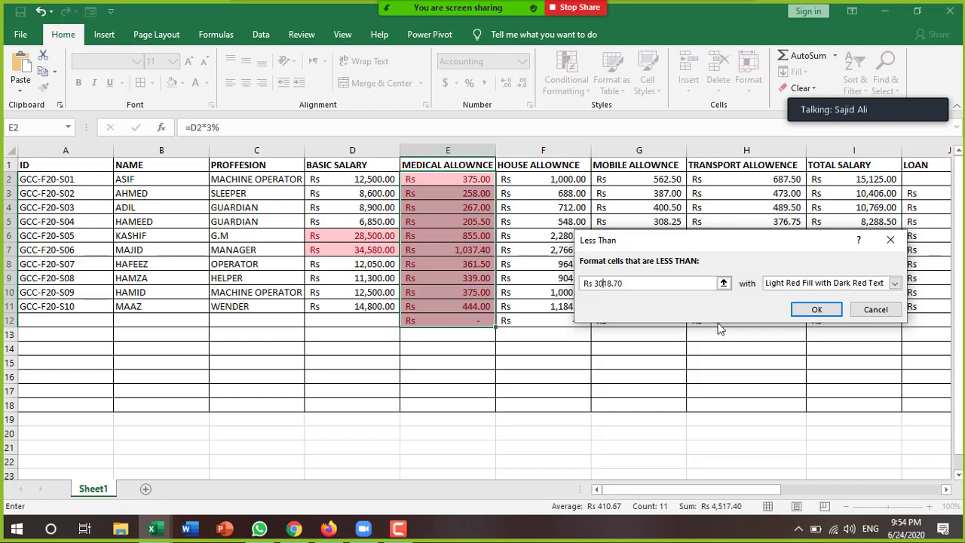
key("BackSpace")
left_click(894, 283)
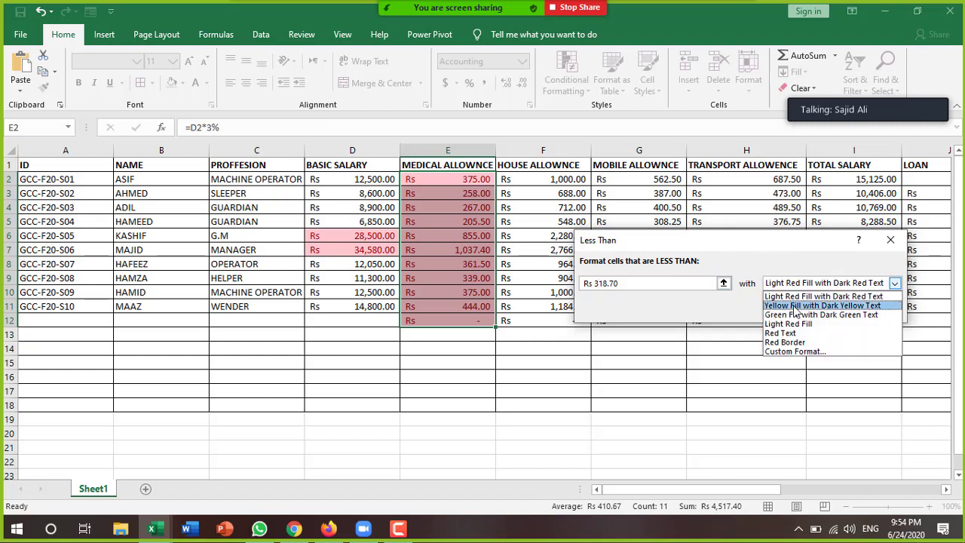
left_click(792, 308)
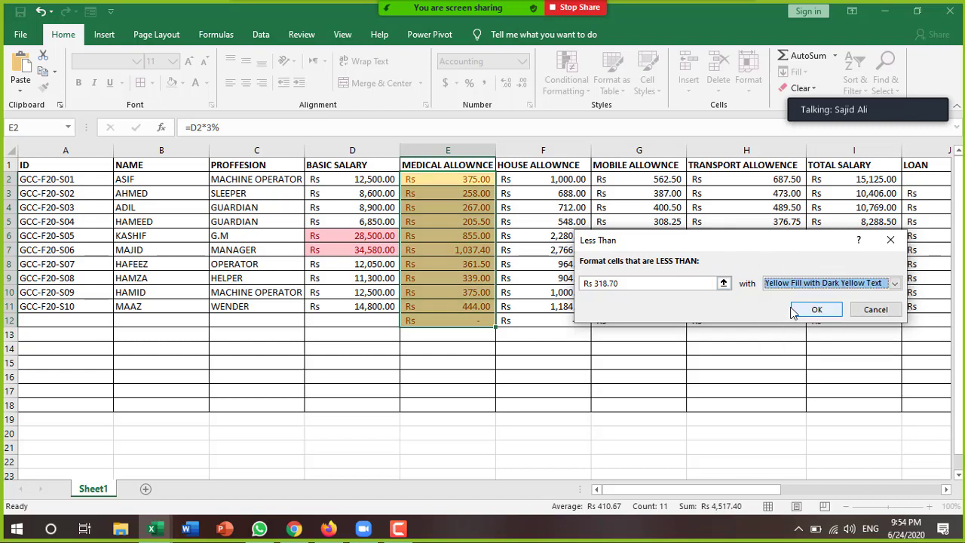
left_click(692, 283)
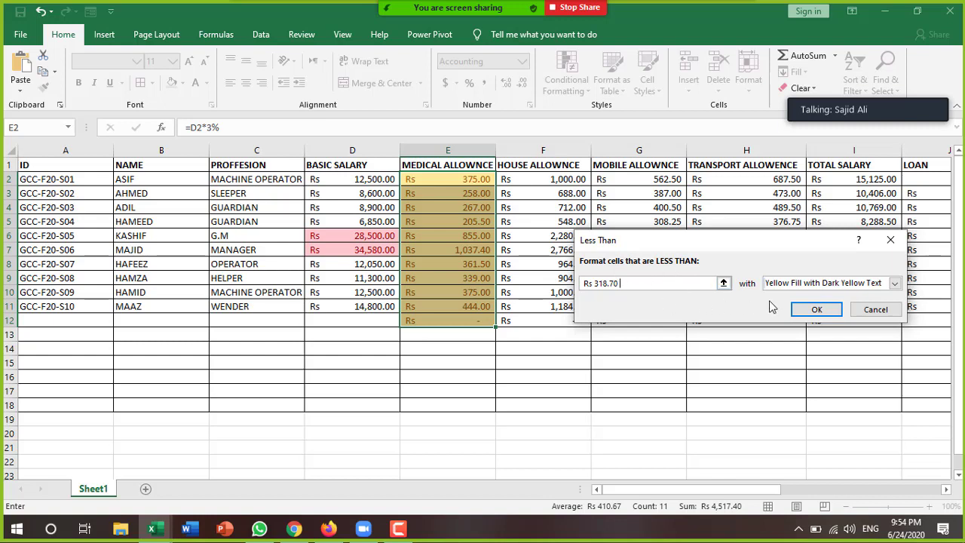
left_click(817, 309)
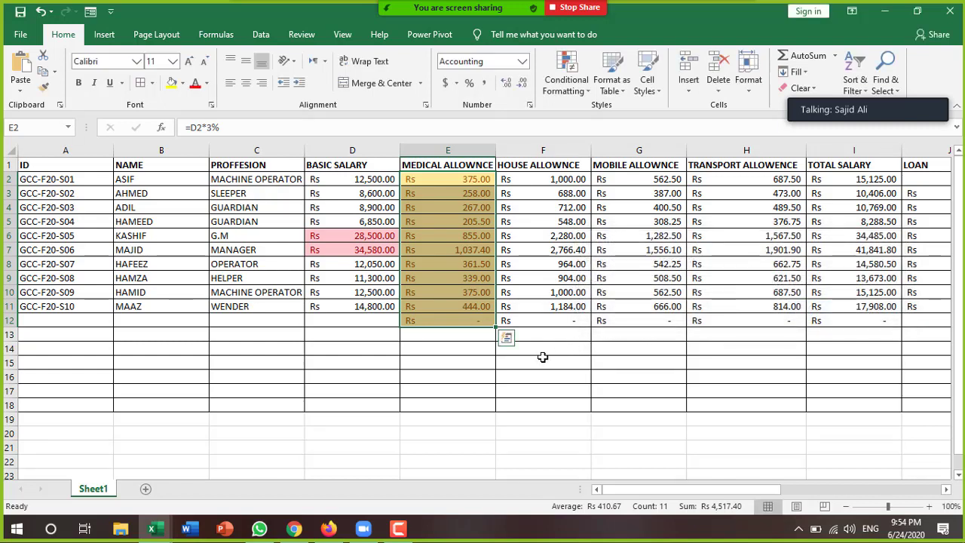
left_click(536, 358)
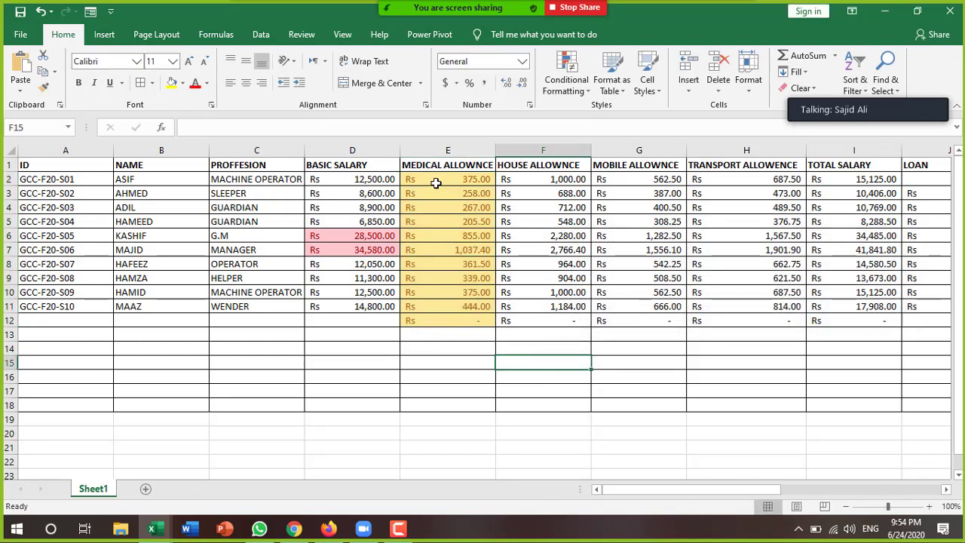
Reselect the Medical Allowance values and start a Less Than rule with Green Fill with Dark Green Text.
left_click_drag(437, 181, 463, 323)
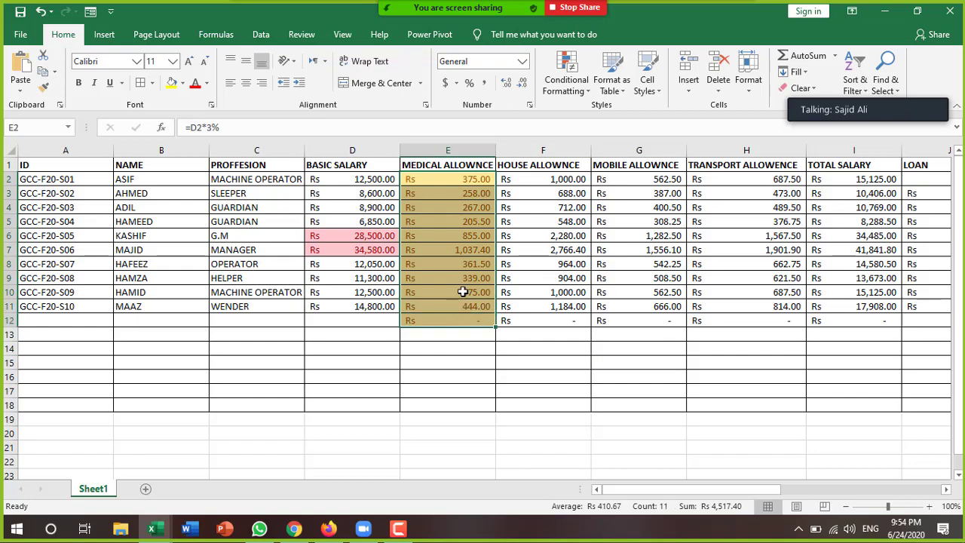
left_click(567, 79)
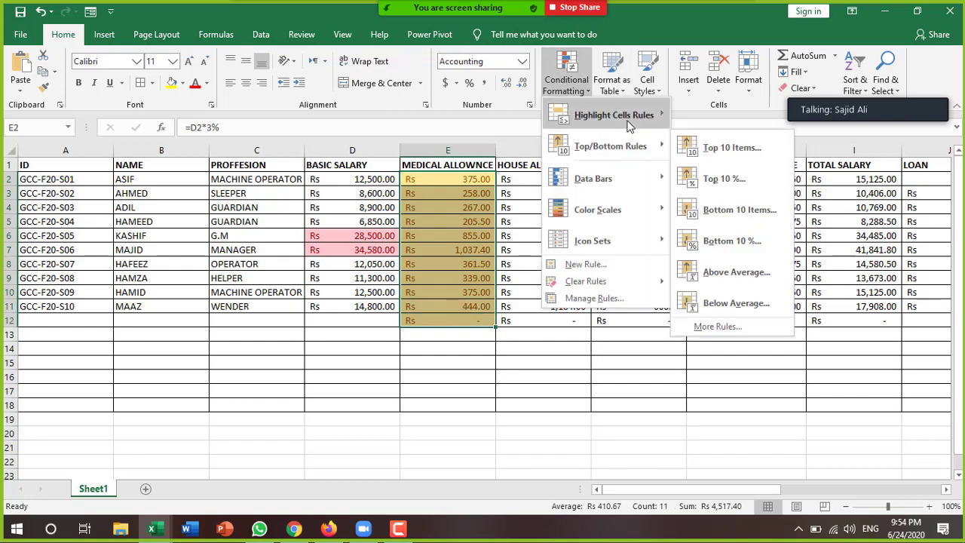
mouse_move(614, 115)
left_click(716, 145)
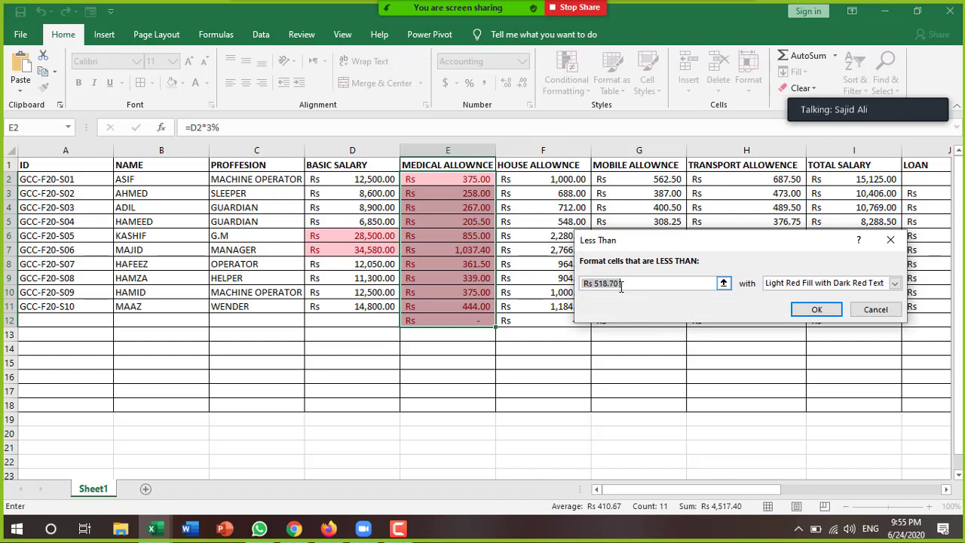
left_click(652, 287)
left_click(895, 284)
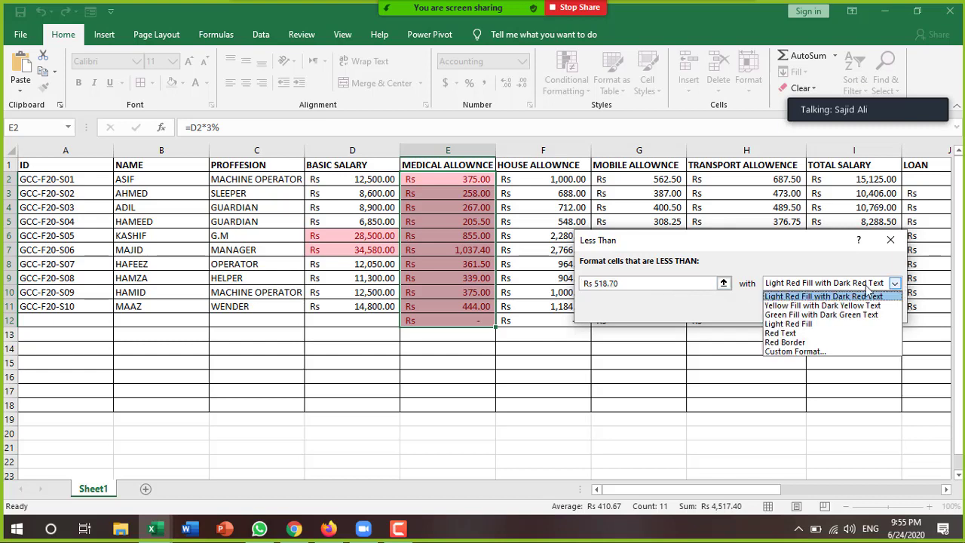
left_click(773, 315)
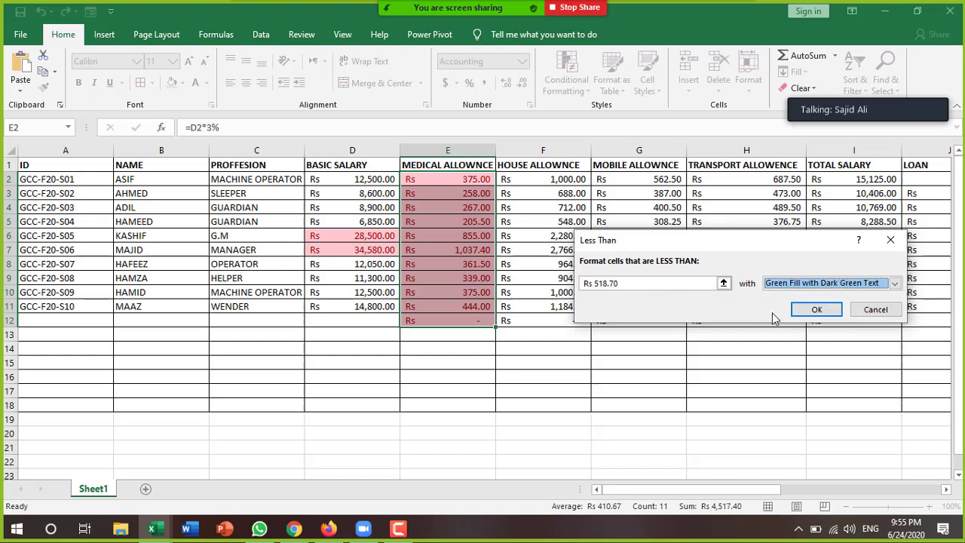
Set the Less Than threshold to 400 and apply the rule.
left_click(684, 282)
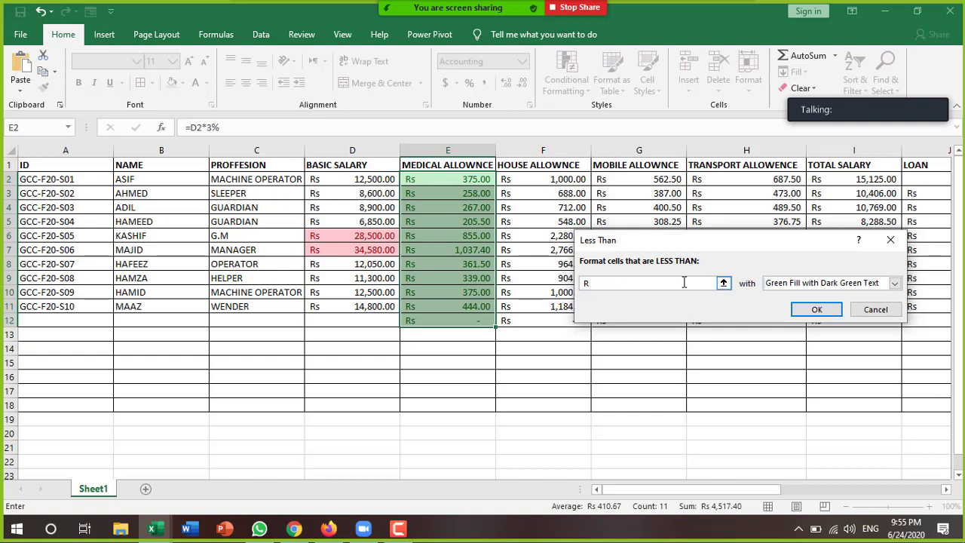
key("BackSpace")
type("500")
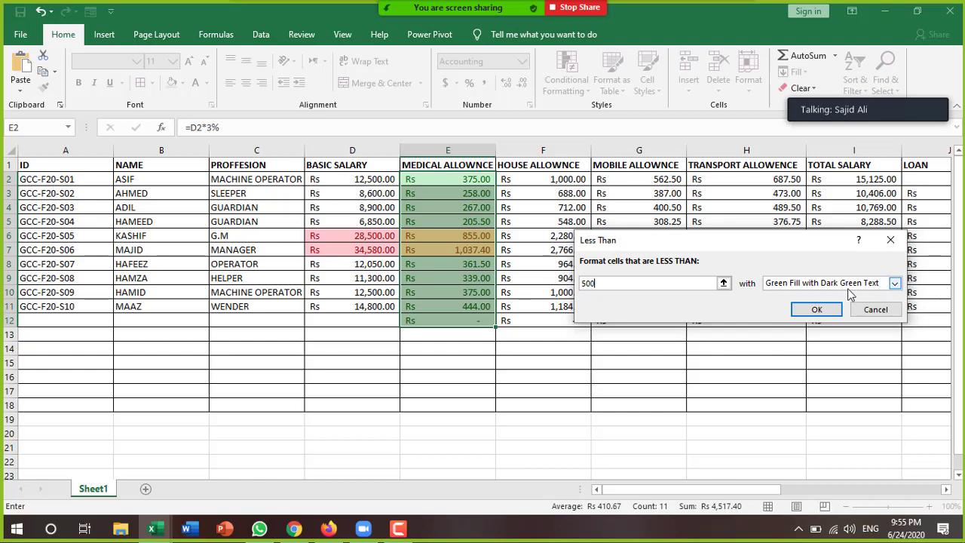
key("BackSpace")
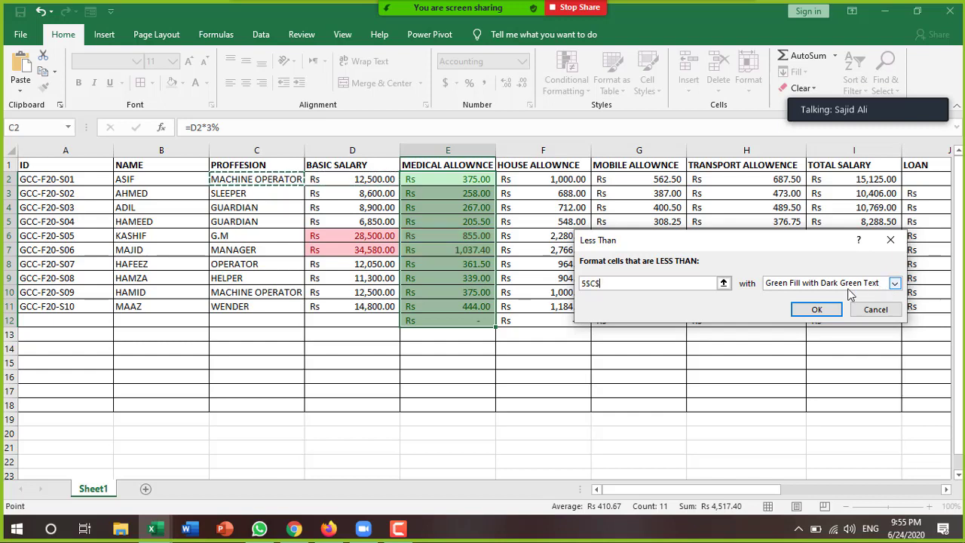
key("BackSpace")
key("BackSpace")
type("00")
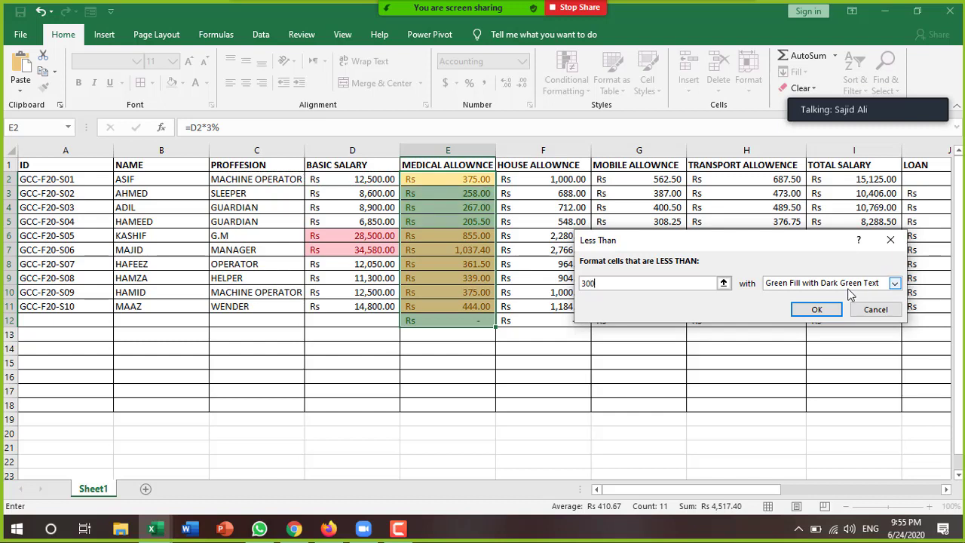
key("BackSpace")
key("BackSpace")
key("BackSpace")
type("25")
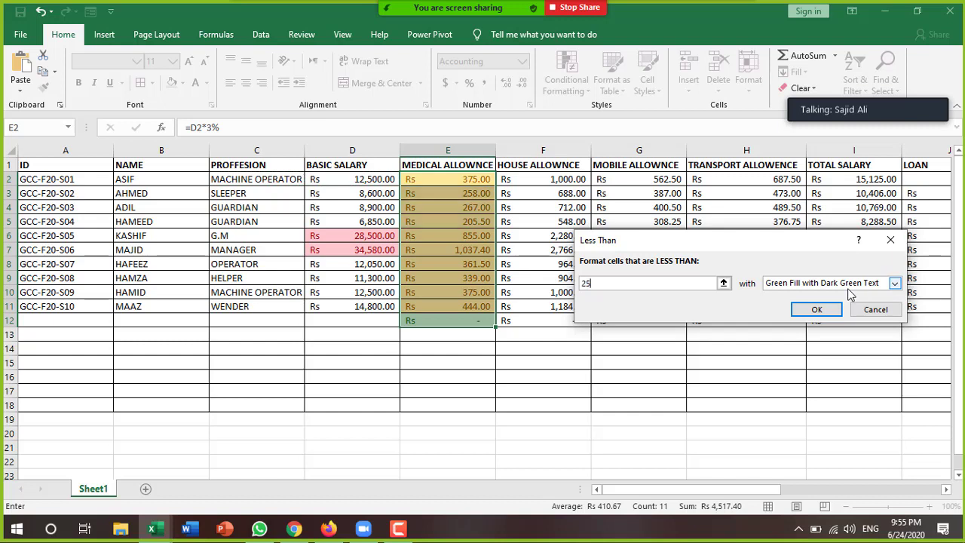
type("0")
key("BackSpace")
key("BackSpace")
type("00")
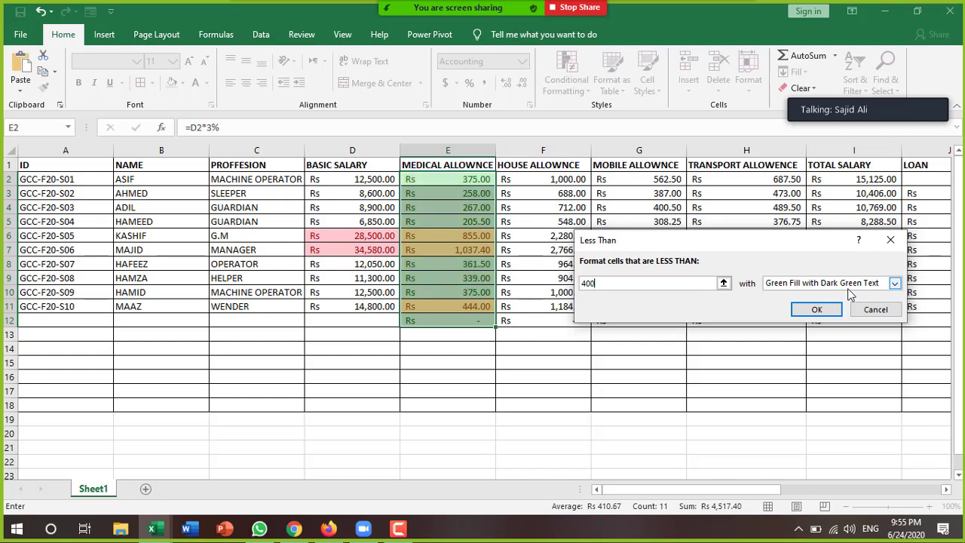
left_click(817, 309)
left_click(618, 361)
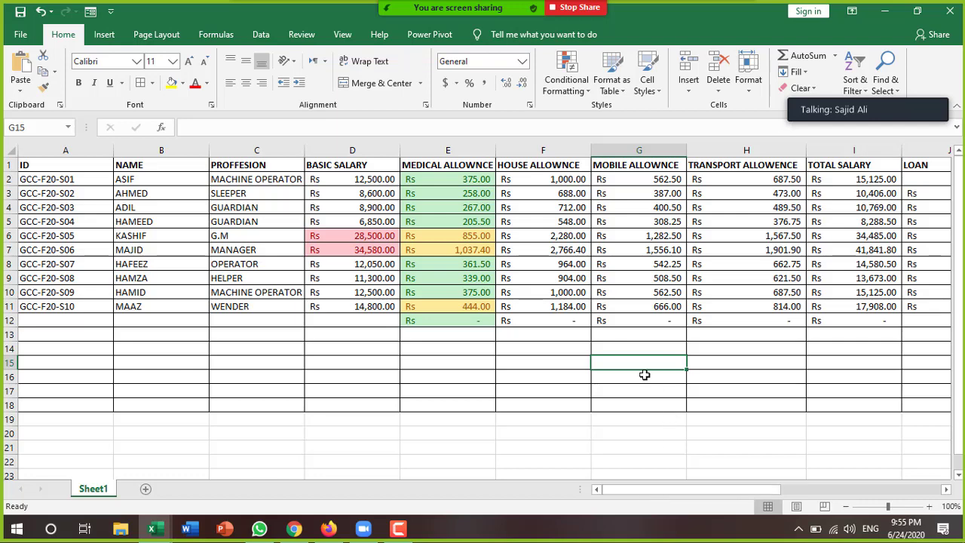
Try AutoFilter dropdowns on the header row, then remove them again.
left_click(587, 90)
mouse_move(599, 125)
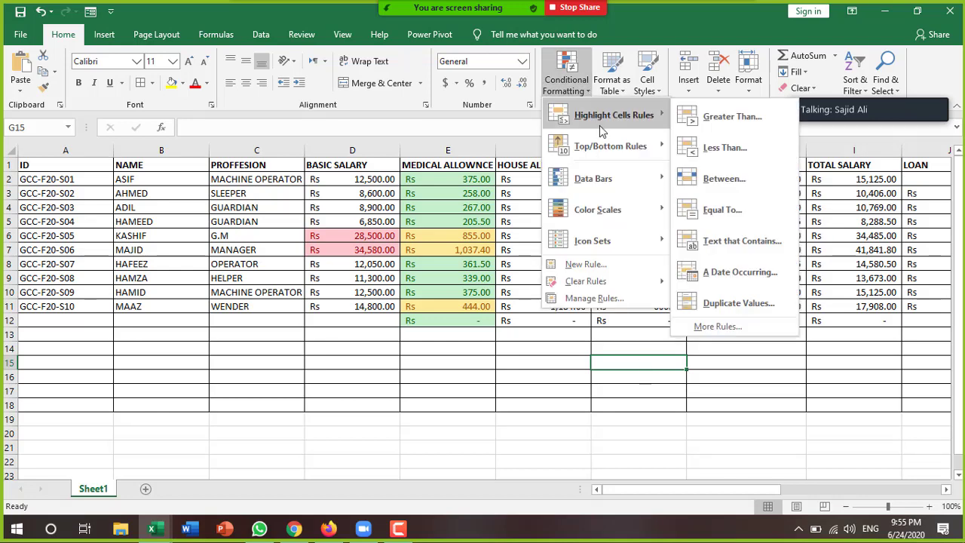
left_click(384, 365)
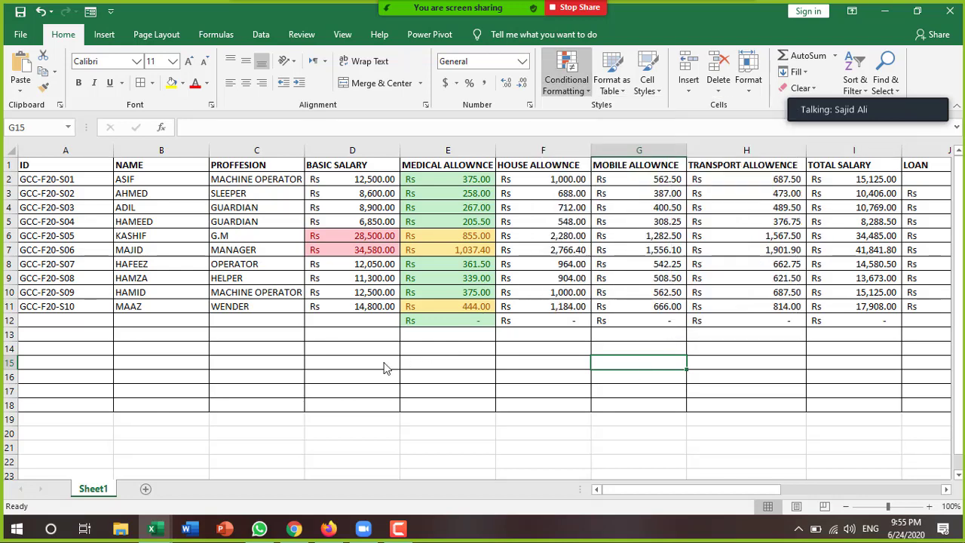
left_click(70, 164)
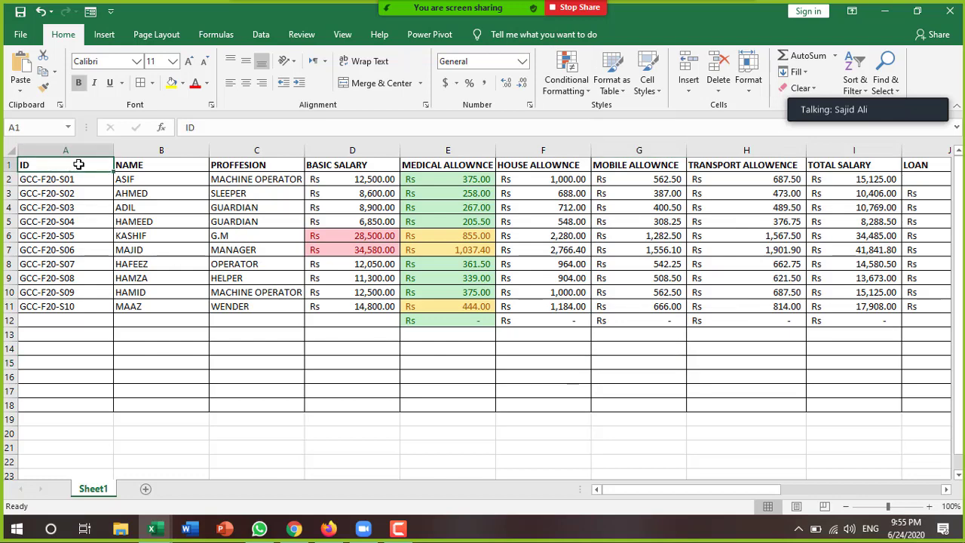
key("shift+Right")
key("shift+Right")
key("shift+Right")
key("shift+Right")
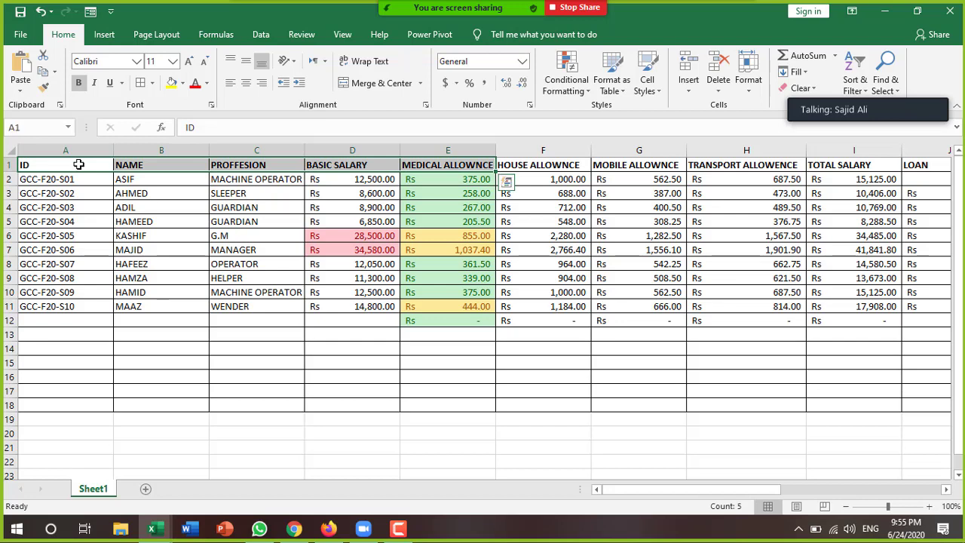
key("ctrl+shift+l")
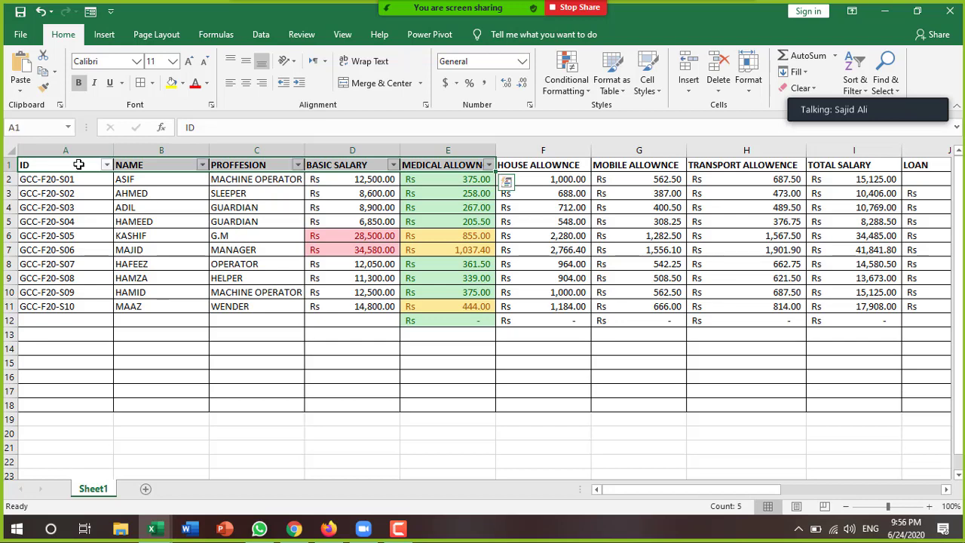
left_click(151, 204)
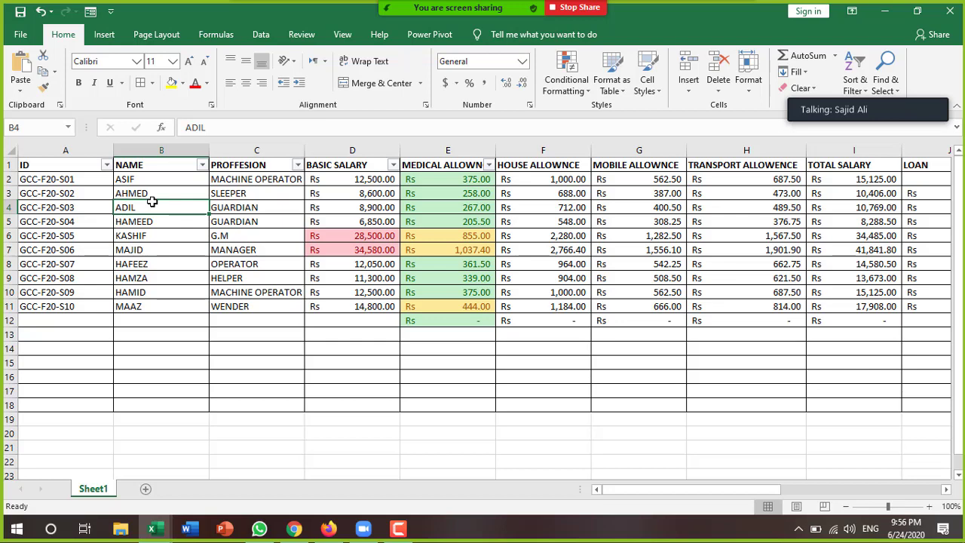
key("ctrl+shift+l")
key("shift+Up")
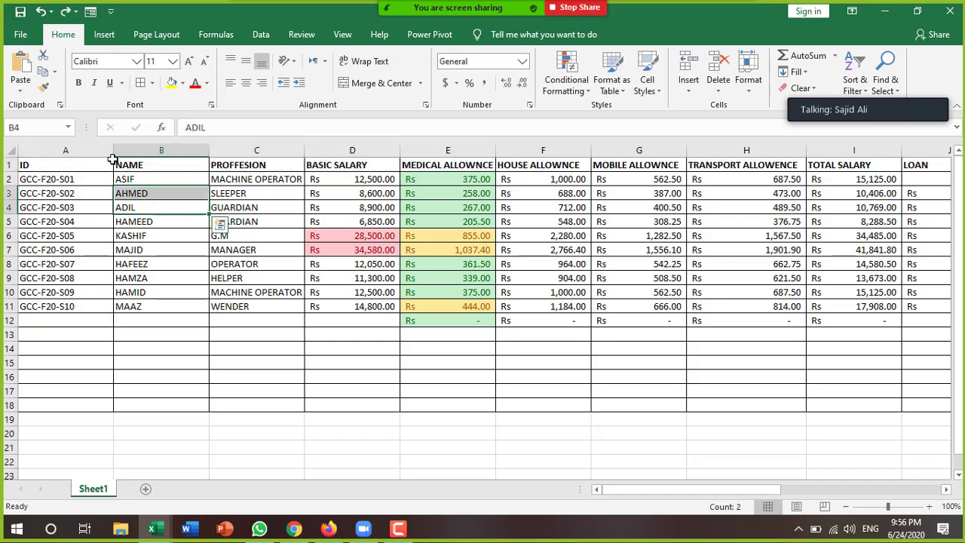
Apply AutoFilter dropdowns to only the ID and NAME headers in A1:B1.
left_click(93, 168)
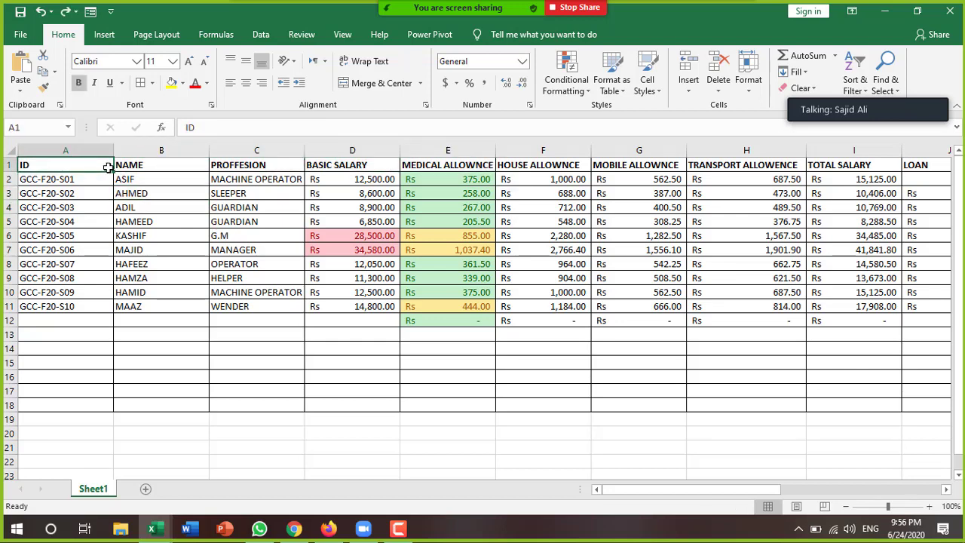
key("ctrl+shift+l")
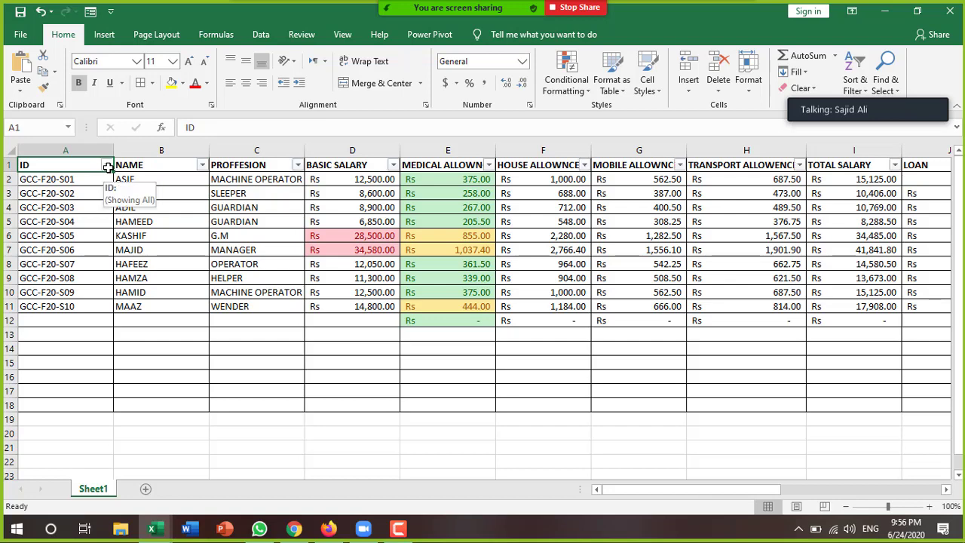
key("ctrl+shift+l")
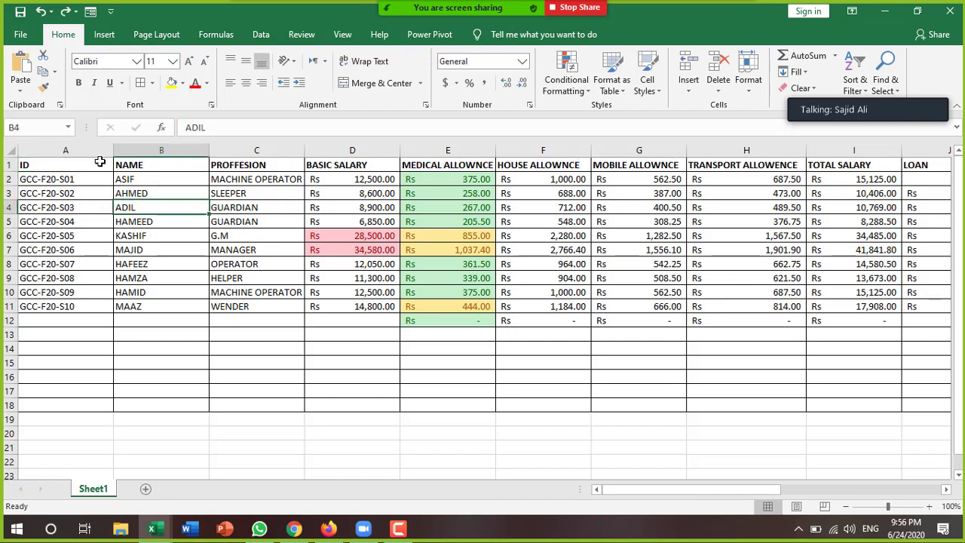
left_click_drag(75, 165, 128, 165)
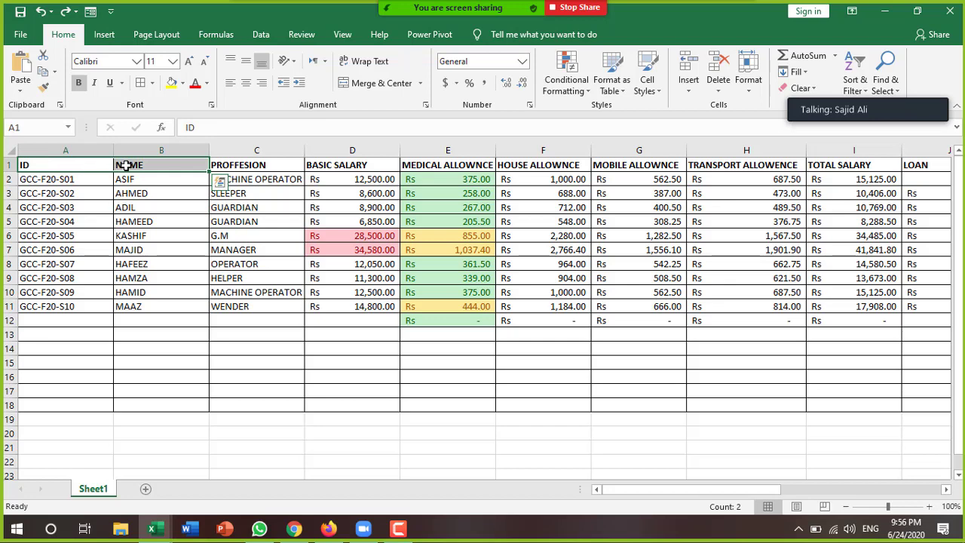
key("ctrl+shift+l")
left_click(125, 194)
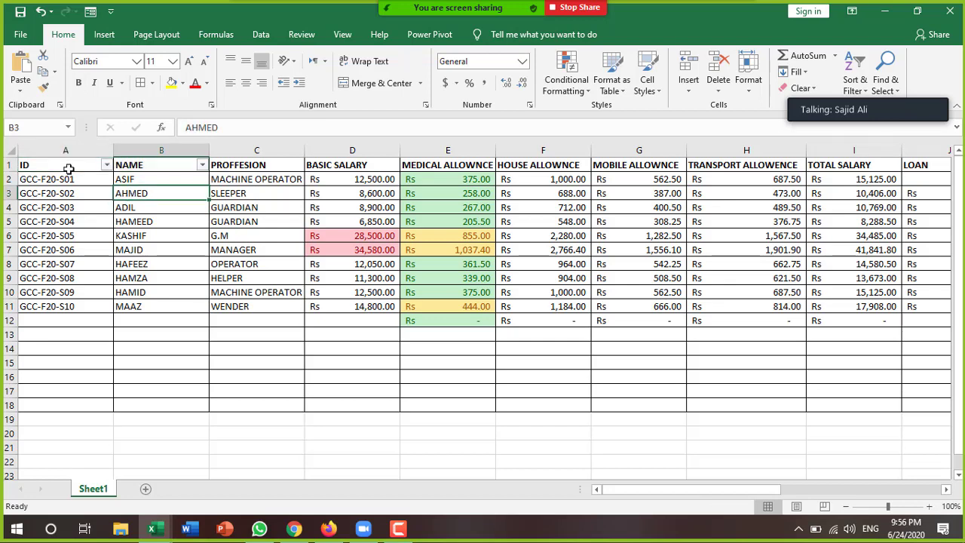
left_click(328, 310)
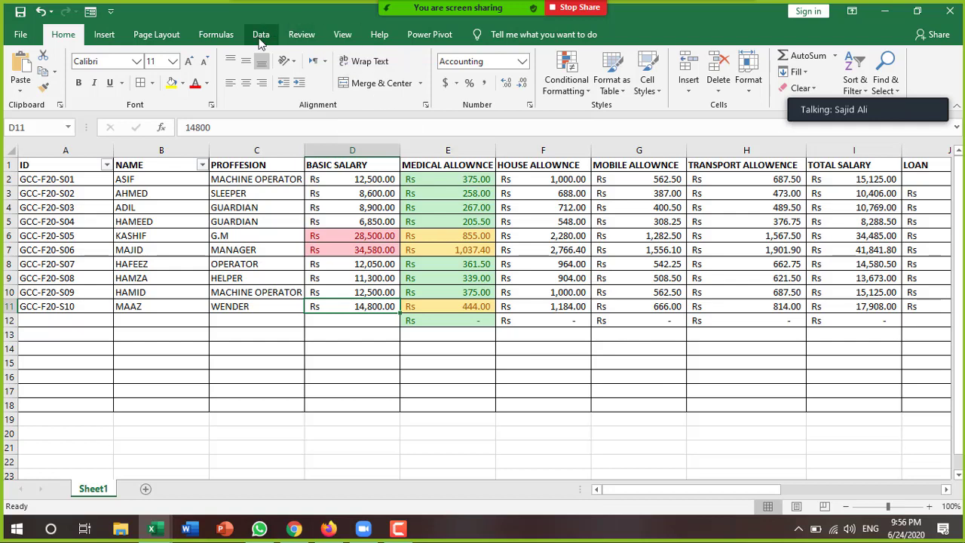
Show the Page Layout options, then switch to the Insert options for tables, pictures and charts.
left_click(172, 43)
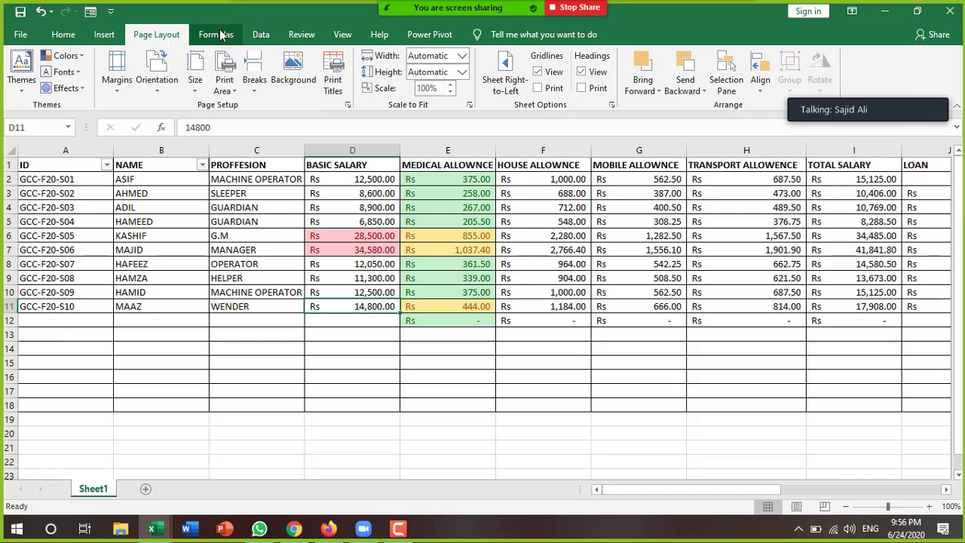
left_click(121, 41)
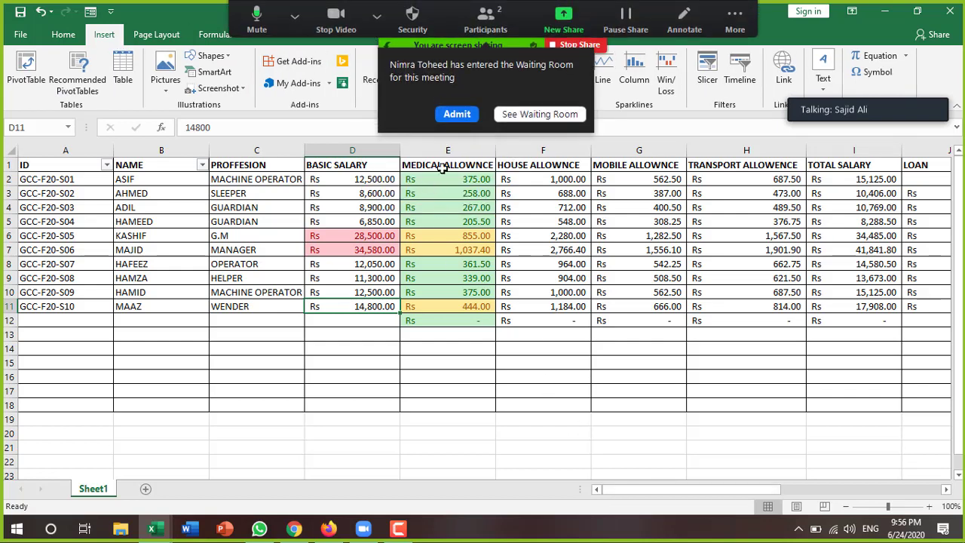
left_click(456, 114)
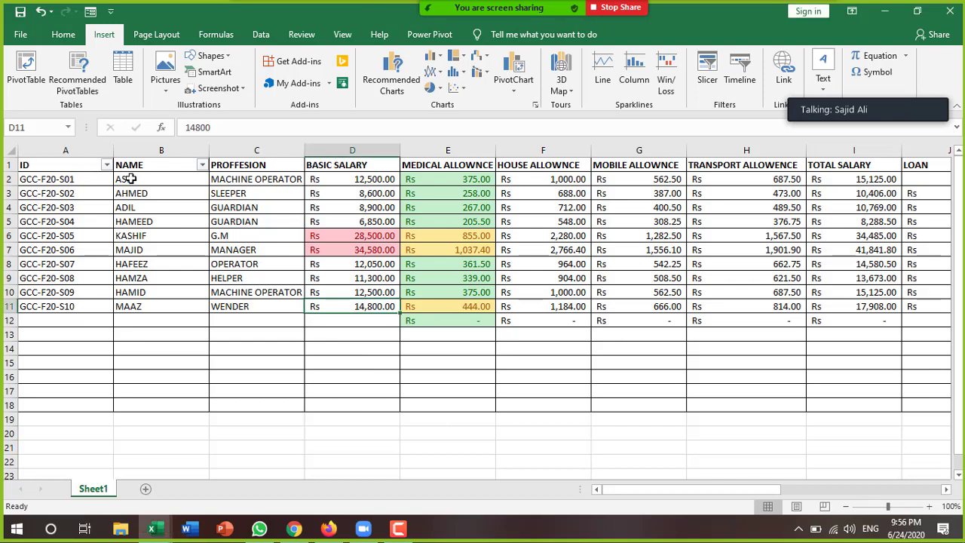
Select names B2:B11, scroll right, and fill the GRAND TOTAL formula from Q2 down to Q13.
left_click_drag(130, 178, 123, 302)
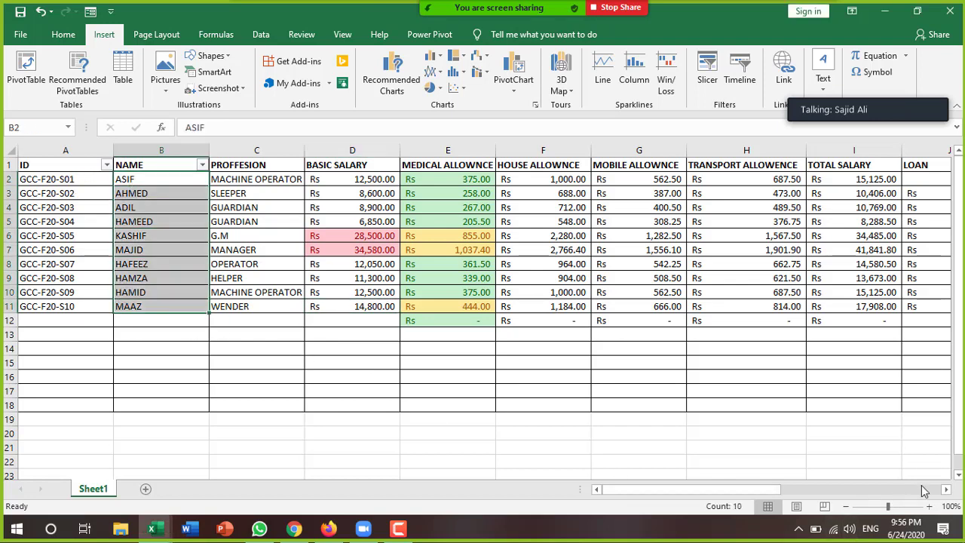
left_click(947, 490)
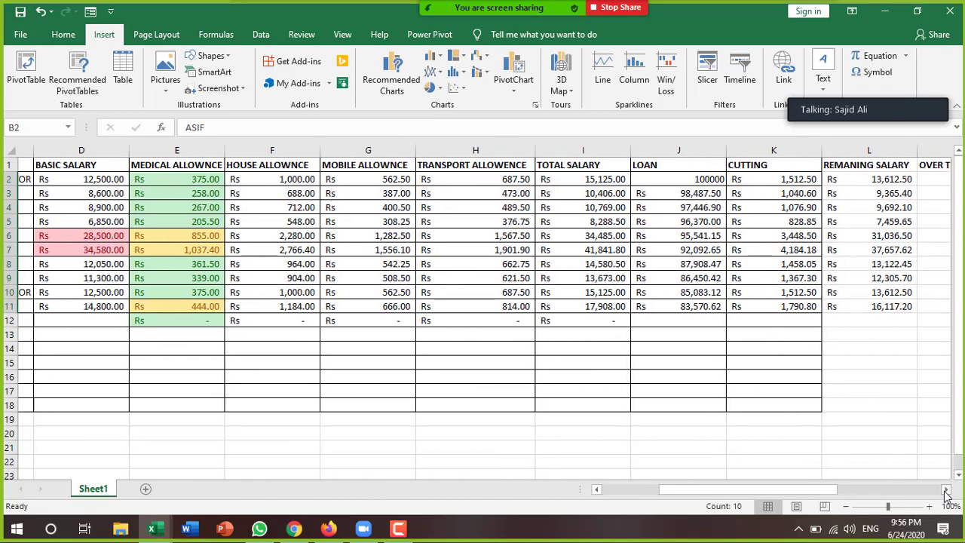
left_click(947, 491)
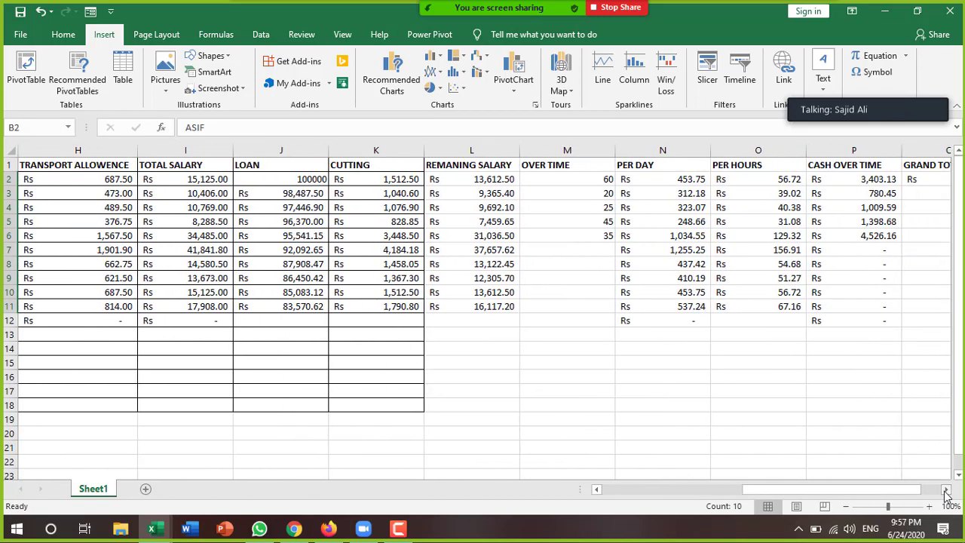
left_click(948, 491)
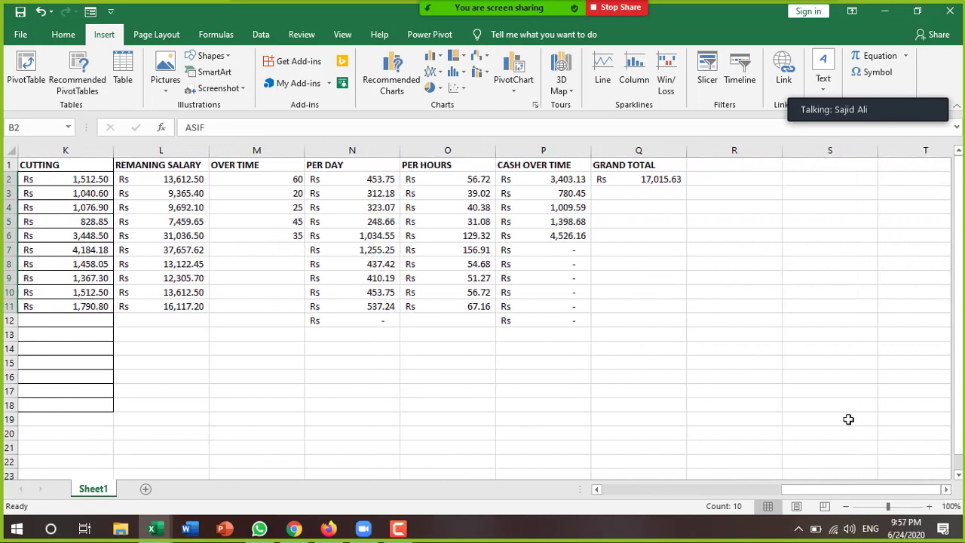
left_click(669, 184)
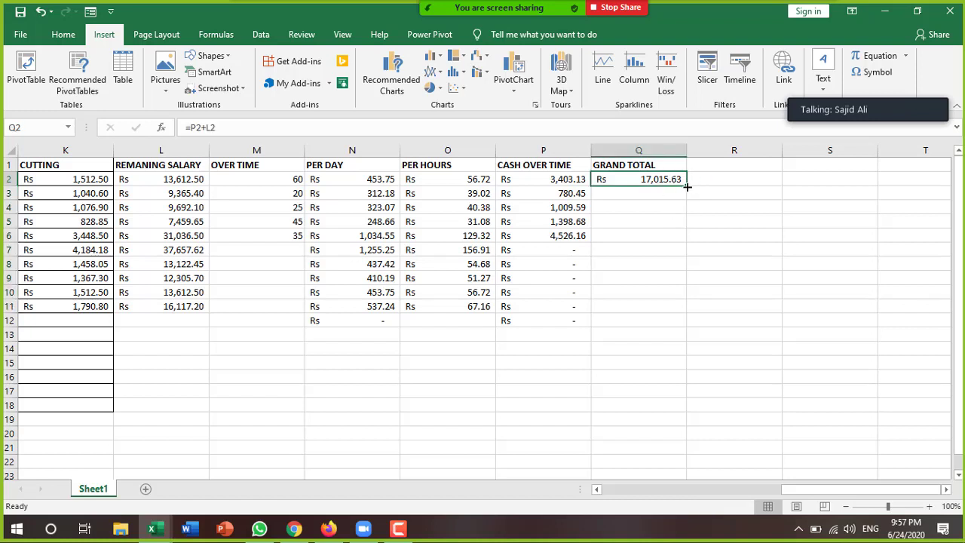
left_click_drag(686, 186, 695, 336)
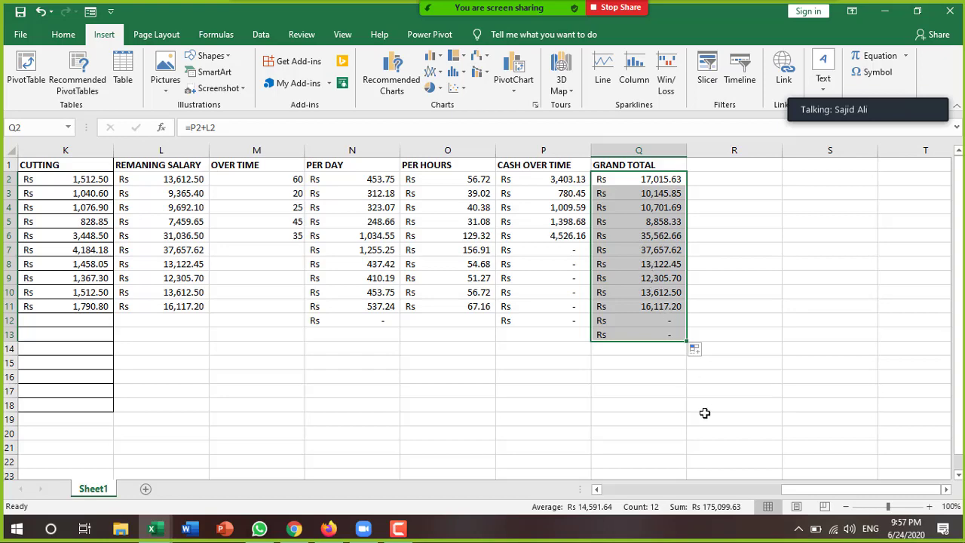
left_click(598, 490)
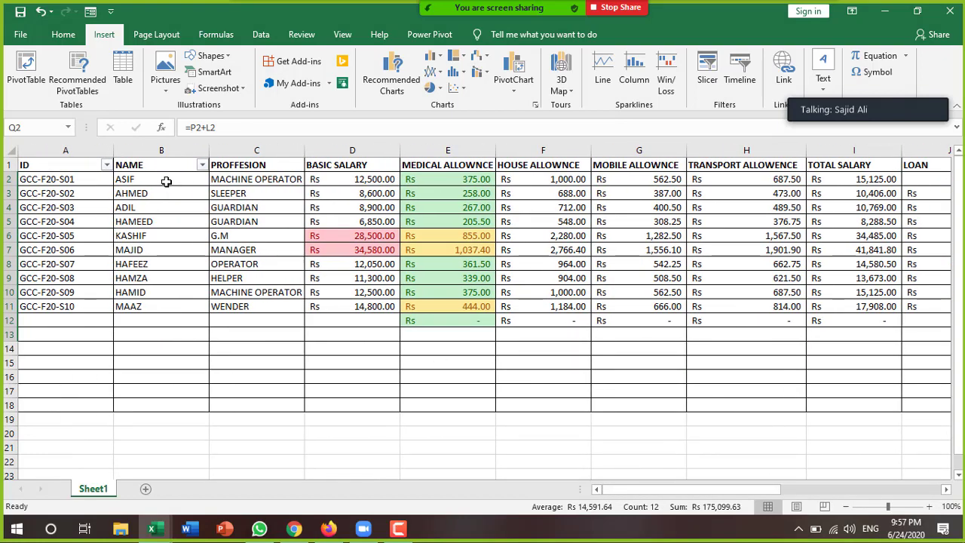
Reselect the ten names, scroll to GRAND TOTAL, and select its values as chart data.
left_click_drag(166, 181, 181, 252)
left_click(188, 292)
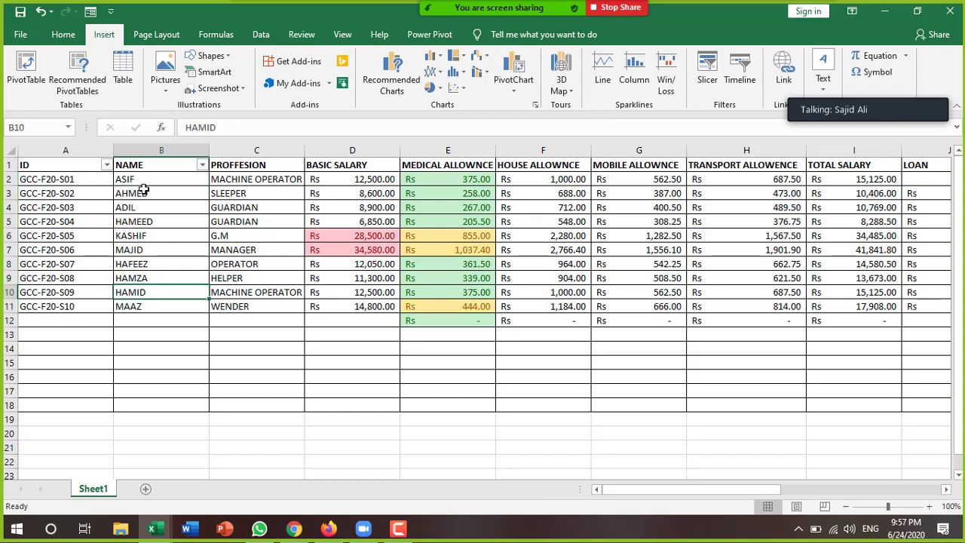
left_click_drag(143, 181, 173, 304)
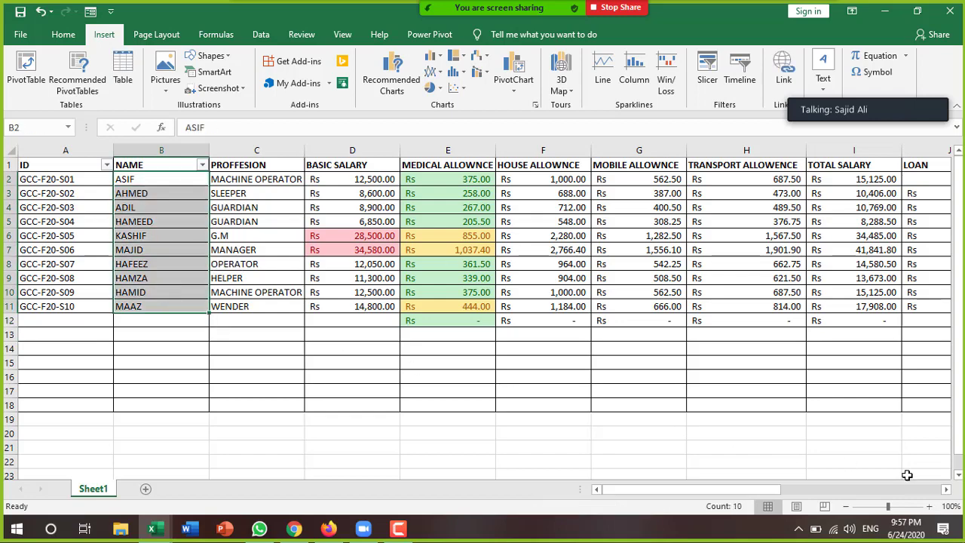
left_click(949, 490)
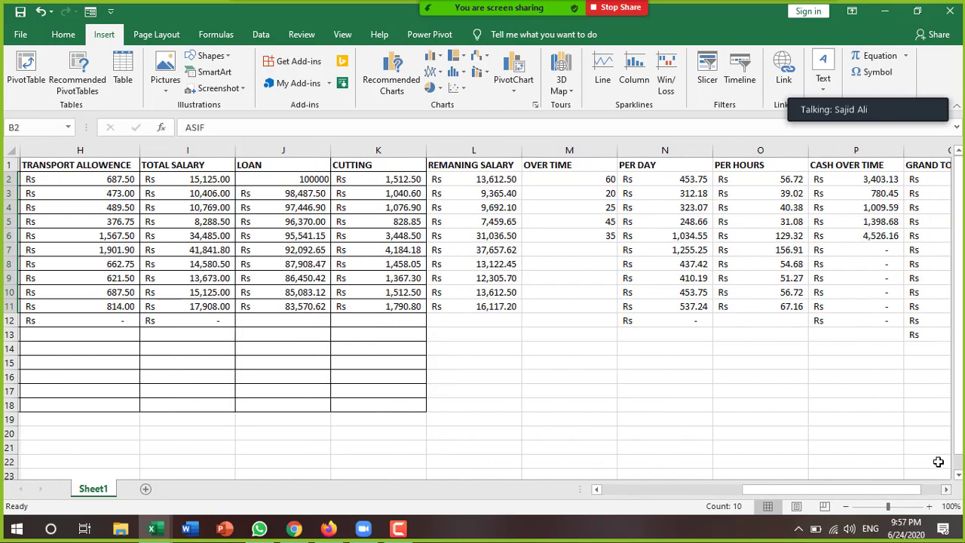
left_click(947, 490)
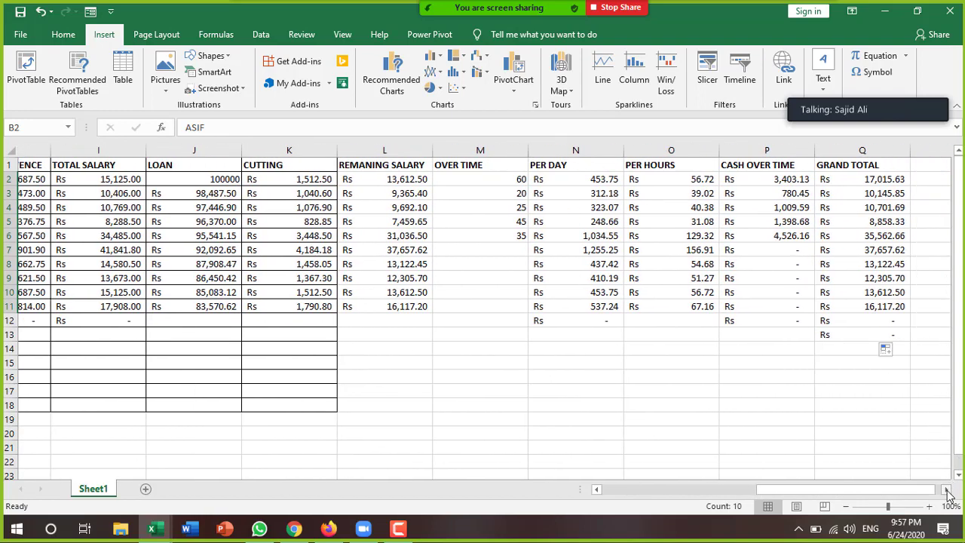
left_click(947, 490)
left_click_drag(641, 181, 665, 334)
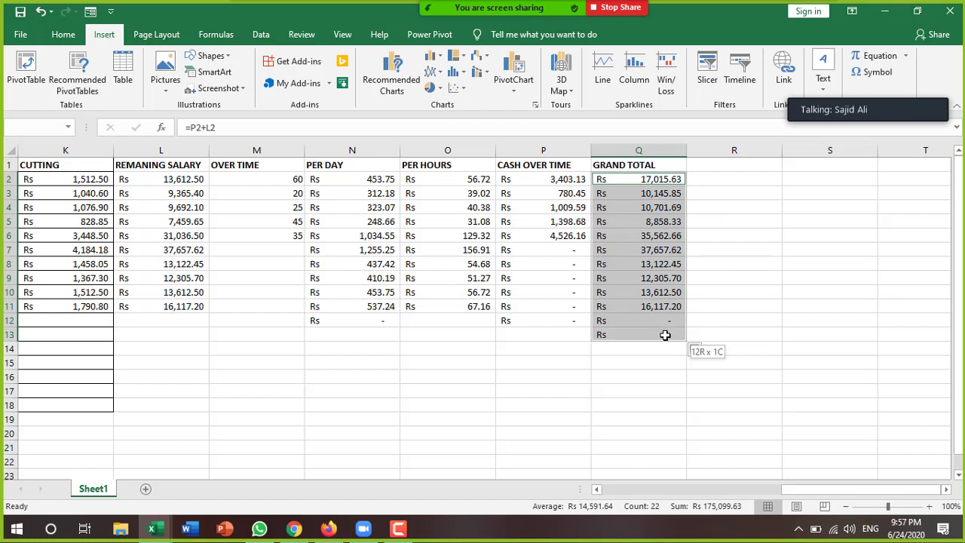
Insert a clustered column chart of GRAND TOTAL, move it beside the column, and apply a hatched style.
left_click(441, 59)
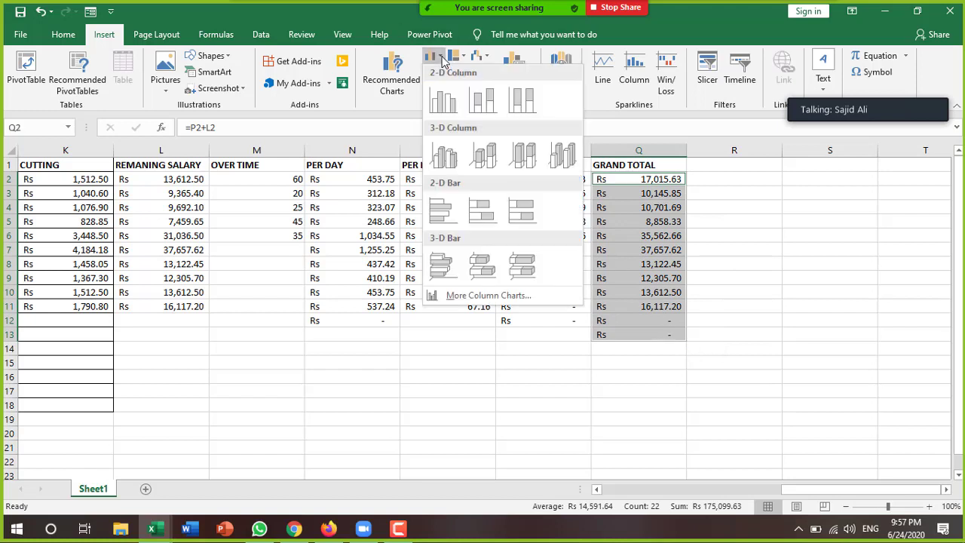
left_click(450, 106)
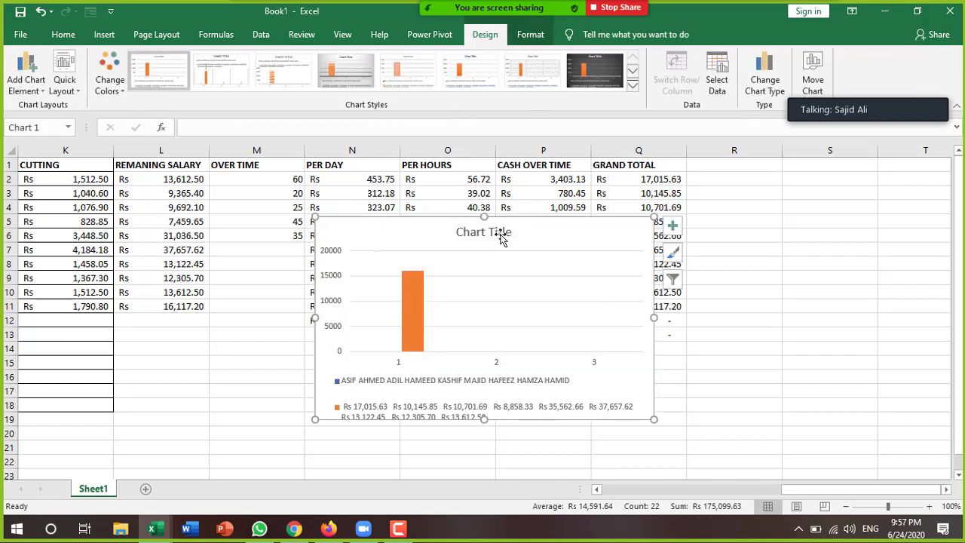
mouse_move(527, 228)
left_mouse_down()
mouse_move(789, 256)
mouse_move(807, 201)
left_mouse_up()
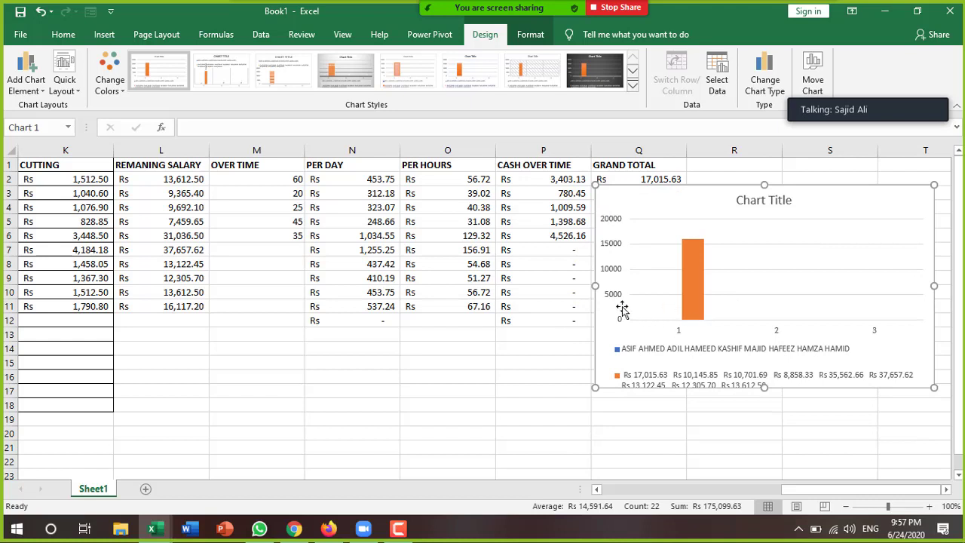
left_click(464, 80)
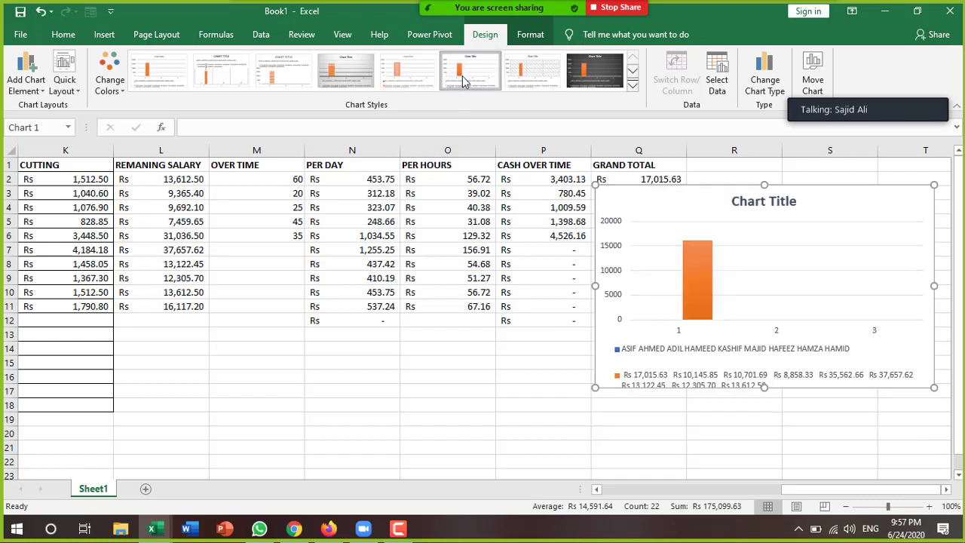
left_click(529, 77)
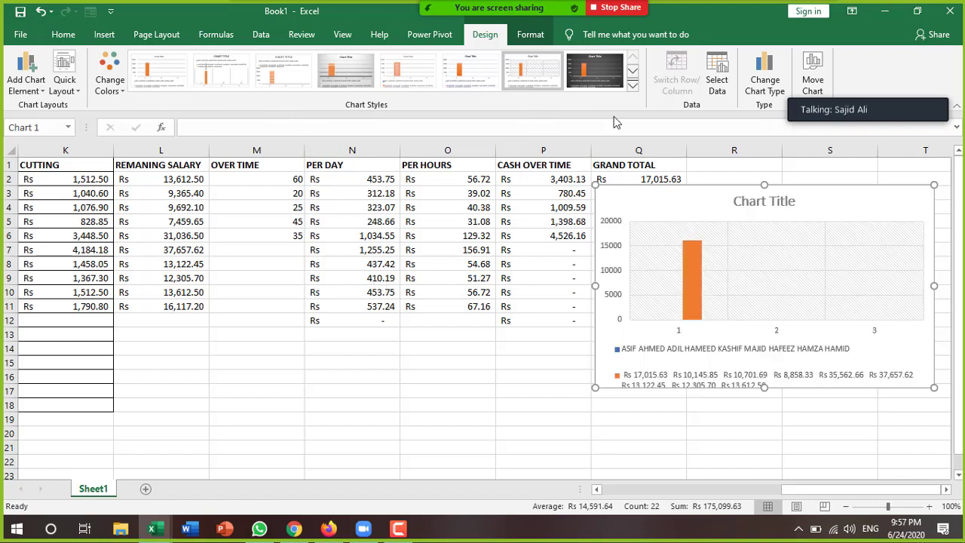
Delete the column chart, select Q2:Q11, and insert a 2-D pie chart of it.
left_click(106, 36)
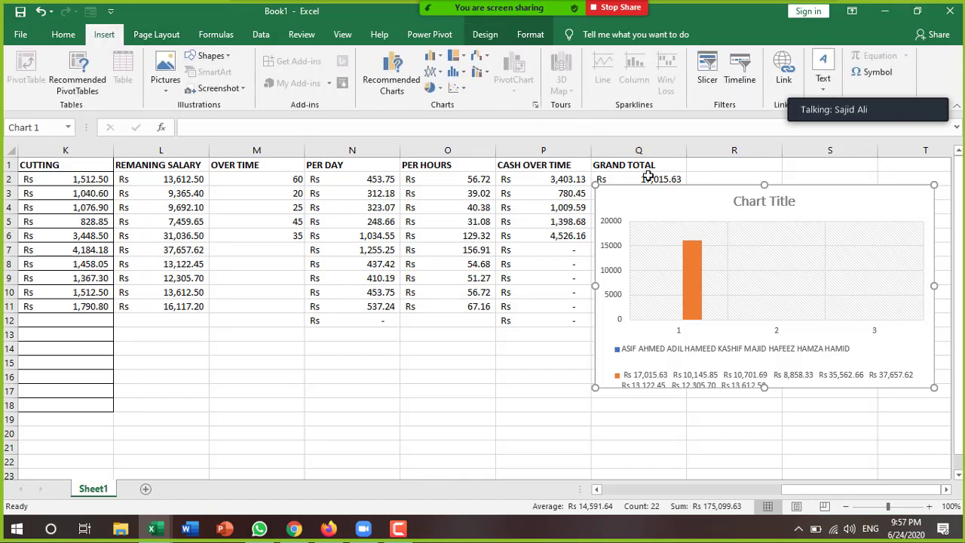
key("Delete")
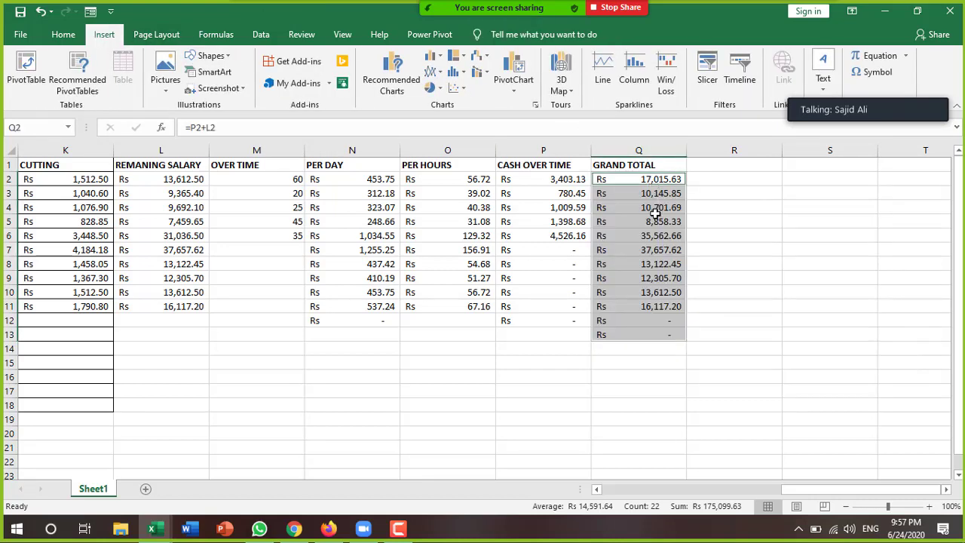
left_click(580, 380)
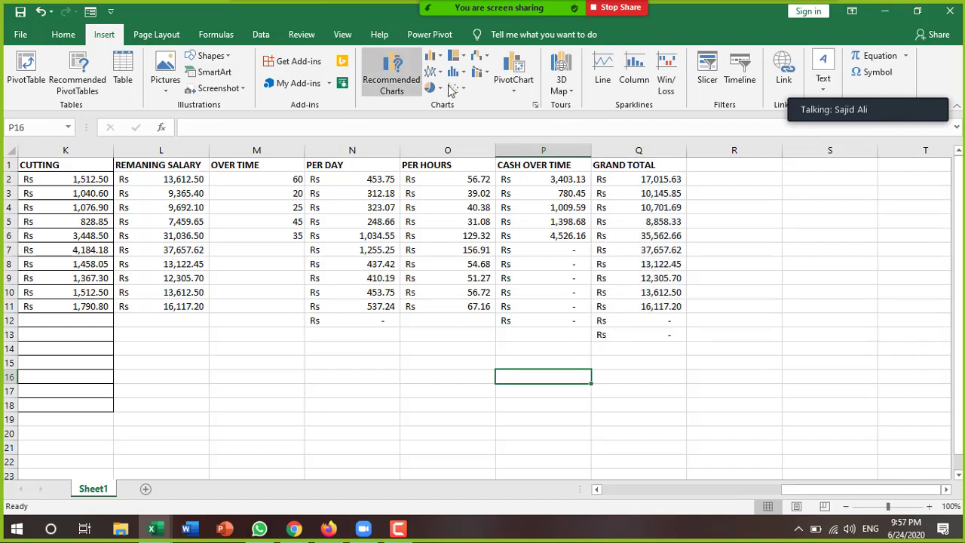
left_click(627, 178)
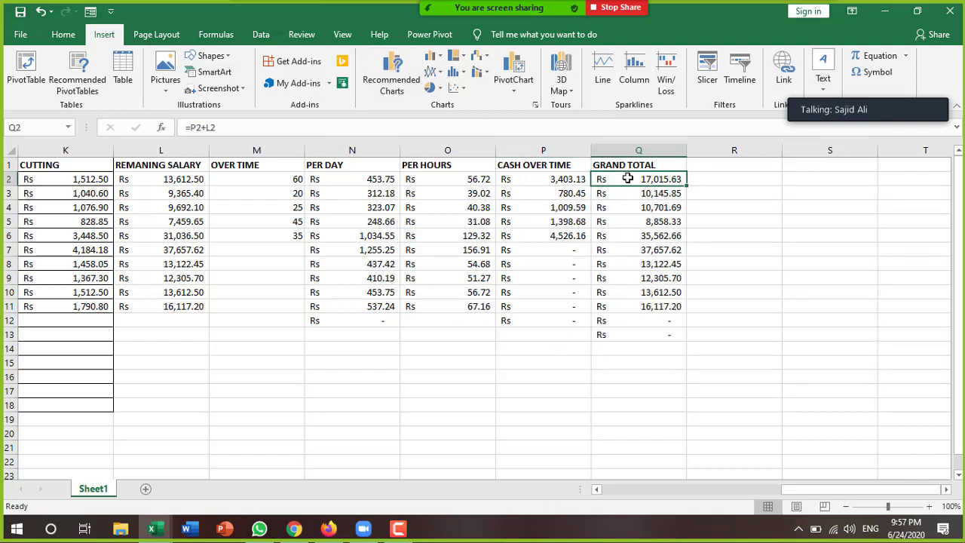
key("shift+Down")
key("shift+Down")
key("shift+Down")
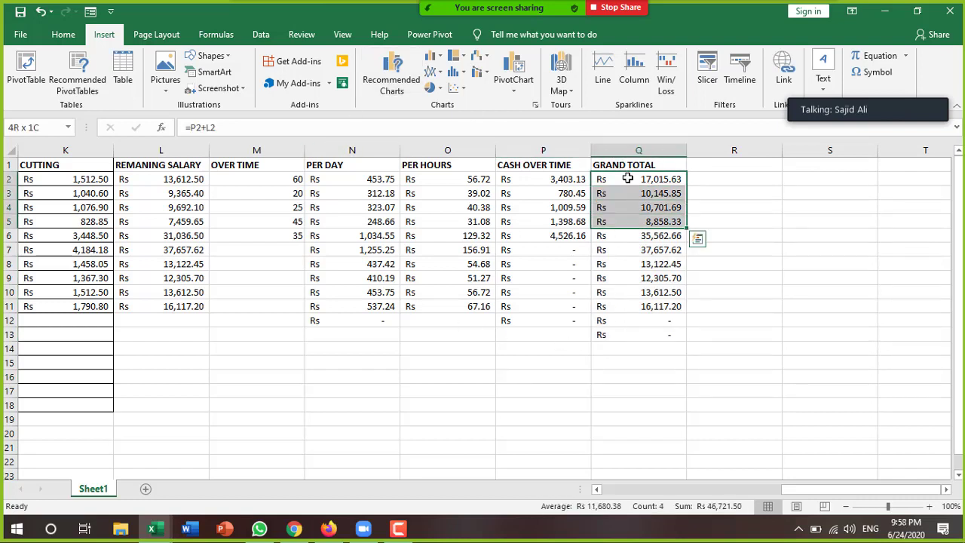
key("shift+Down")
key("shift+Down")
key("shift+Down")
key("shift+Up")
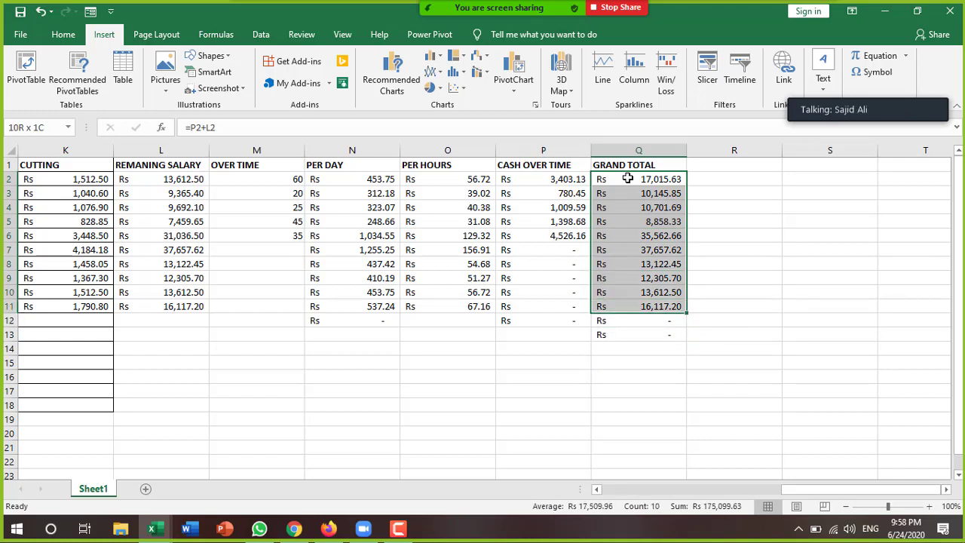
left_click(434, 89)
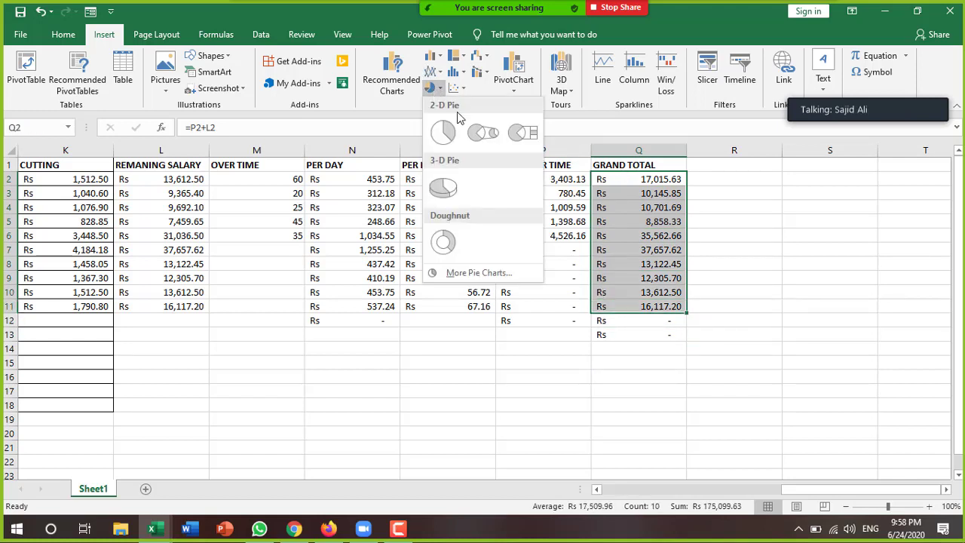
left_click(446, 131)
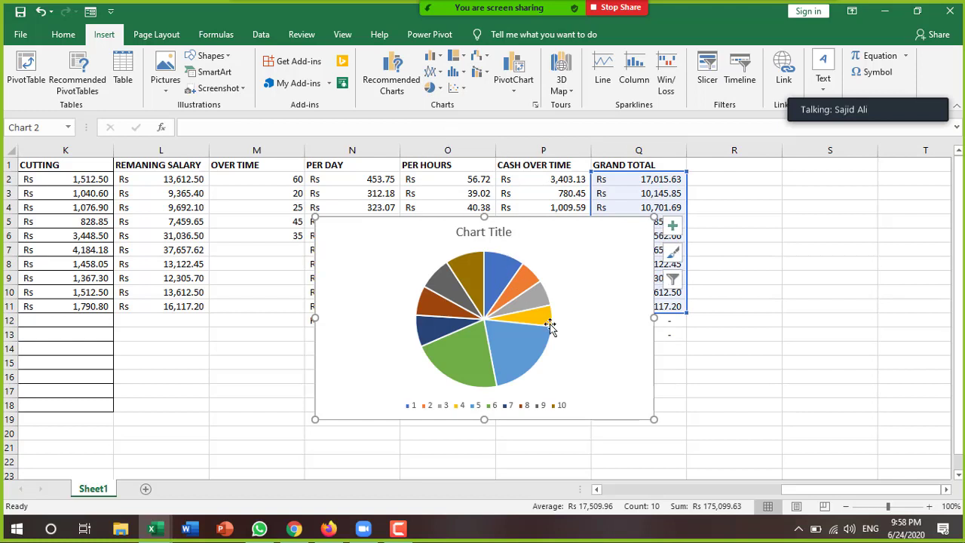
Open Select Data Source for the pie chart, showing range =Sheet1!$Q$2:$Q$11 as Series1.
left_click(675, 226)
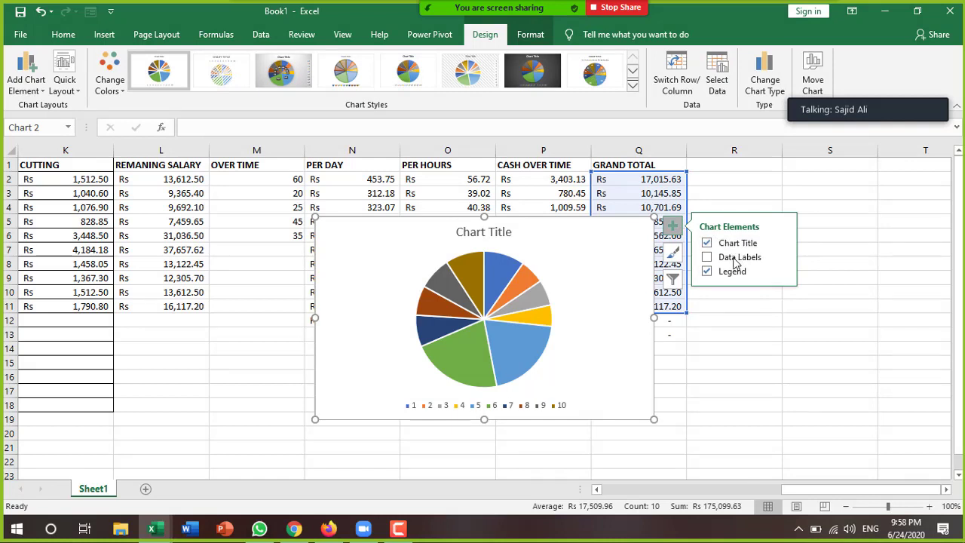
left_click(674, 226)
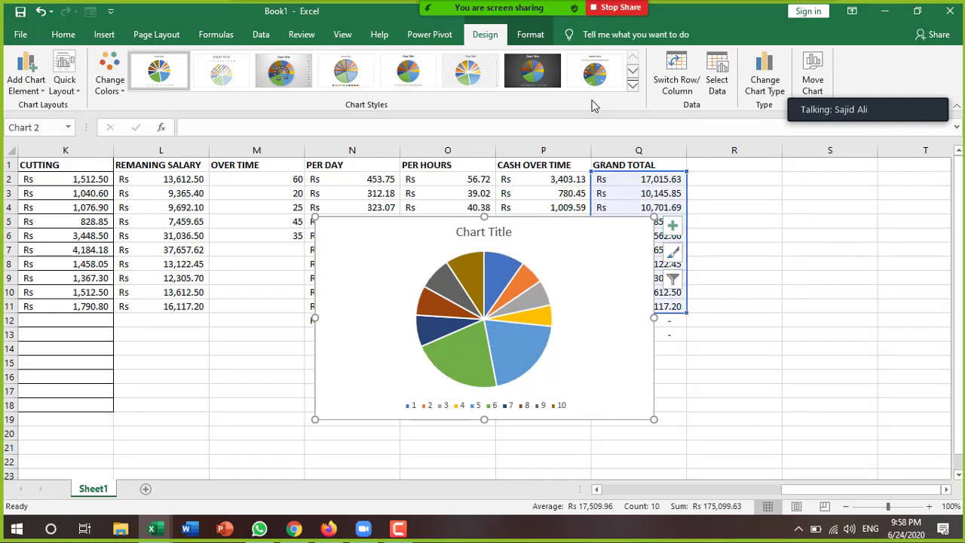
left_click(726, 86)
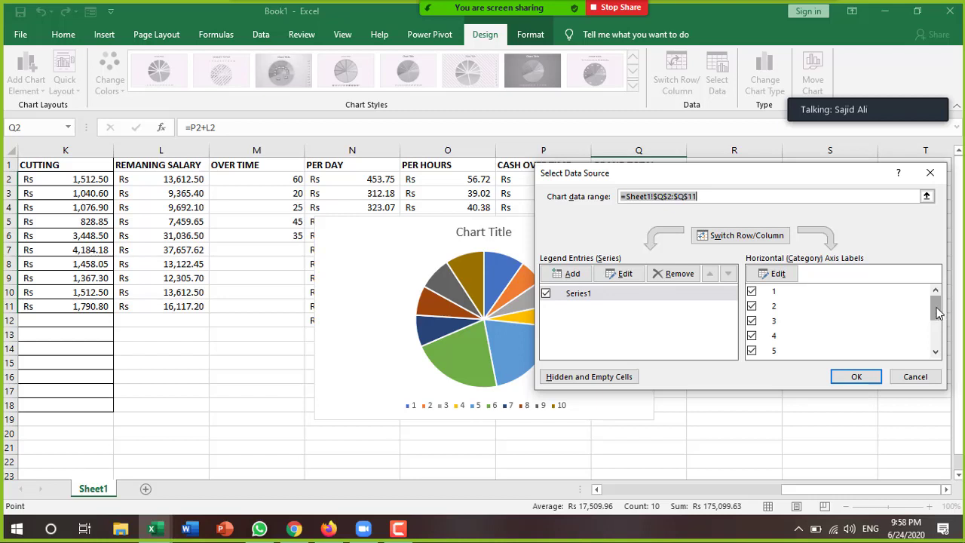
Try adding an ID series with values A2:A11, then dismiss the formula error.
left_click_drag(935, 309, 935, 338)
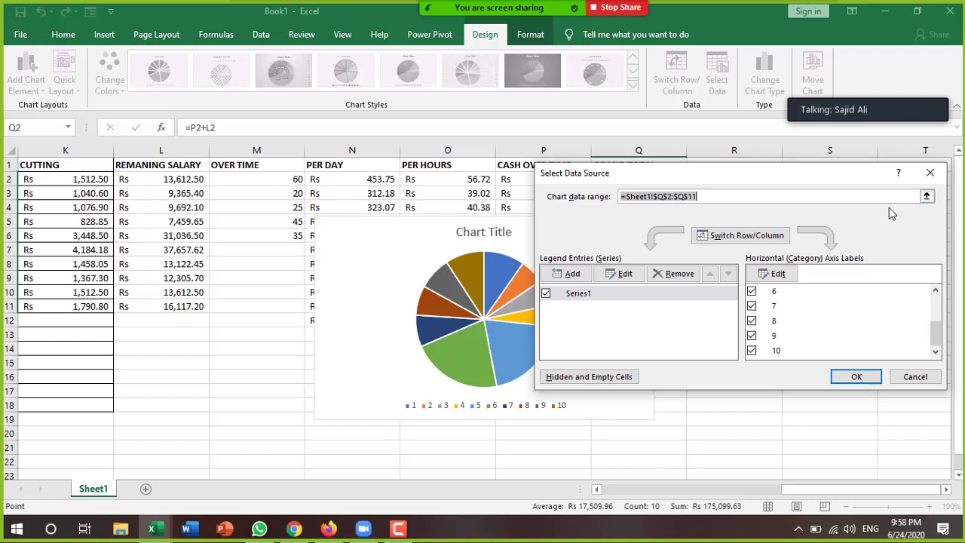
left_click(573, 274)
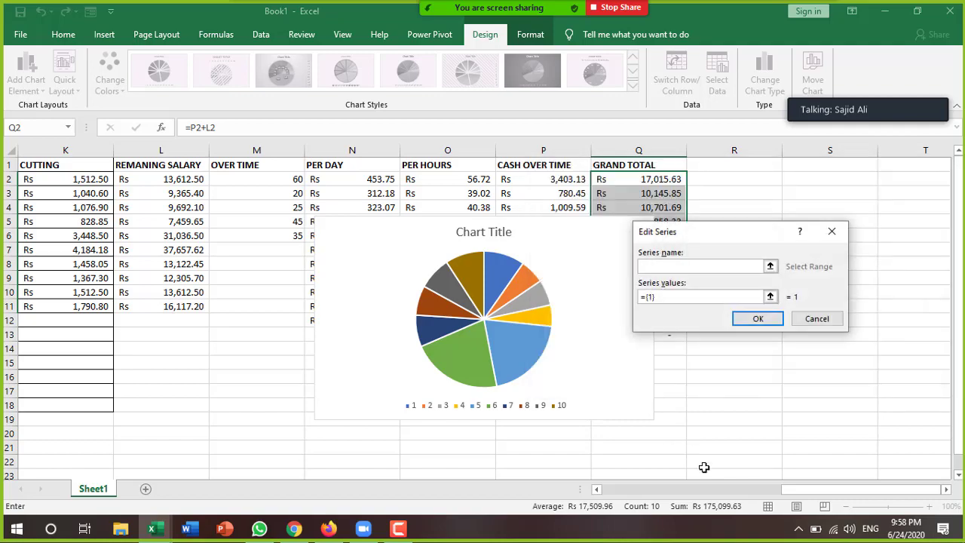
left_click_drag(793, 492, 654, 461)
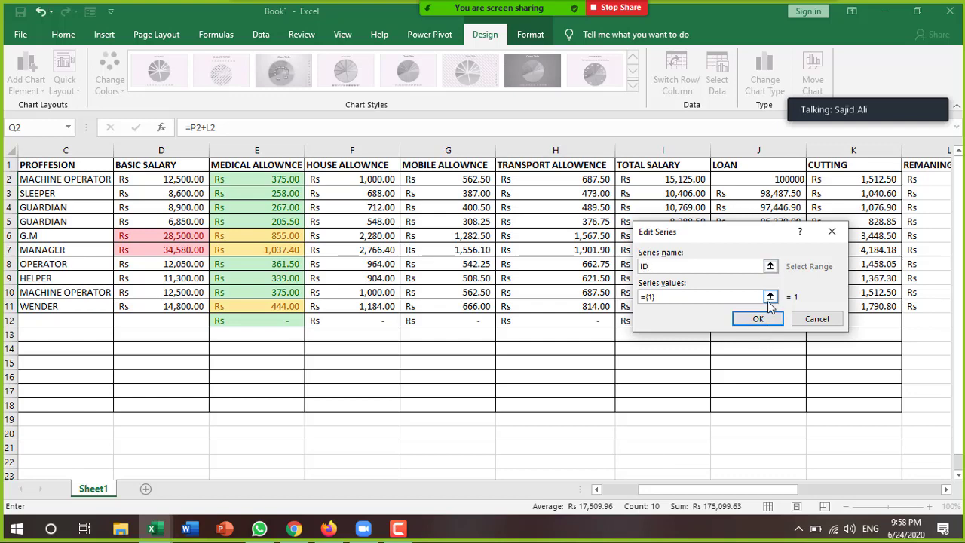
left_click(744, 298)
left_click_drag(745, 489, 693, 492)
type("+")
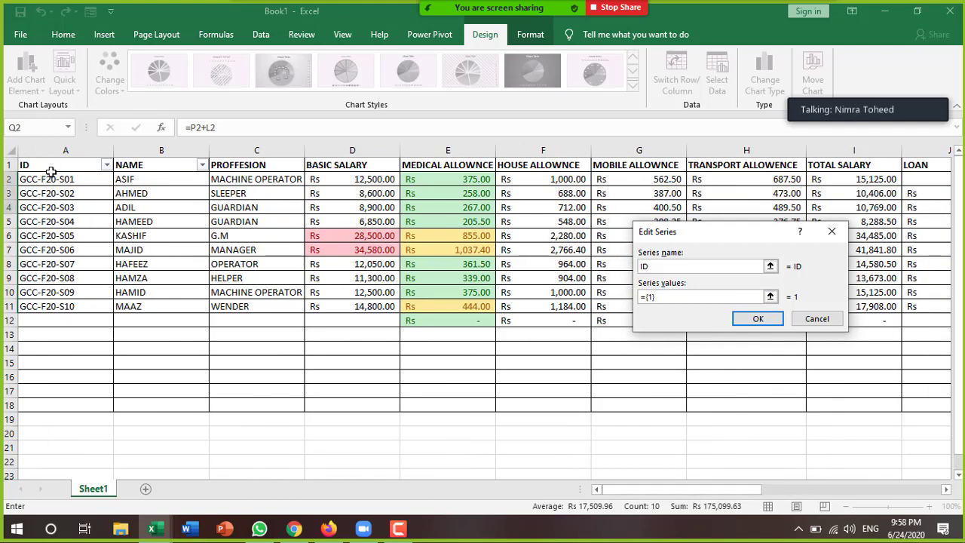
left_click(50, 177)
type(":$A$3")
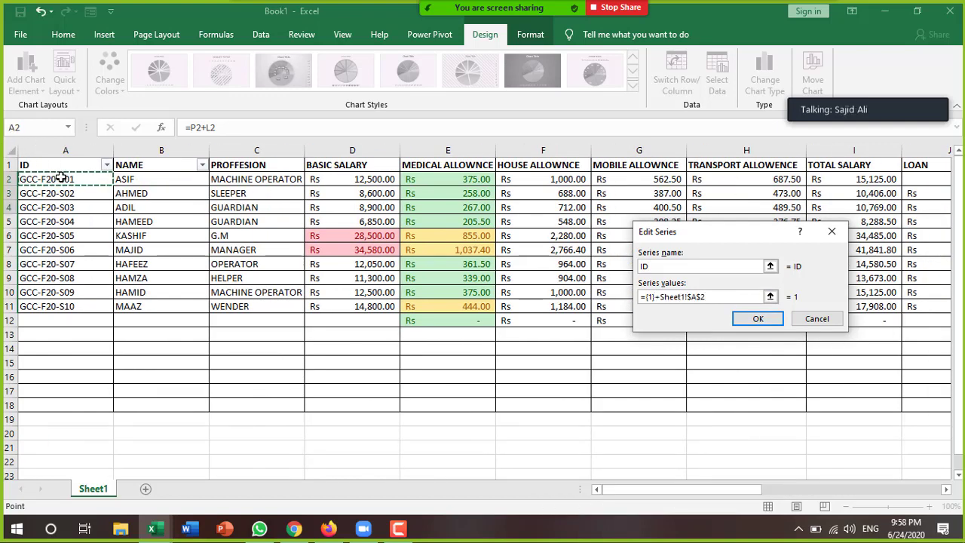
key("shift+Down")
key("shift+Down")
key("shift+Down")
key("shift+Down")
key("shift+Down")
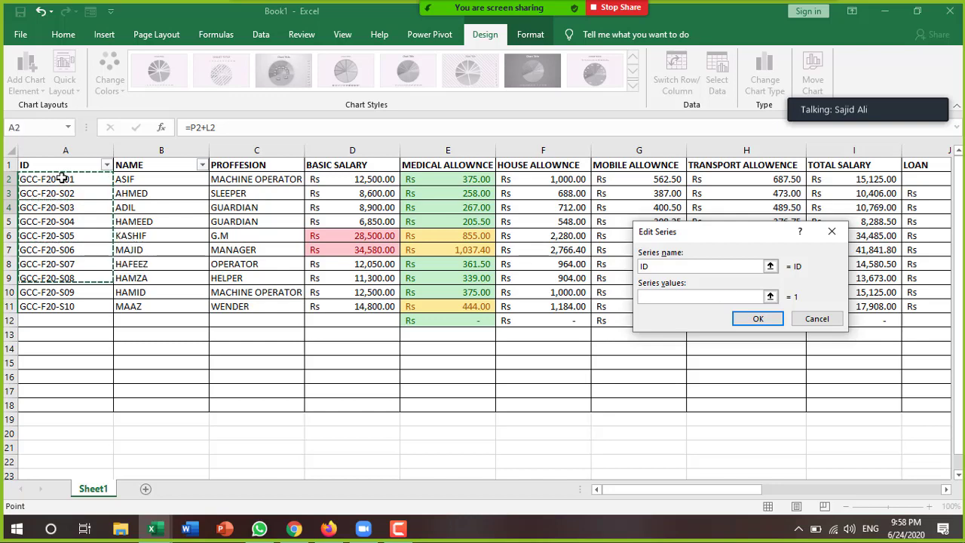
key("shift+Down")
key("shift+Down")
key("shift+Down")
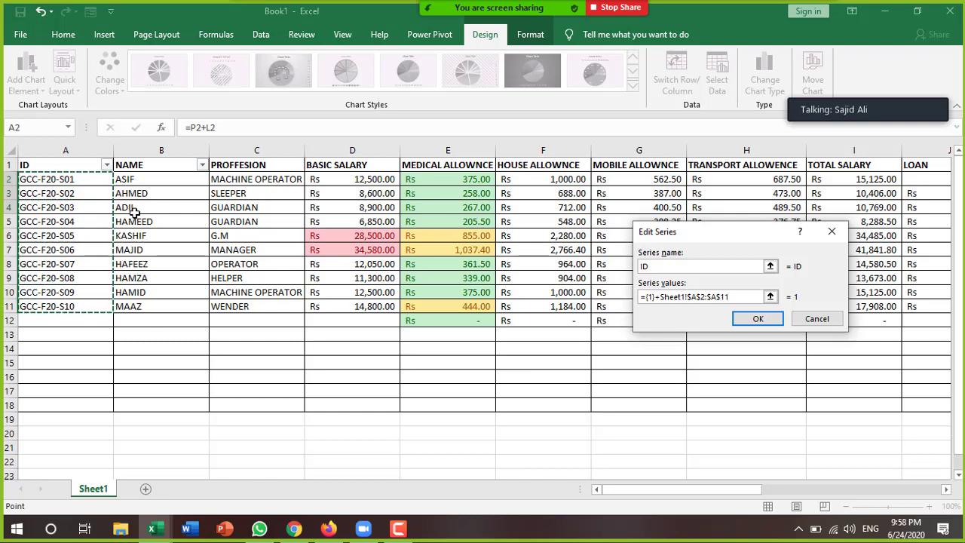
left_click(758, 319)
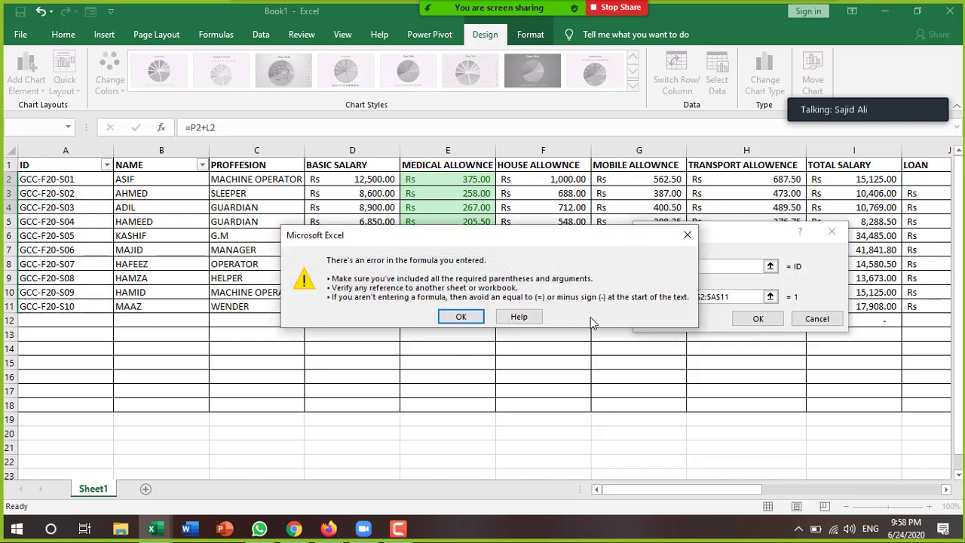
left_click(463, 317)
Cancel the series edits and close Select Data Source without changes.
left_click(813, 320)
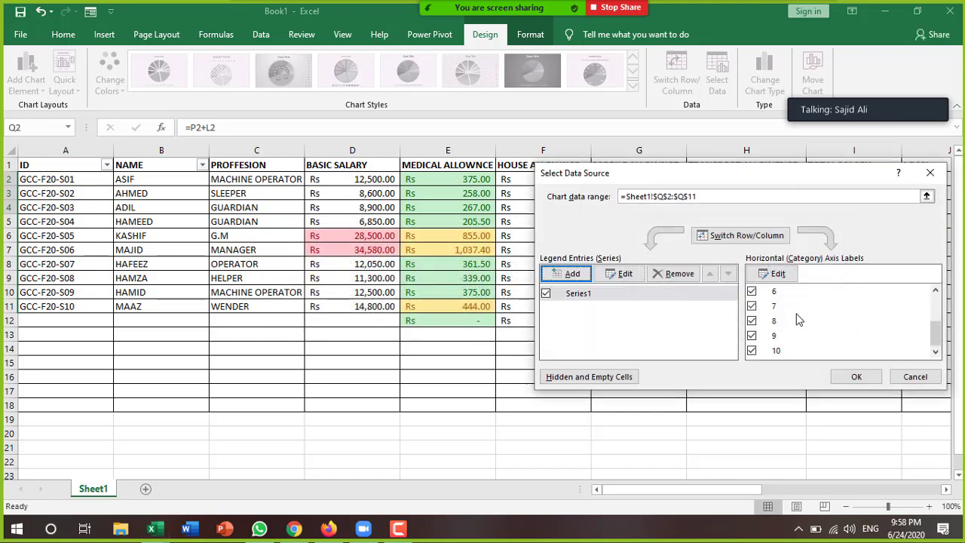
left_click(625, 276)
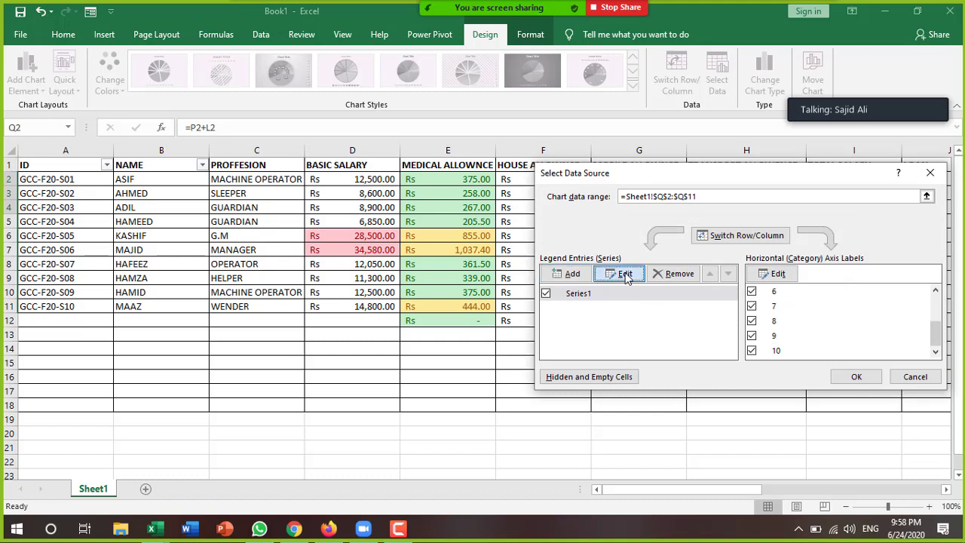
left_click(819, 319)
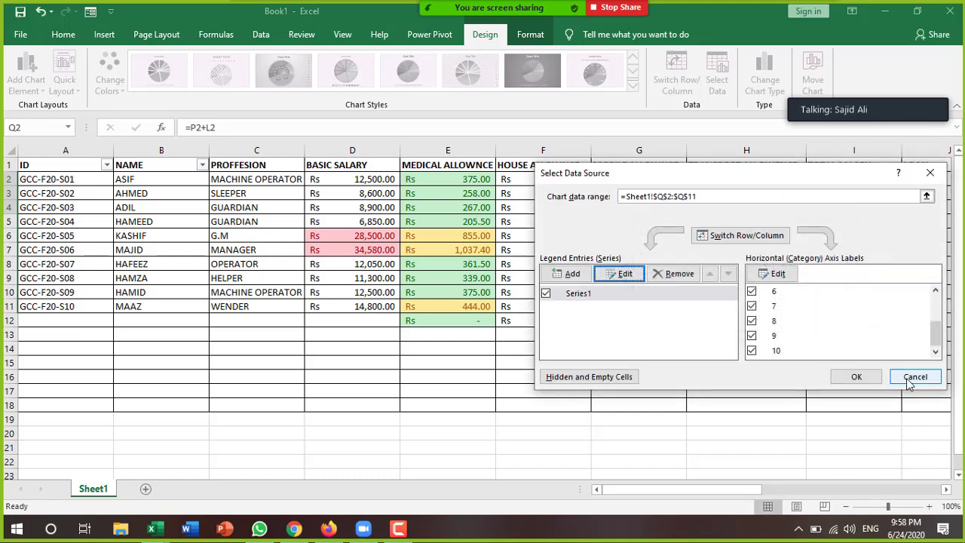
left_click(911, 377)
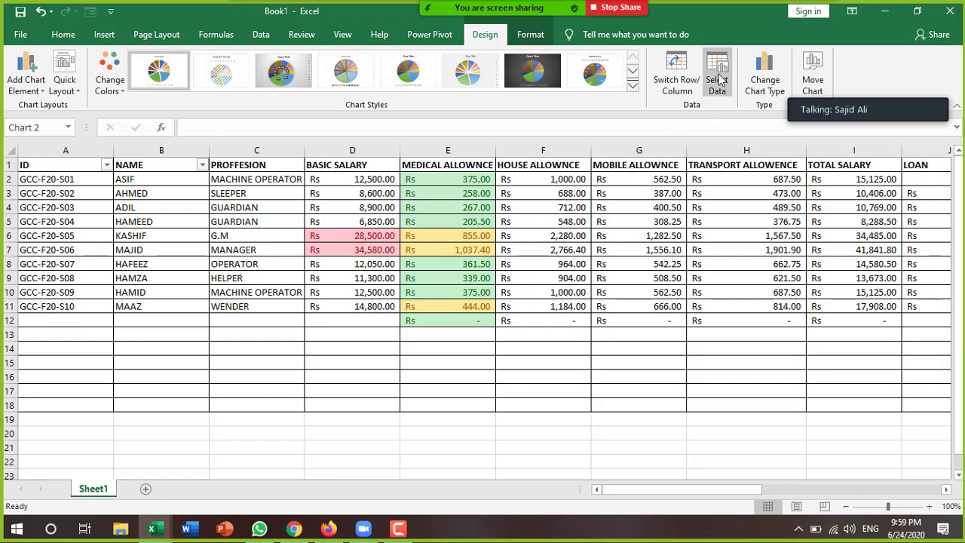
Restyle the pie chart with percentage labels, move it left, then delete it.
left_click(281, 71)
left_click_drag(658, 492, 827, 492)
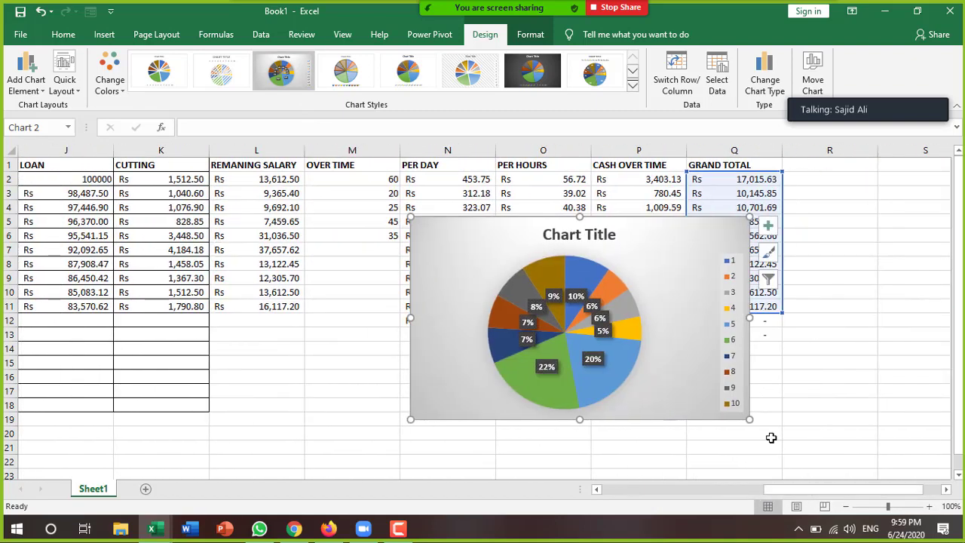
scroll(804, 457, "down", 2)
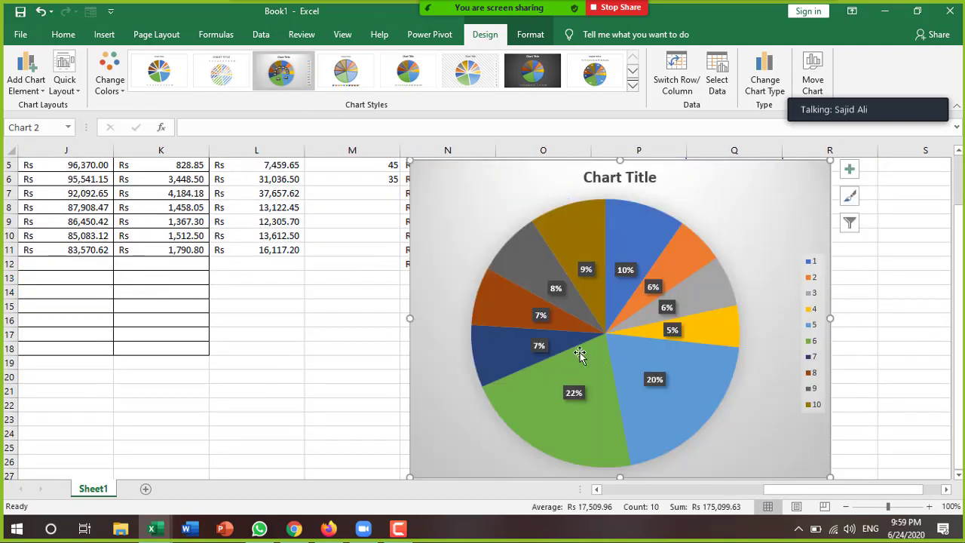
left_click_drag(457, 334, 344, 334)
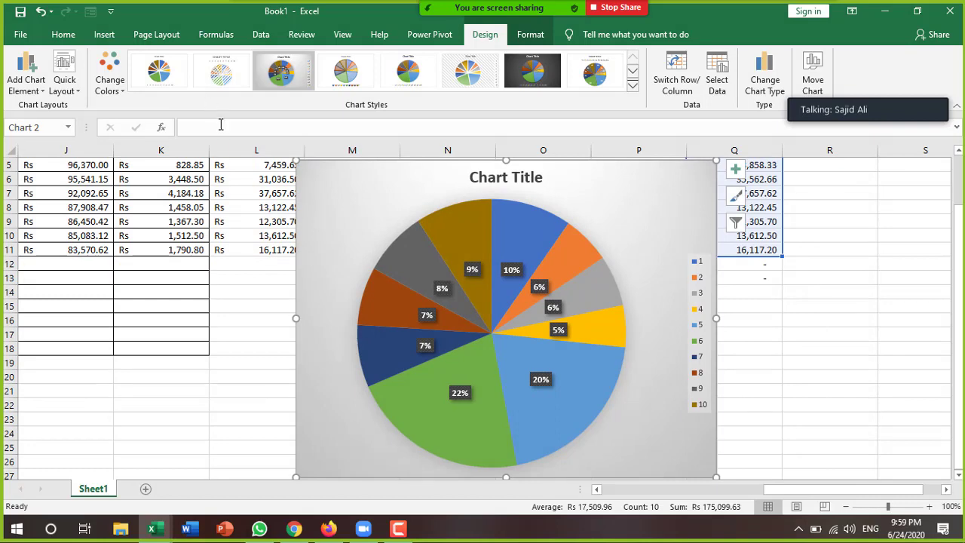
mouse_move(418, 234)
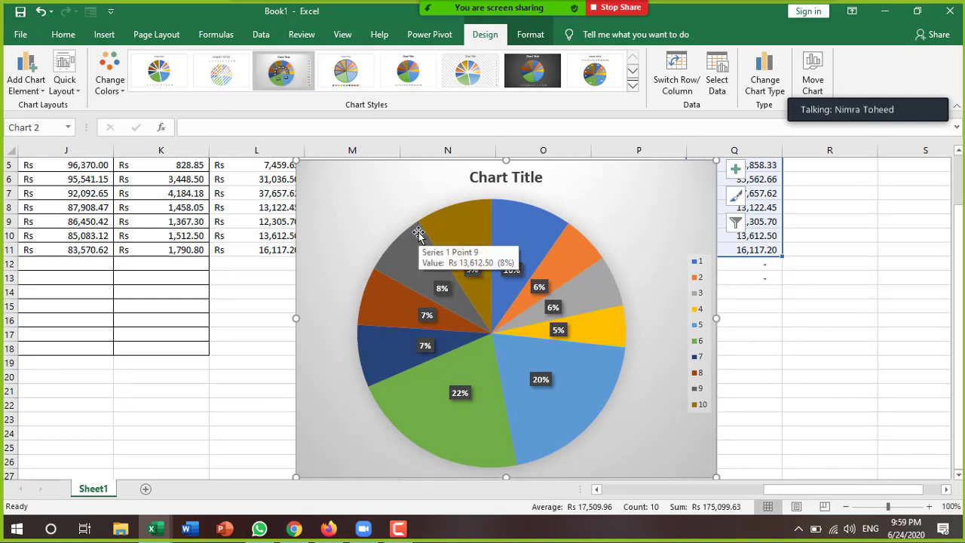
key("Delete")
Select N16, show the Data ribbon, and scroll back to select cell C2 (MACHINE OPERATOR).
left_click(488, 320)
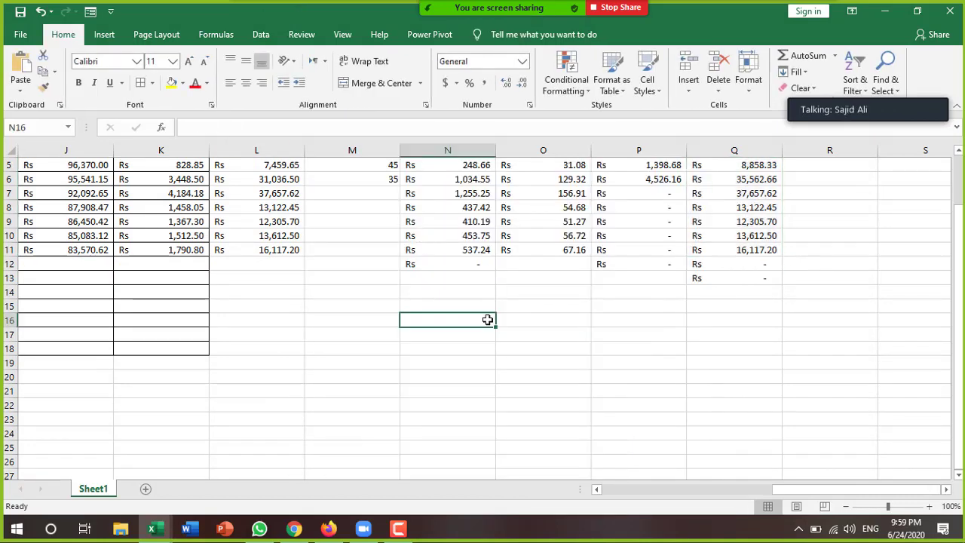
scroll(488, 320, "up", 2)
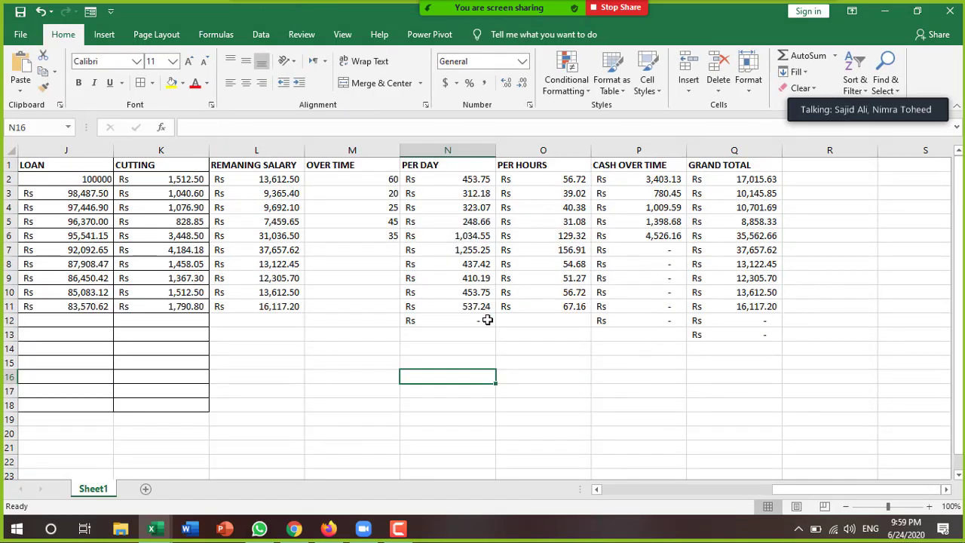
left_click(272, 41)
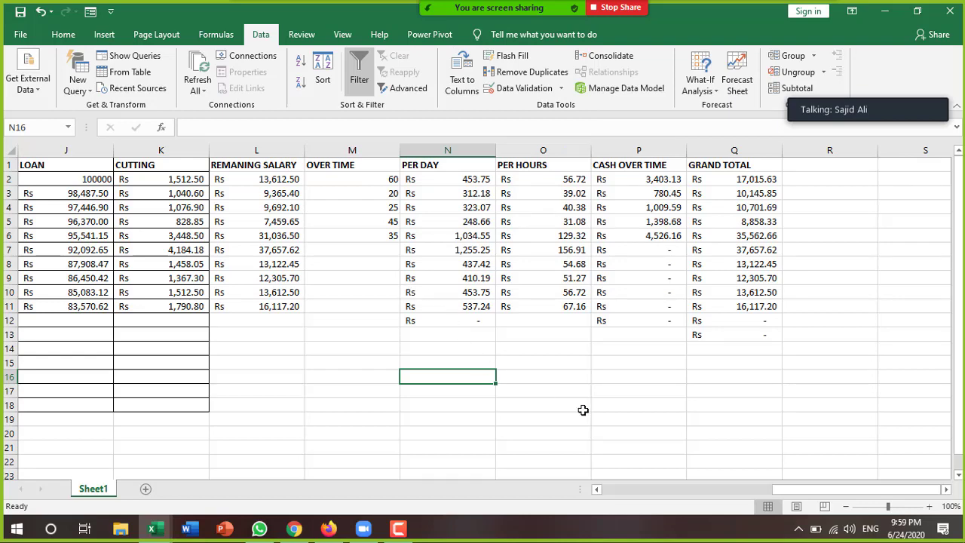
left_click_drag(795, 494, 625, 494)
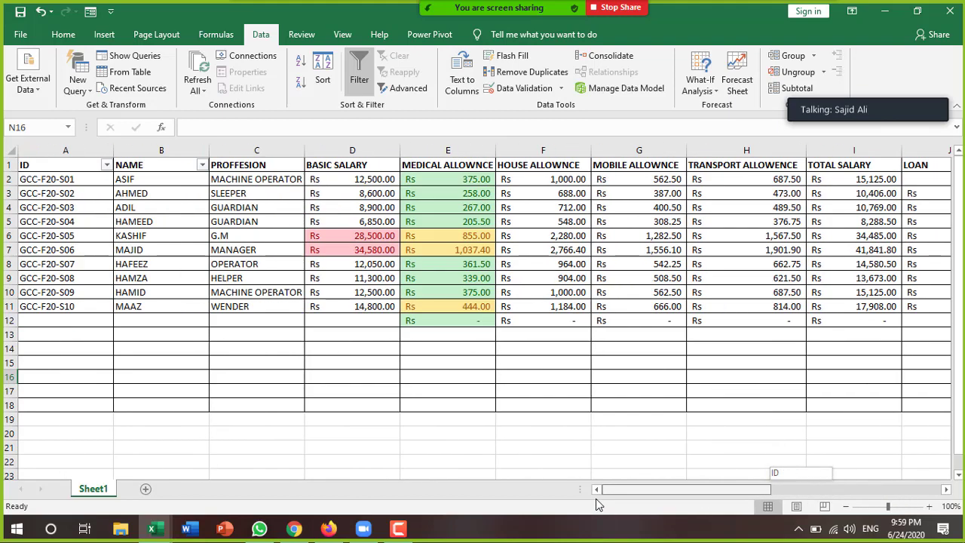
left_click(252, 185)
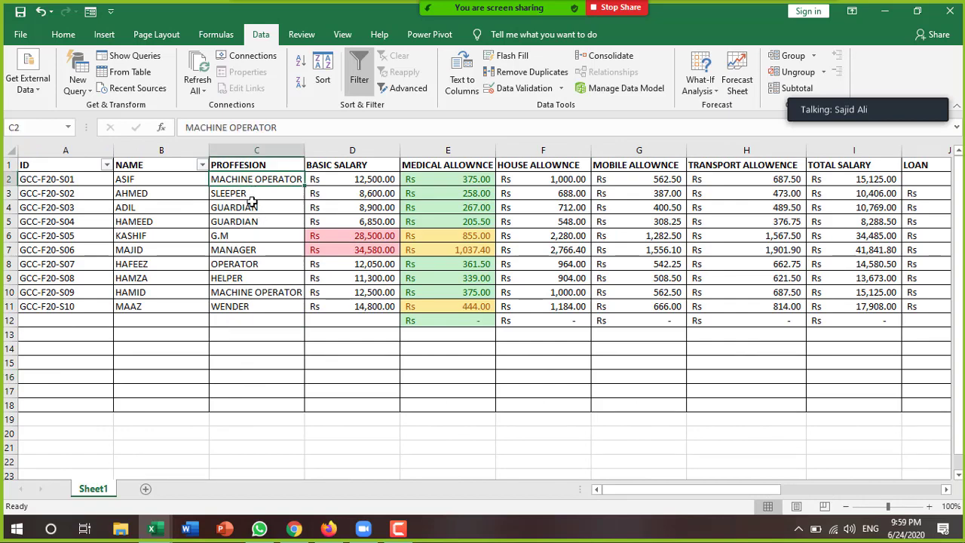
Add Sheet2 and paste Sheet1's ten profession entries from C2:C11 into Sheet2's A1:A10.
left_click(145, 489)
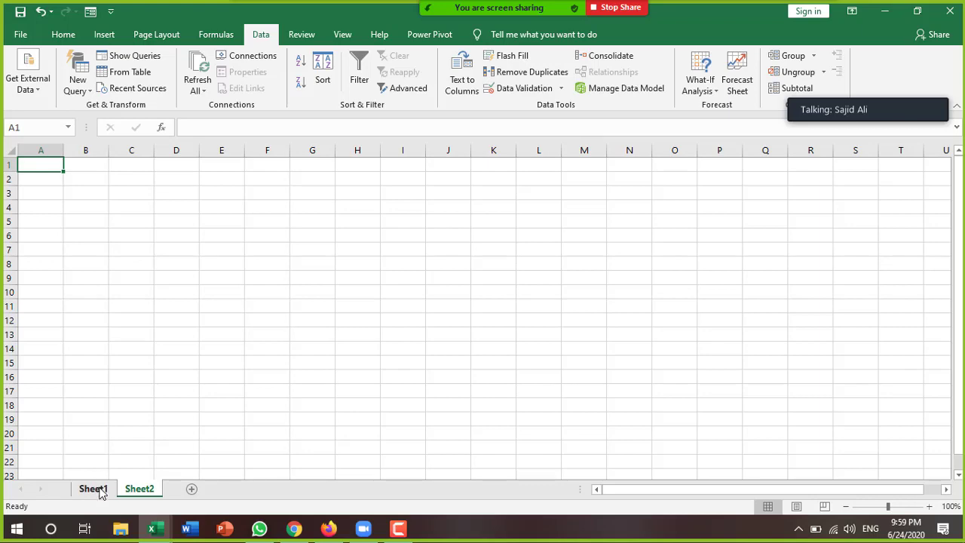
left_click(93, 489)
left_click_drag(219, 307, 251, 179)
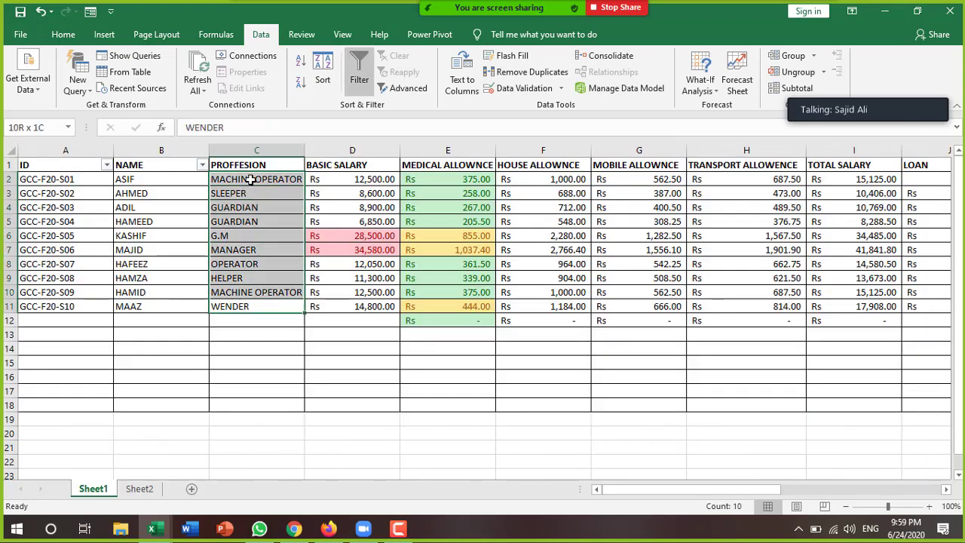
key("ctrl+c")
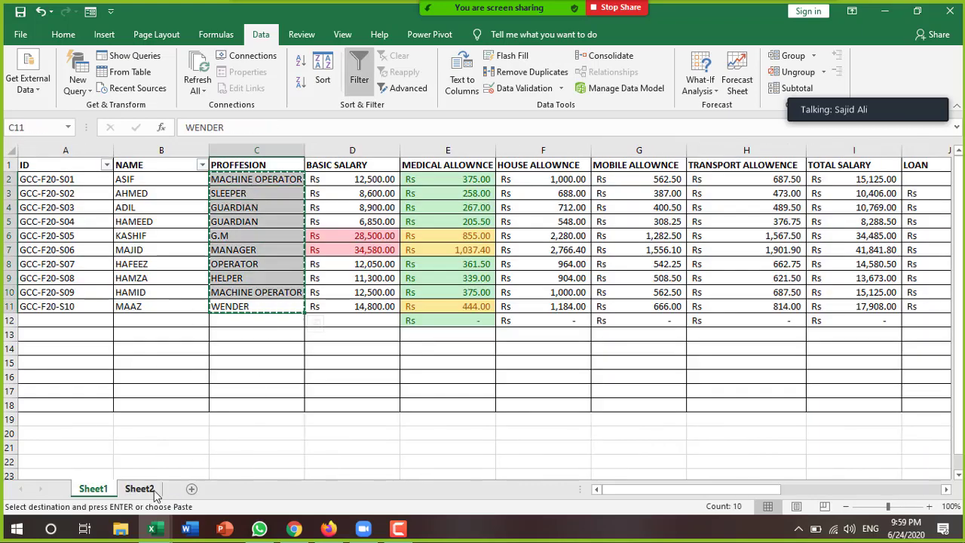
left_click(151, 488)
key("ctrl+v")
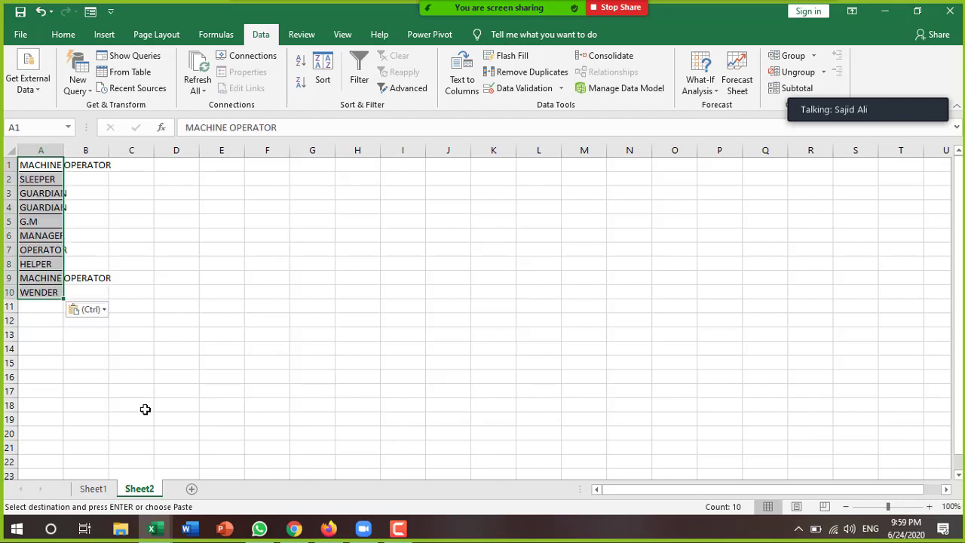
Run Text to Columns on the pasted job titles with the default settings.
left_click(461, 79)
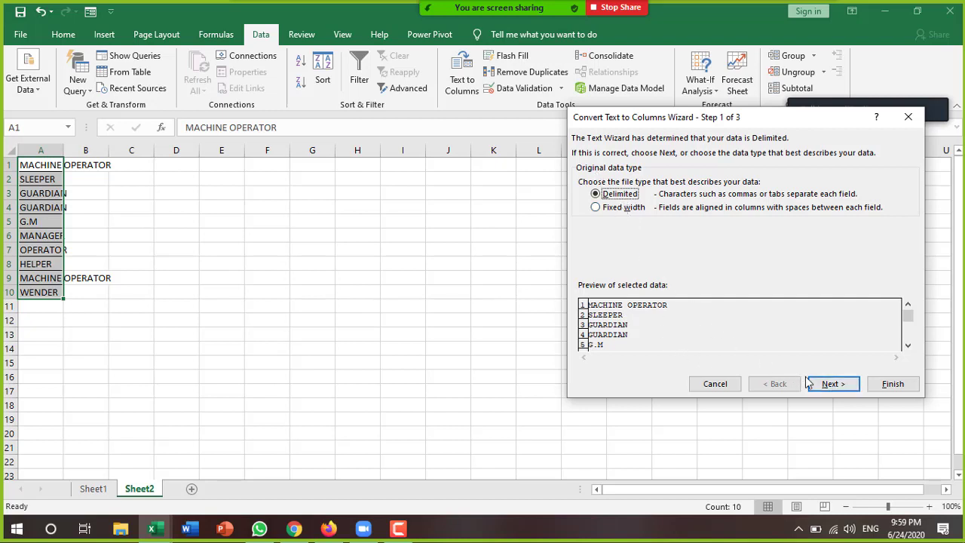
left_click(836, 389)
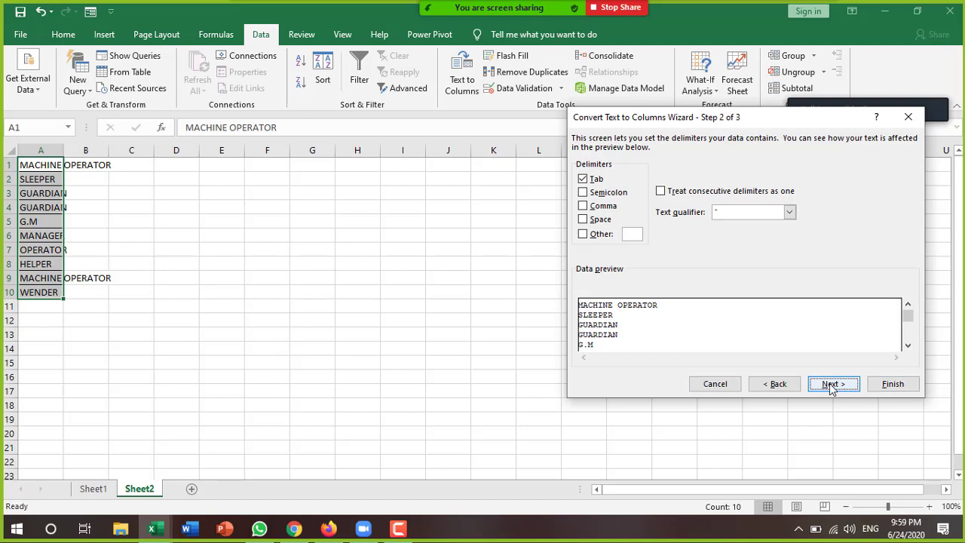
left_click(832, 384)
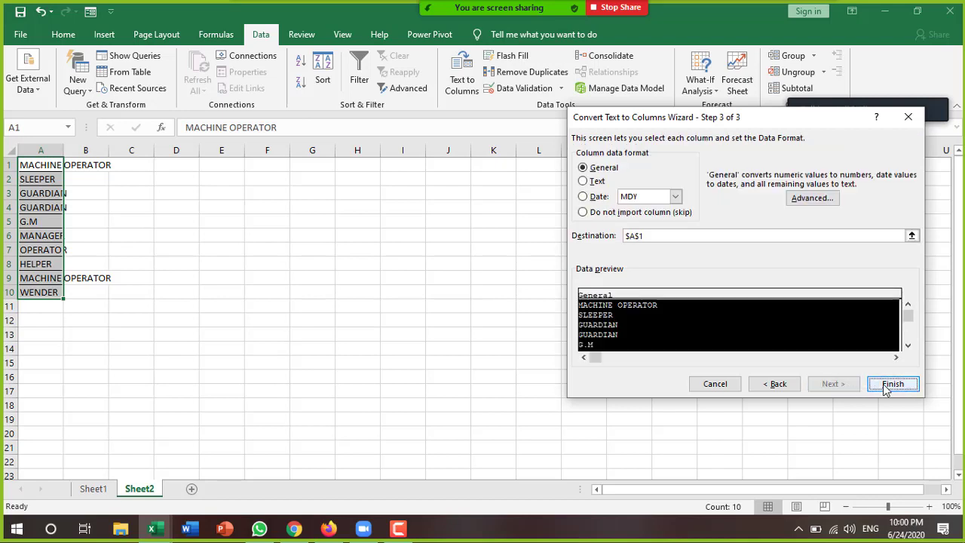
left_click(891, 384)
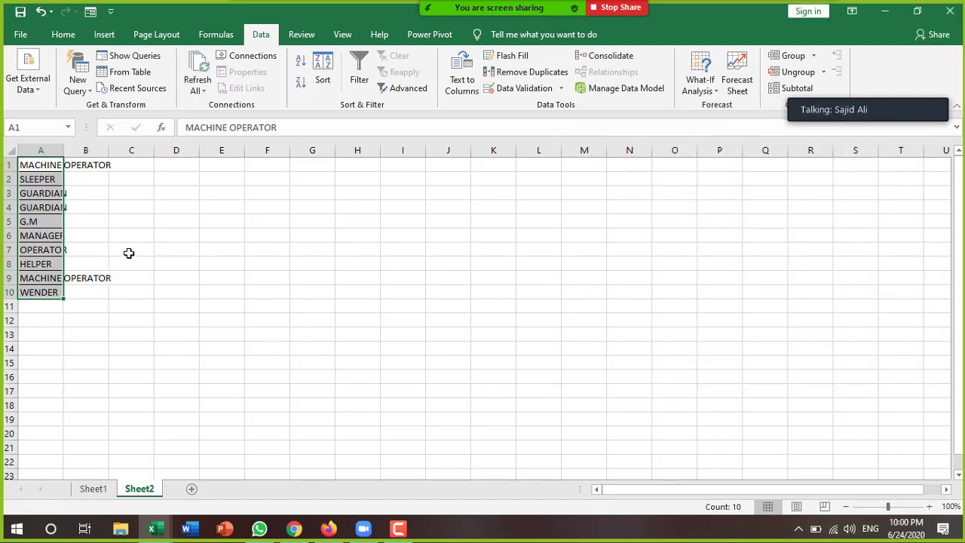
Widen column A so MACHINE OPERATOR fits, then select the column.
left_click(141, 309)
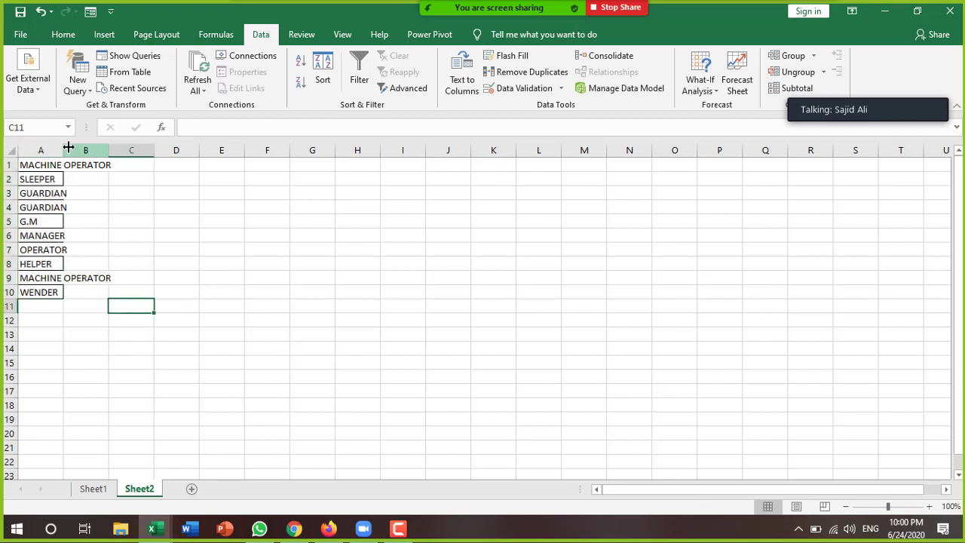
left_click_drag(63, 149, 126, 154)
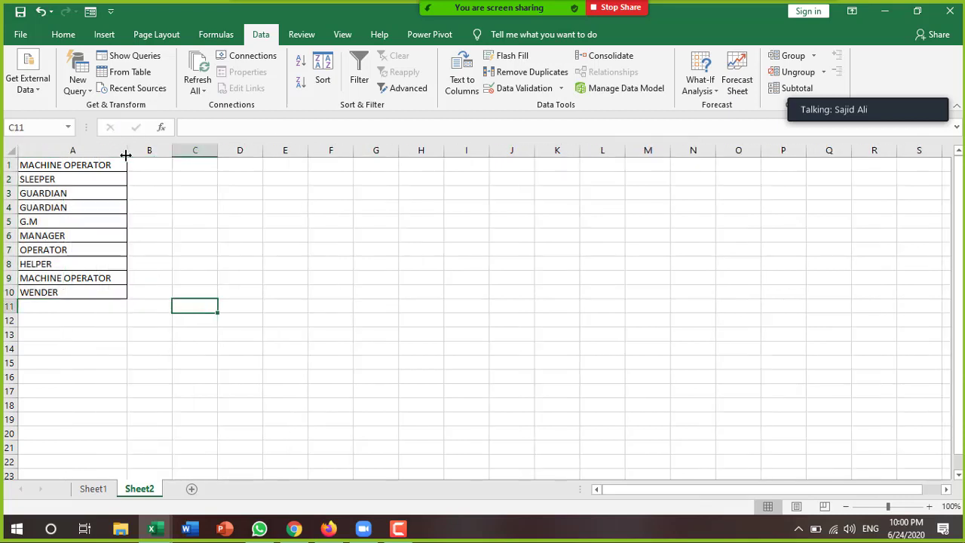
left_click(73, 150)
Convert column A's job titles as fixed-width data with Text column format, keeping them unsplit.
left_click(456, 79)
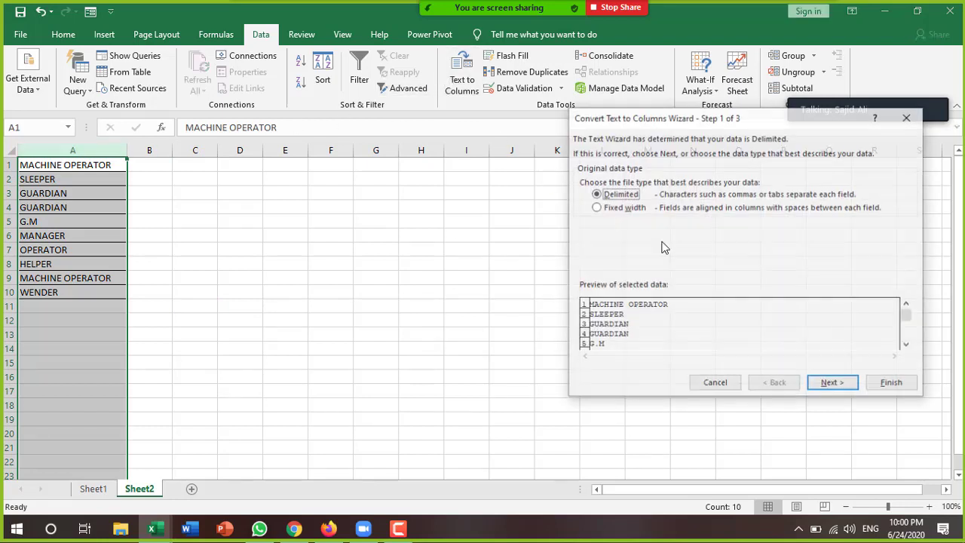
left_click(608, 207)
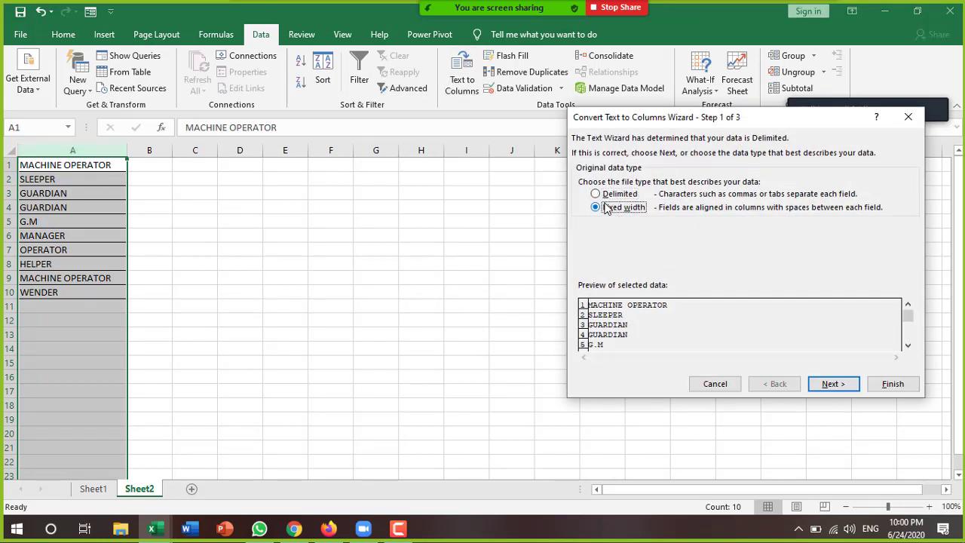
left_click(838, 389)
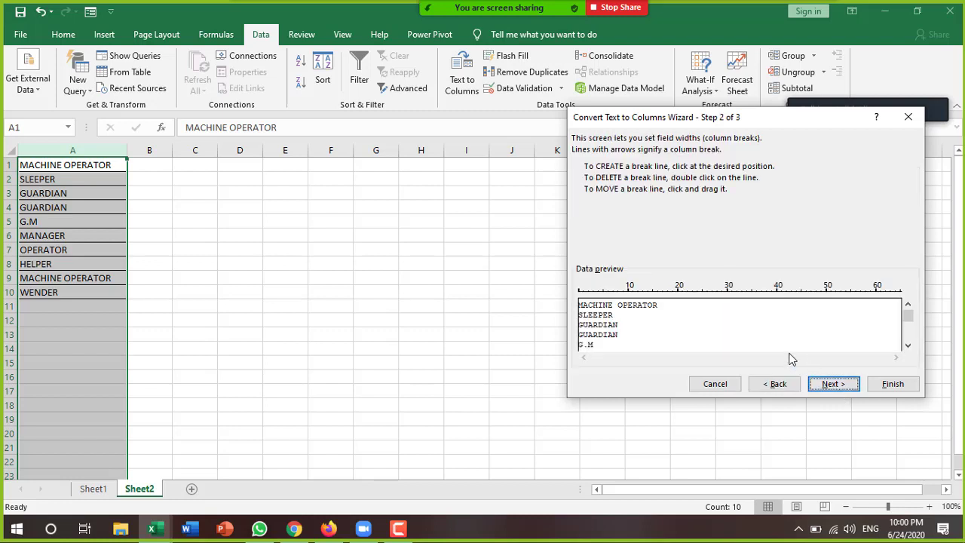
left_click(830, 388)
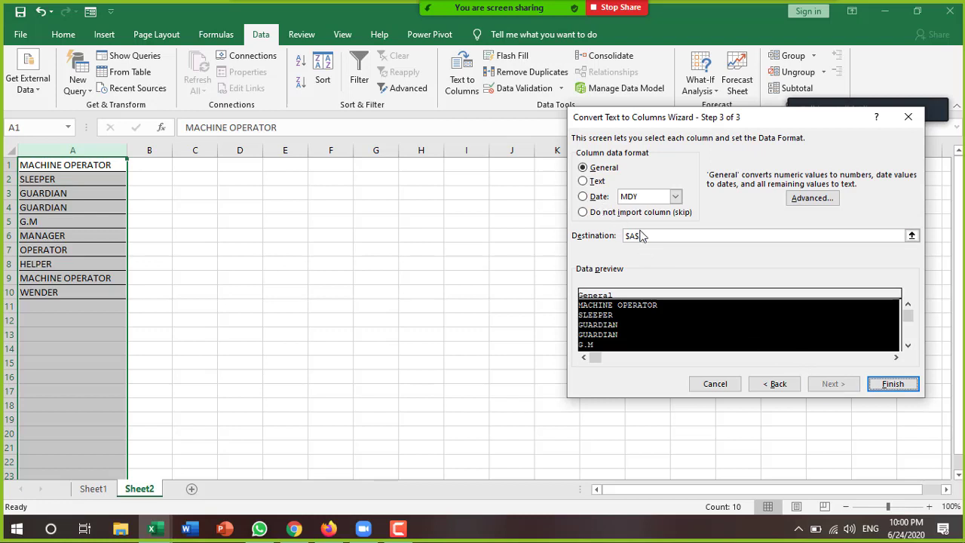
left_click(584, 181)
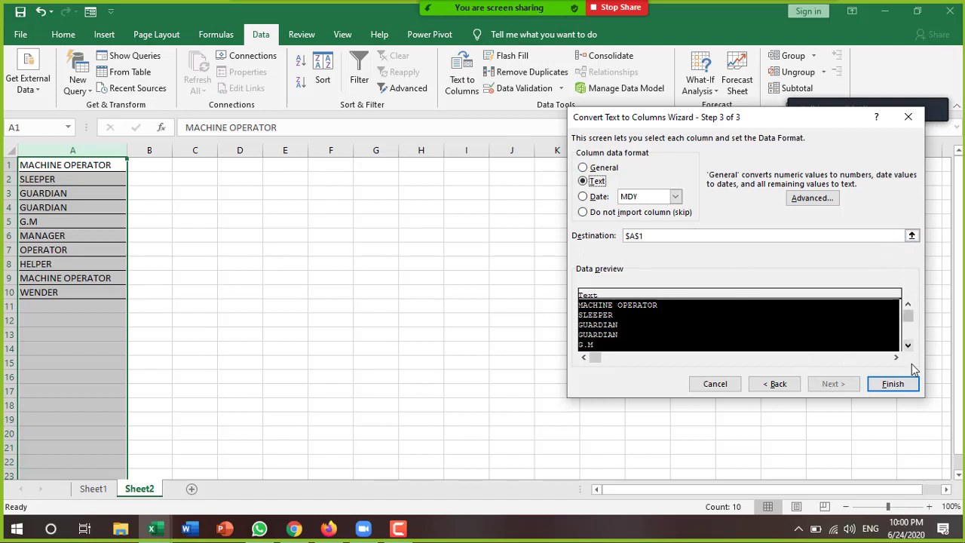
left_click(900, 388)
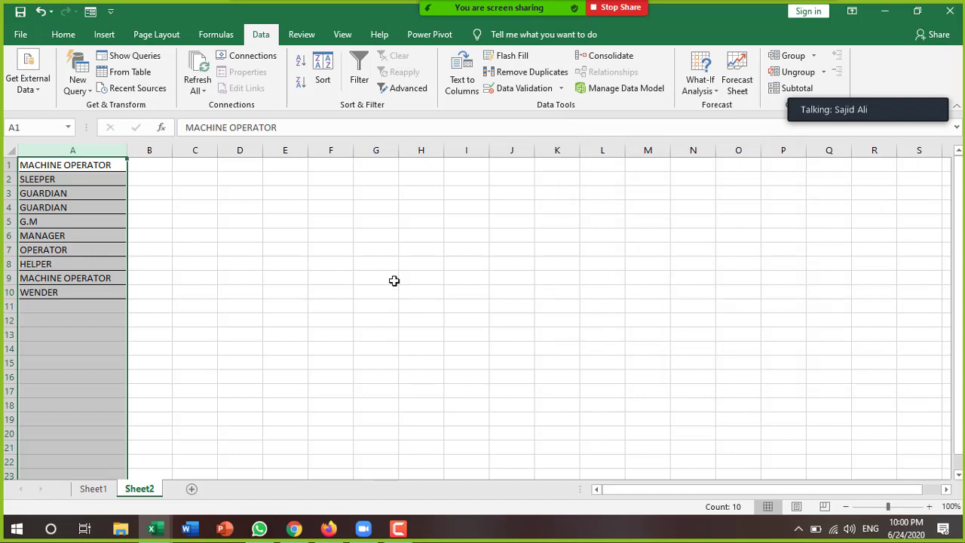
left_click(326, 298)
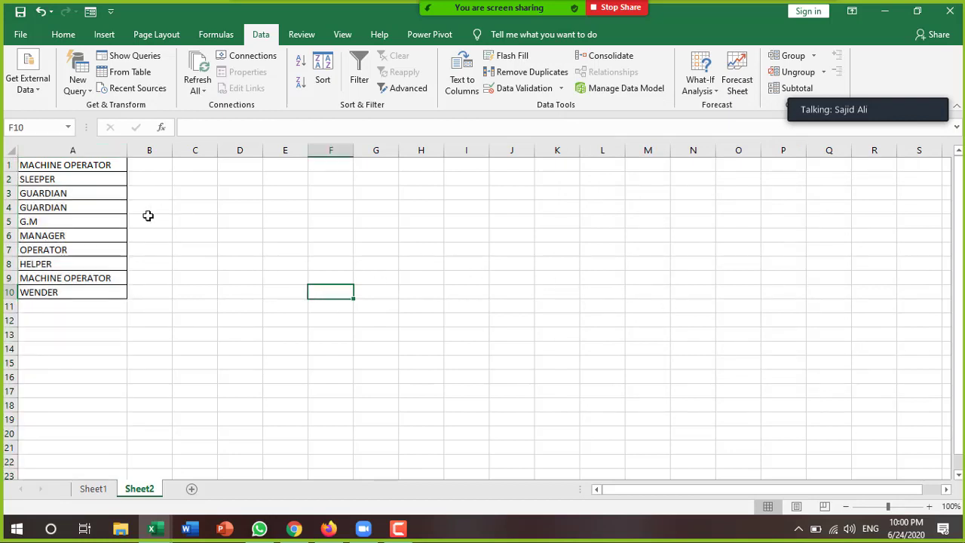
Enter a person's full name in cell D1.
left_click(246, 166)
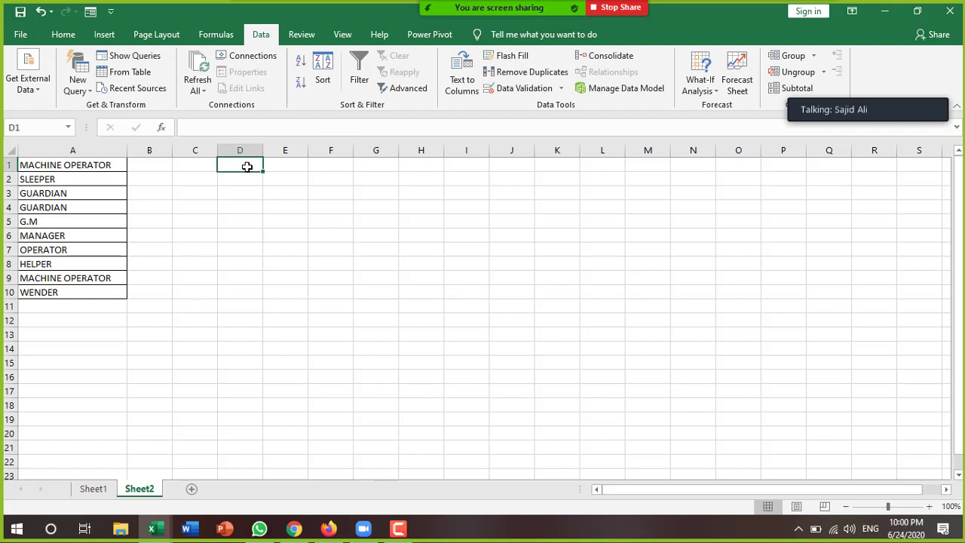
type("MUHAMMAD ")
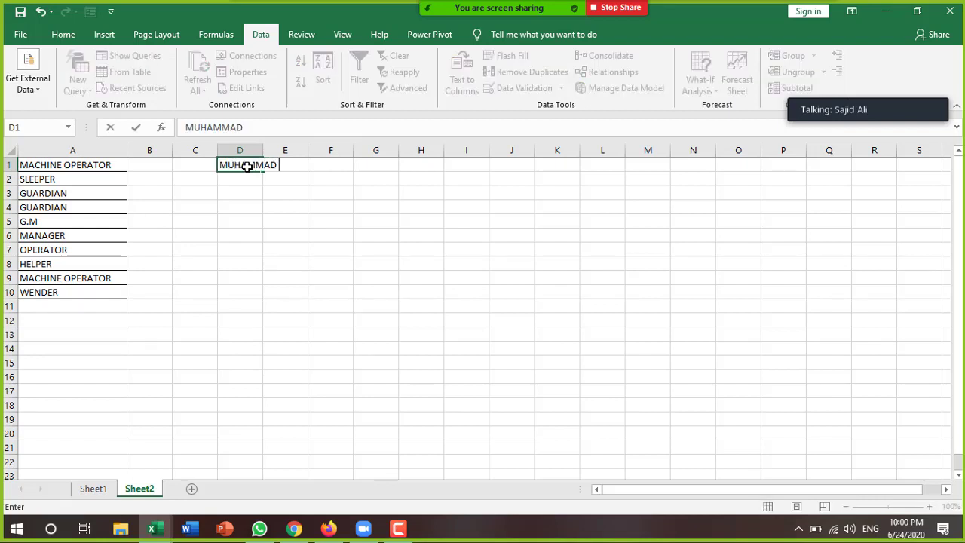
type("ALI JANAH")
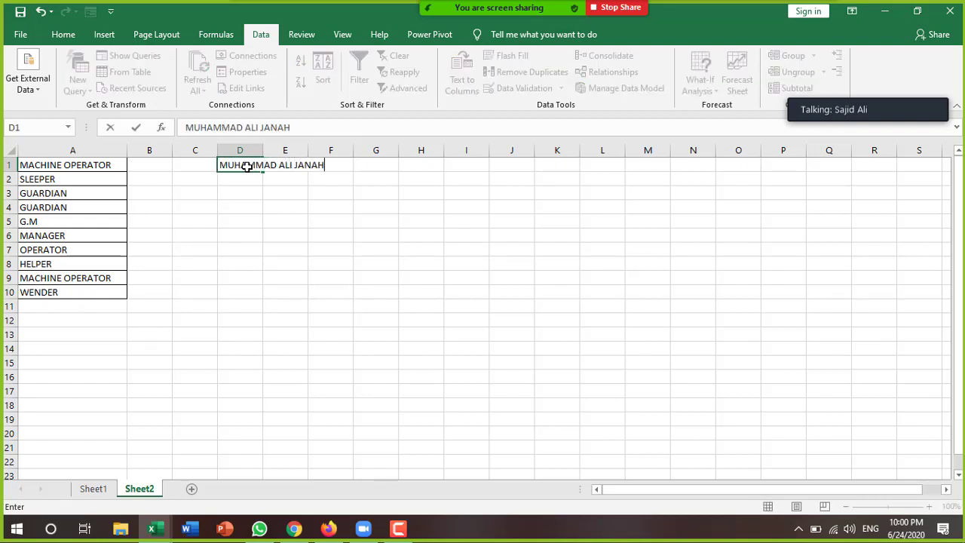
key("Tab")
left_click(246, 166)
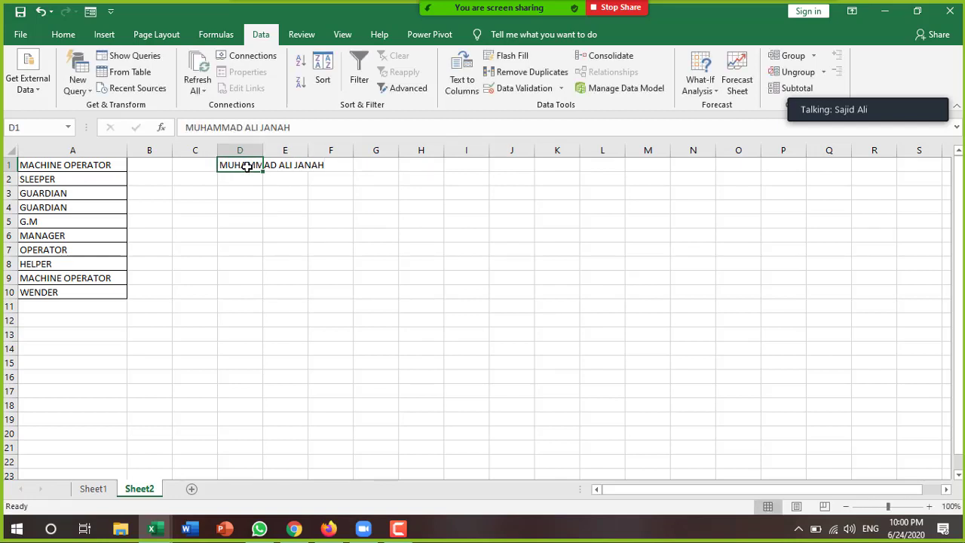
Split the name in D1 across D1:F1 with Text to Columns and widen column D.
left_click(462, 82)
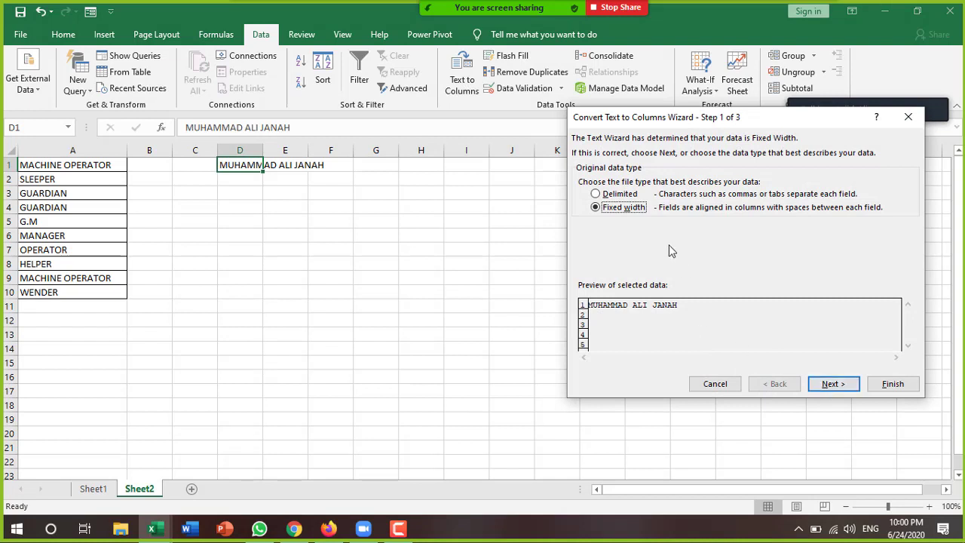
left_click(833, 386)
left_click(834, 386)
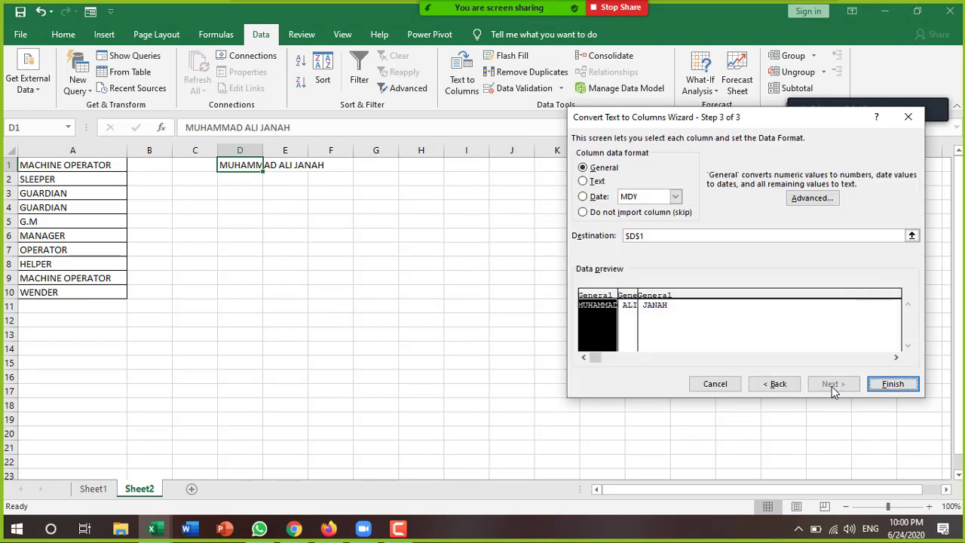
left_click(893, 384)
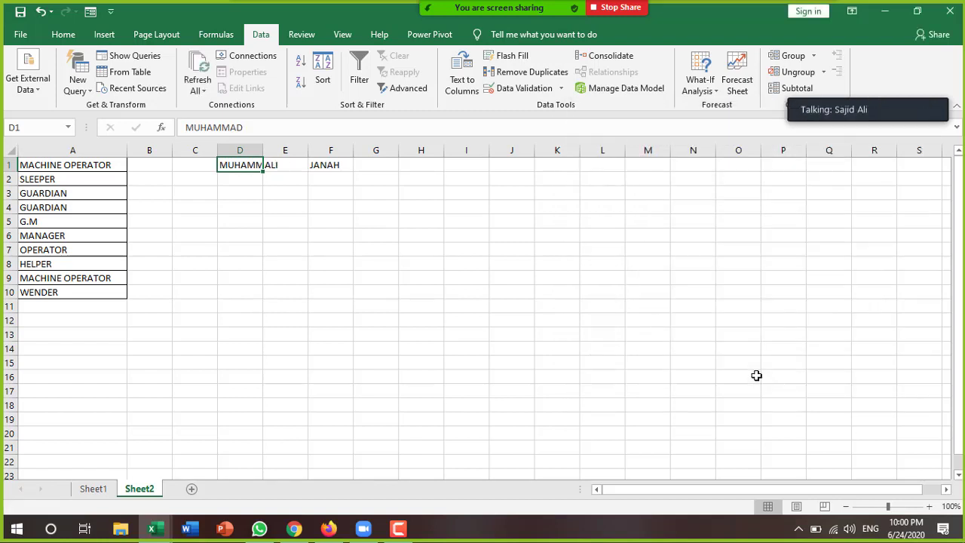
left_click(390, 315)
left_click_drag(263, 150, 284, 156)
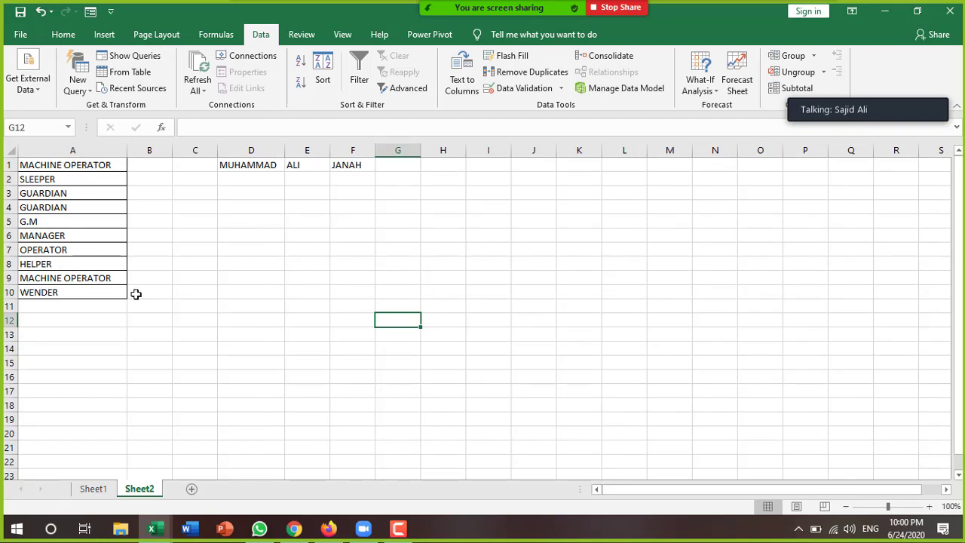
left_click(72, 163)
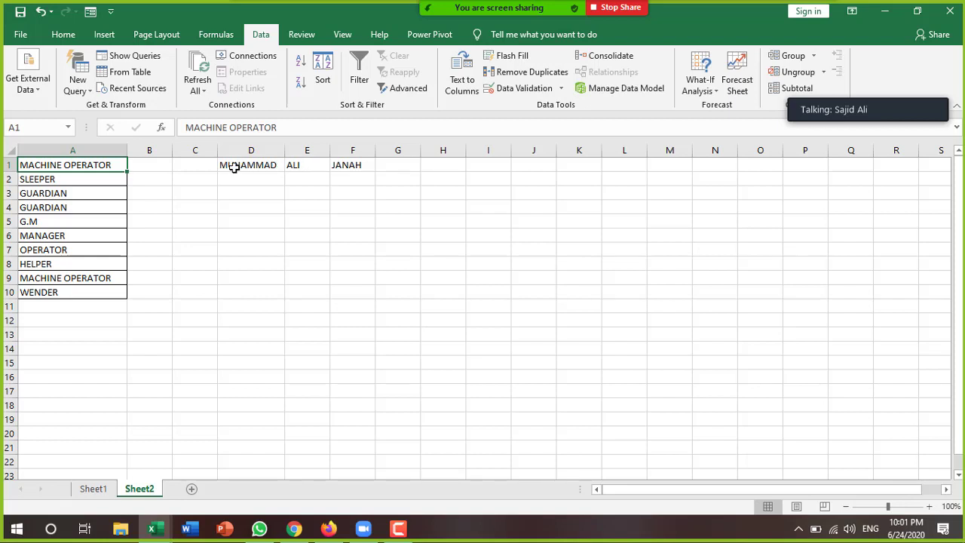
left_click_drag(245, 150, 353, 150)
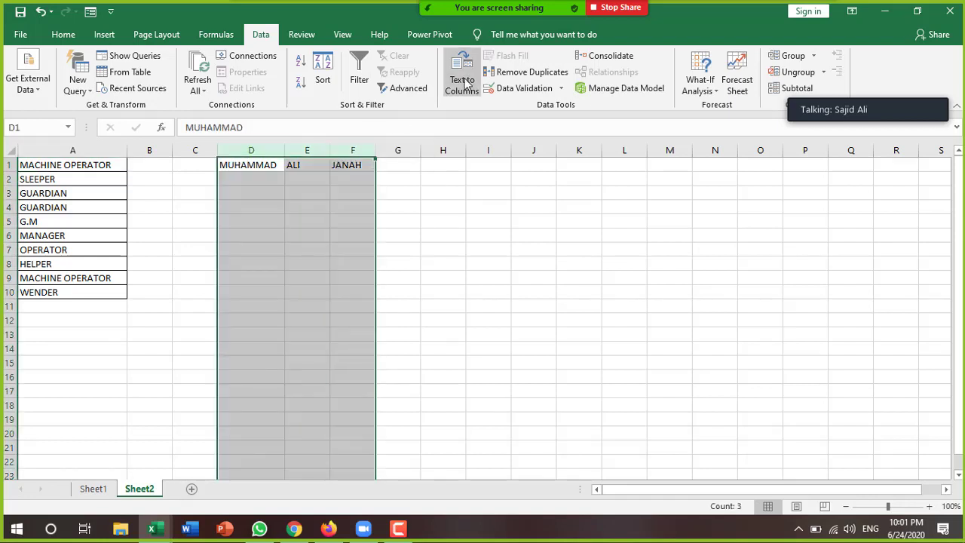
left_click(394, 233)
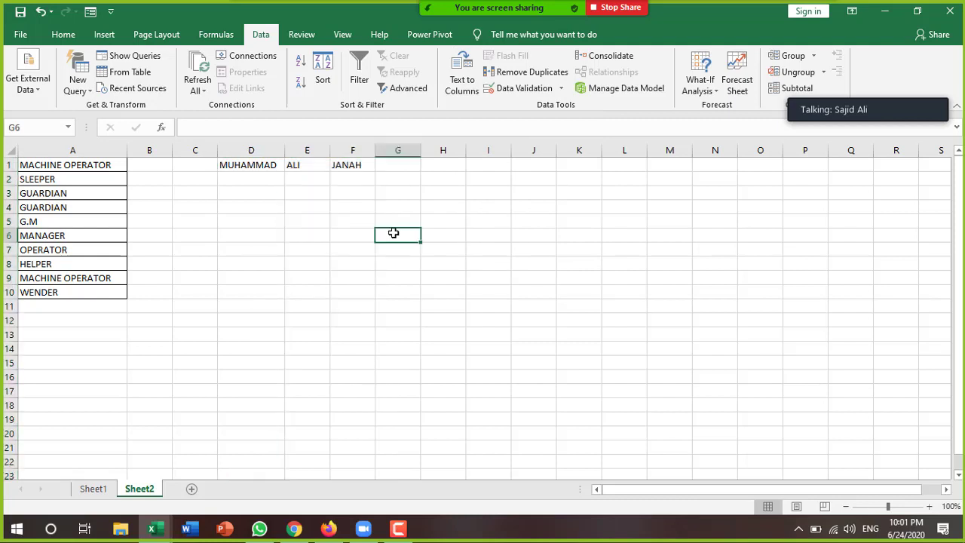
key("ctrl+z")
key("ctrl+z")
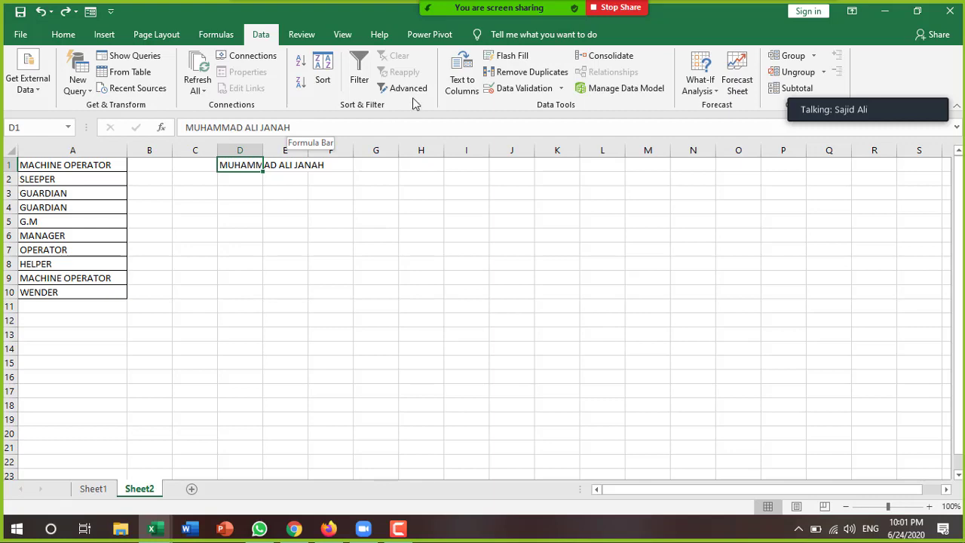
left_click(462, 78)
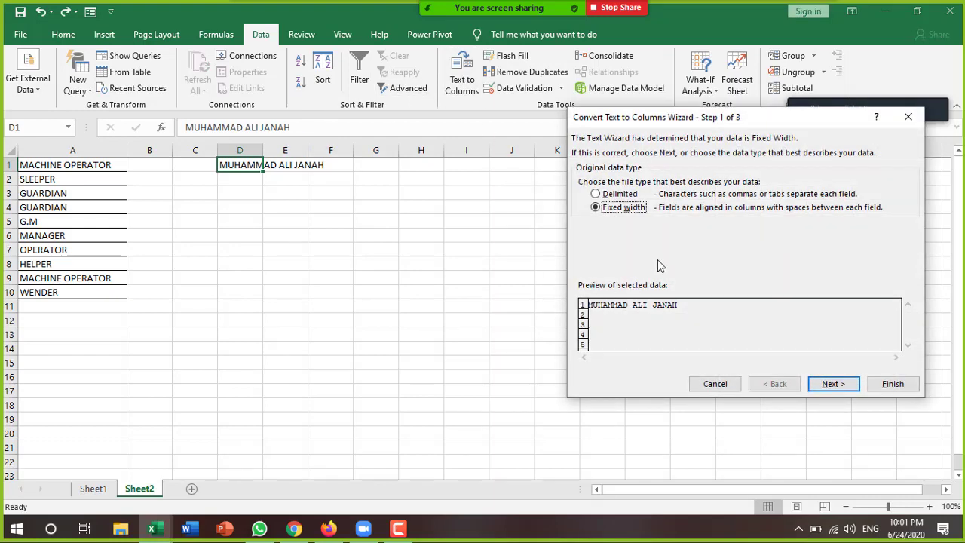
left_click(833, 386)
left_click(833, 387)
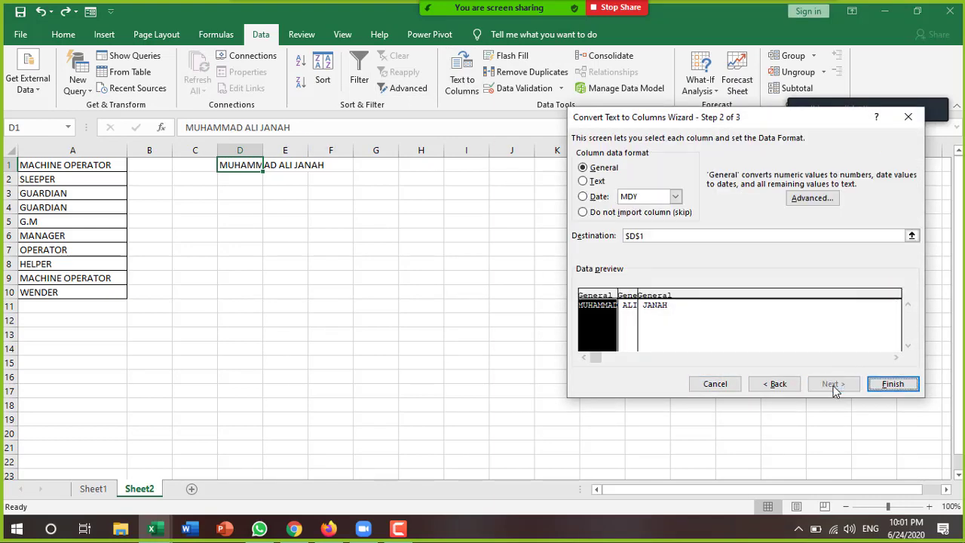
left_click(890, 385)
left_click(369, 306)
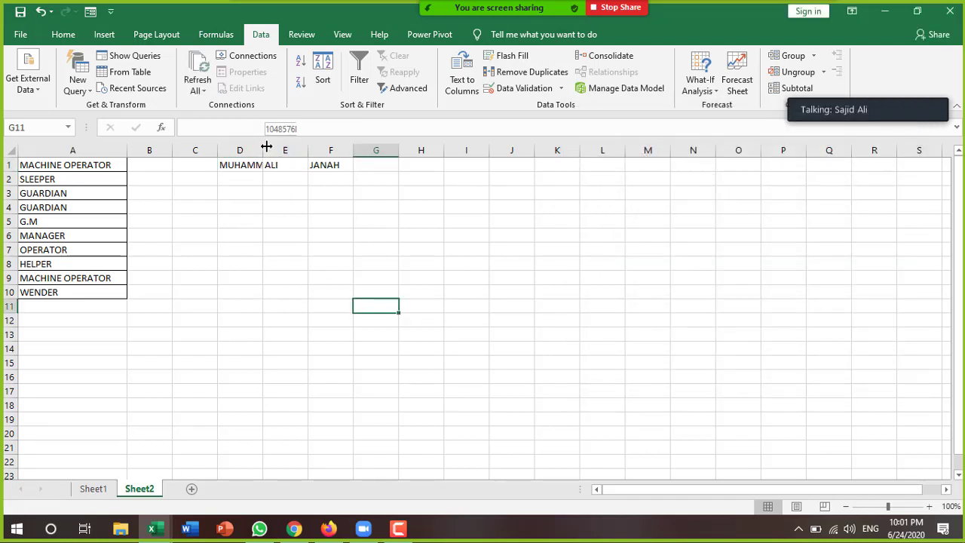
left_click_drag(263, 151, 309, 152)
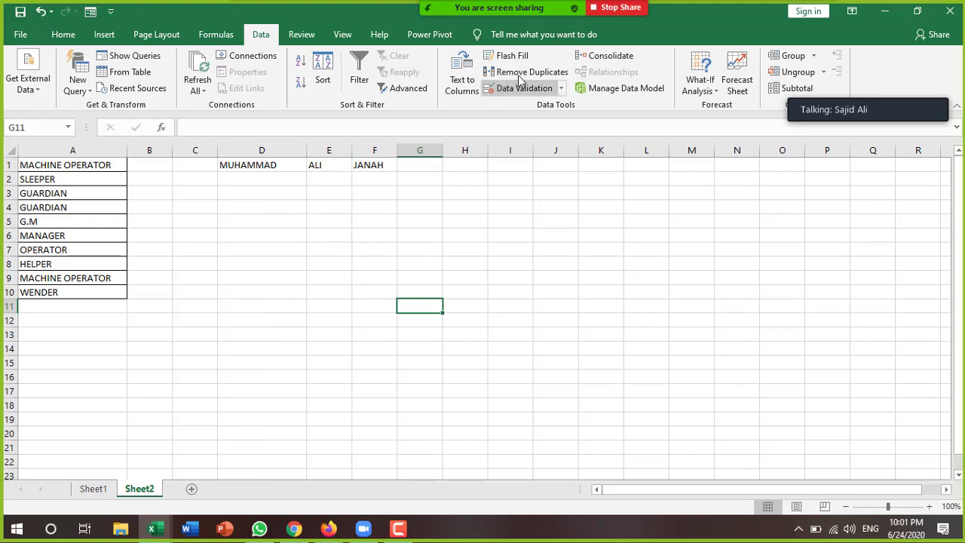
On Sheet1, copy employee rows 5–8 and paste them into rows 12–15.
left_click(106, 489)
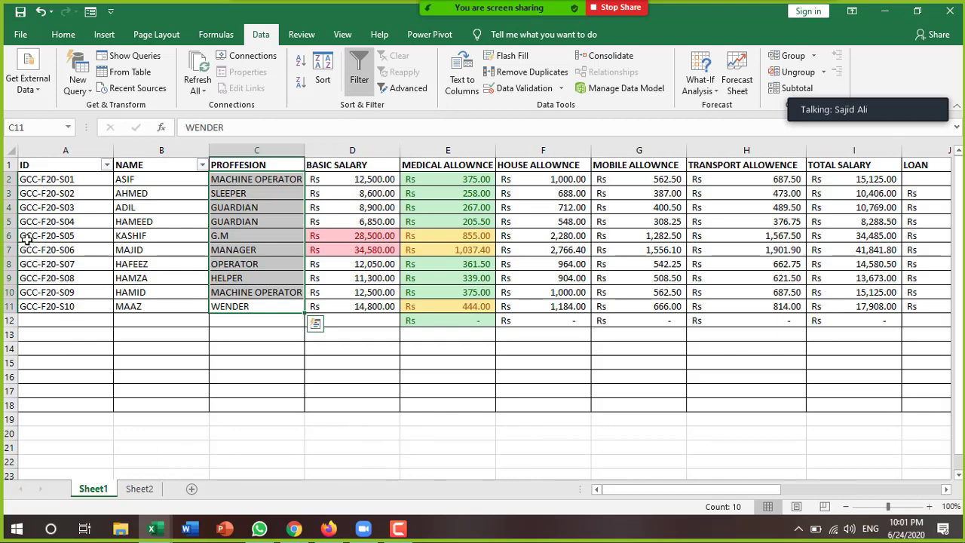
left_click_drag(32, 223, 186, 292)
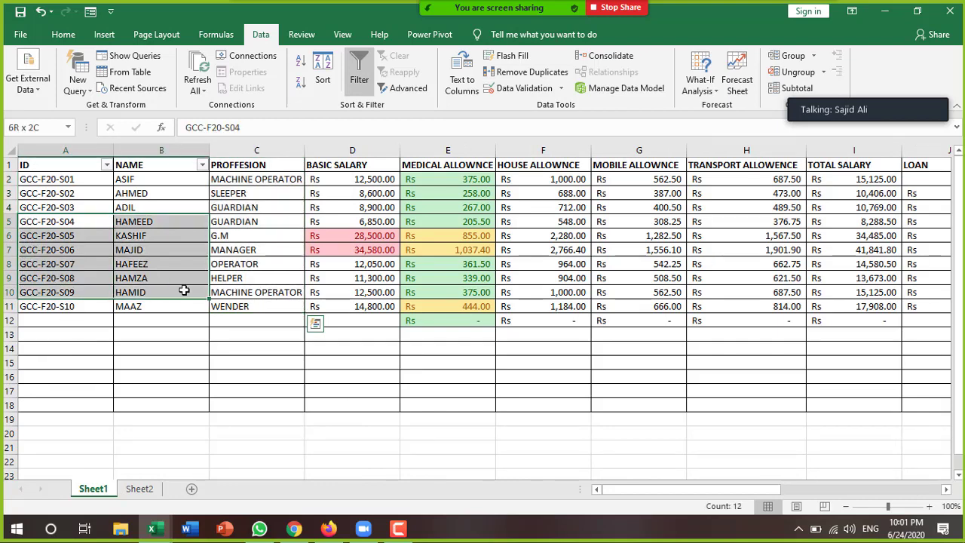
left_click_drag(6, 221, 9, 269)
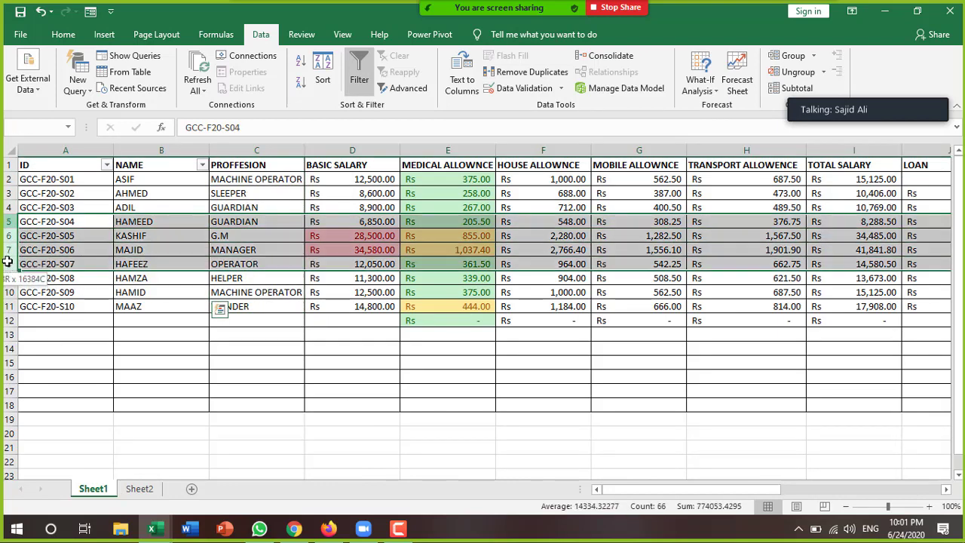
key("ctrl+c")
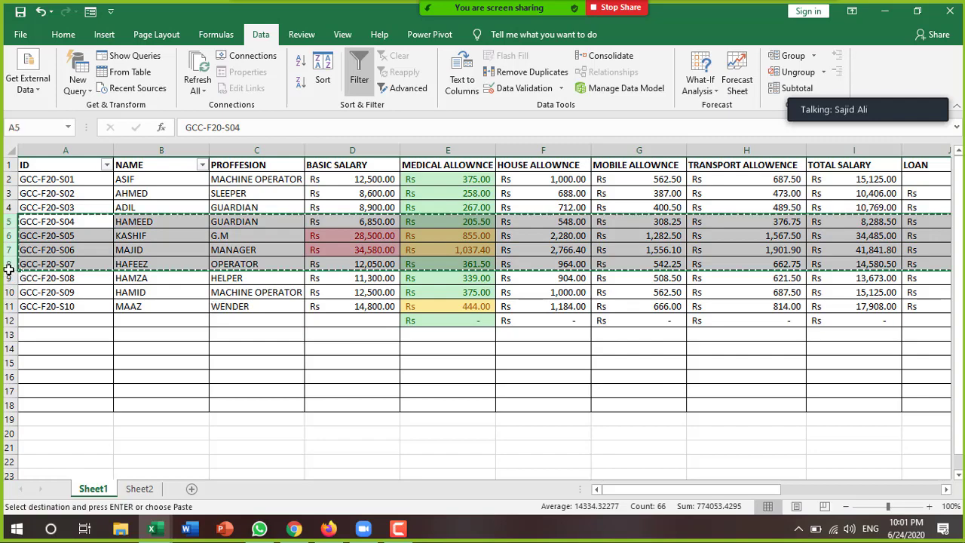
left_click(40, 321)
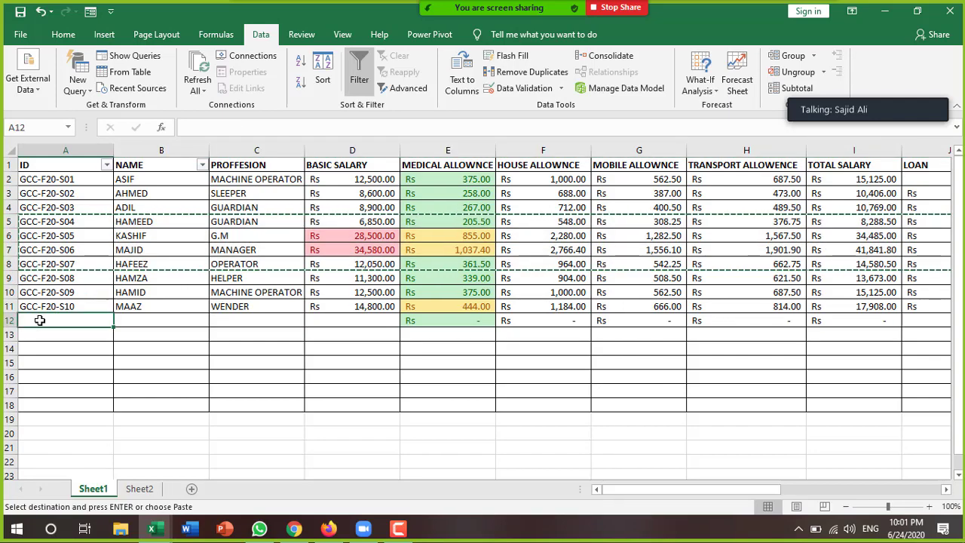
key("ctrl+v")
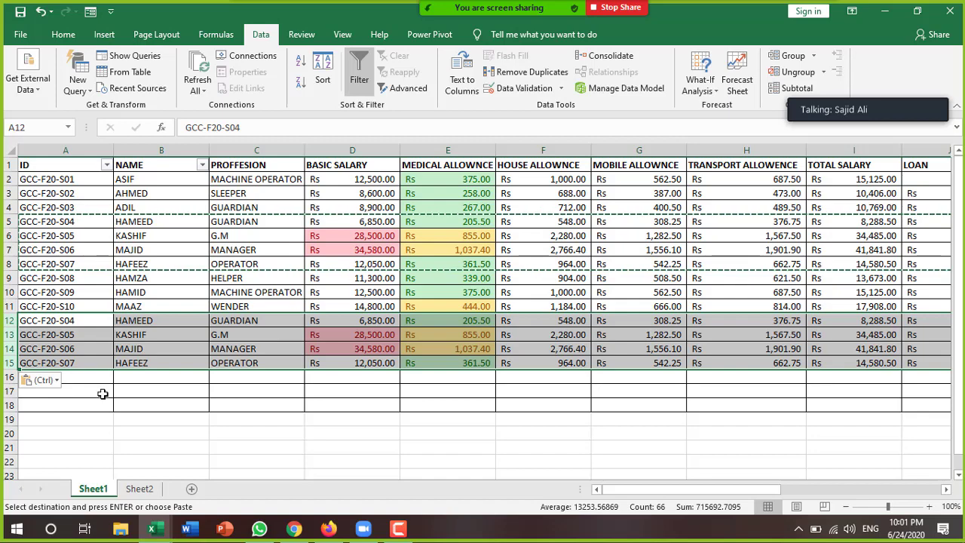
Remove duplicate IDs from column A alone with the current selection, then undo it.
left_click(102, 393)
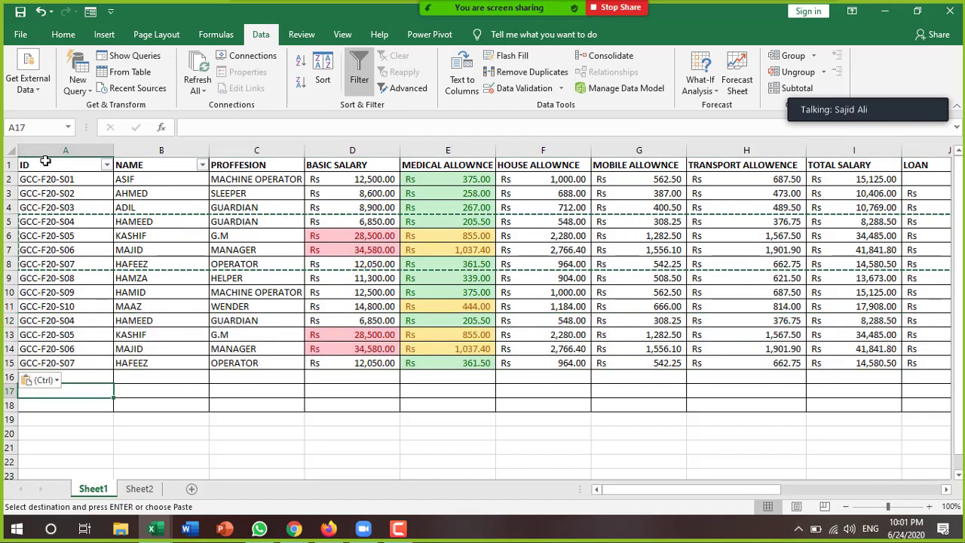
left_click(47, 151)
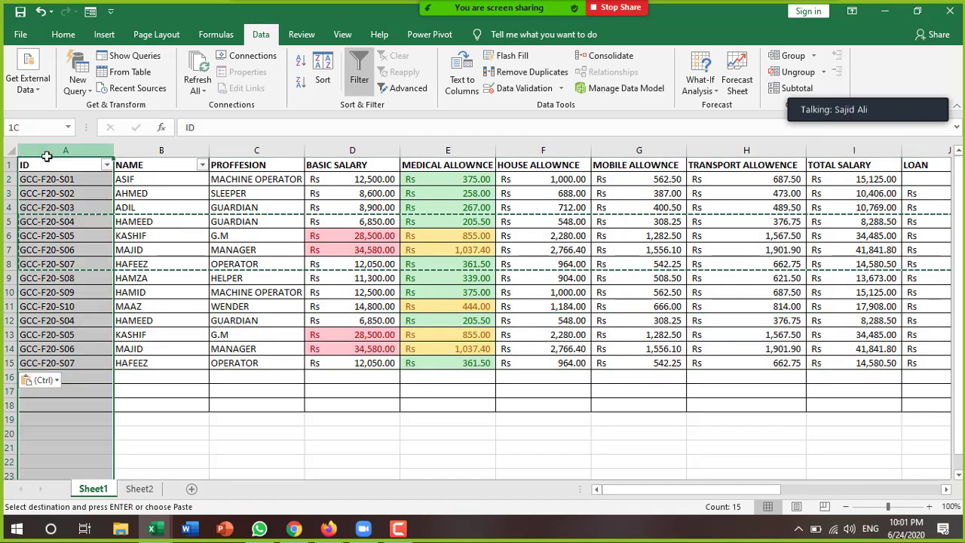
left_click(532, 73)
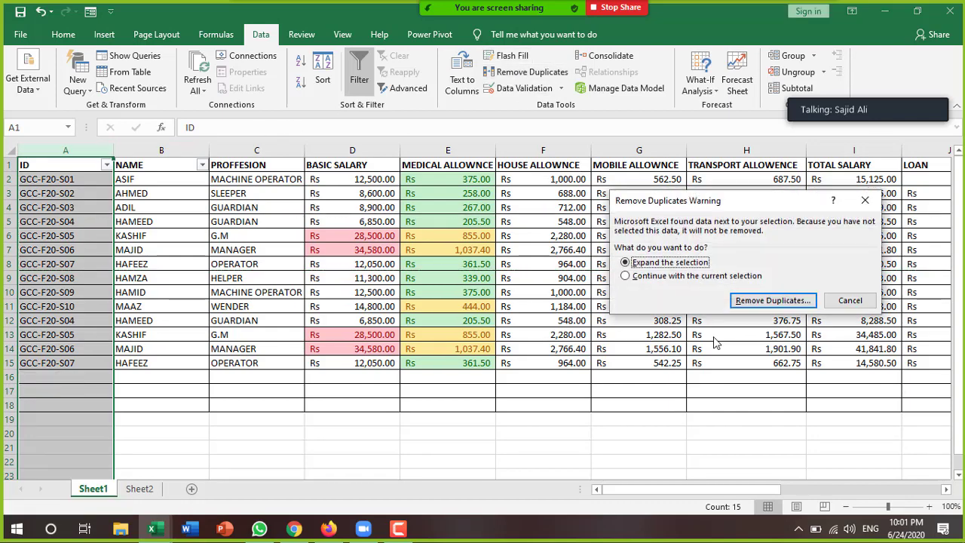
left_click(706, 276)
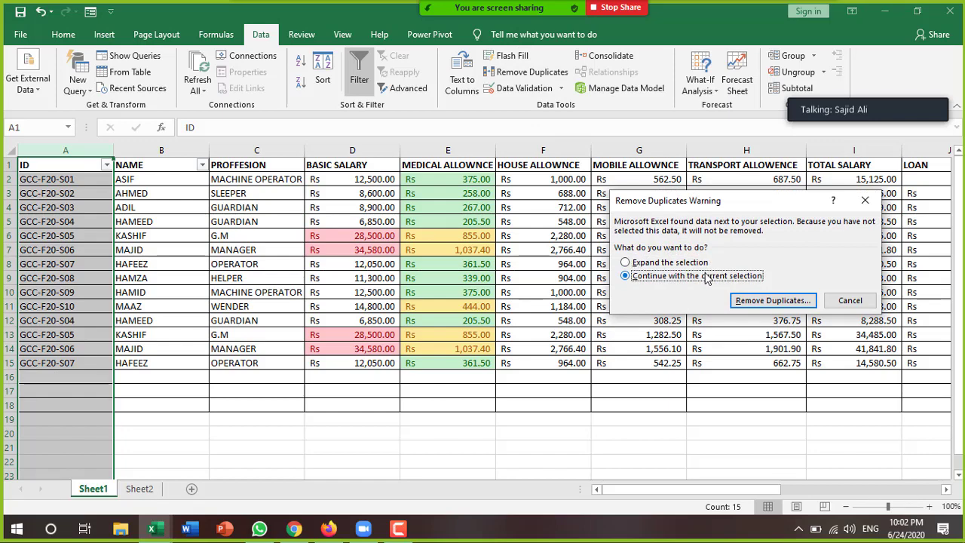
left_click(773, 301)
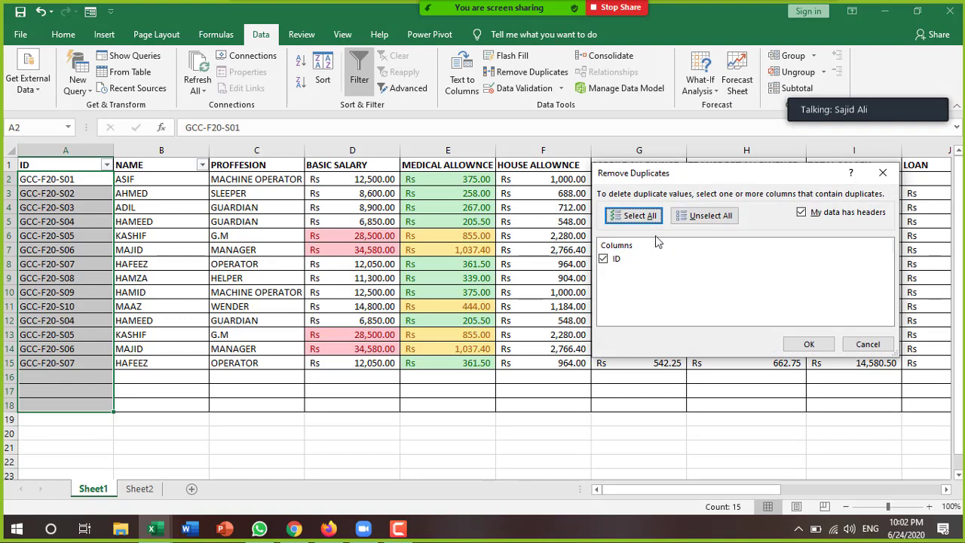
left_click(809, 344)
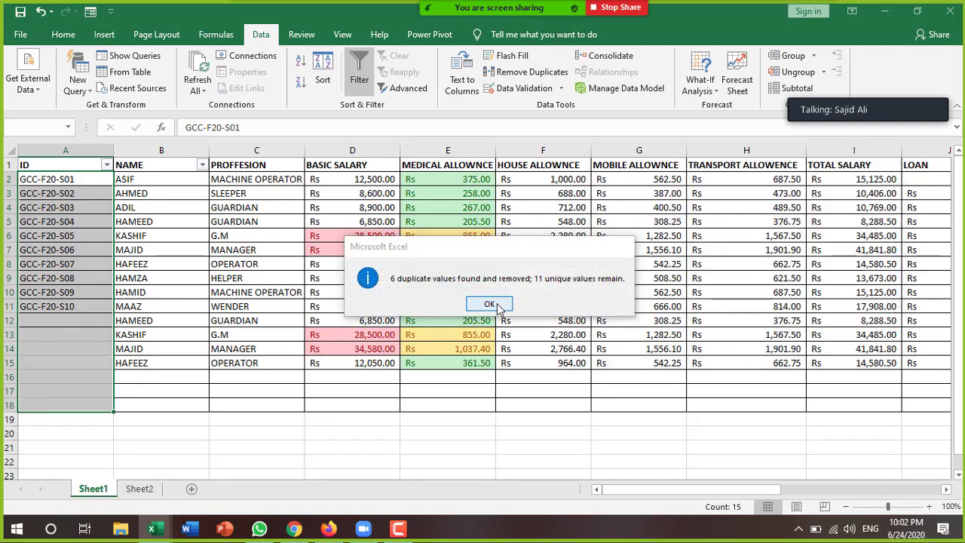
left_click(489, 304)
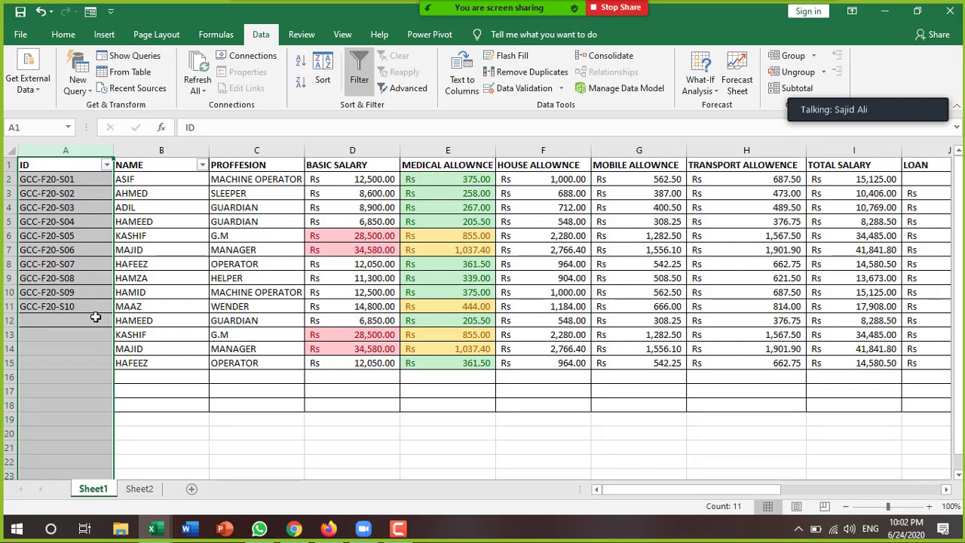
key("ctrl+z")
Select the whole sheet and remove duplicates across all columns, removing 2 duplicates.
left_click(153, 392)
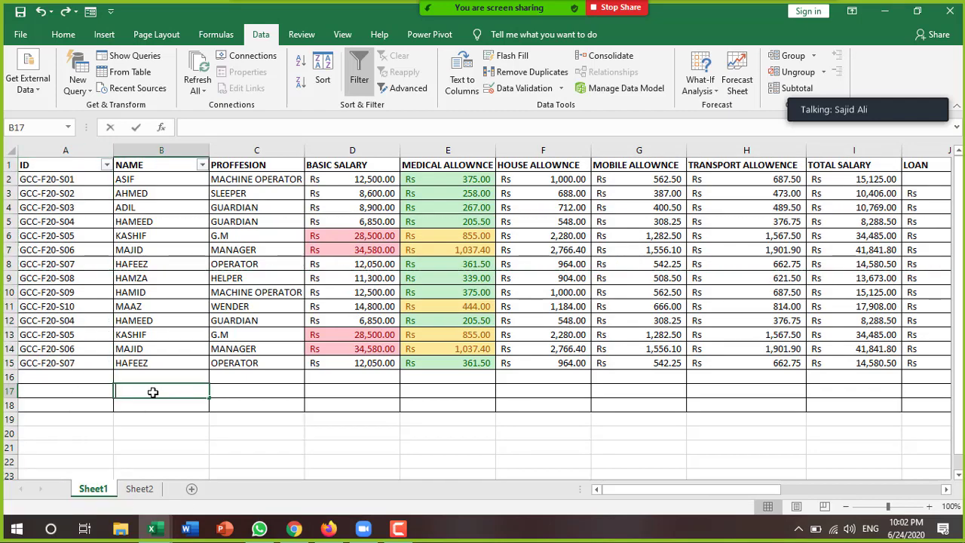
left_click(12, 154)
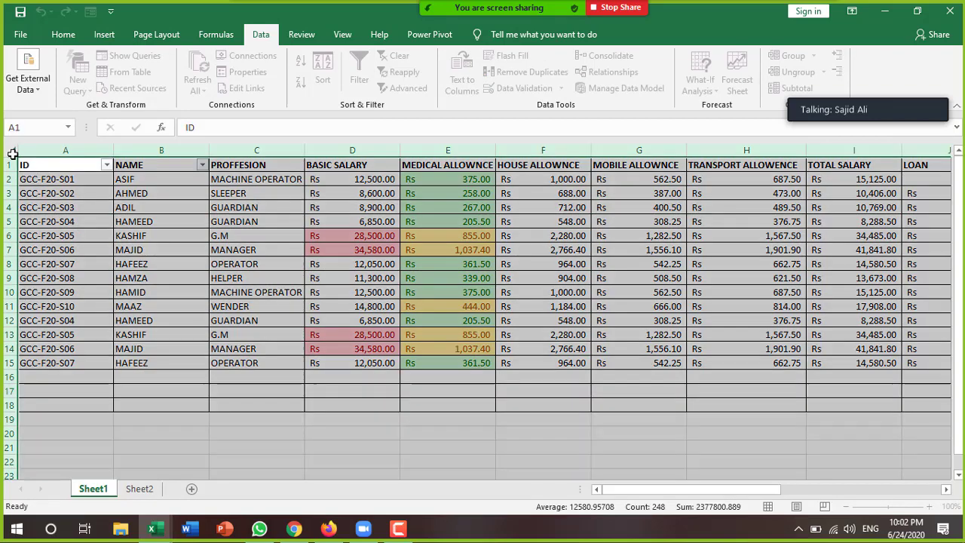
left_click(519, 68)
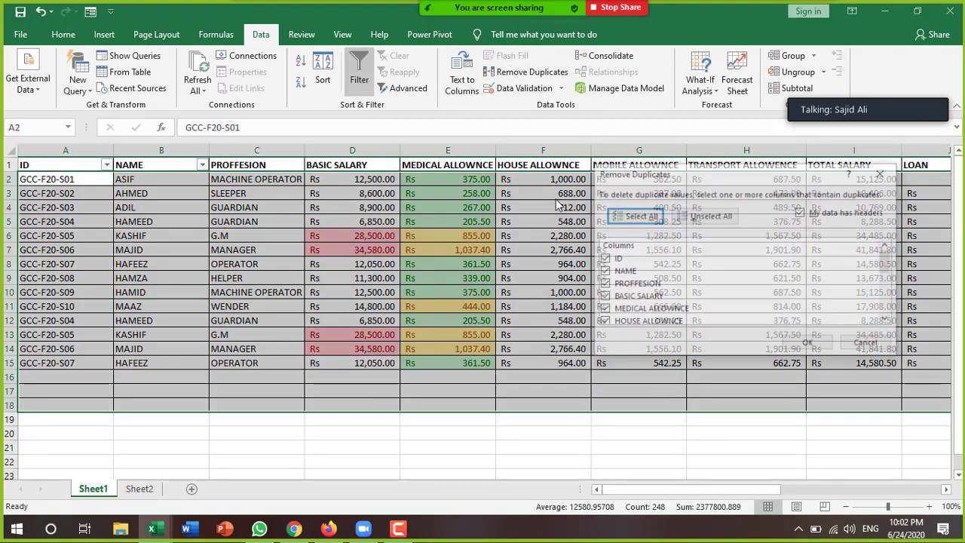
scroll(633, 291, "down", 2)
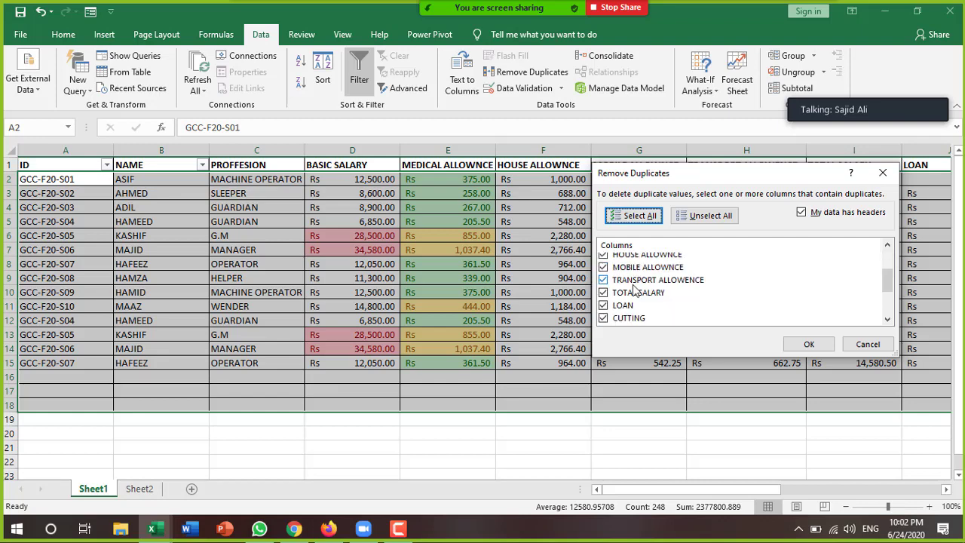
scroll(635, 290, "down", 2)
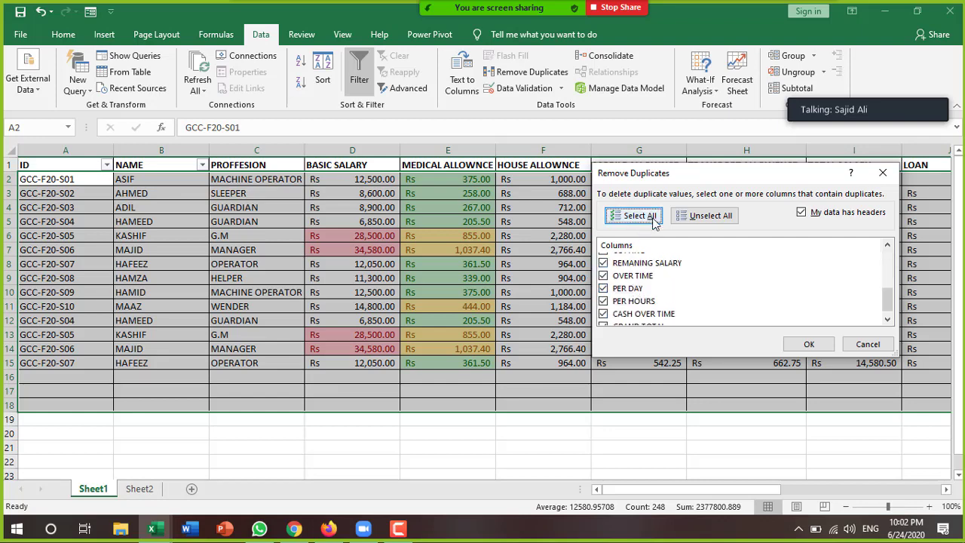
left_click(808, 344)
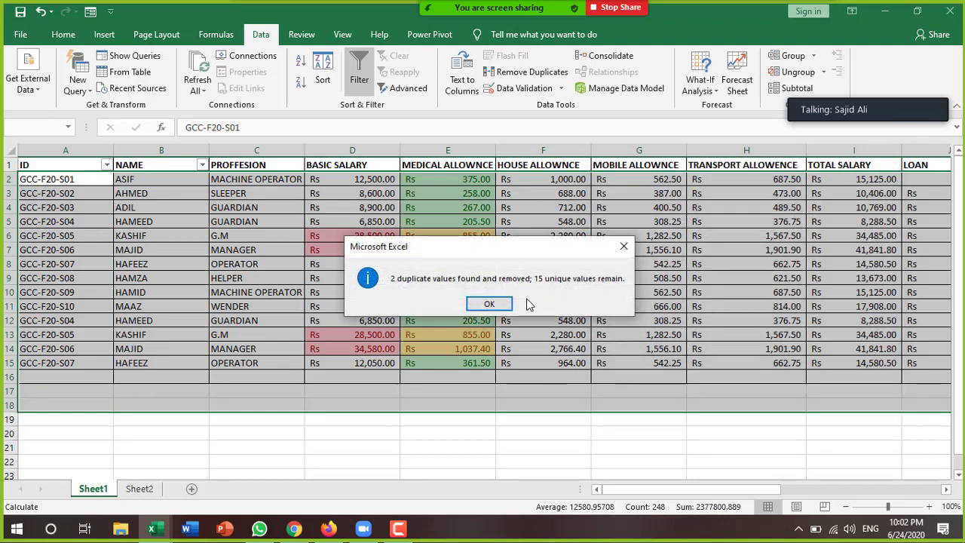
left_click(489, 305)
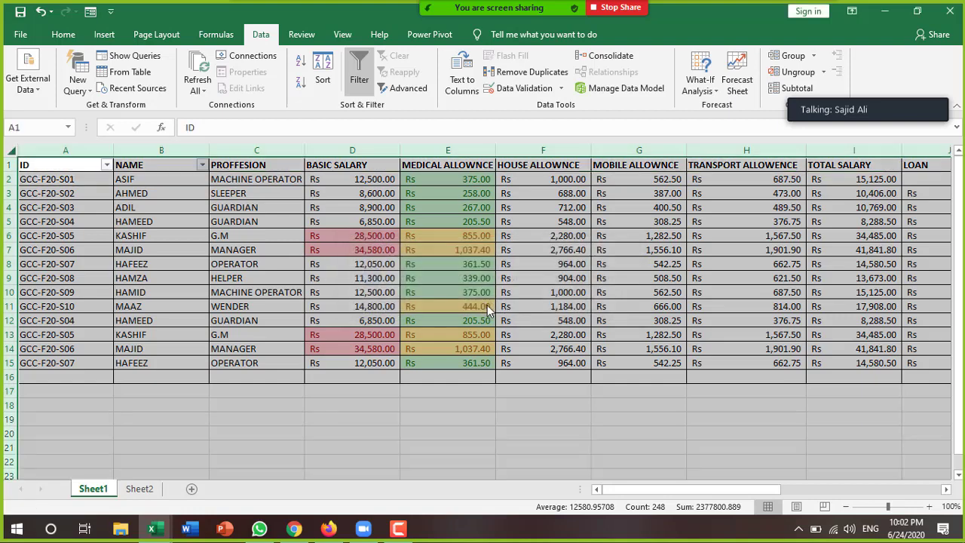
left_click(75, 409)
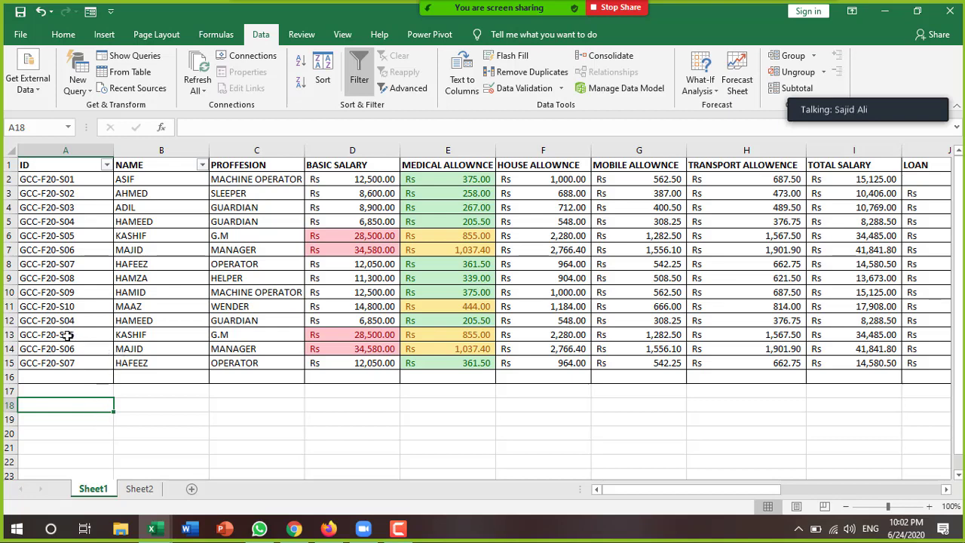
left_click_drag(40, 320, 41, 364)
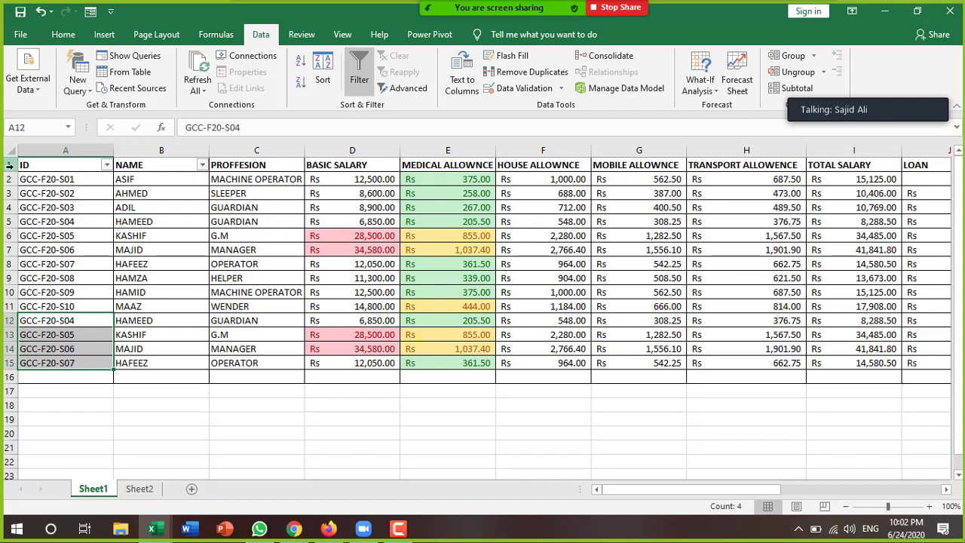
left_click_drag(9, 169, 45, 369)
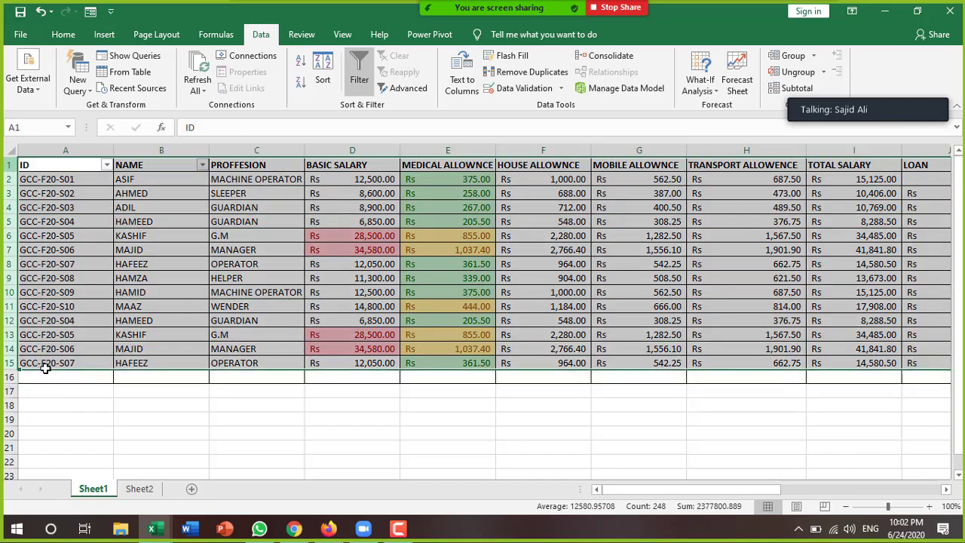
left_click(518, 73)
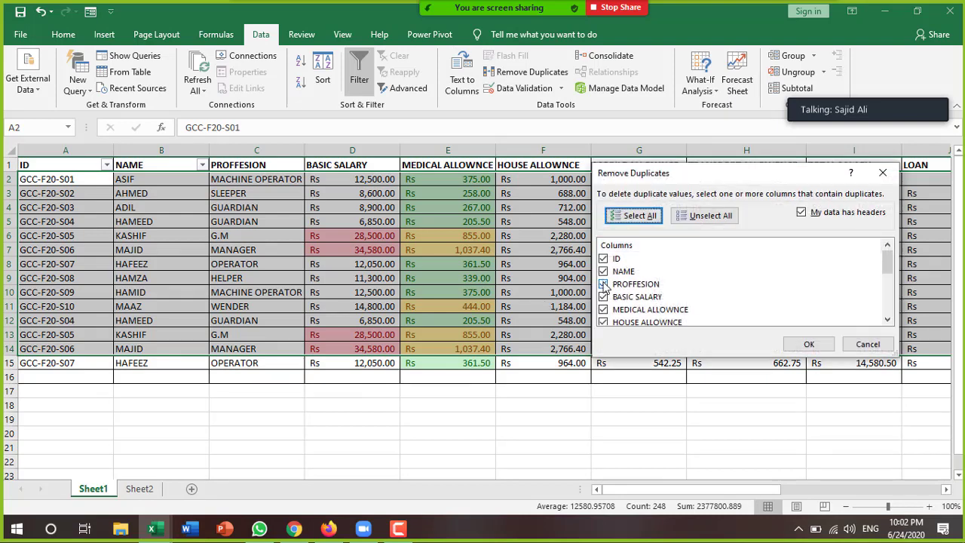
left_click(691, 218)
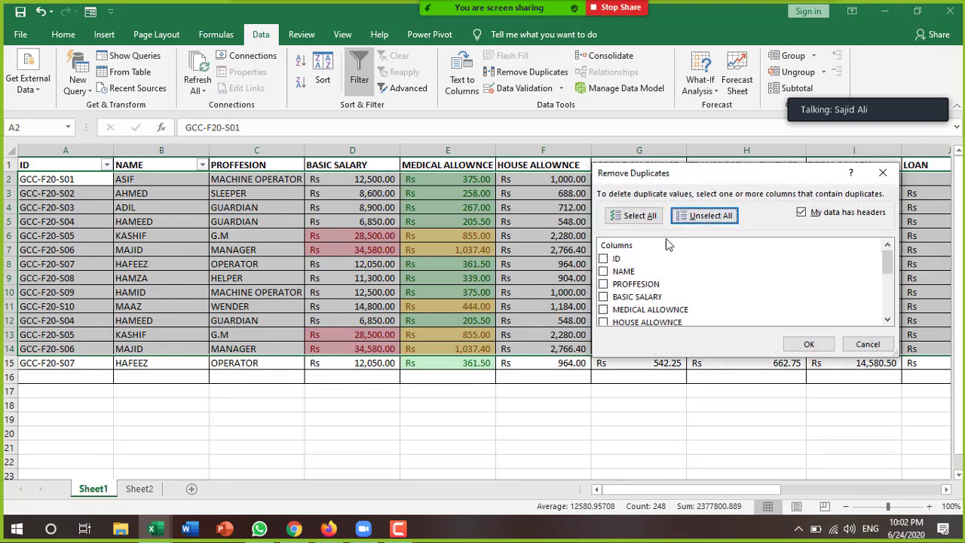
left_click(603, 271)
left_click(604, 258)
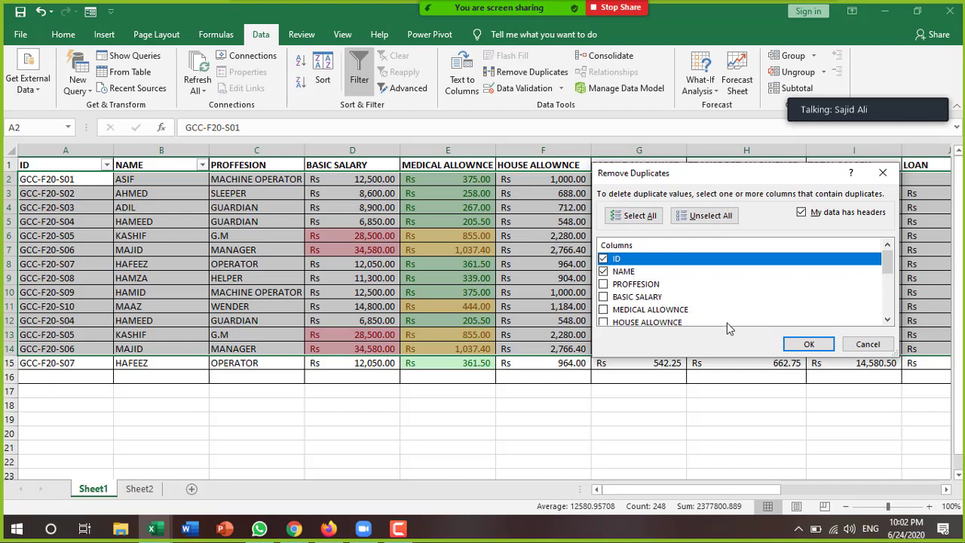
left_click(809, 345)
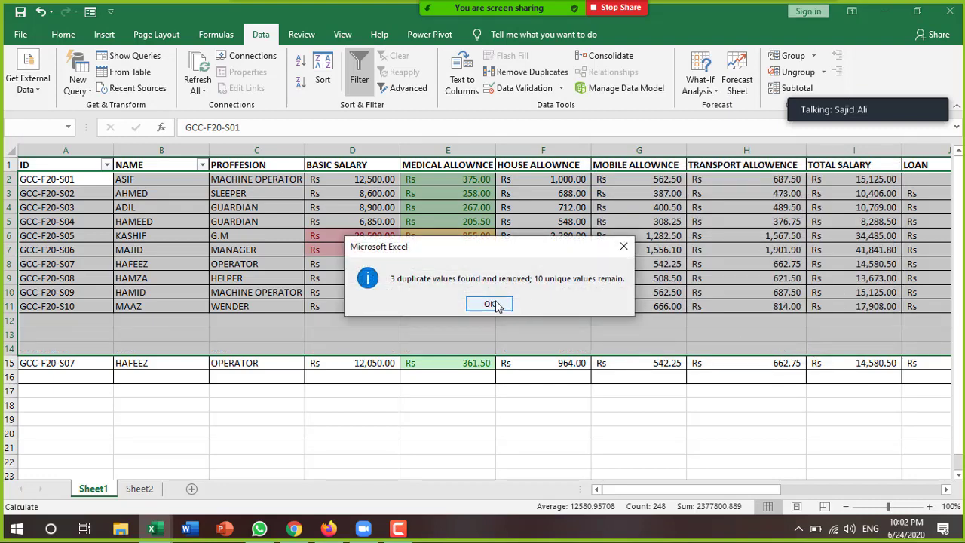
left_click(490, 304)
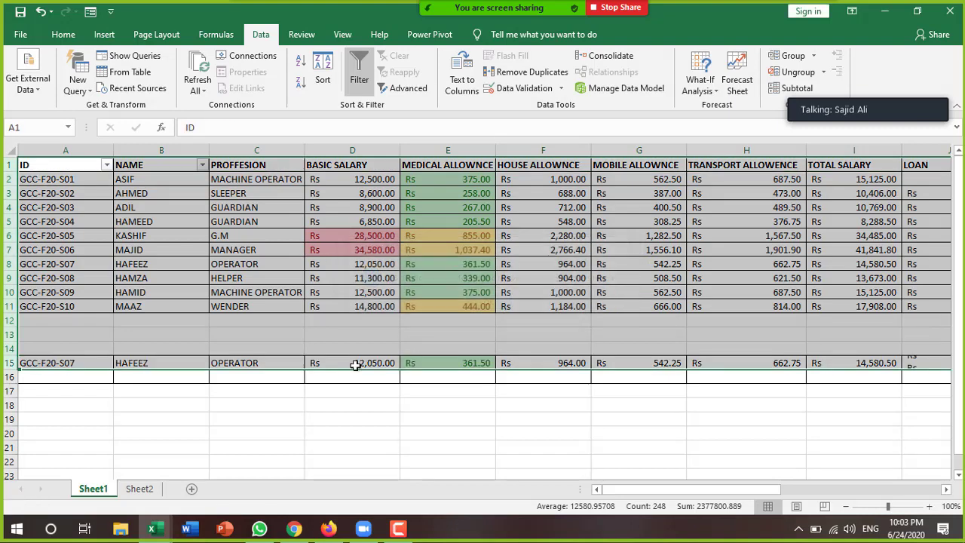
left_click(44, 394)
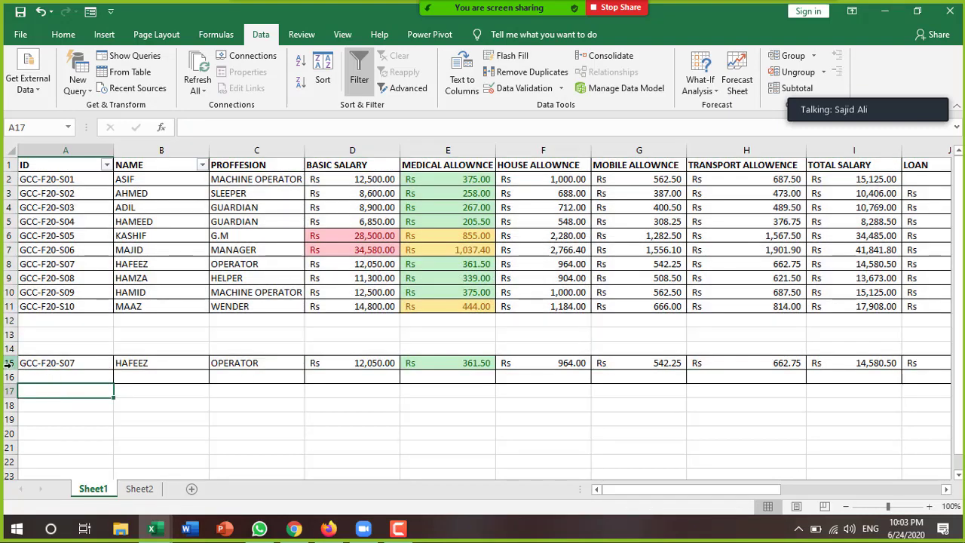
left_click_drag(8, 362, 9, 291)
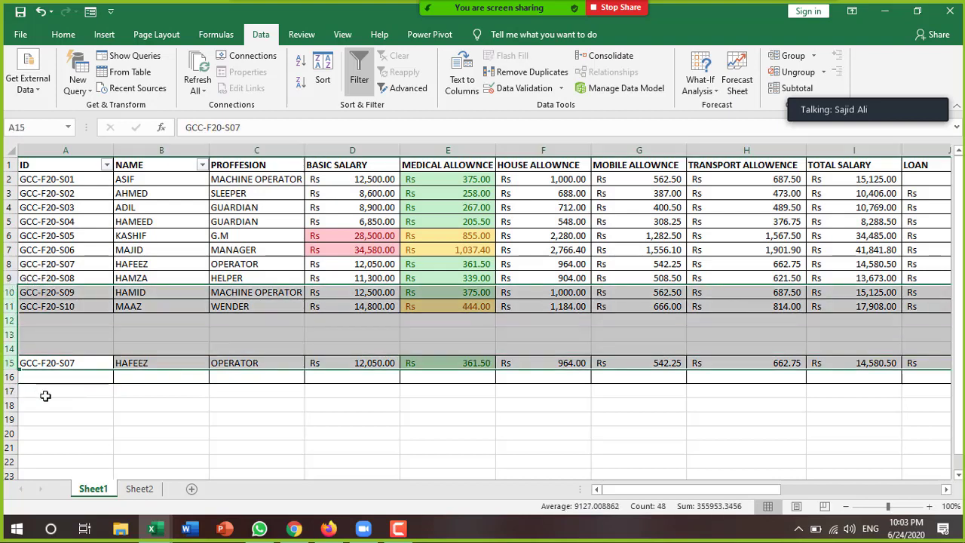
left_click(190, 457)
key("ctrl+z")
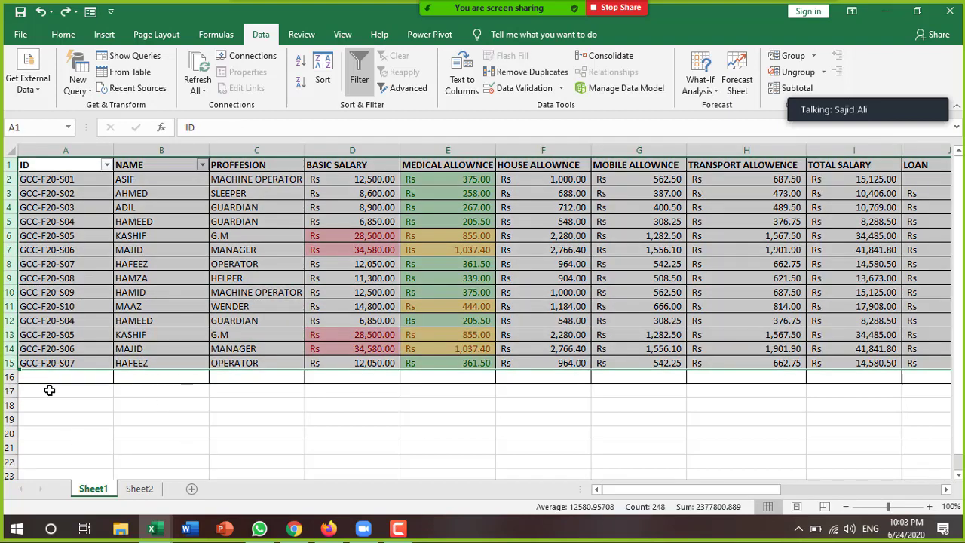
left_click_drag(44, 391, 30, 181)
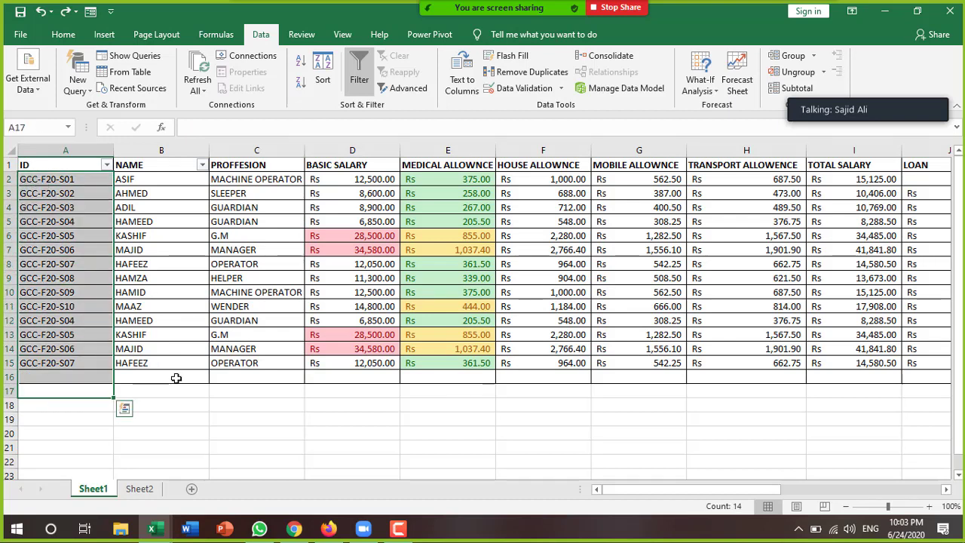
mouse_move(177, 377)
left_mouse_down()
mouse_move(172, 275)
mouse_move(188, 178)
left_mouse_up()
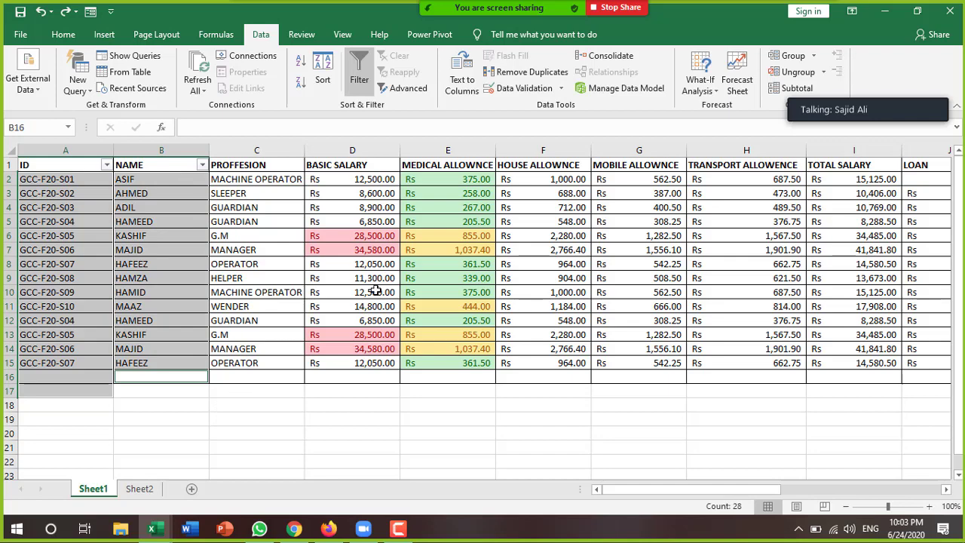
left_click(531, 72)
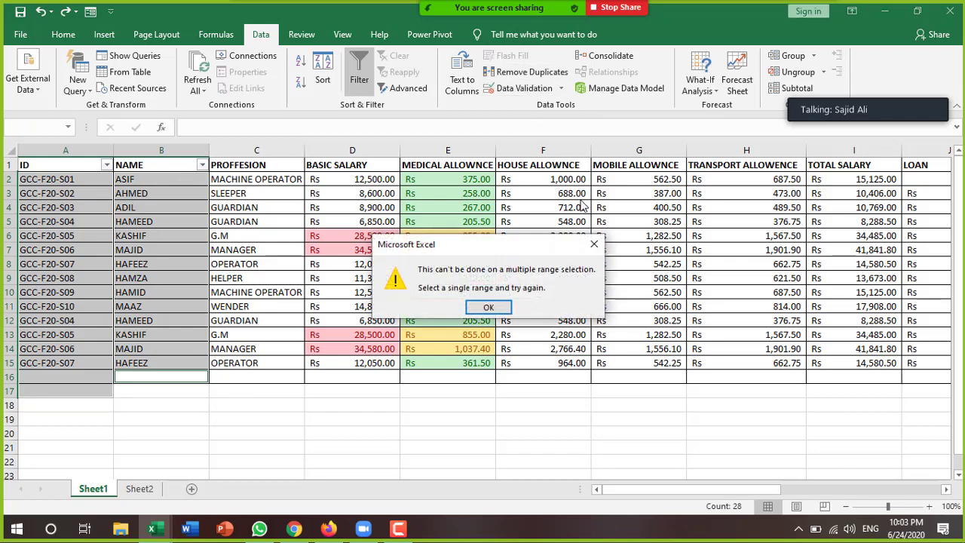
left_click(489, 307)
left_click(352, 433)
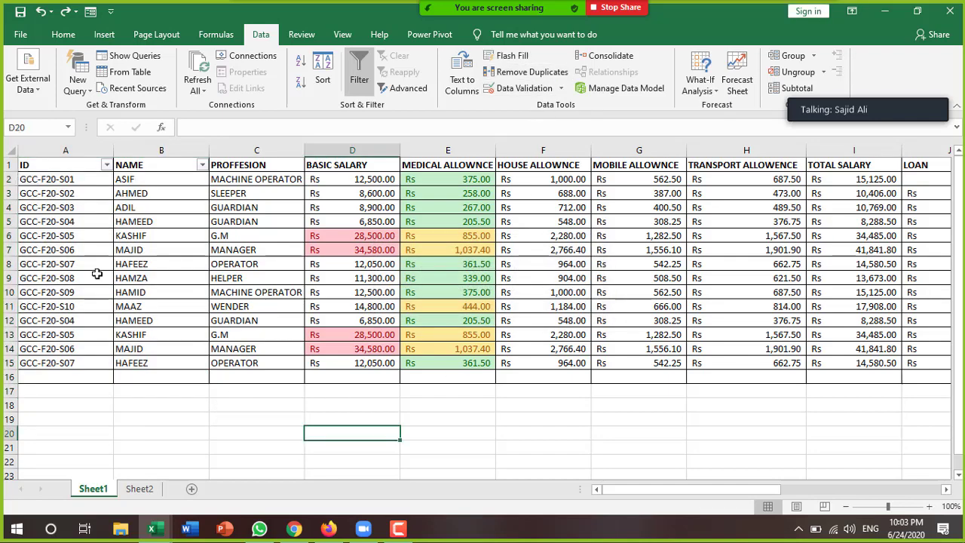
left_click_drag(10, 179, 17, 374)
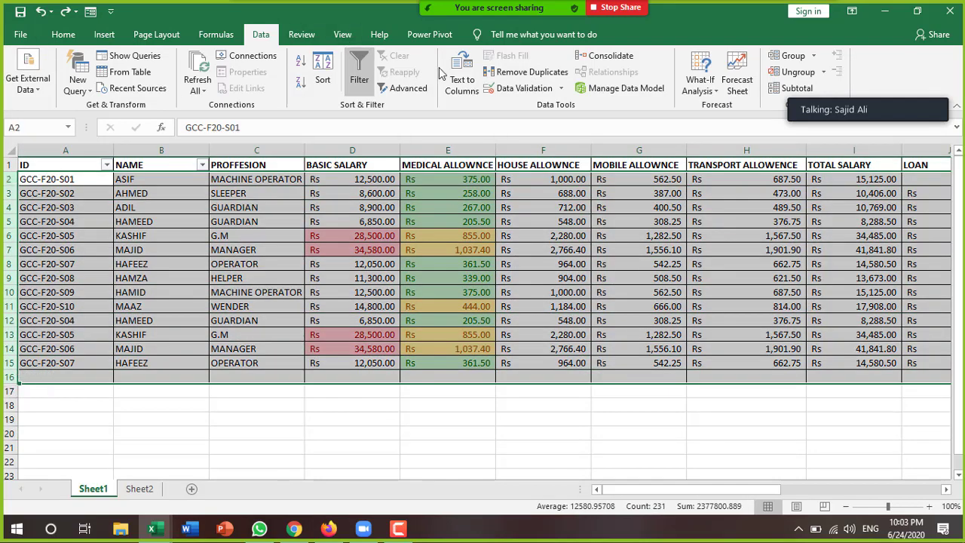
left_click(505, 71)
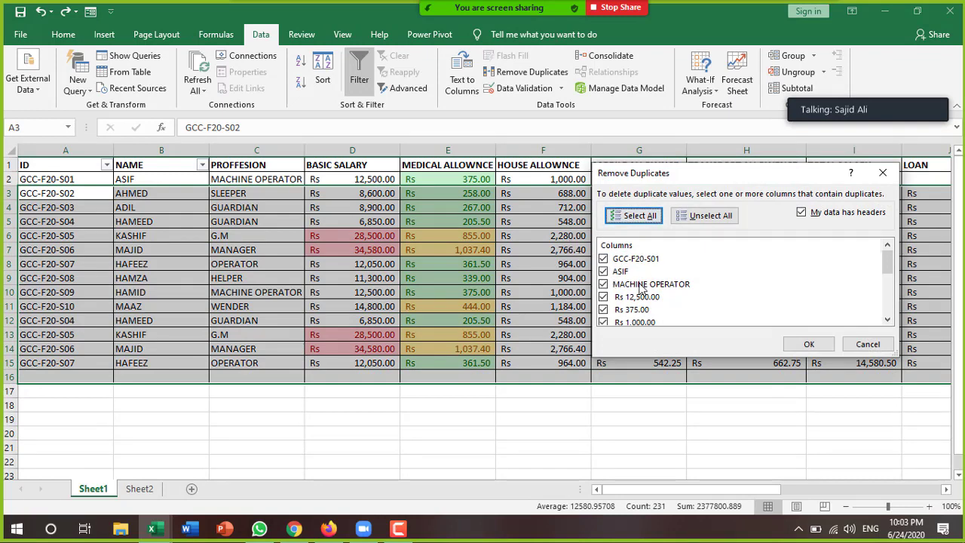
scroll(640, 288, "down", 5)
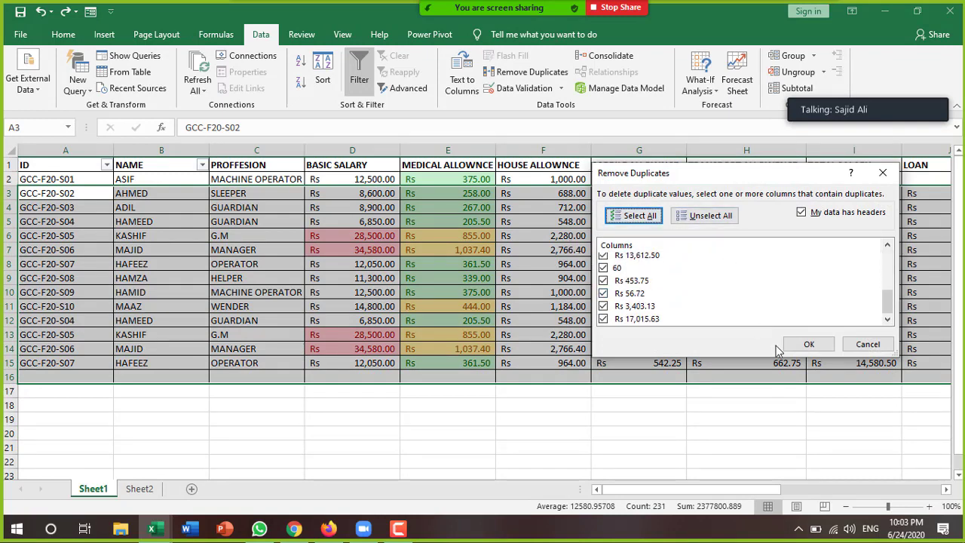
left_click(803, 343)
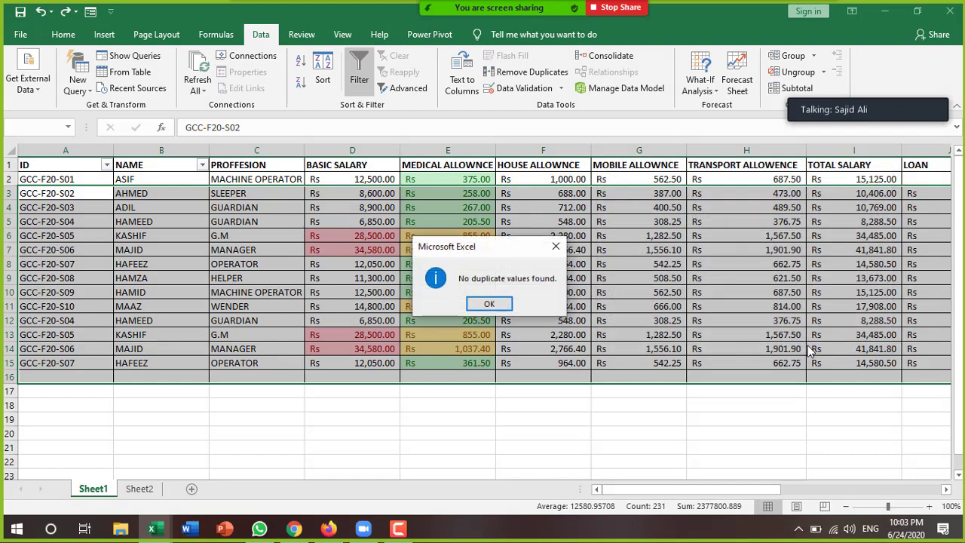
left_click(557, 247)
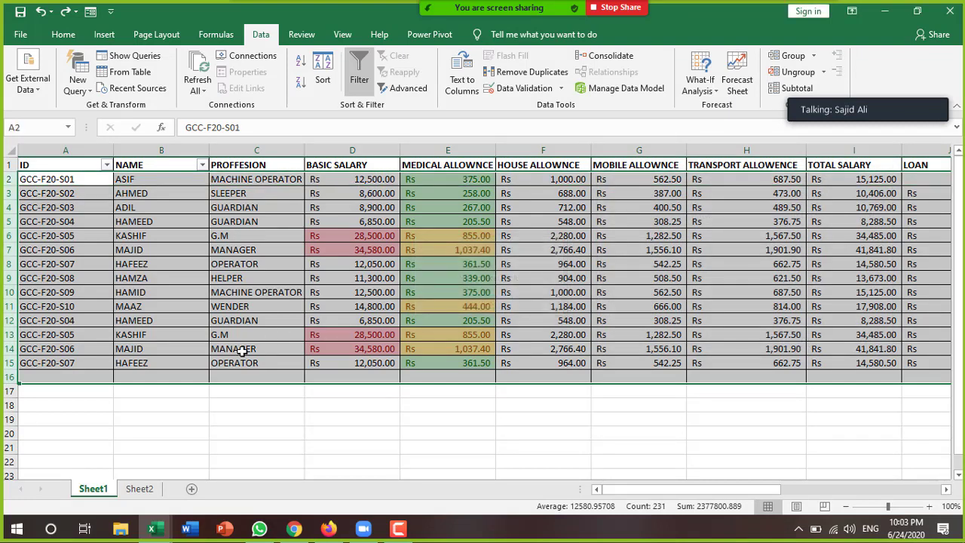
left_click(126, 376)
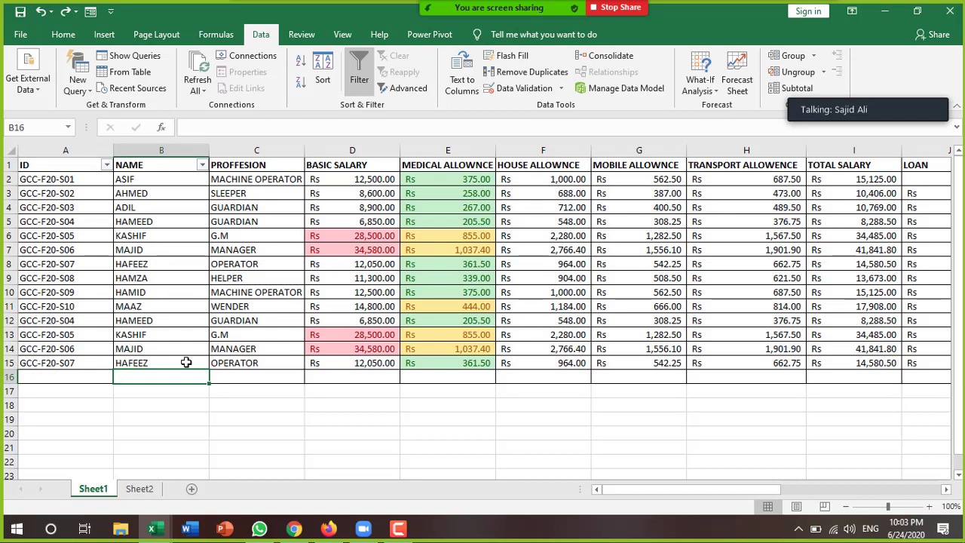
Select A1:B18 and remove duplicates on ID and NAME, clearing 6 duplicate values.
left_click_drag(185, 363, 45, 222)
left_click_drag(200, 405, 64, 150)
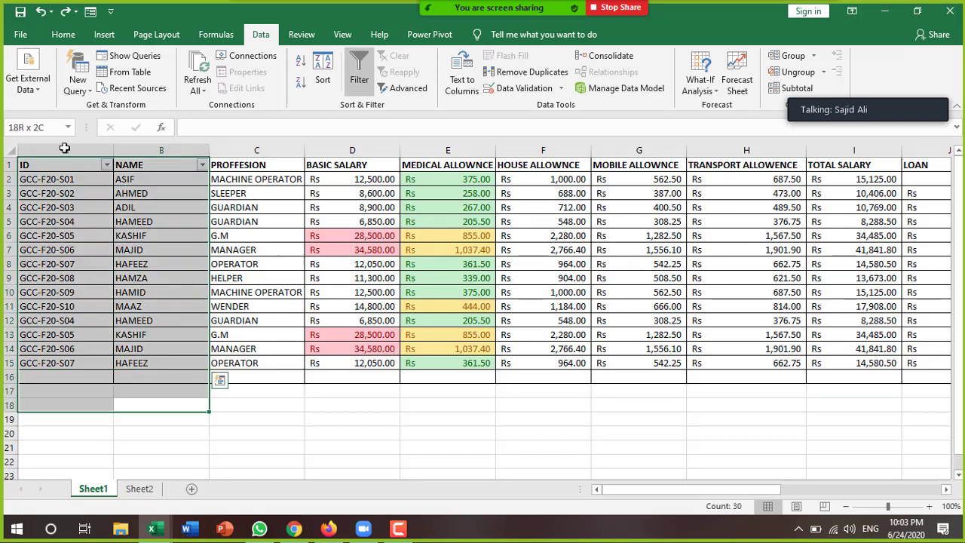
left_click(520, 72)
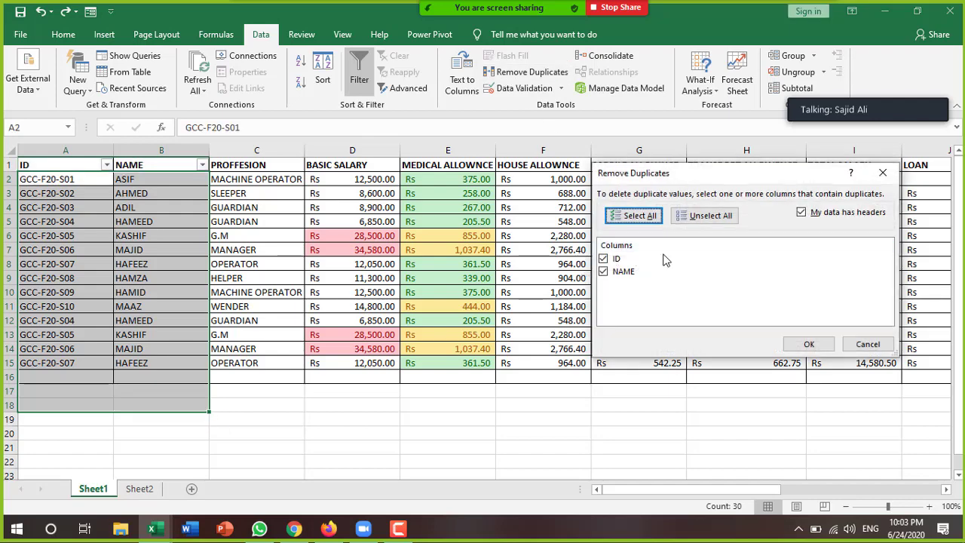
left_click(804, 345)
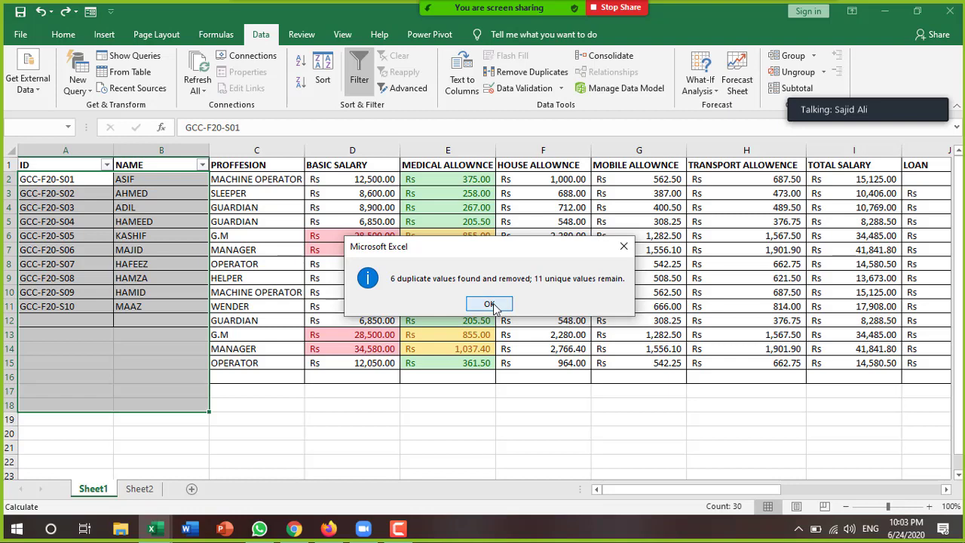
left_click(490, 304)
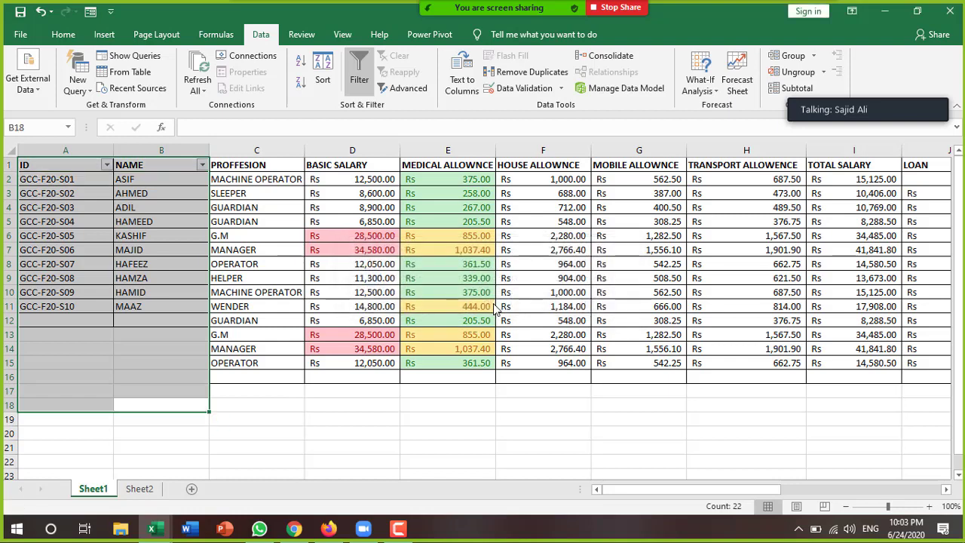
left_click(284, 407)
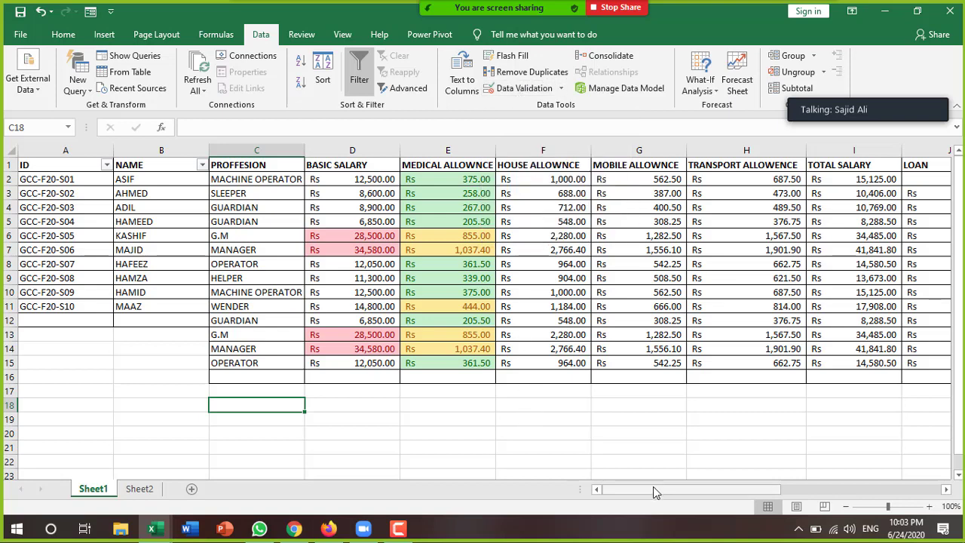
Select the MOBILE ALLOWNCE column G and open its Data Validation dialog.
double_click(946, 490)
left_click(947, 490)
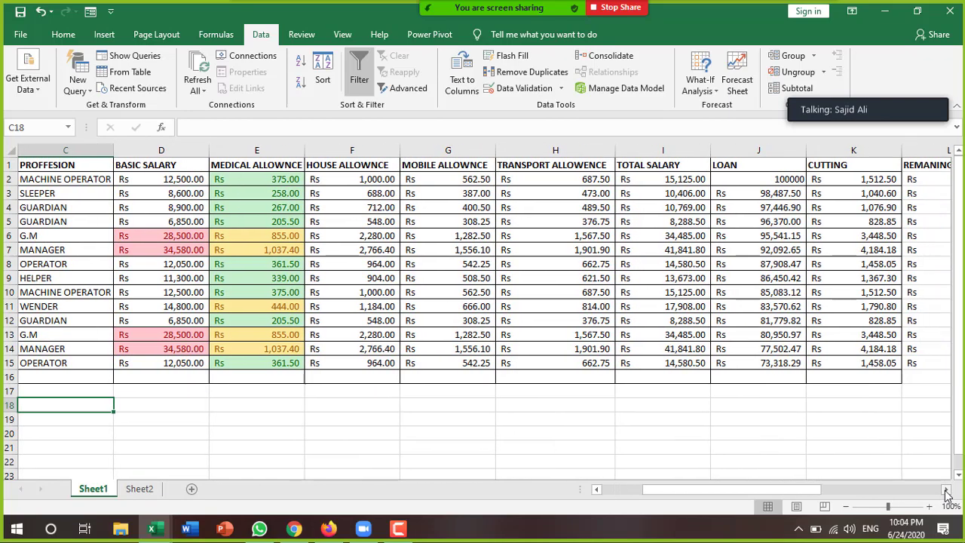
double_click(947, 490)
left_click(946, 490)
triple_click(946, 491)
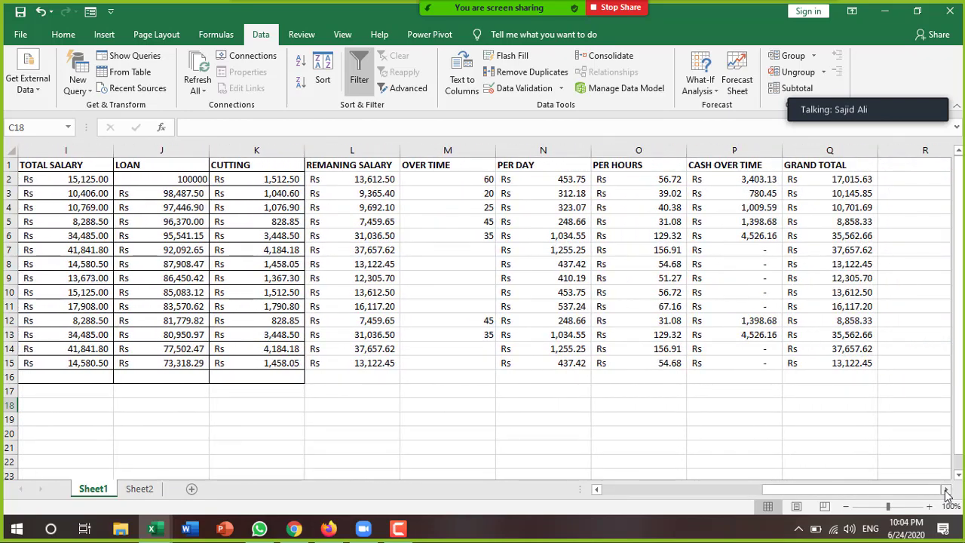
left_click_drag(836, 493, 735, 489)
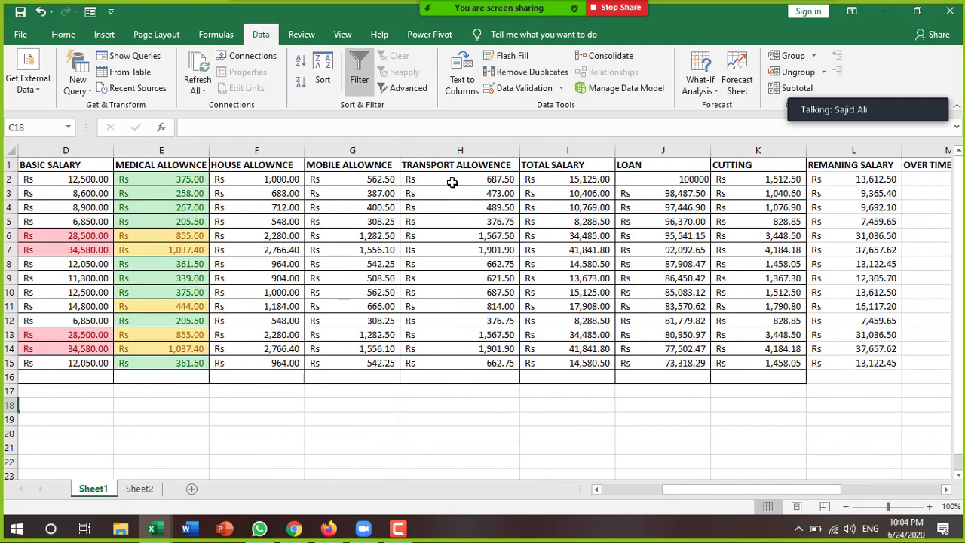
left_click(345, 150)
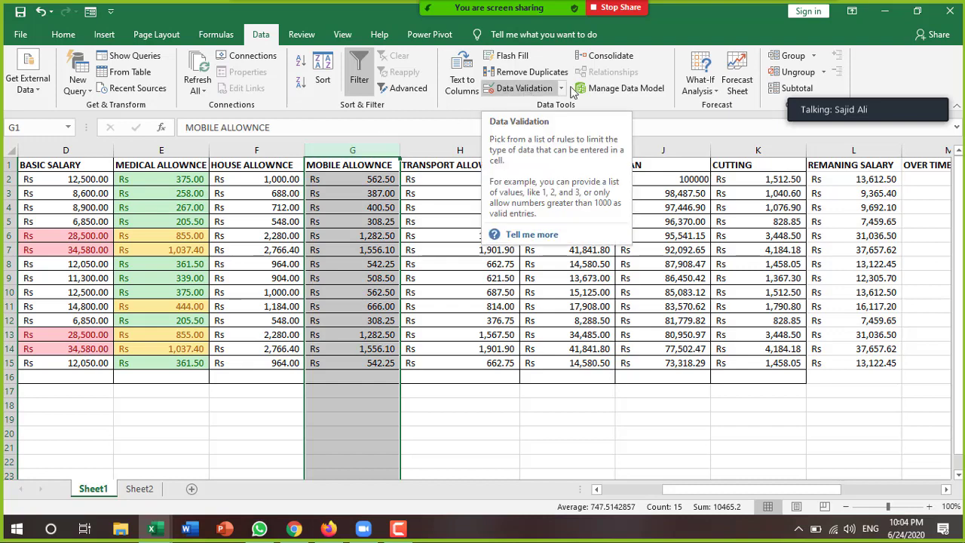
left_click(561, 89)
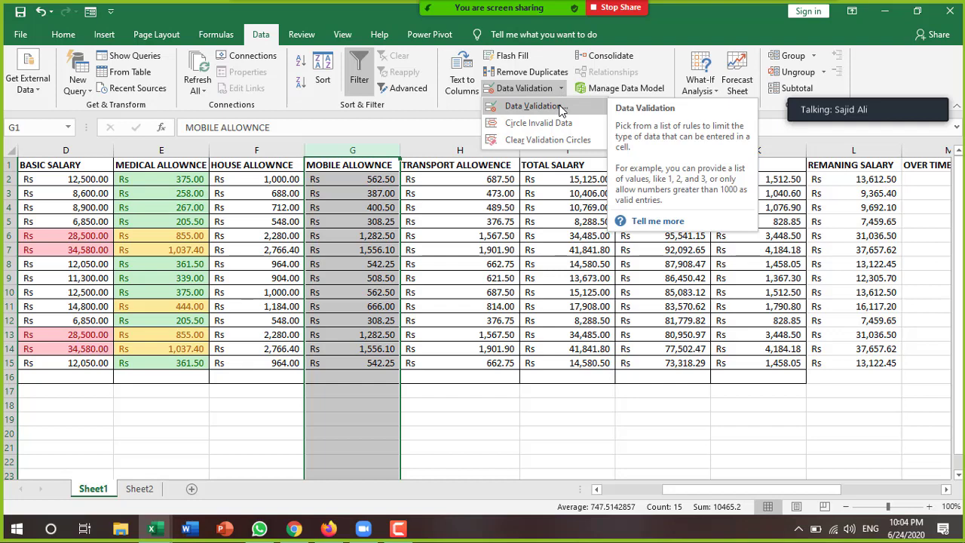
left_click(561, 110)
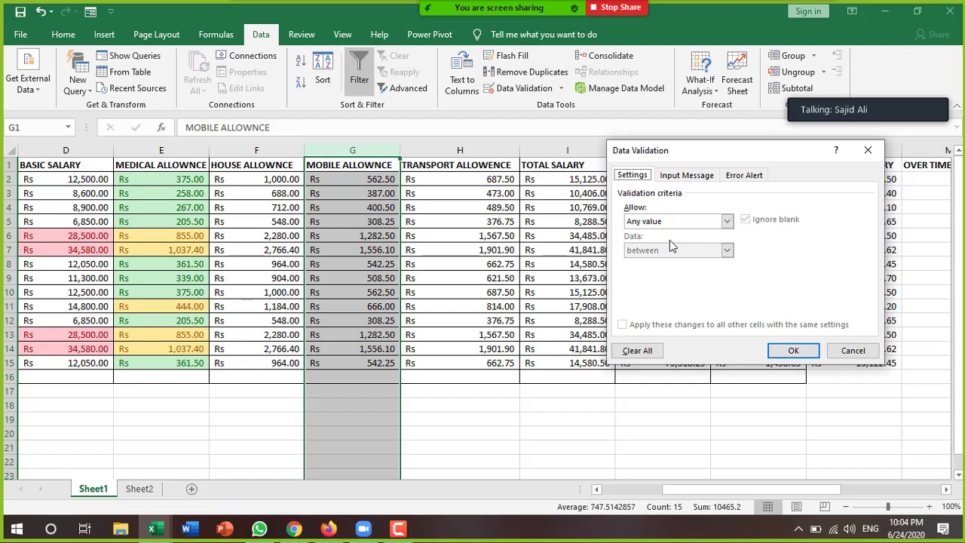
Limit the MOBILE ALLOWNCE validation to whole numbers, minimum 308 and maximum 1556.
left_click(727, 221)
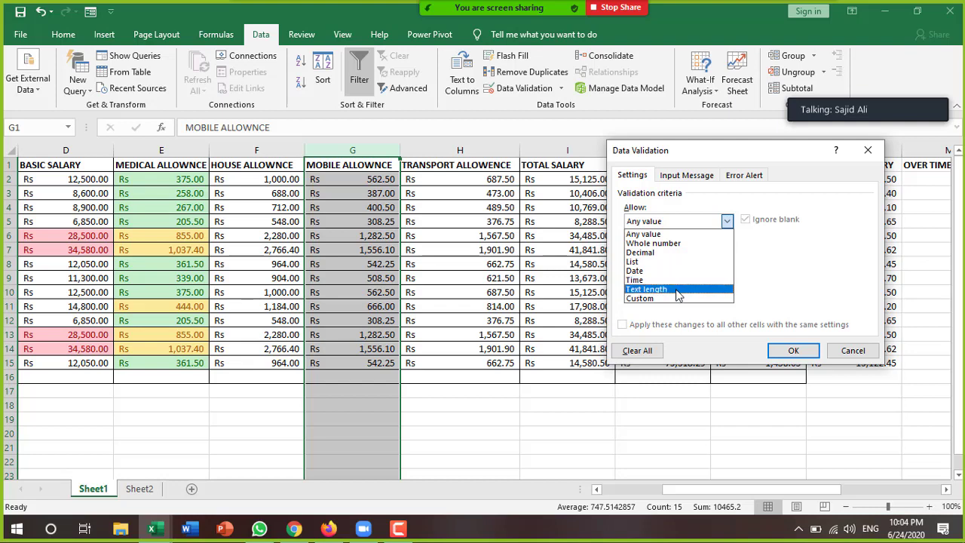
left_click(666, 297)
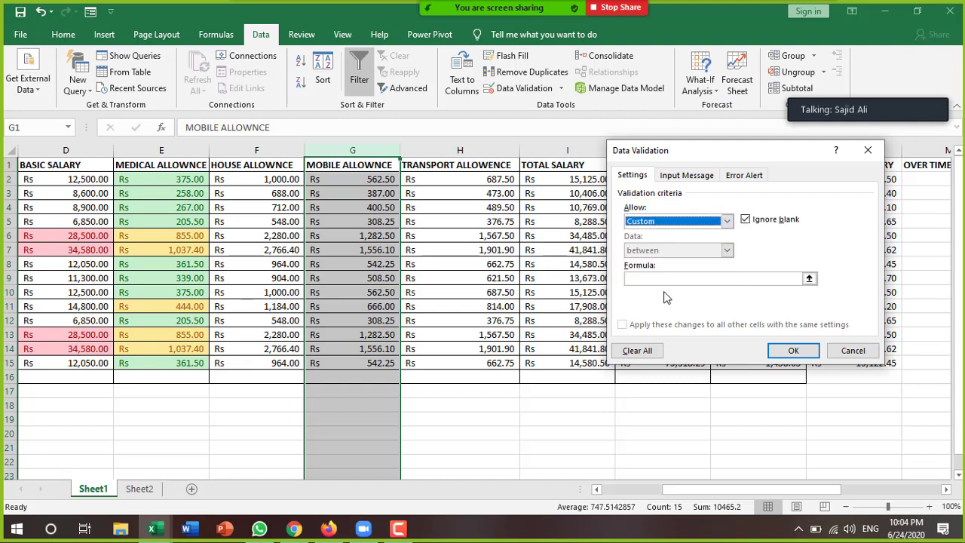
left_click(728, 226)
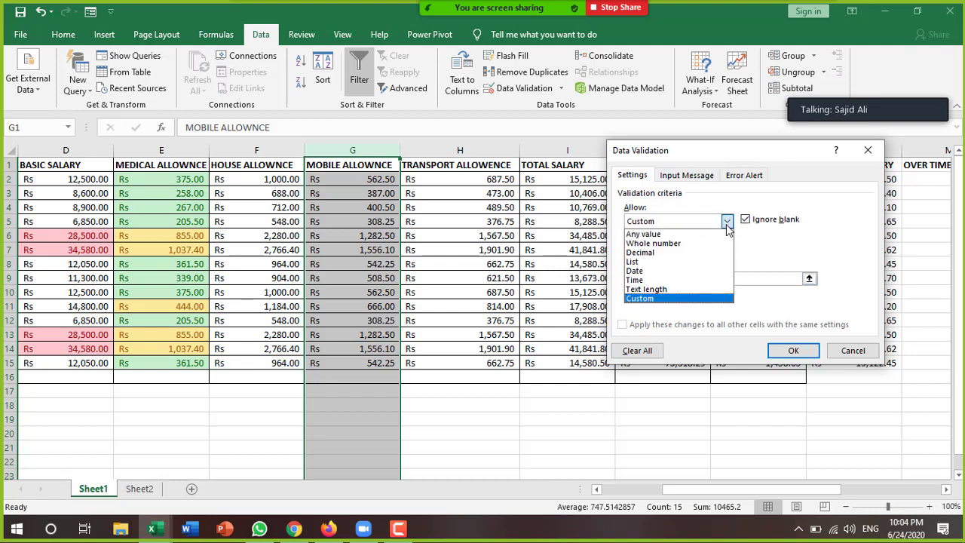
left_click(681, 244)
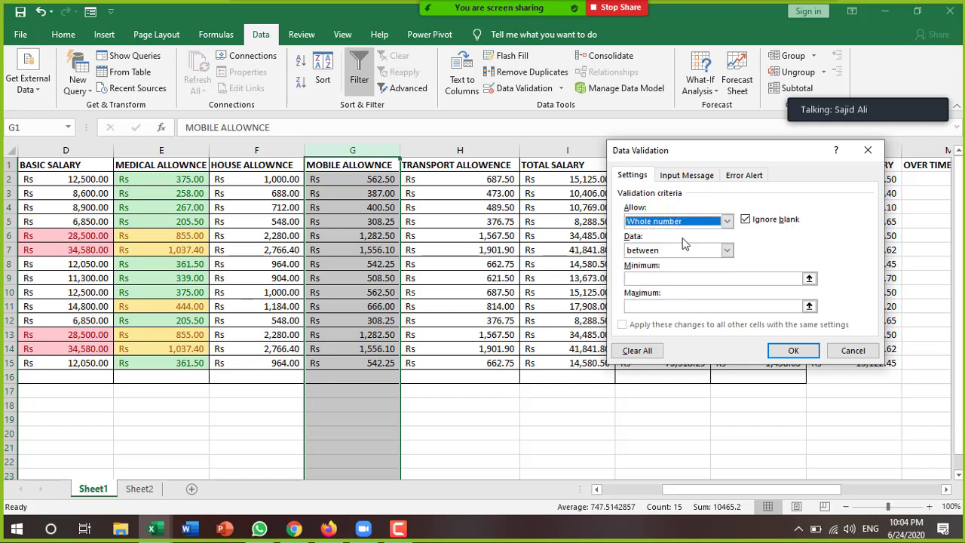
left_click(692, 278)
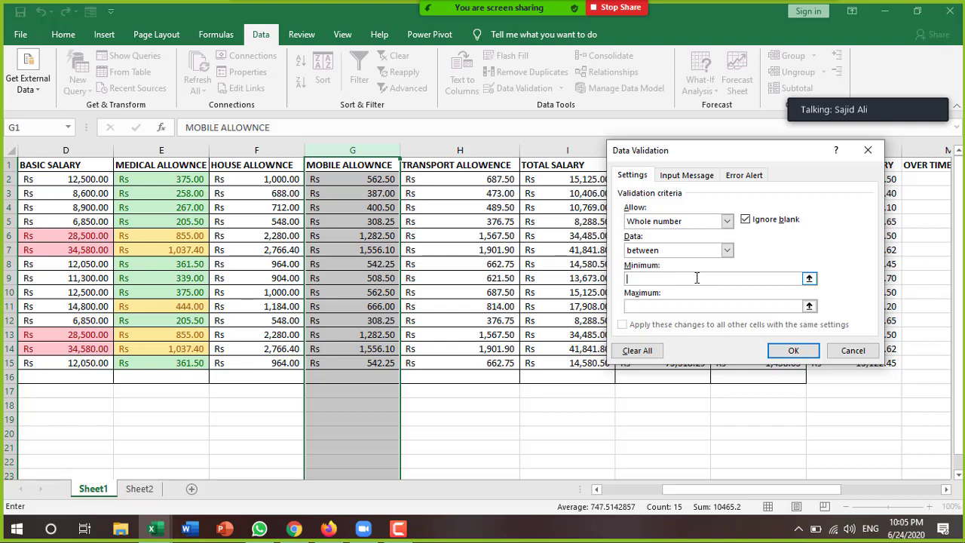
type("308")
left_click(679, 306)
type("1556")
left_click(708, 178)
left_click(634, 176)
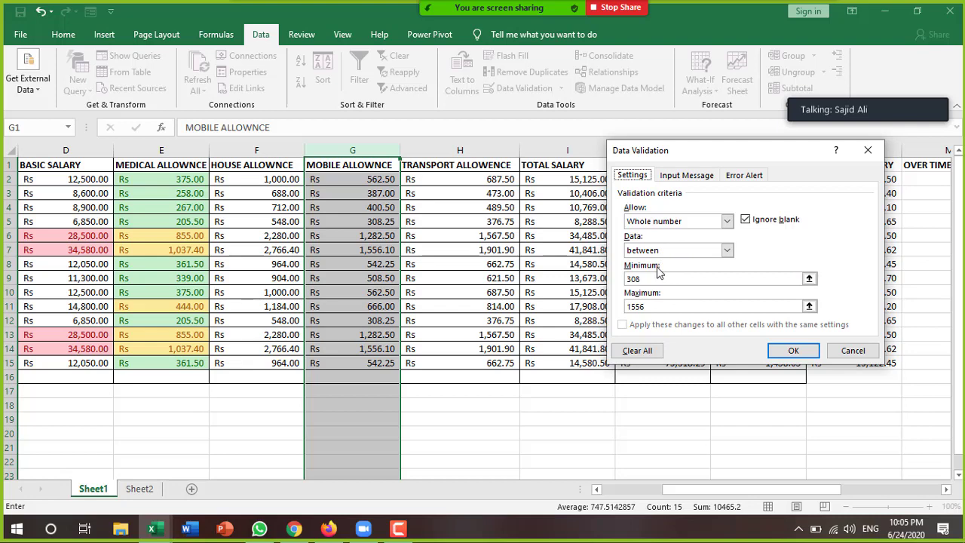
left_click(645, 307)
Start an input message title by typing 'WRE' on the Input Message tab.
left_click(690, 176)
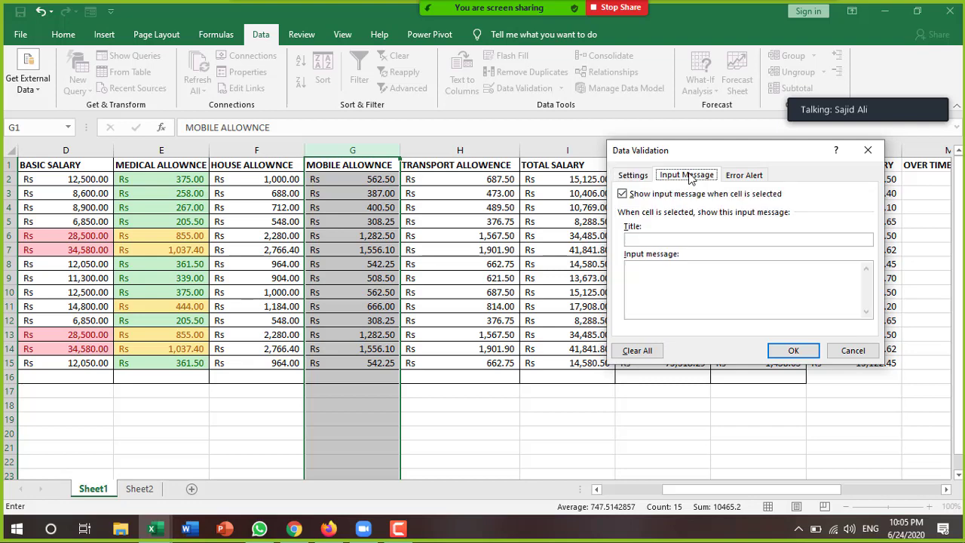
left_click(680, 239)
type("WRONG VALU")
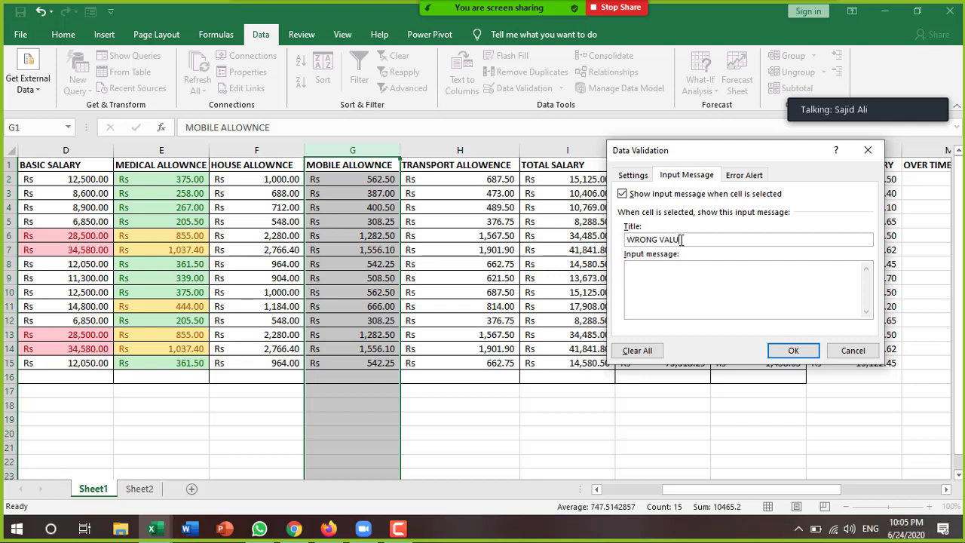
type("E")
Set the error alert style to Stop after trying Warning and Information.
left_click(751, 178)
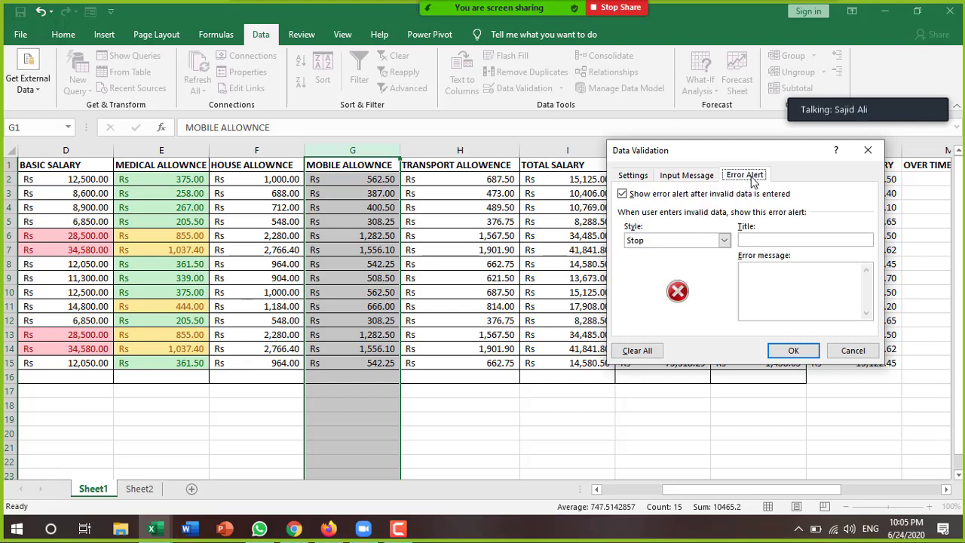
left_click(724, 241)
left_click(684, 263)
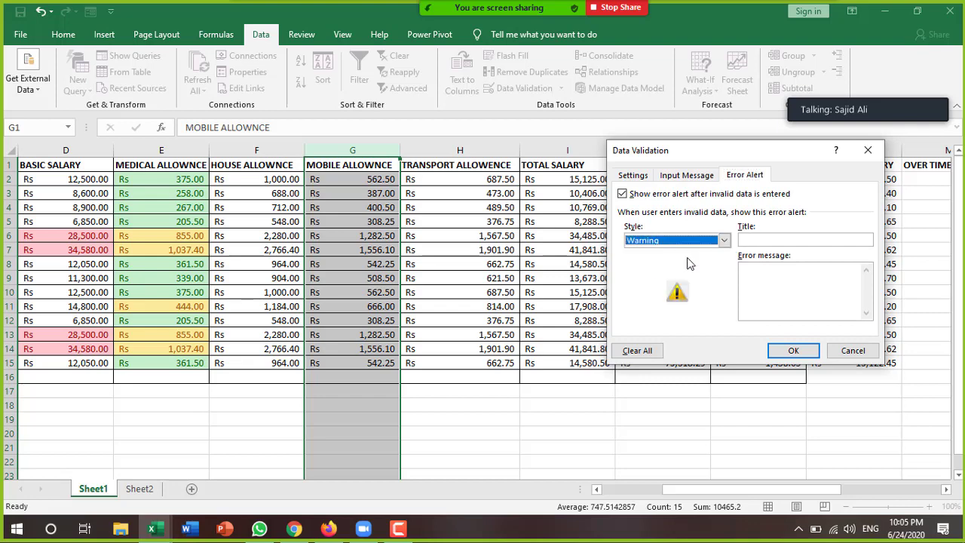
left_click(724, 241)
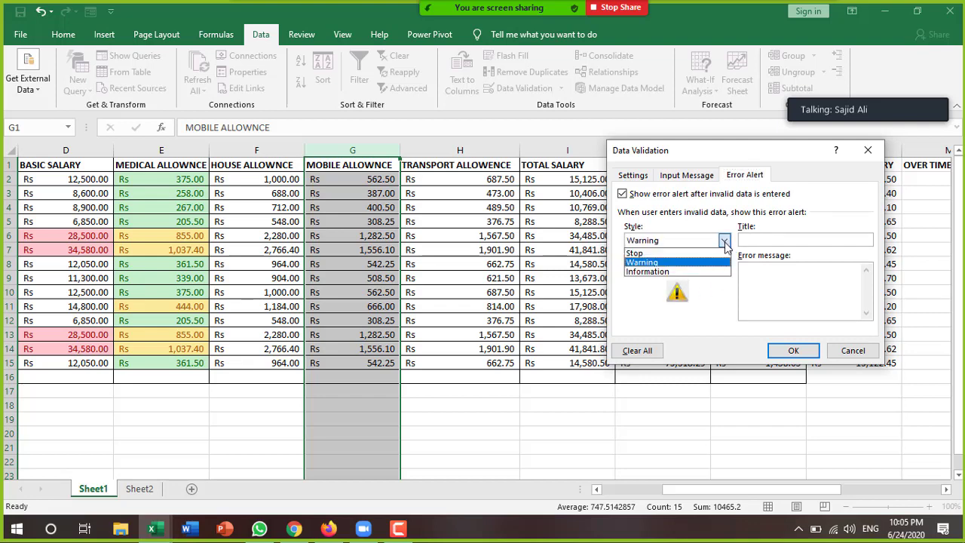
left_click(678, 272)
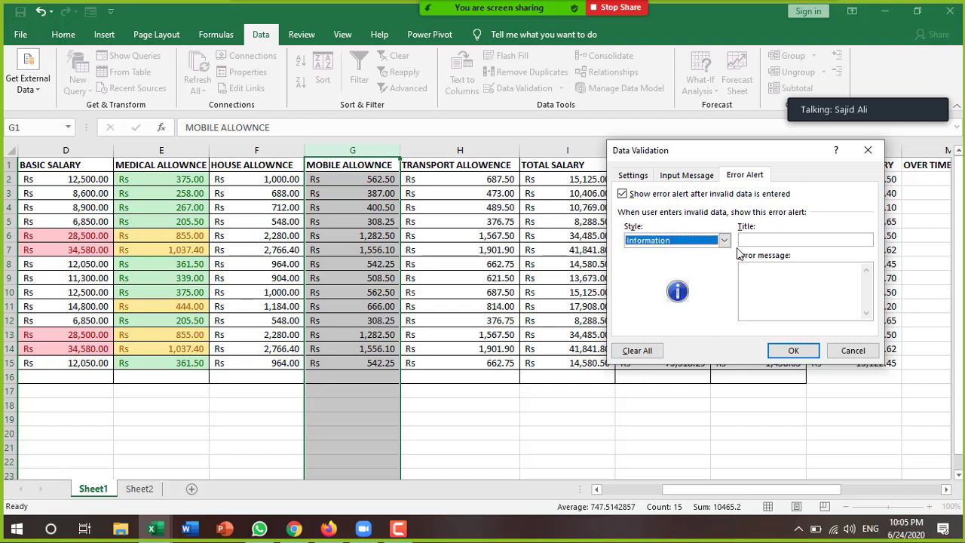
left_click(724, 240)
left_click(683, 253)
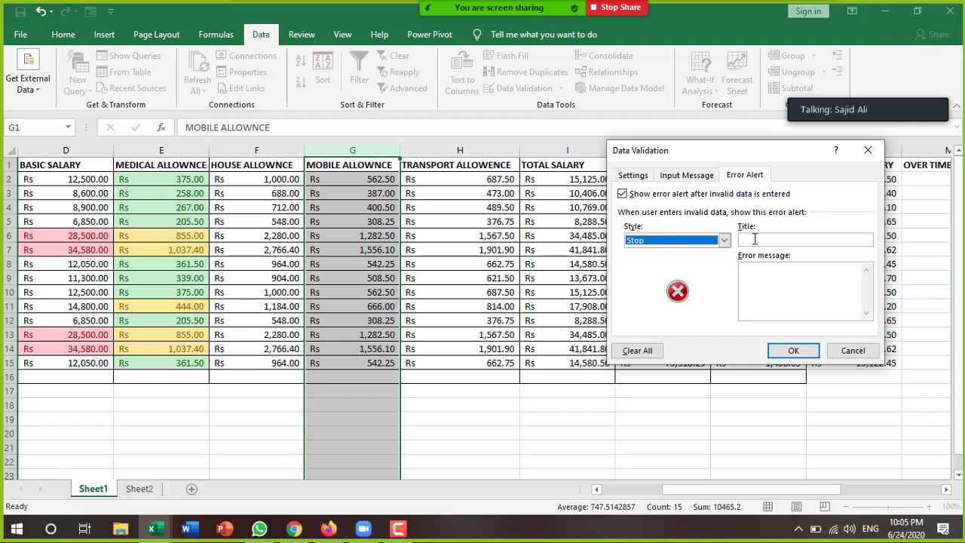
Use PLEASE INSERT THE CORRECT VALUE as the alert title and message, and apply the rule.
left_click(753, 240)
type("PLEASSE")
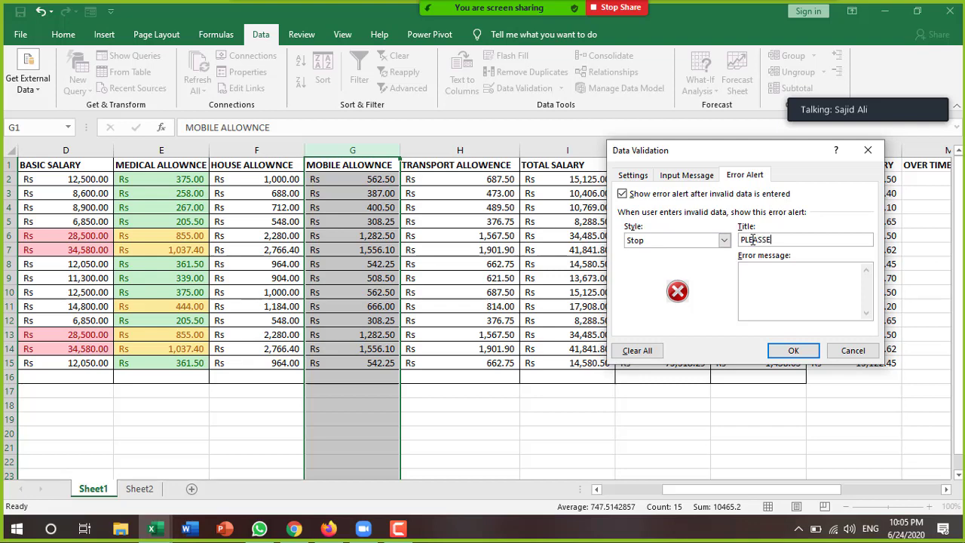
key("BackSpace")
type("SERT THE C")
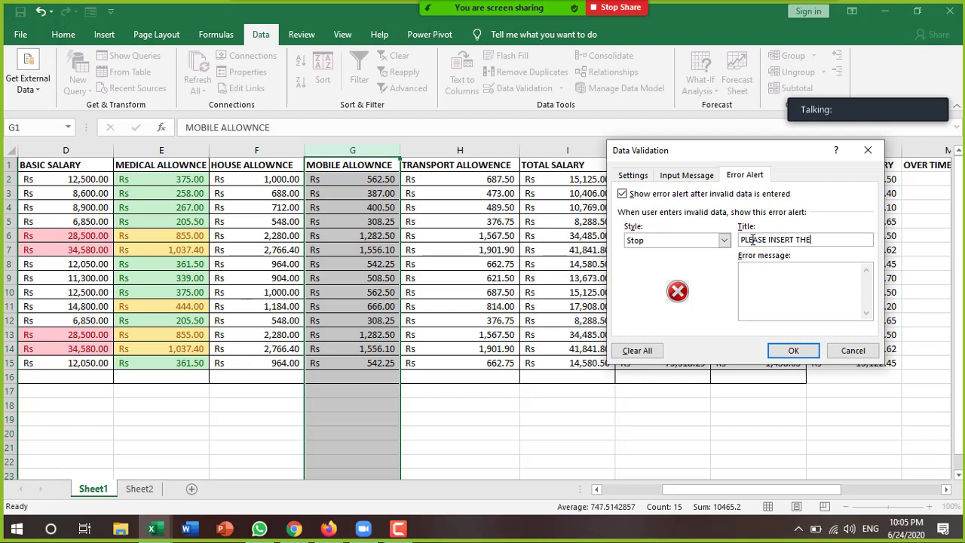
type("ORRE")
type("CT VALU")
type("E")
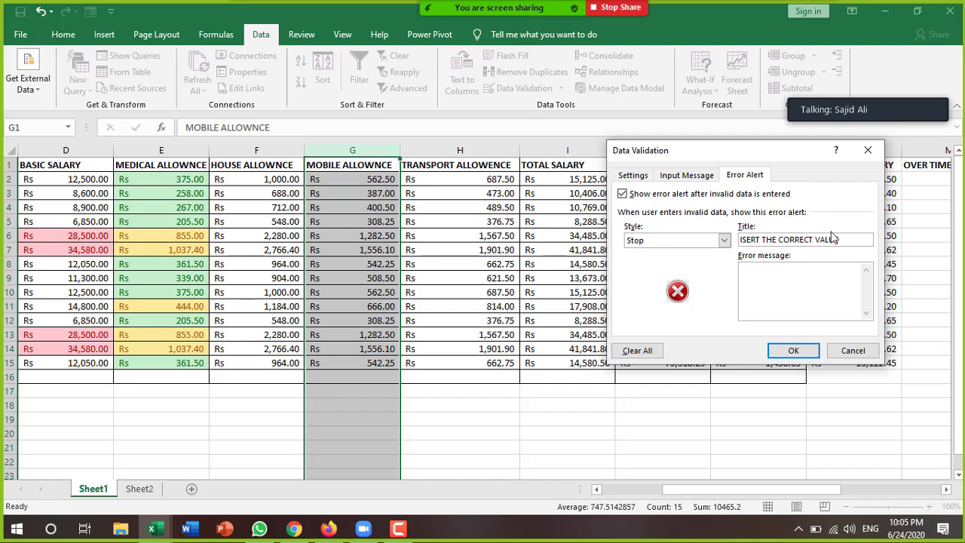
left_click_drag(743, 245, 731, 242)
key("ctrl+c")
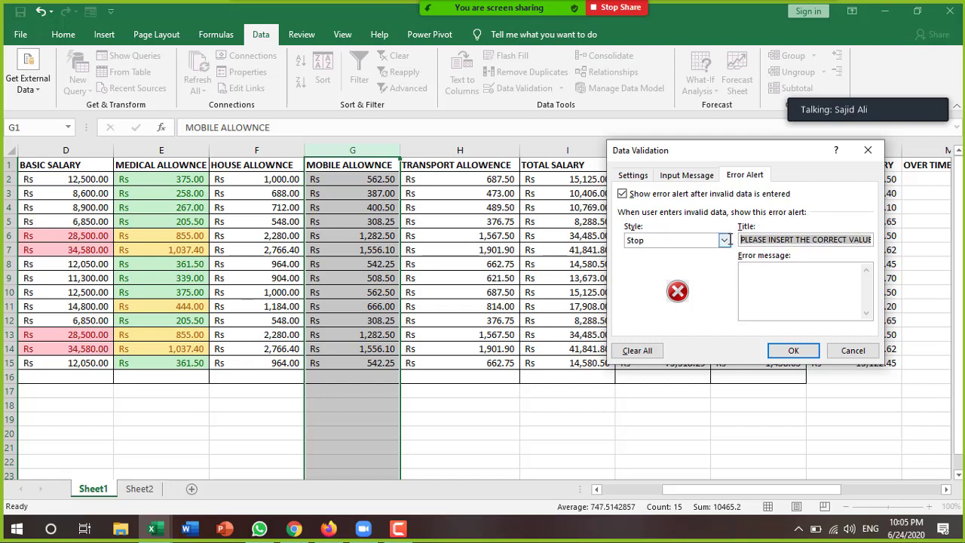
left_click(779, 276)
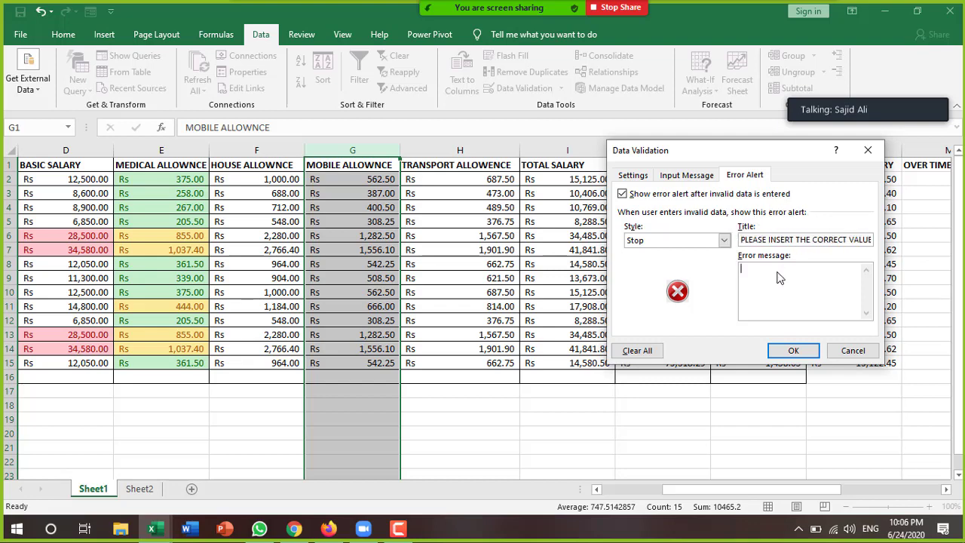
key("ctrl+v")
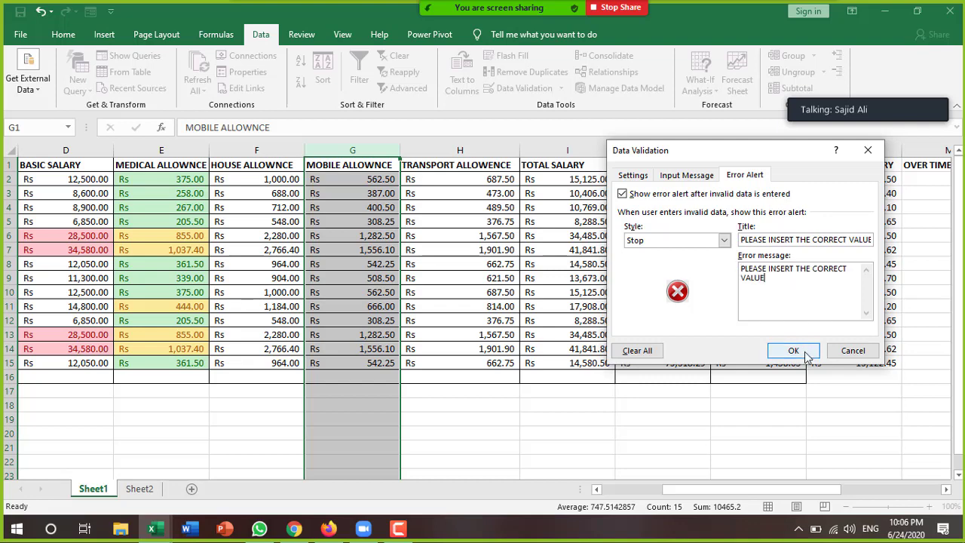
left_click(793, 351)
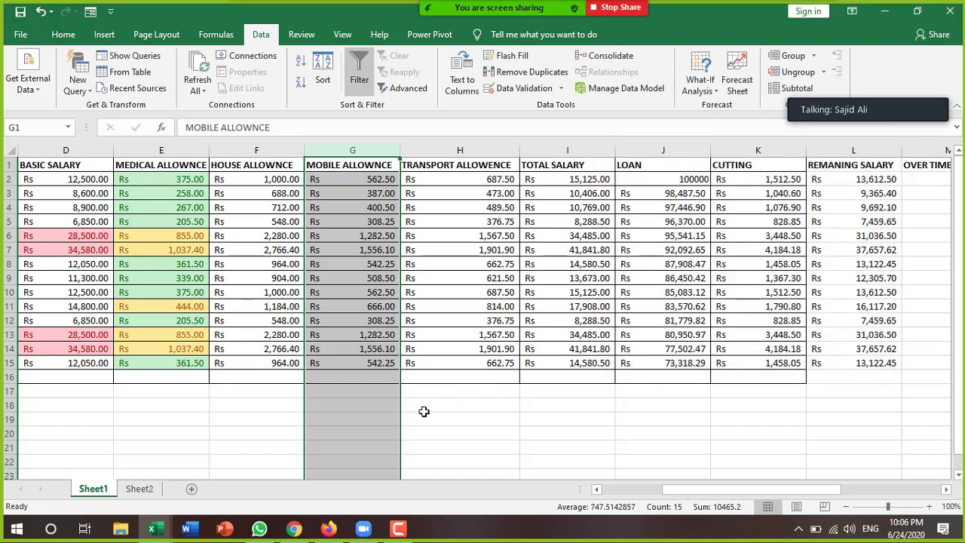
Try entering 5050 and then 5000 in G16; both are rejected and discarded.
left_click(368, 376)
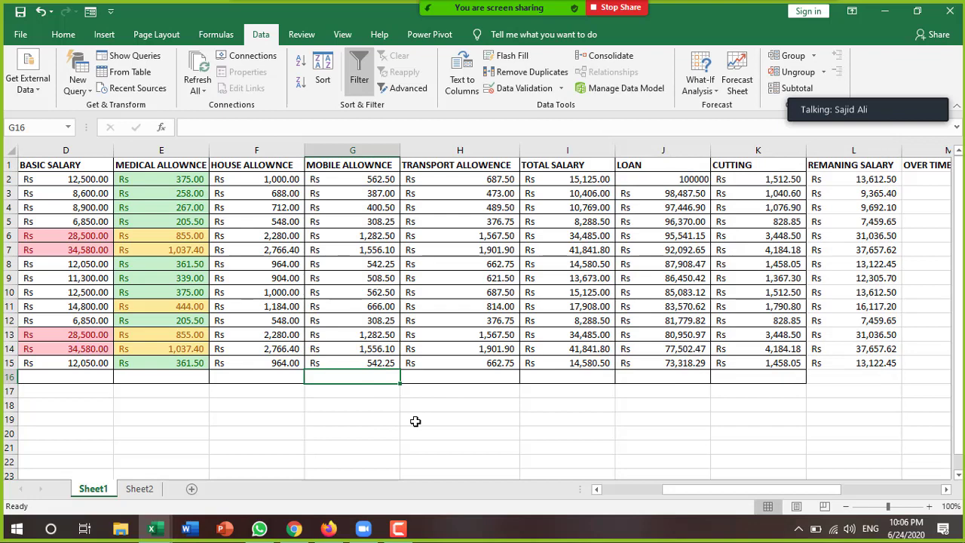
type("50502")
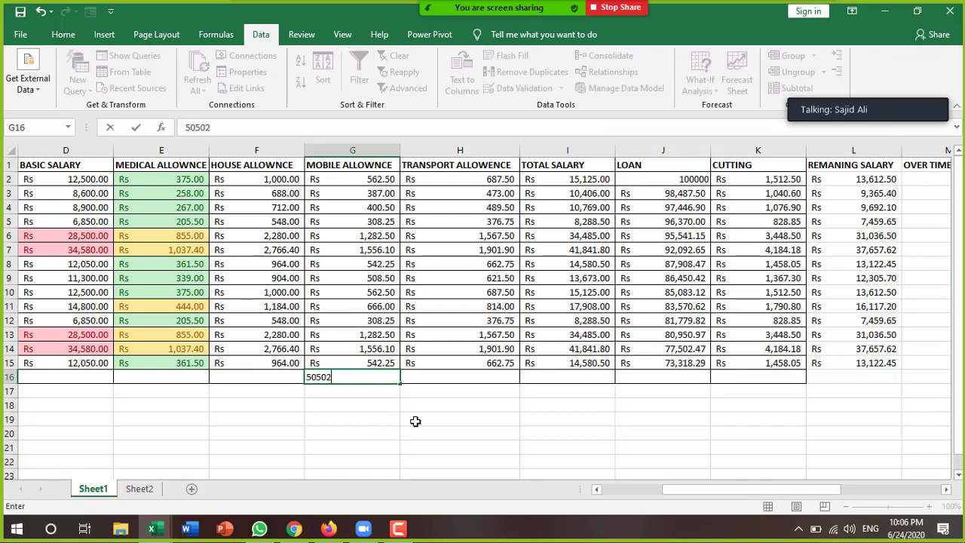
key("Return")
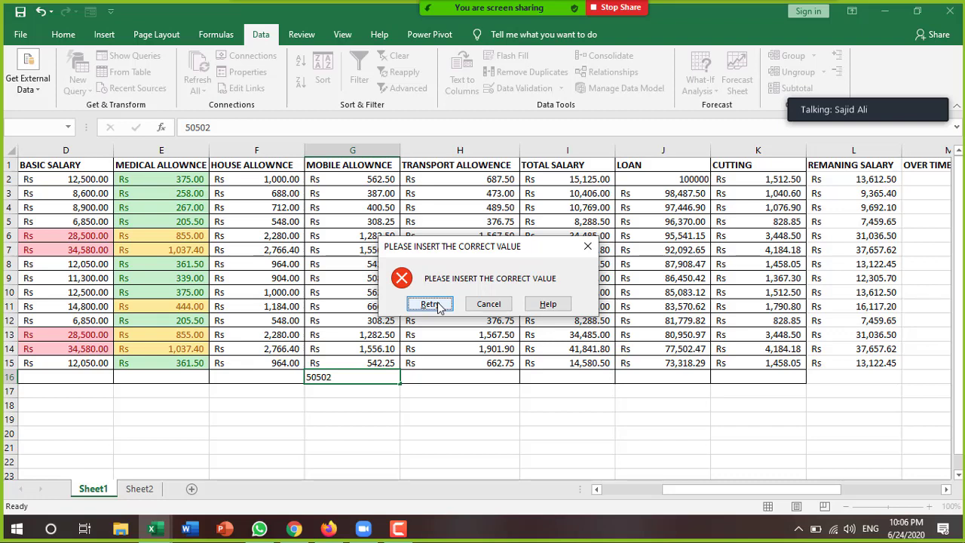
left_click(436, 304)
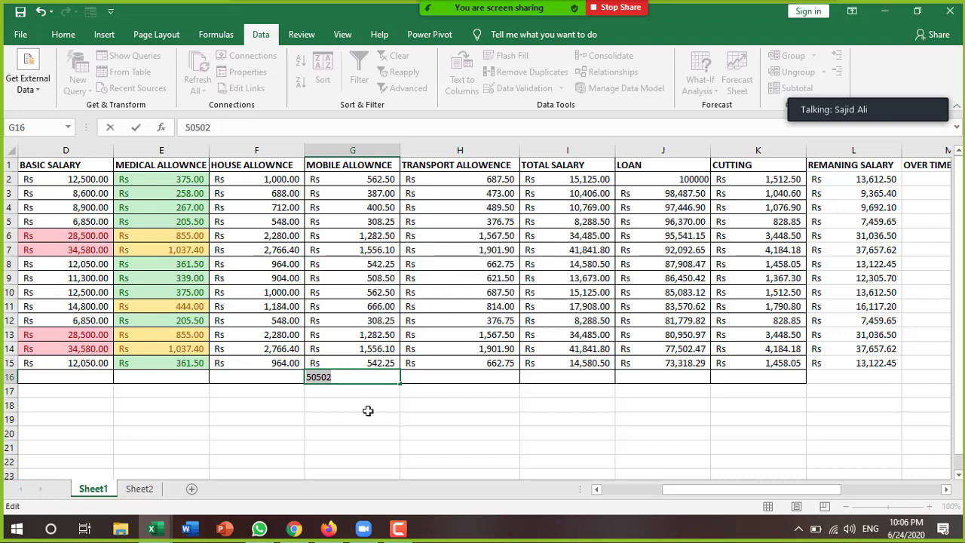
key("Return")
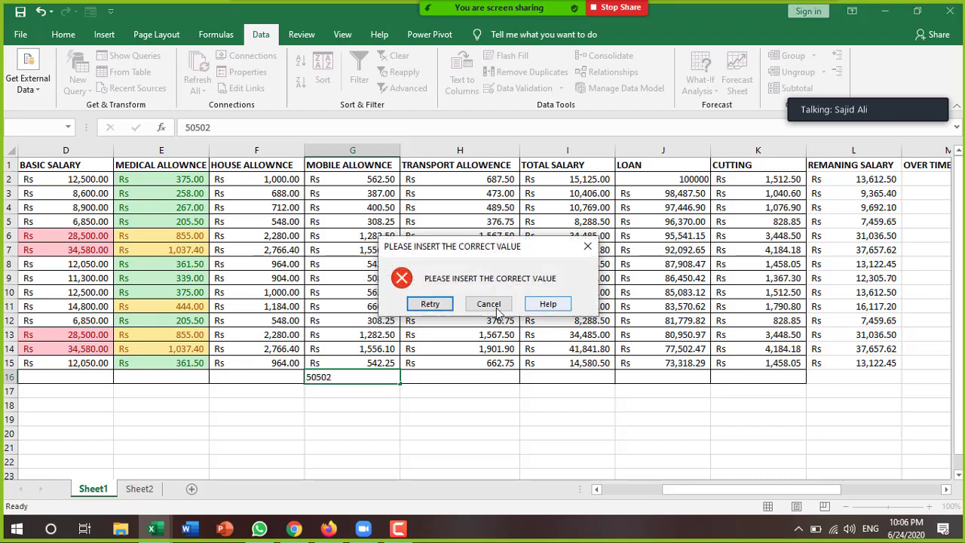
left_click(488, 306)
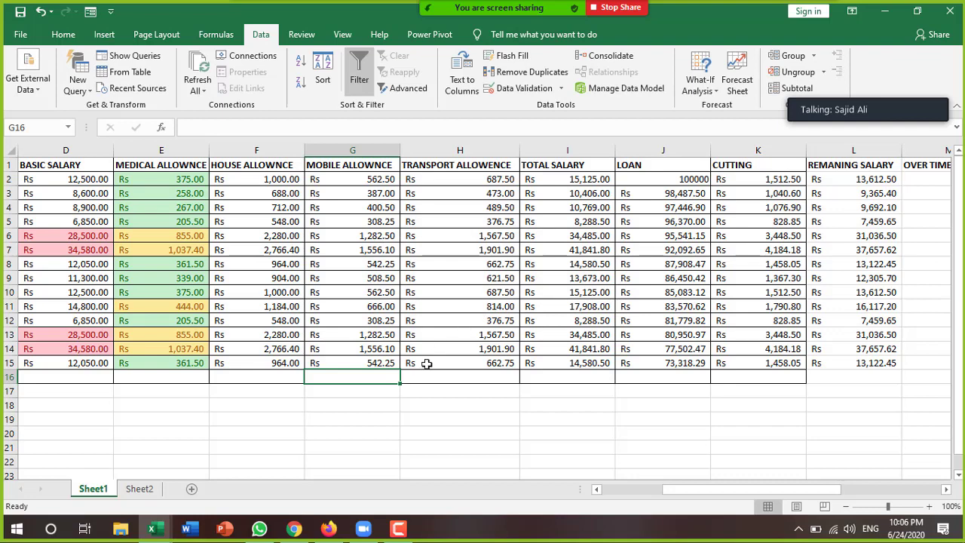
left_click(396, 407)
left_click(381, 380)
type("5000")
key("Return")
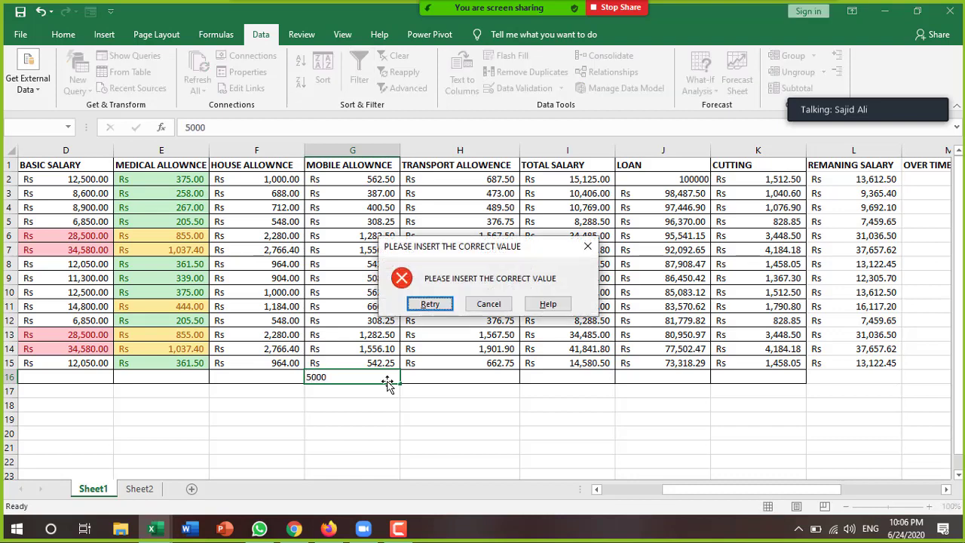
left_click(432, 309)
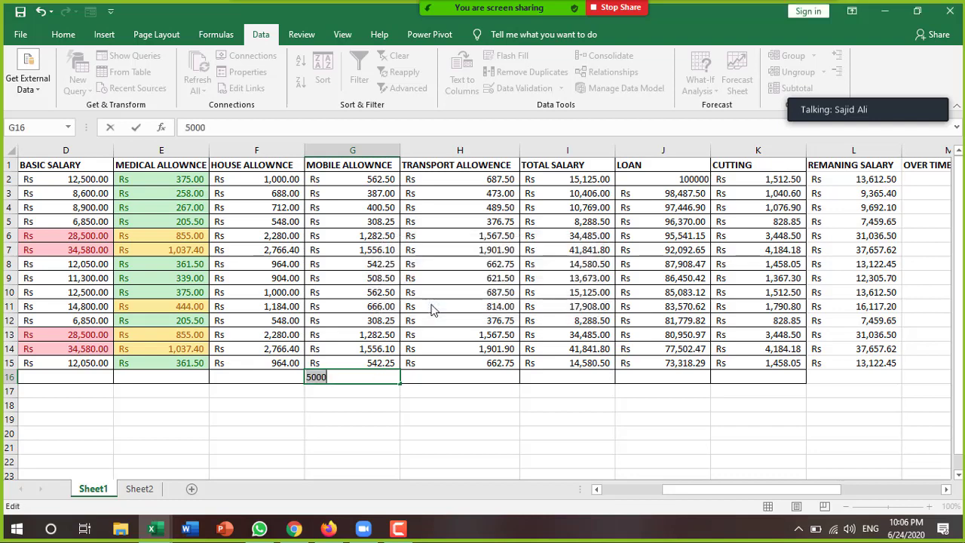
left_click(432, 376)
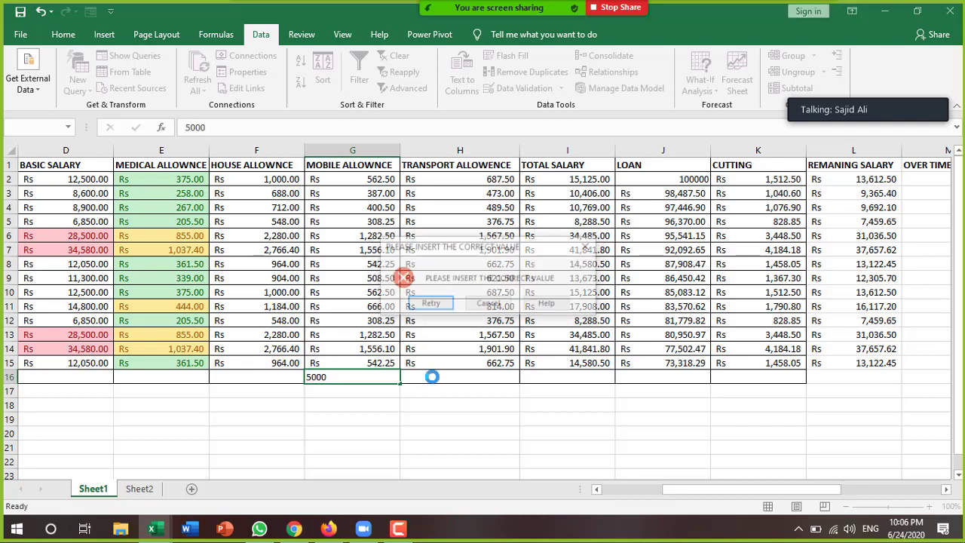
left_click(498, 304)
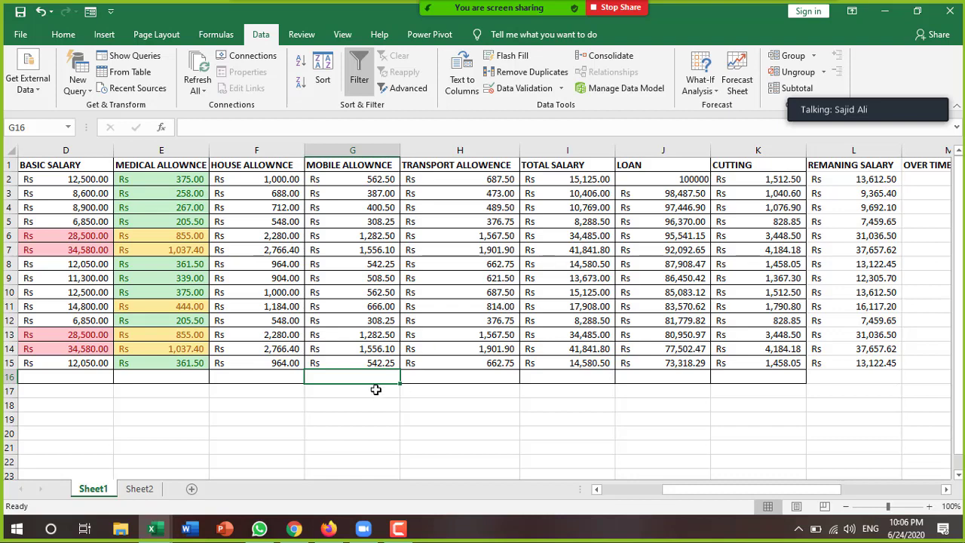
Enter the valid values 1200, 850 and 352 in G16, G17 and G18.
key("F2")
type("1200")
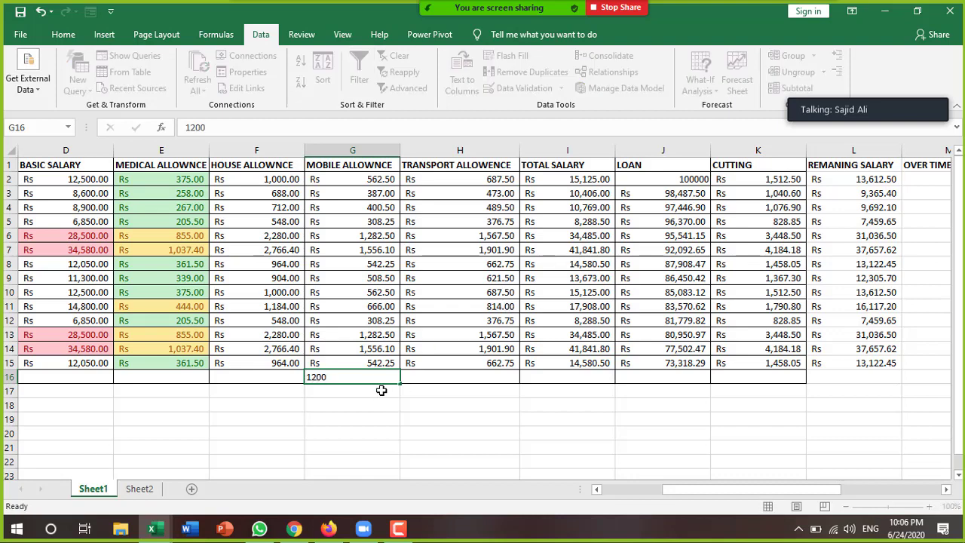
key("Return")
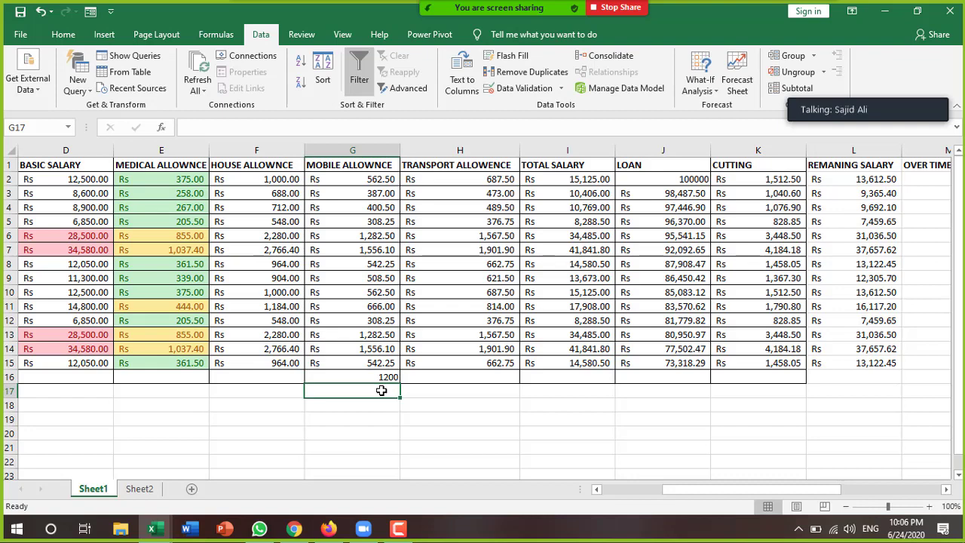
type("2")
key("BackSpace")
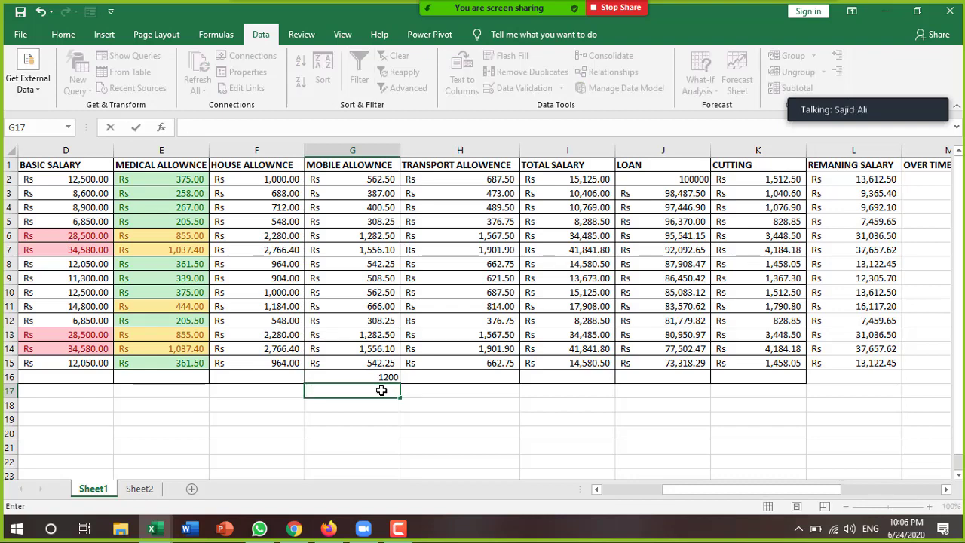
type("850")
key("Return")
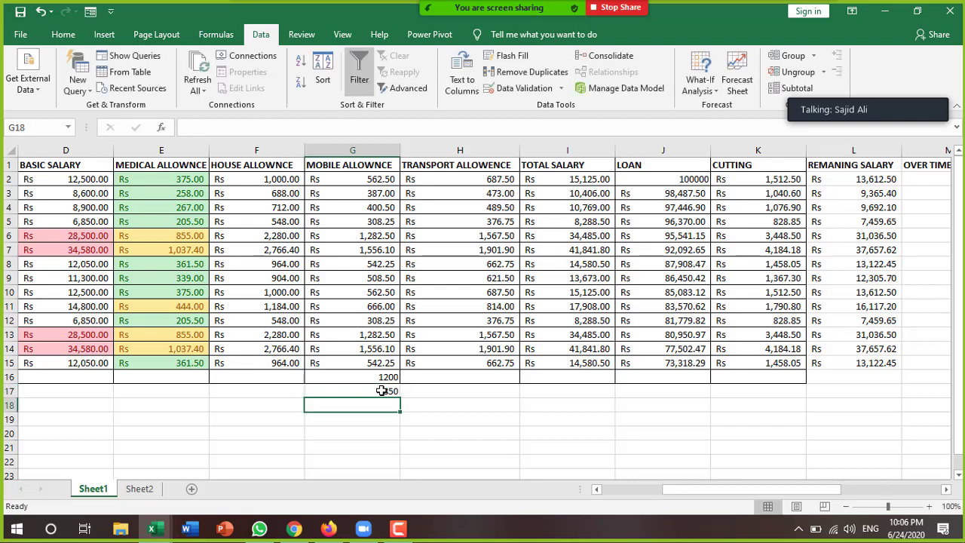
type("352")
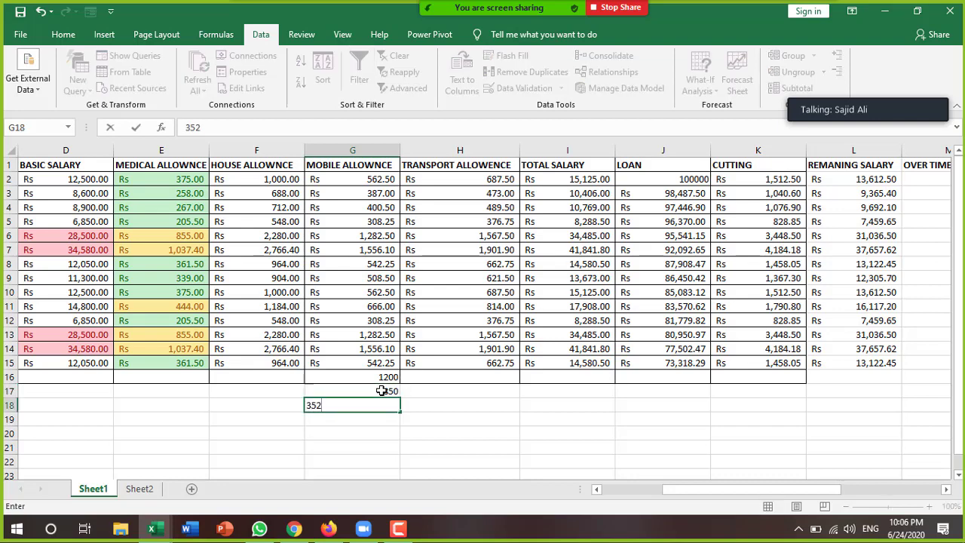
type("0")
key("BackSpace")
key("Return")
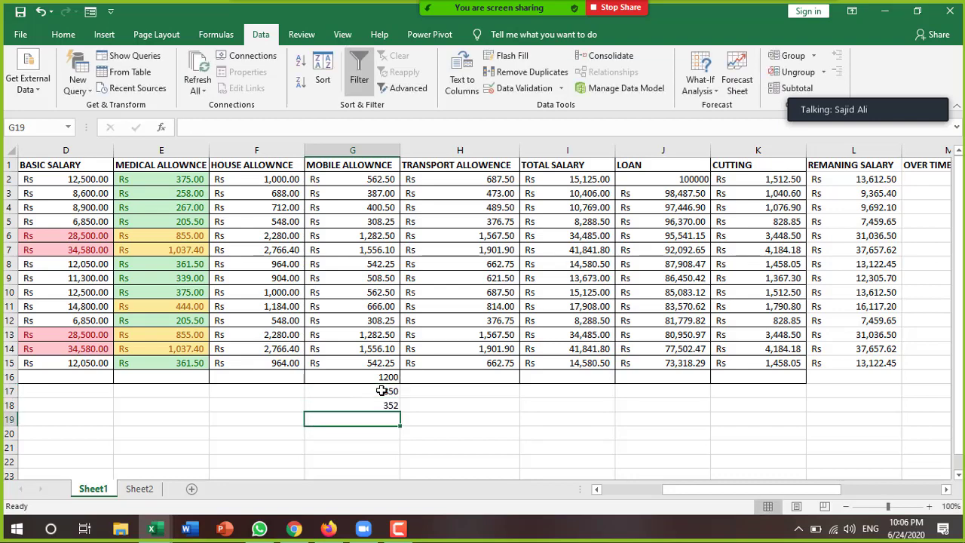
Try 250 in G19, see the Stop alert reject it, and cancel the entry.
type("250")
key("Return")
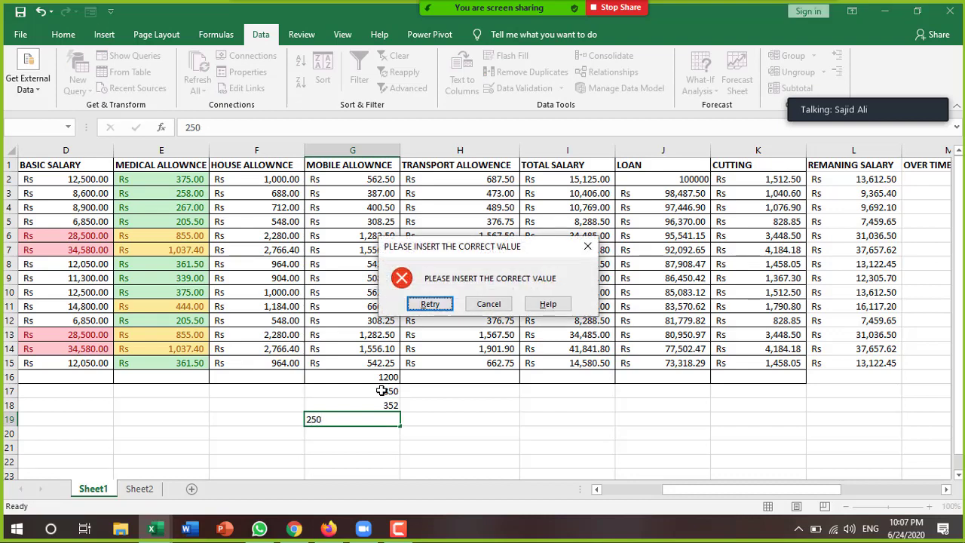
left_click(430, 304)
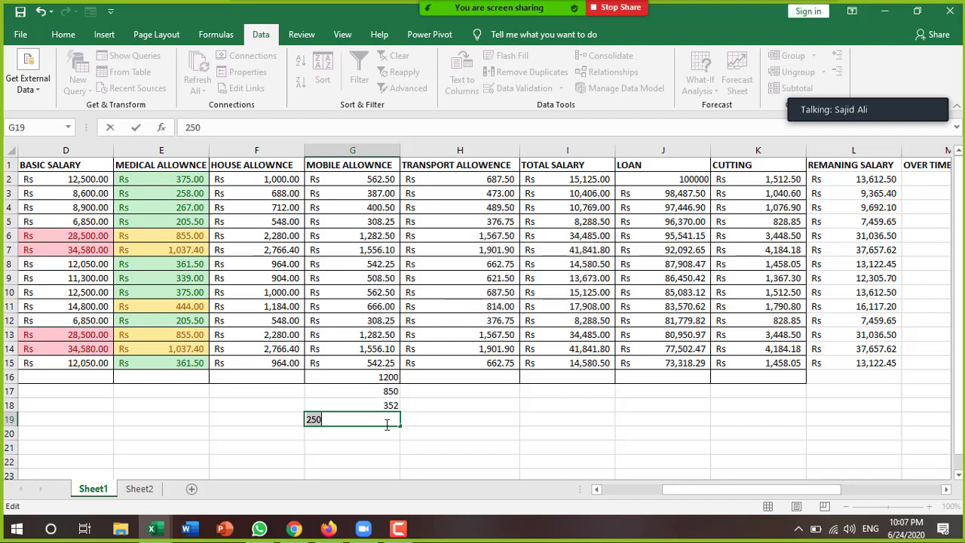
key("Return")
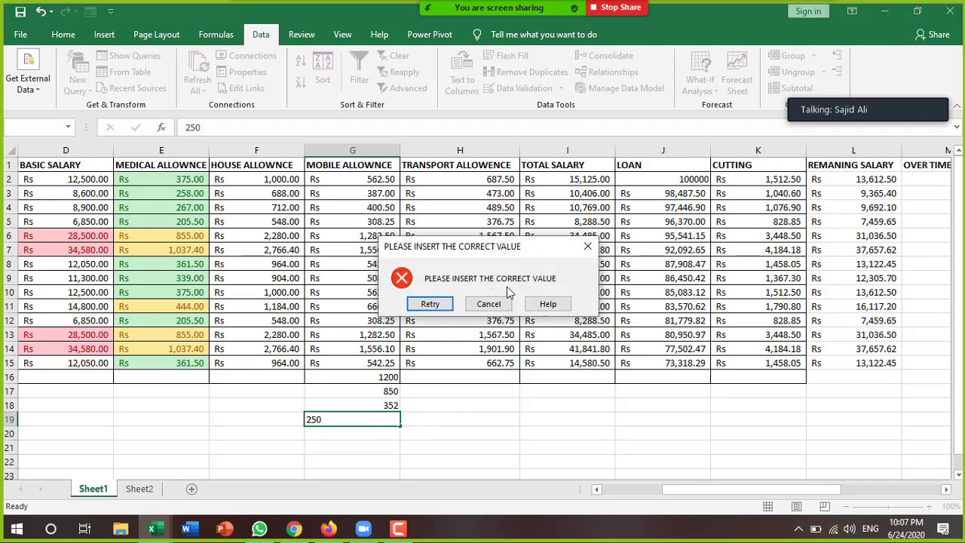
left_click(496, 306)
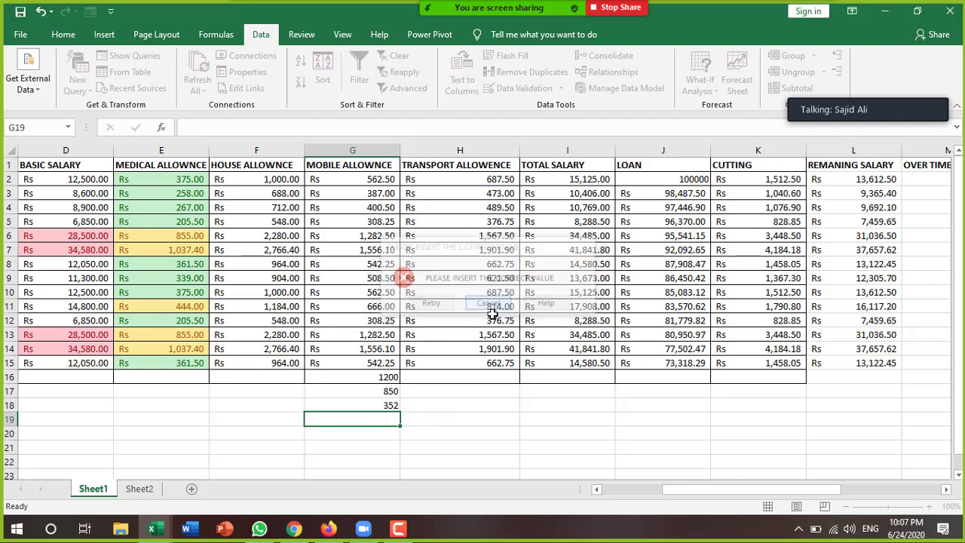
Change column G's validation alert style from Stop to Warning, keeping Whole number.
left_click(369, 150)
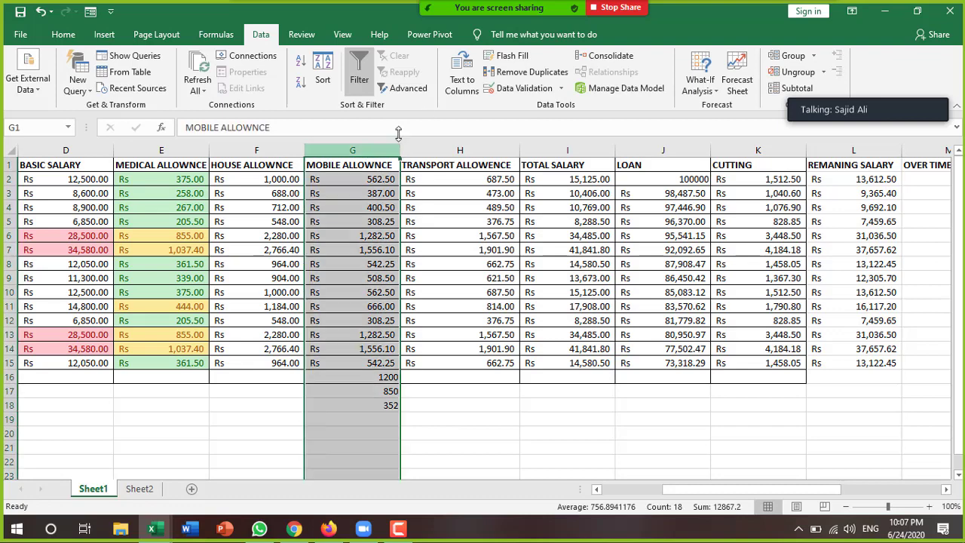
left_click(524, 88)
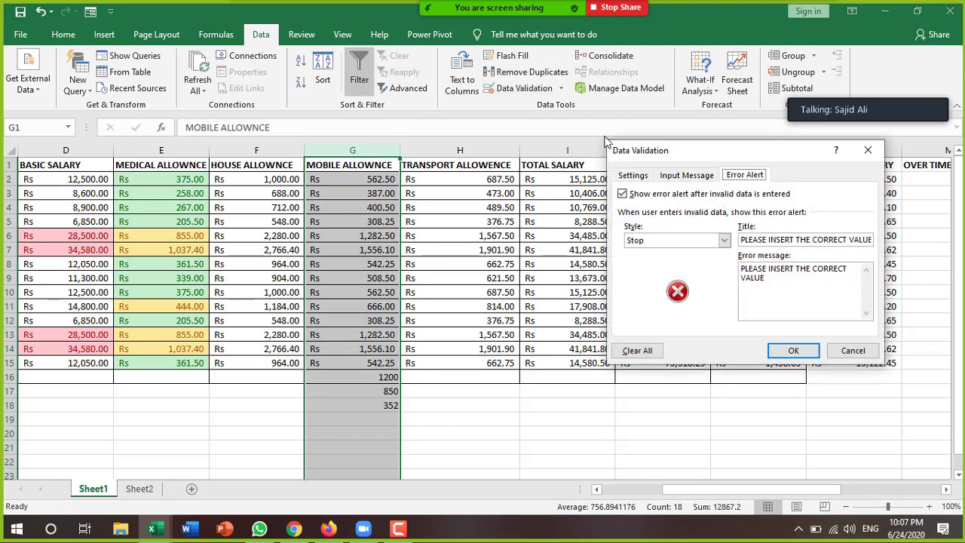
left_click(632, 176)
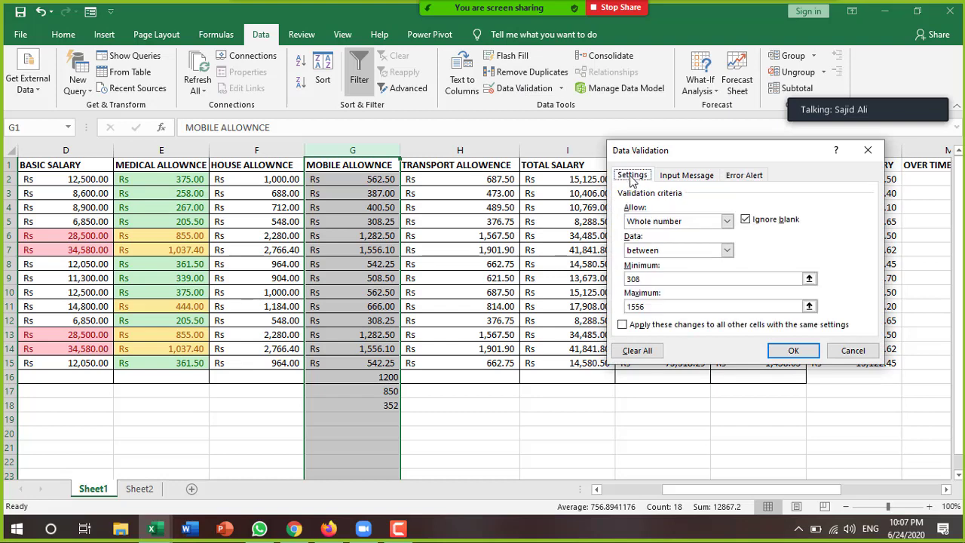
left_click(729, 223)
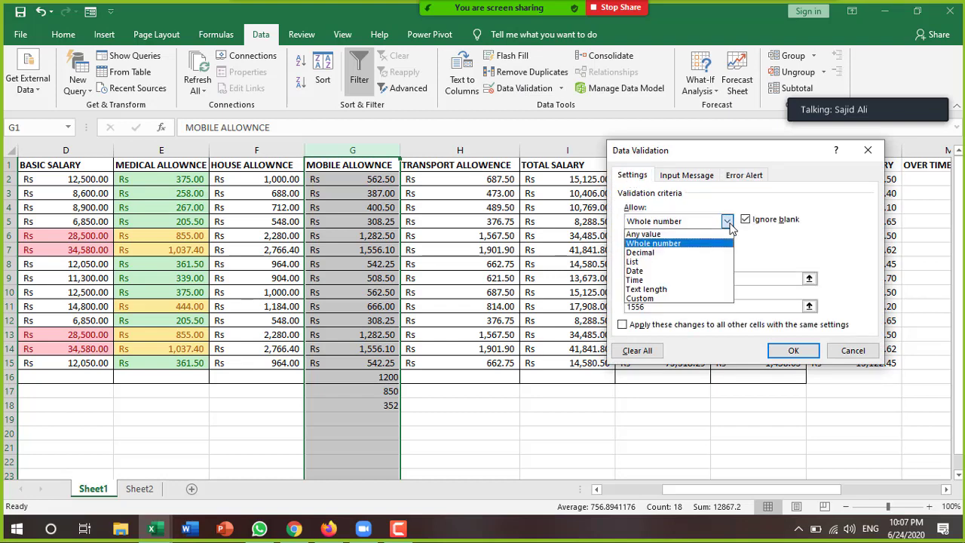
left_click(729, 224)
left_click(745, 176)
left_click(724, 240)
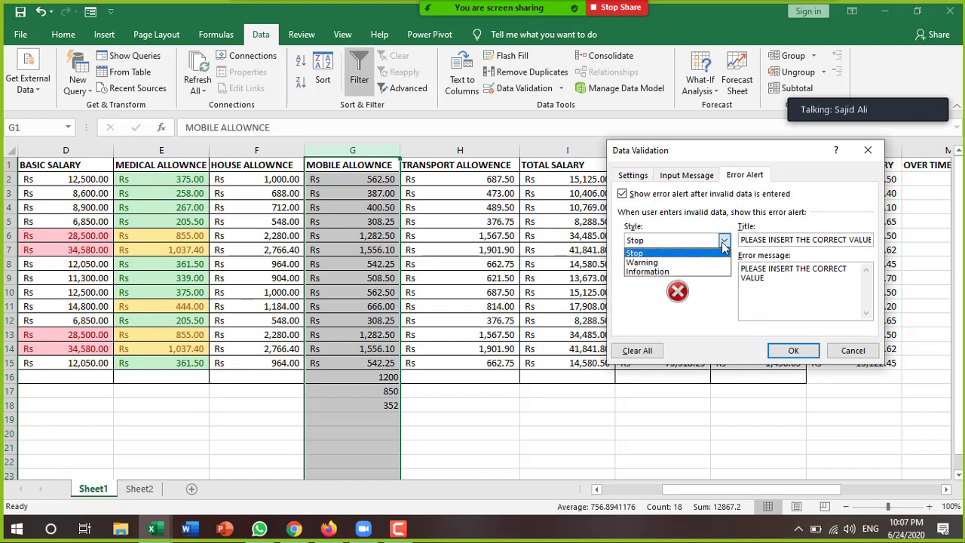
left_click(642, 262)
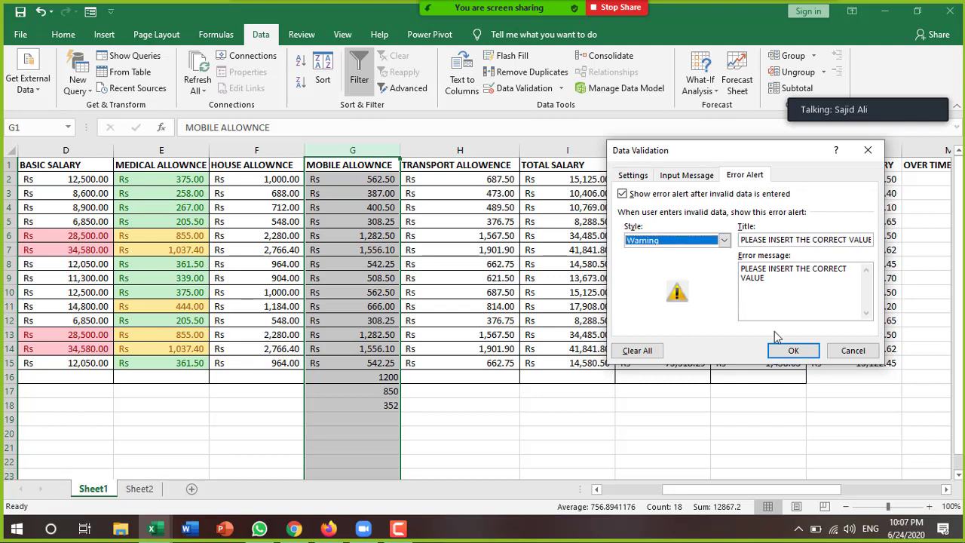
left_click(796, 348)
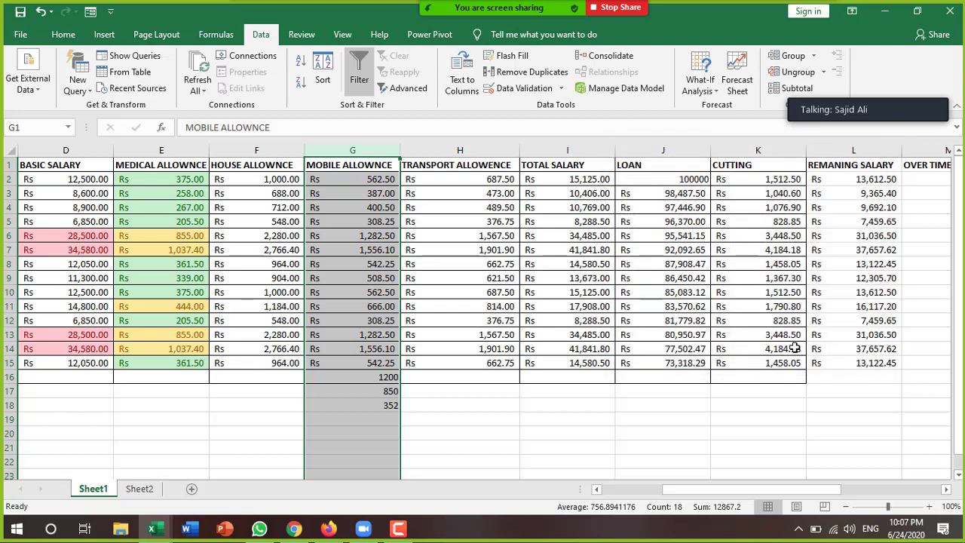
Enter 5000 in G19 and 35000 in G20, accepting both past the warning.
left_click(392, 427)
type("5000")
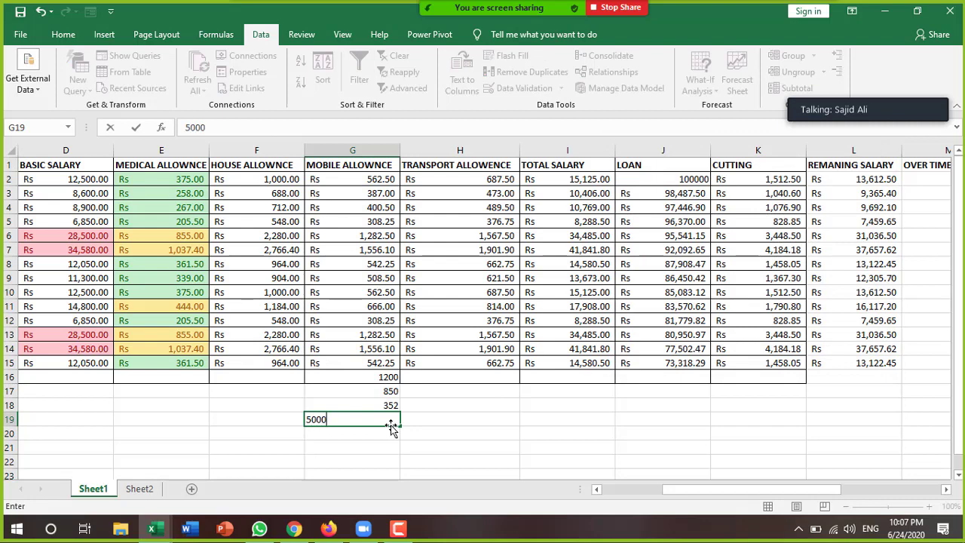
key("Return")
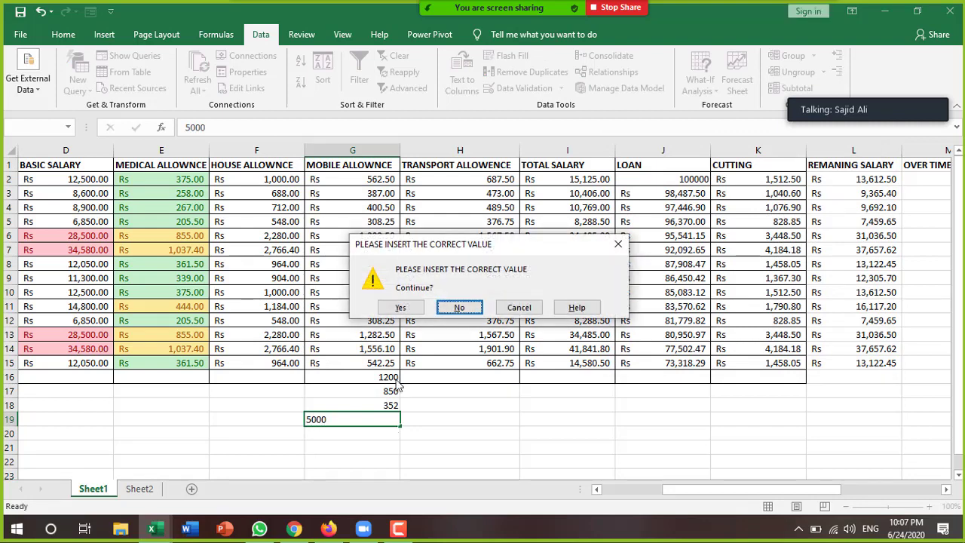
left_click(397, 307)
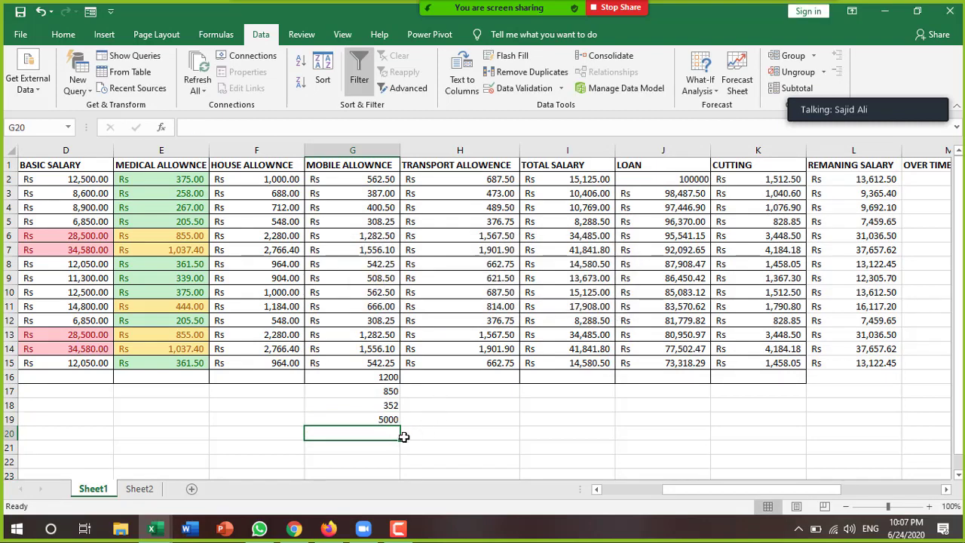
type("35000")
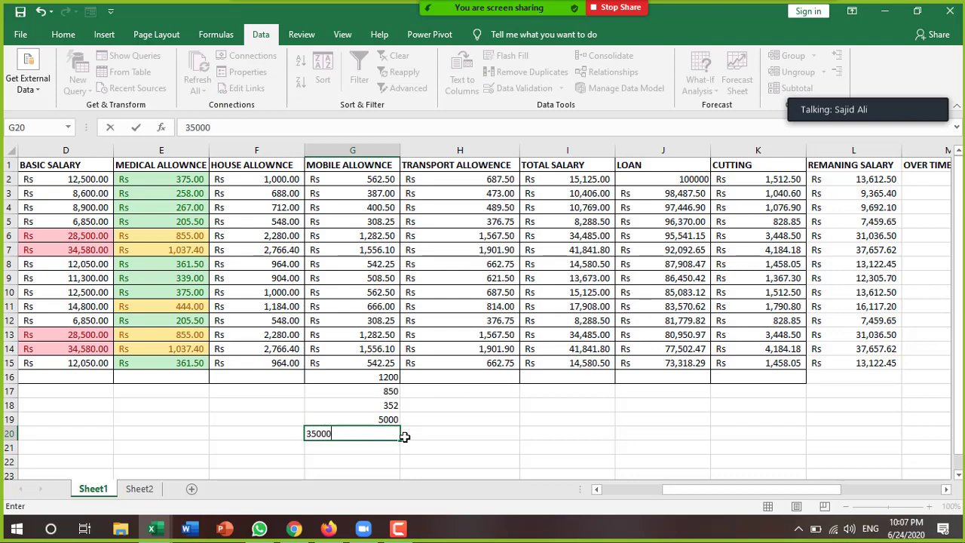
key("Return")
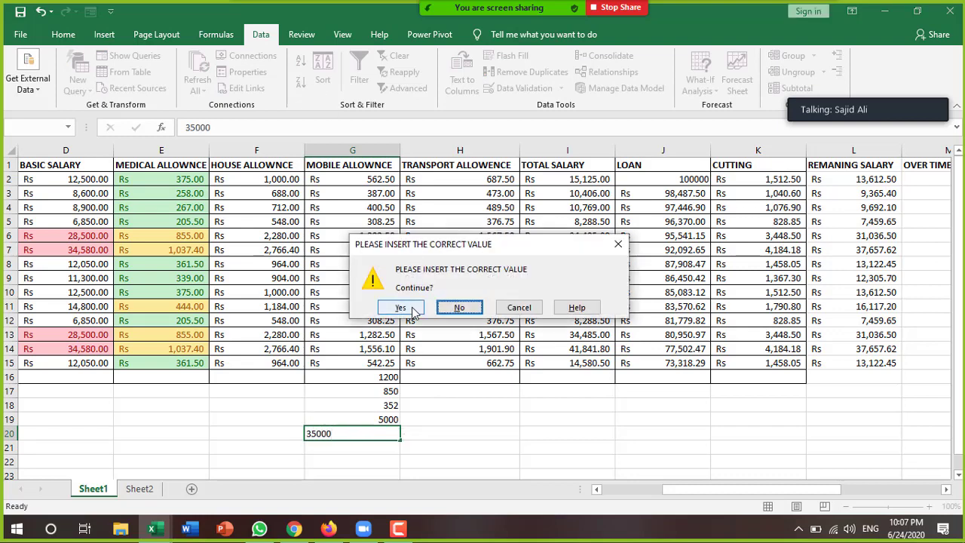
left_click(413, 312)
left_click(352, 150)
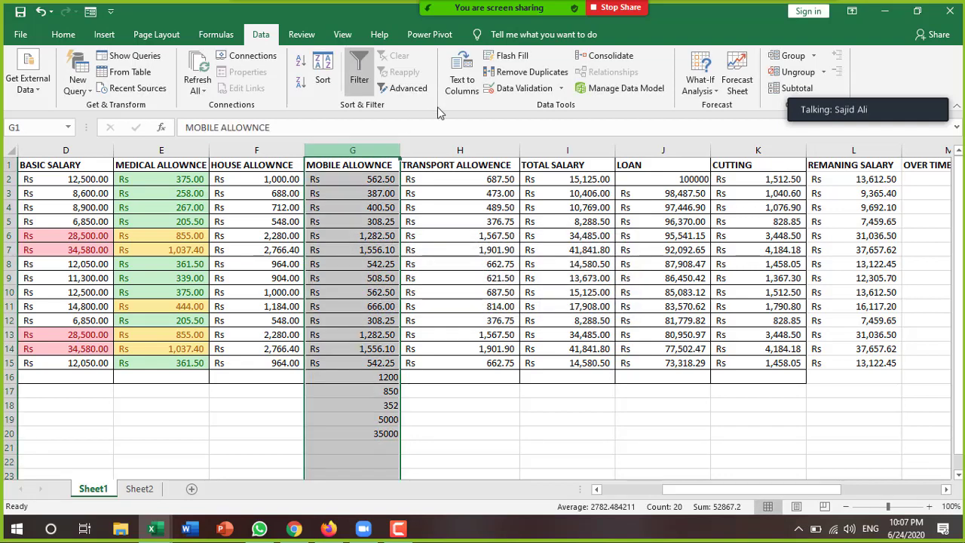
left_click(562, 89)
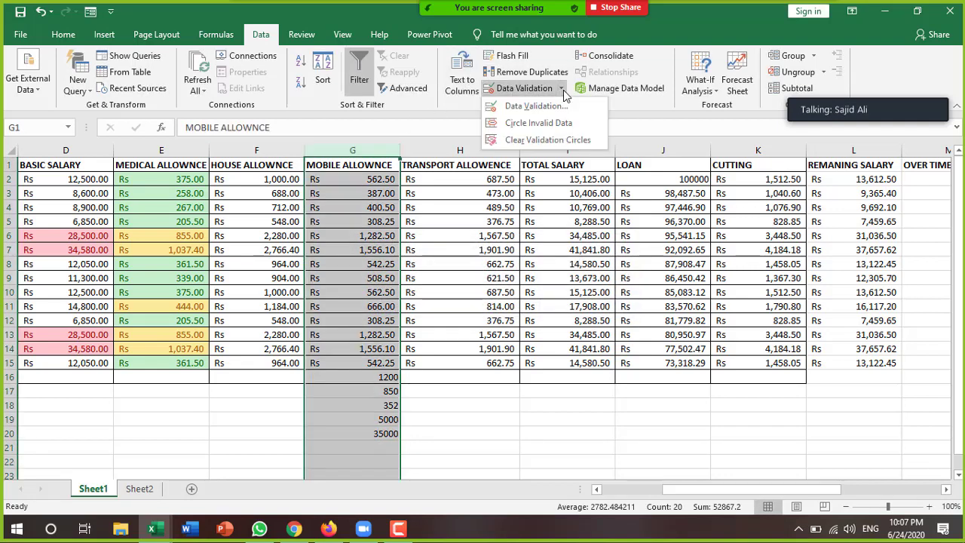
left_click(571, 126)
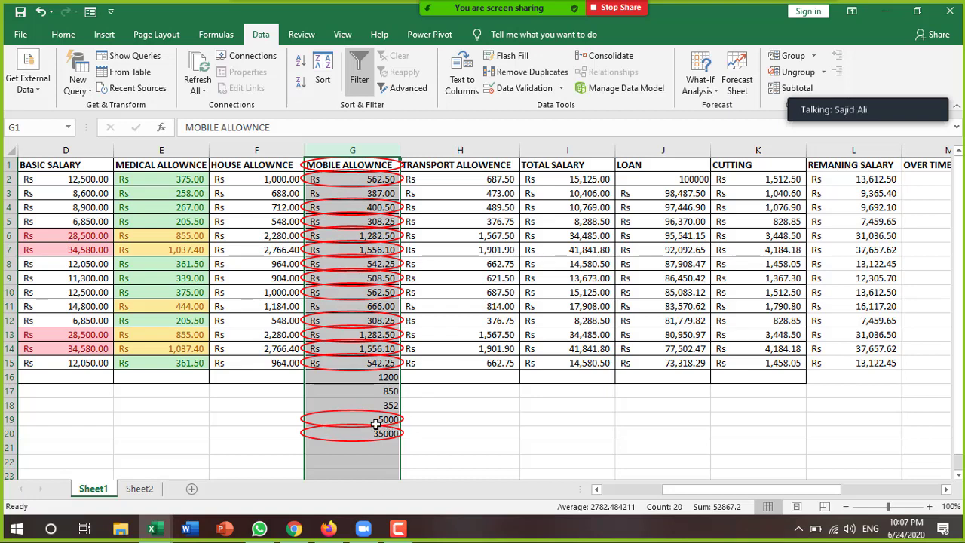
left_click(561, 90)
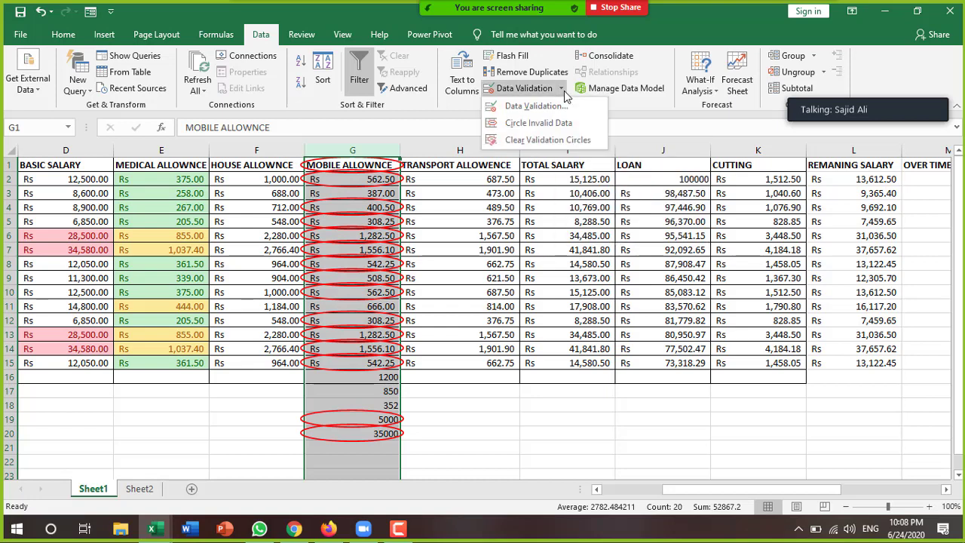
left_click(549, 140)
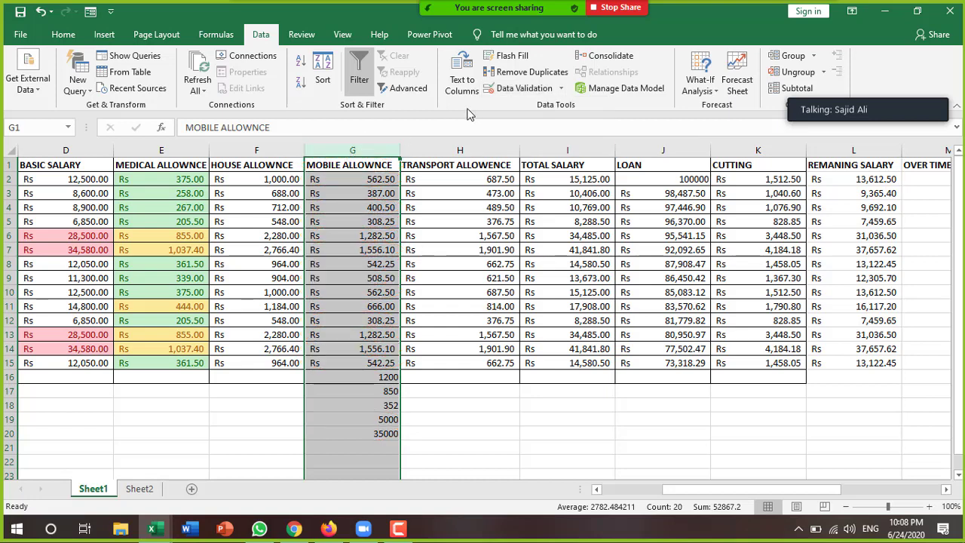
Open and close the Data Validation and Consolidate dialogs without making changes.
left_click(561, 89)
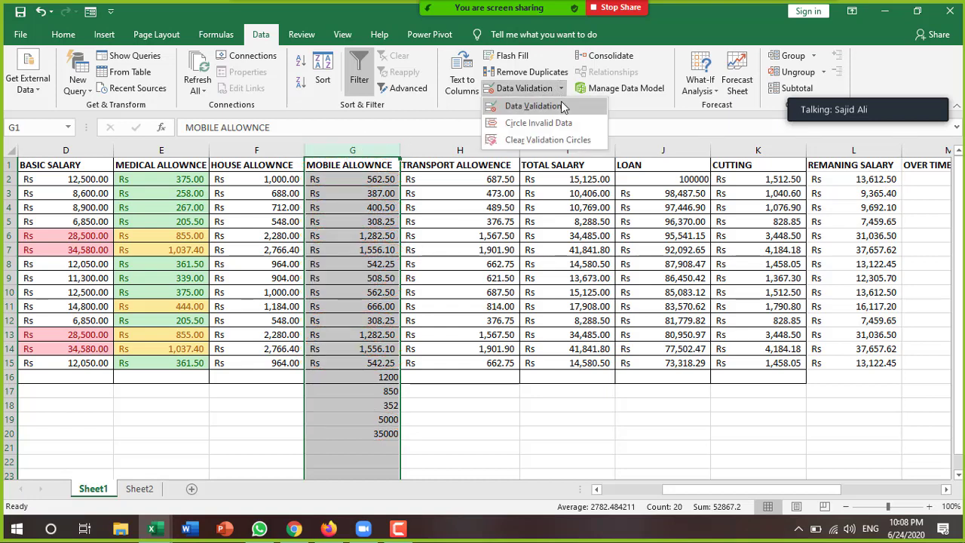
left_click(561, 101)
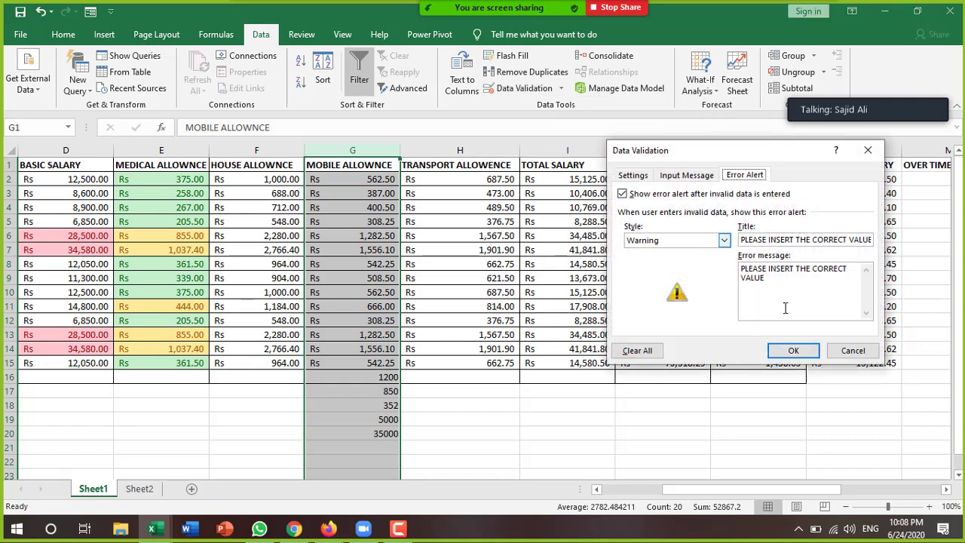
left_click(853, 351)
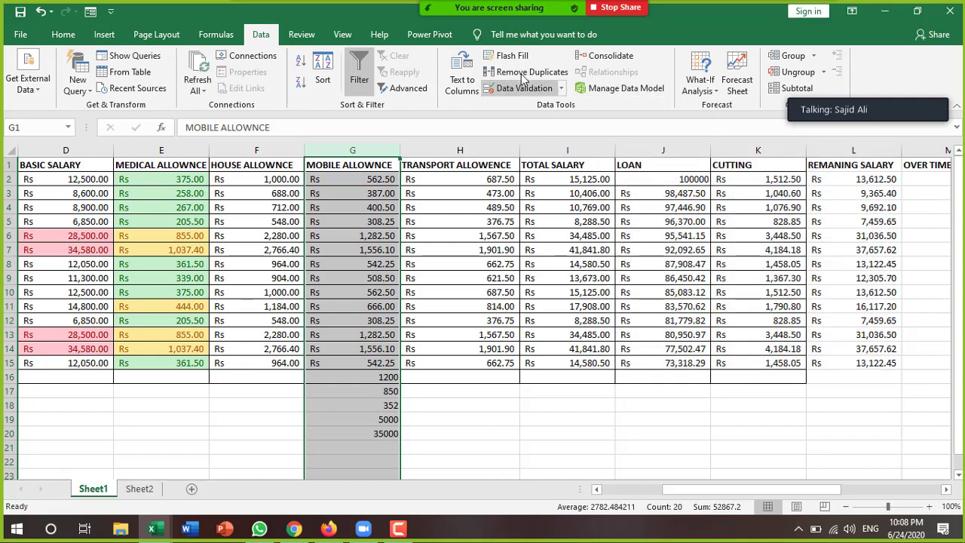
left_click(607, 56)
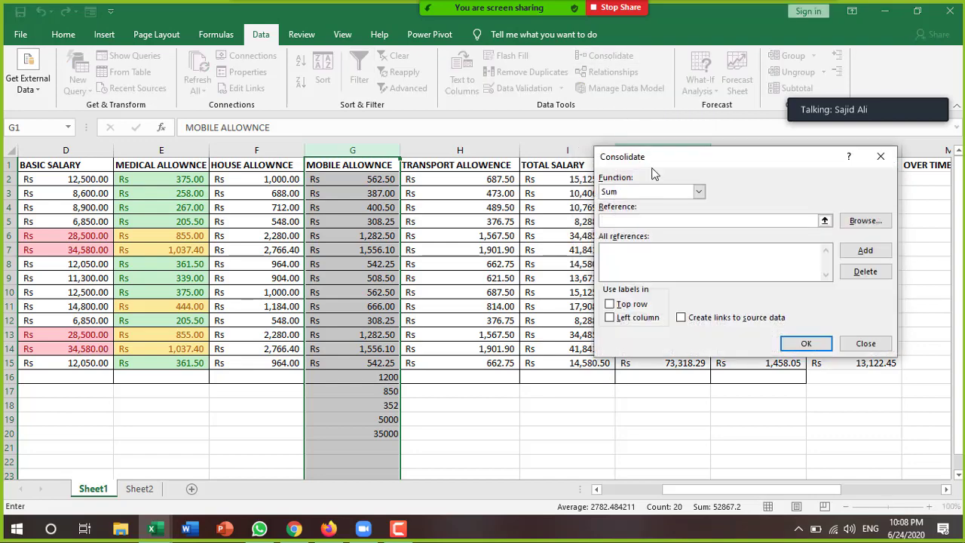
left_click(867, 344)
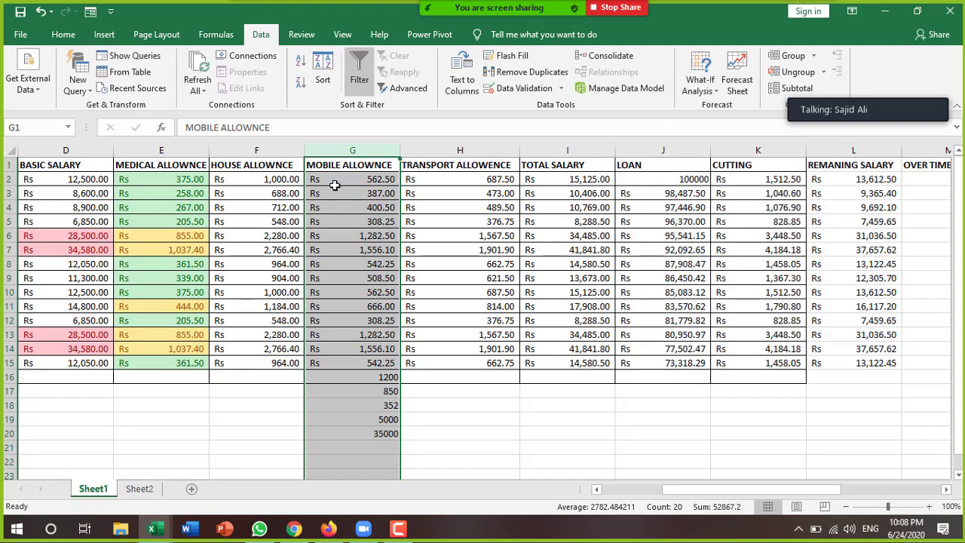
left_click(561, 89)
left_click(558, 140)
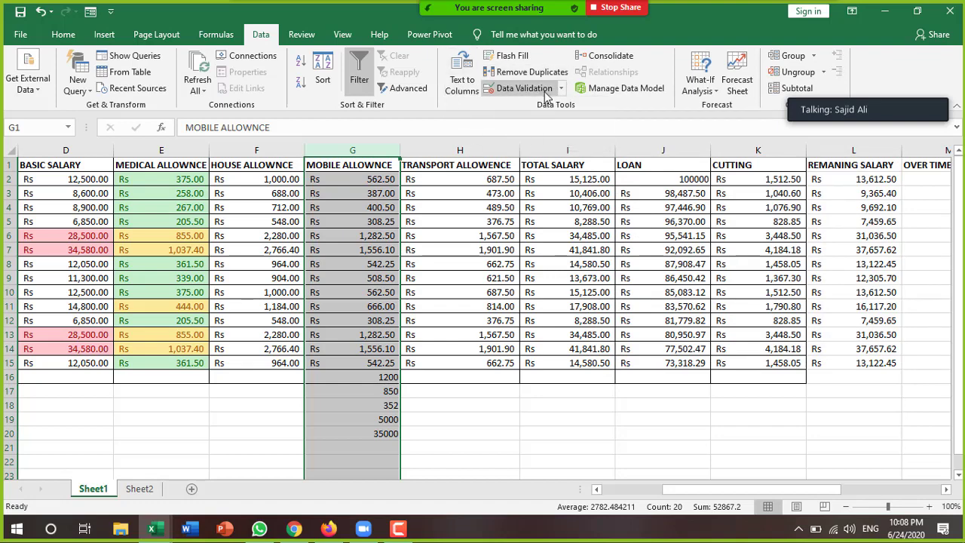
Reapply the 308–1556 whole-number Warning rule to all cells sharing these settings.
left_click(520, 89)
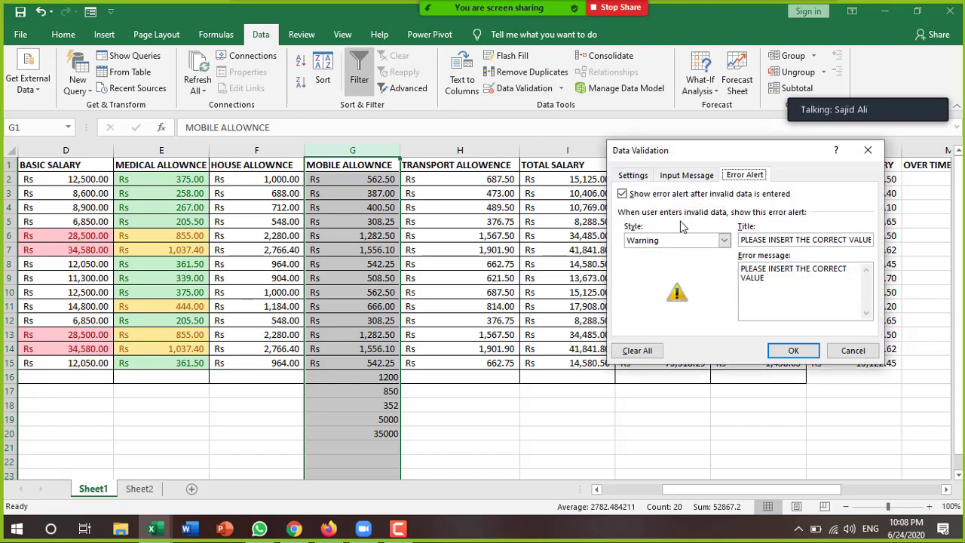
left_click(641, 178)
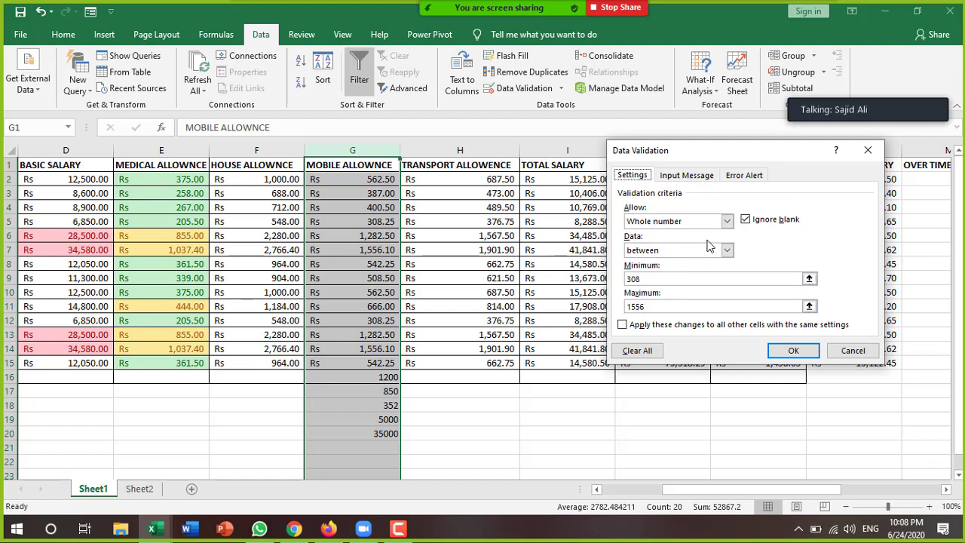
left_click(632, 326)
left_click(789, 352)
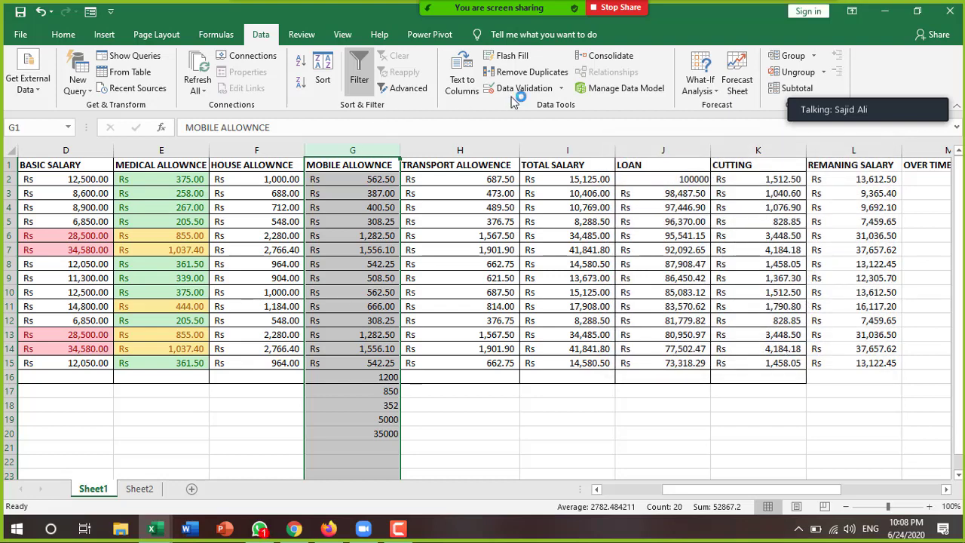
Circle invalid data, then keep 250 in G22 past the warning and enter 1250 in G23.
left_click(561, 89)
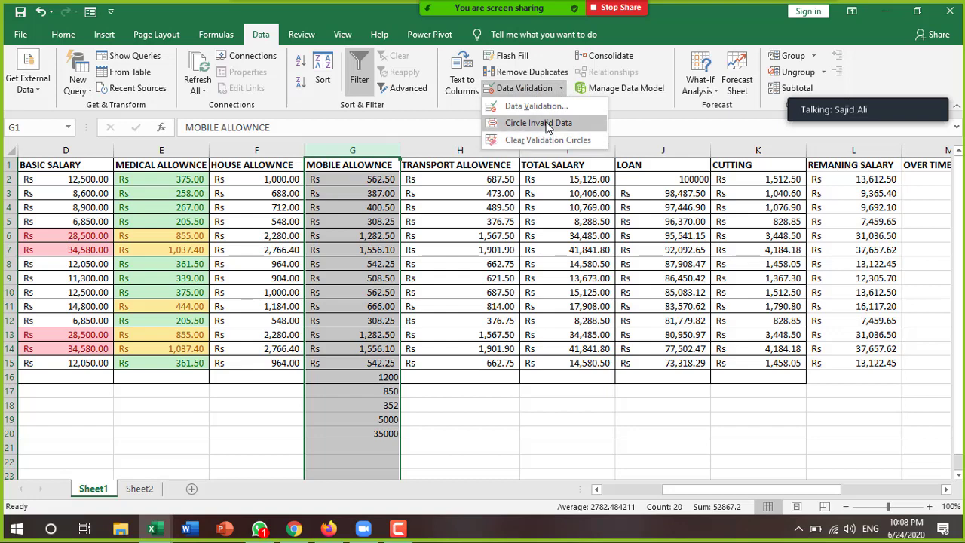
left_click(547, 122)
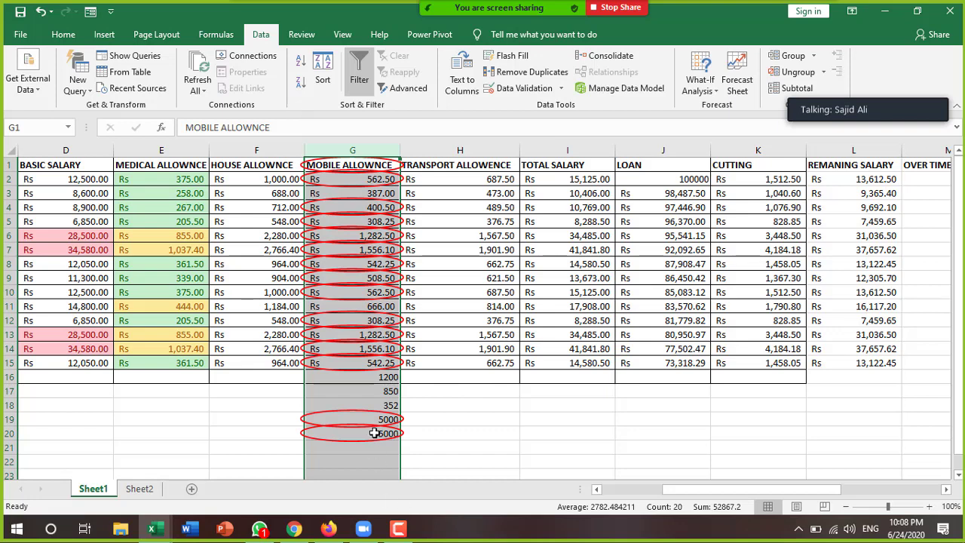
left_click(373, 460)
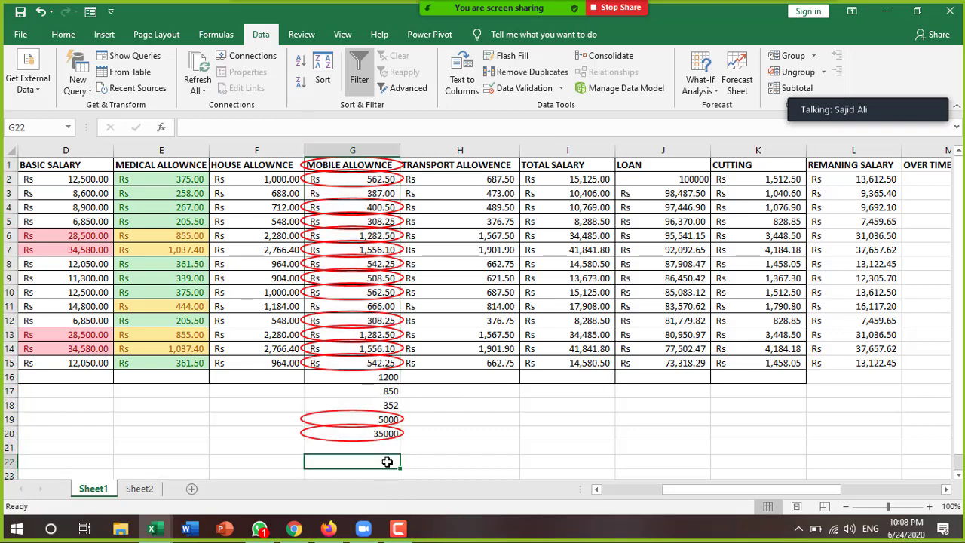
type("250")
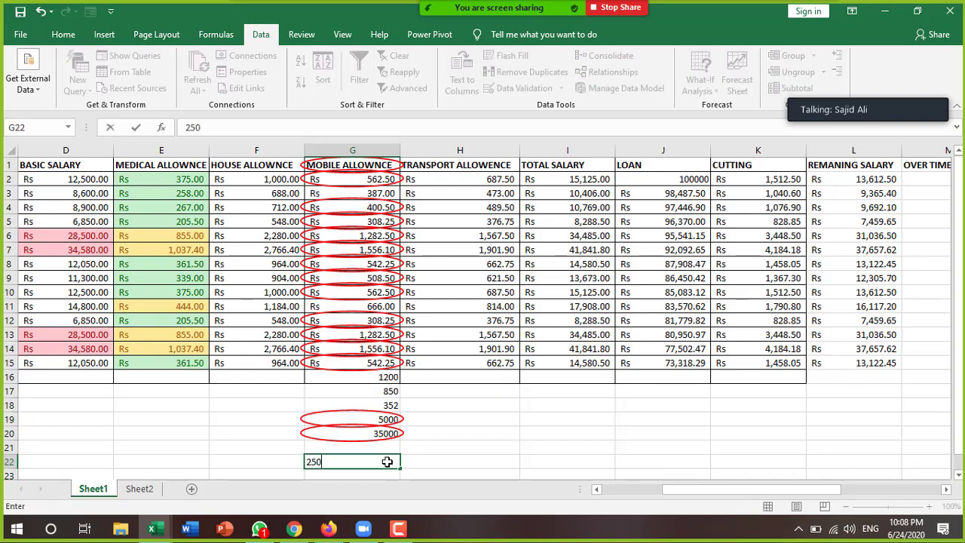
key("Return")
key("Left")
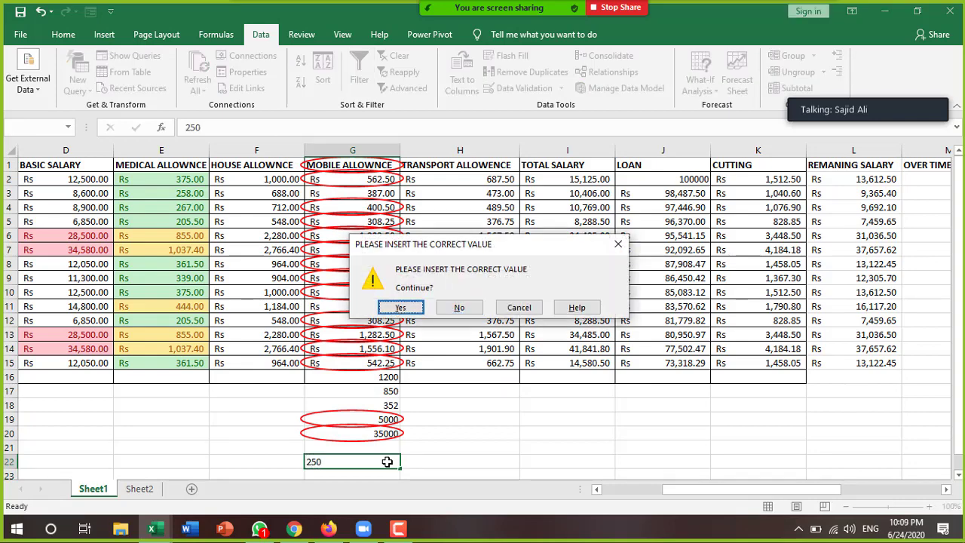
key("Return")
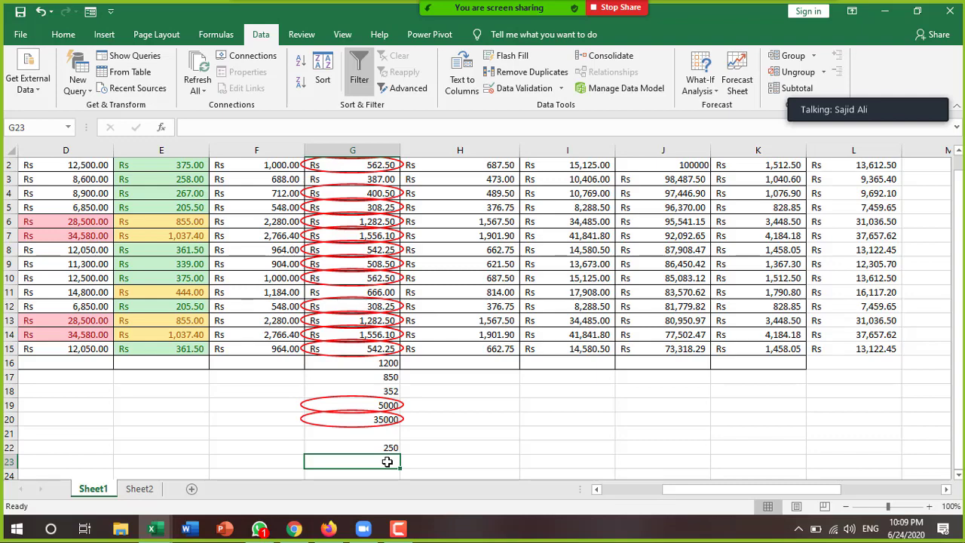
type("1250")
key("Return")
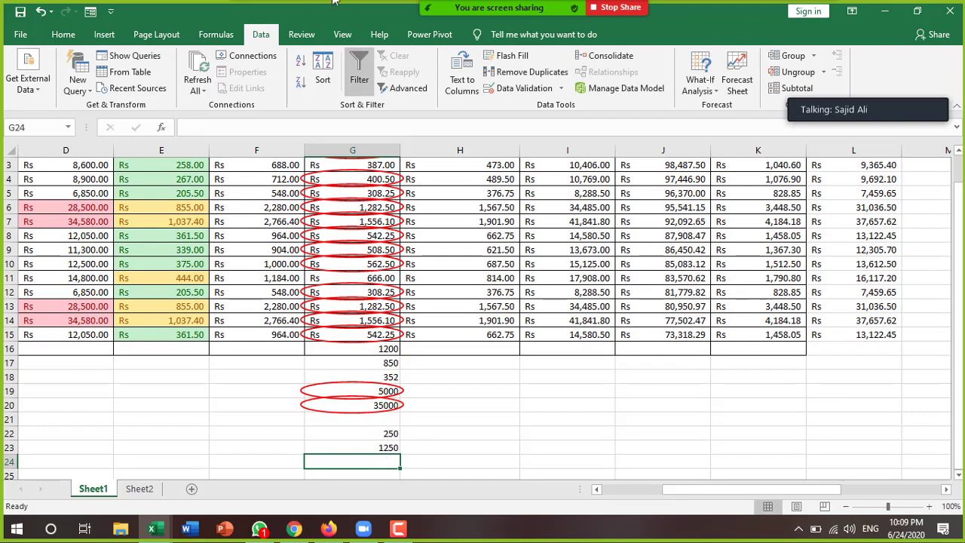
Select G18:G24, clear the validation circles, and circle invalid data again.
left_click_drag(371, 458, 374, 351)
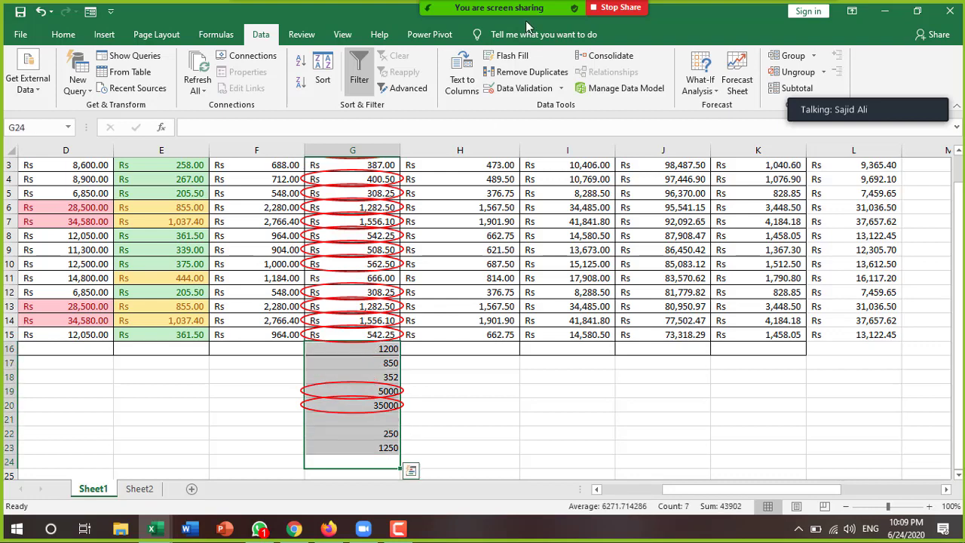
left_click(561, 90)
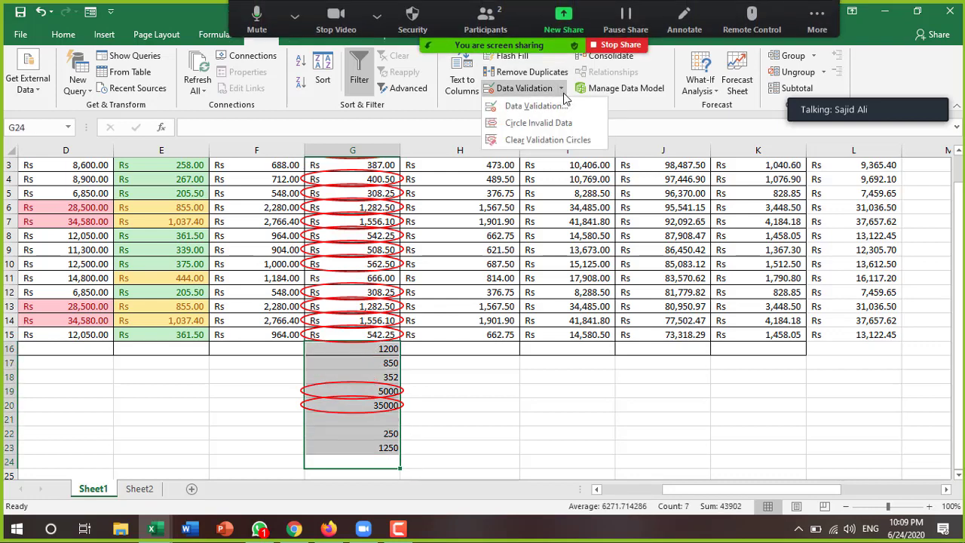
left_click(560, 139)
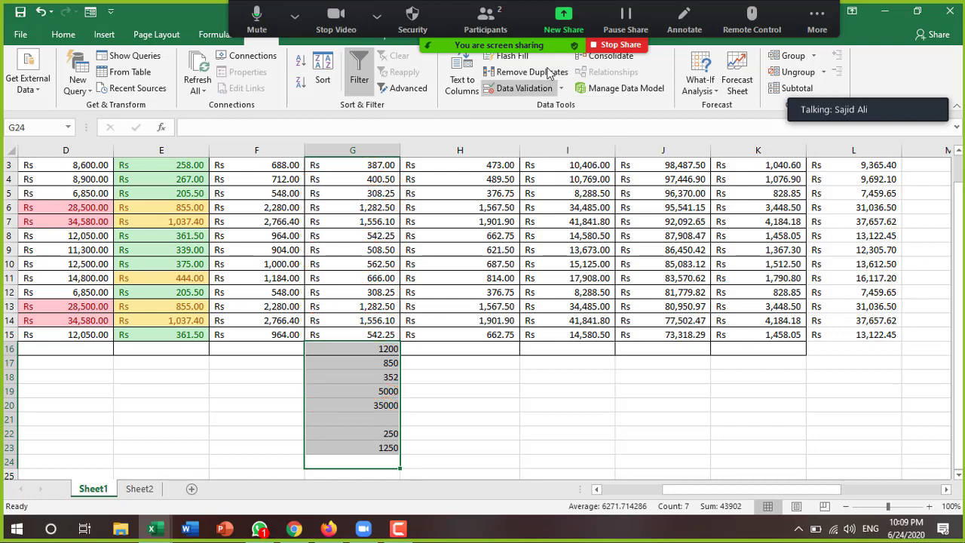
left_click(563, 89)
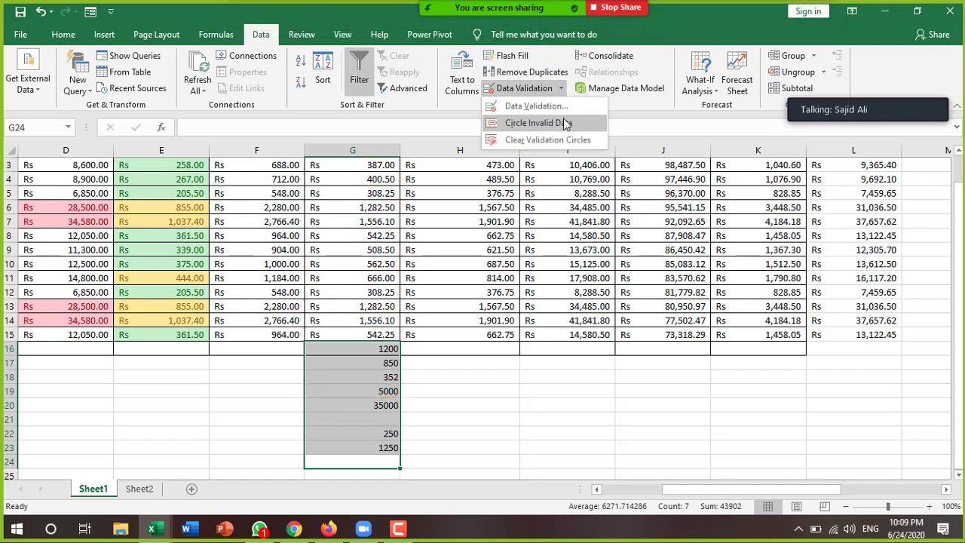
left_click(561, 123)
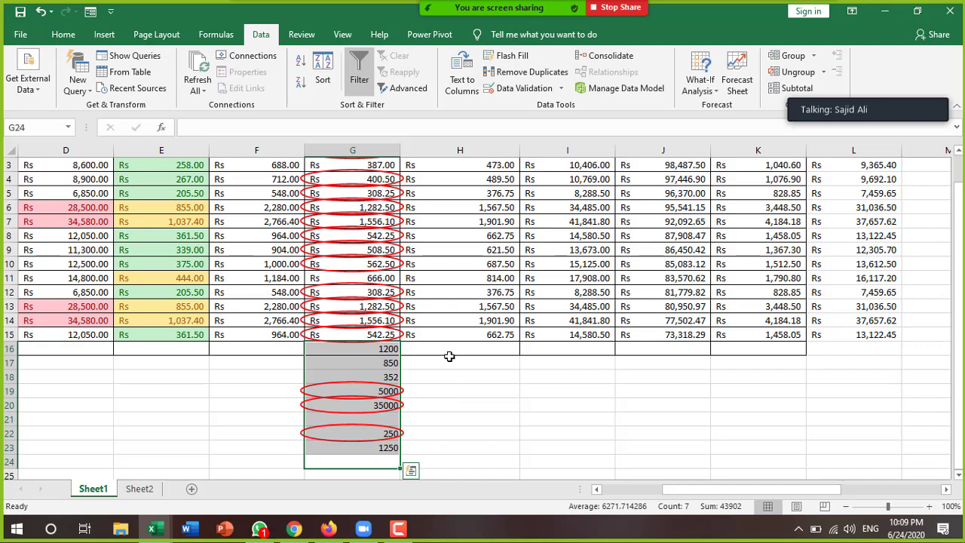
left_click(562, 90)
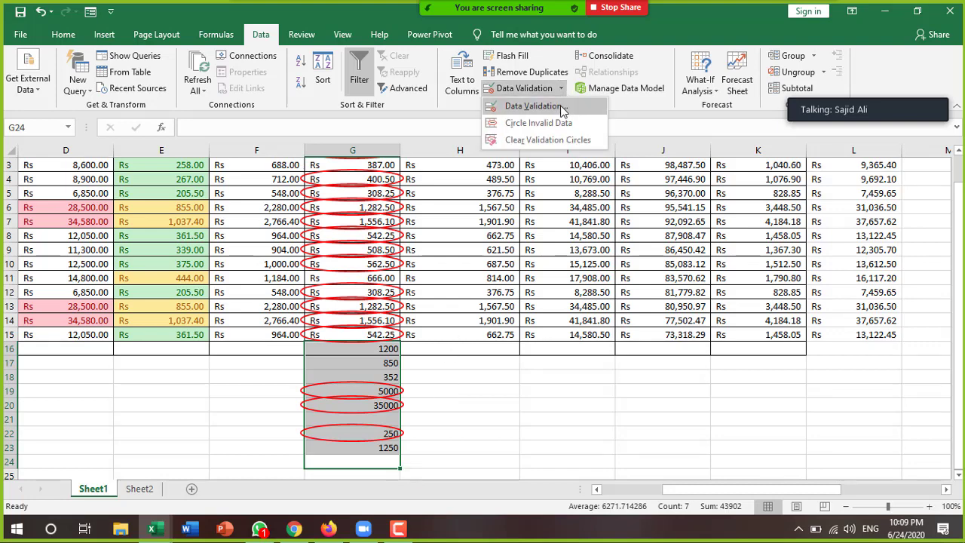
Clear All validation from G18:G24 and confirm the selection now has no rule.
left_click(562, 106)
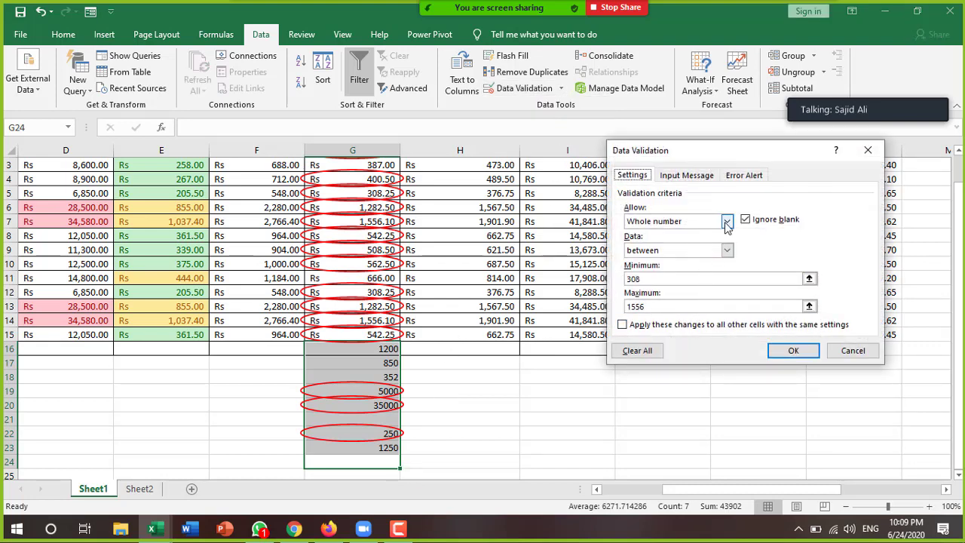
left_click(727, 221)
left_click(653, 252)
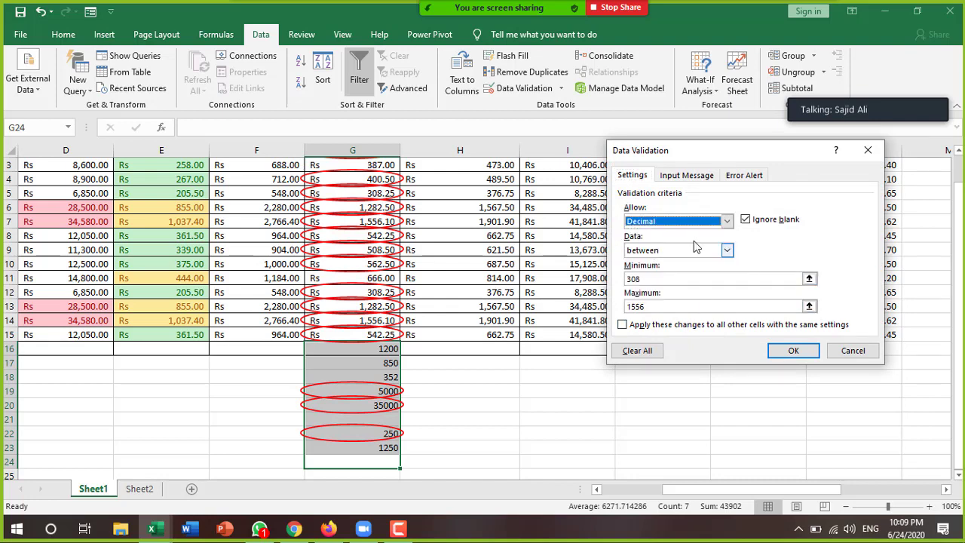
left_click(638, 352)
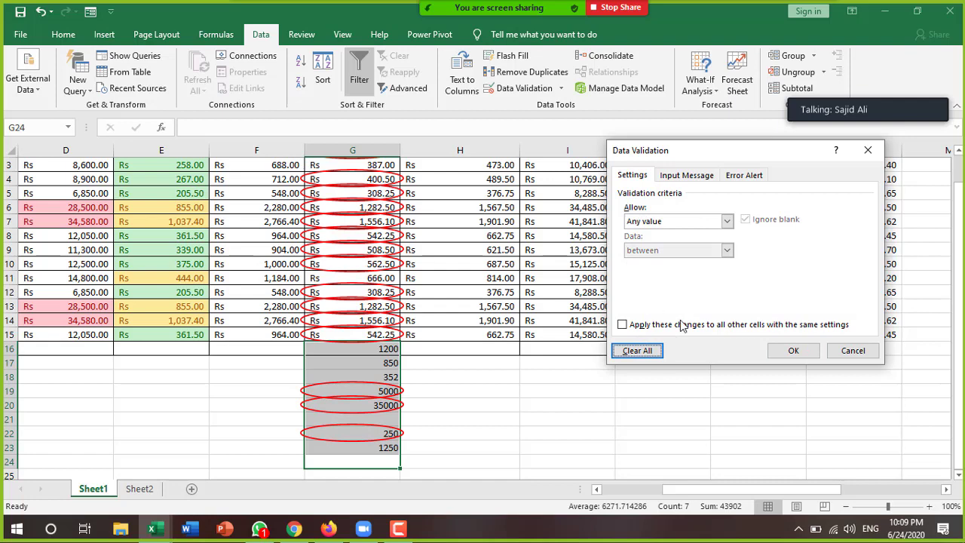
left_click(793, 351)
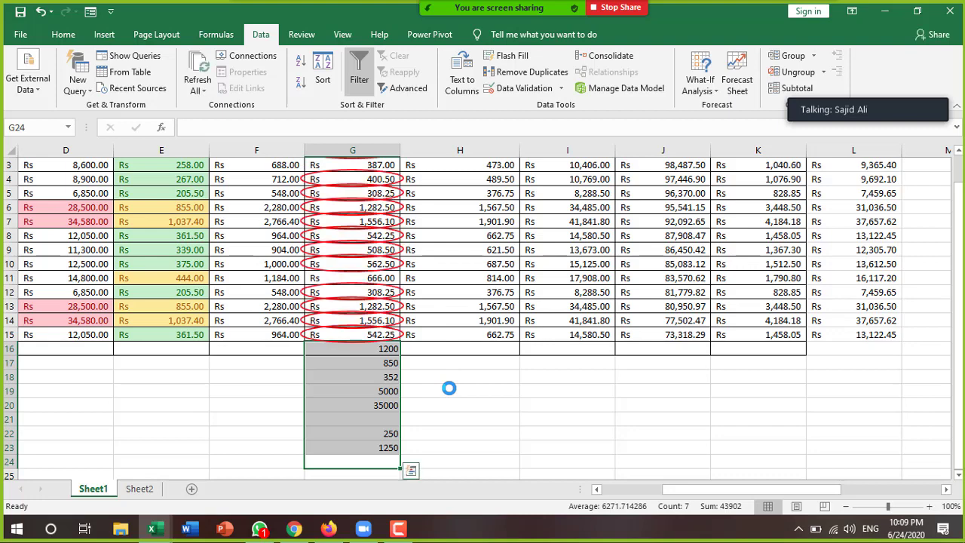
left_click(524, 89)
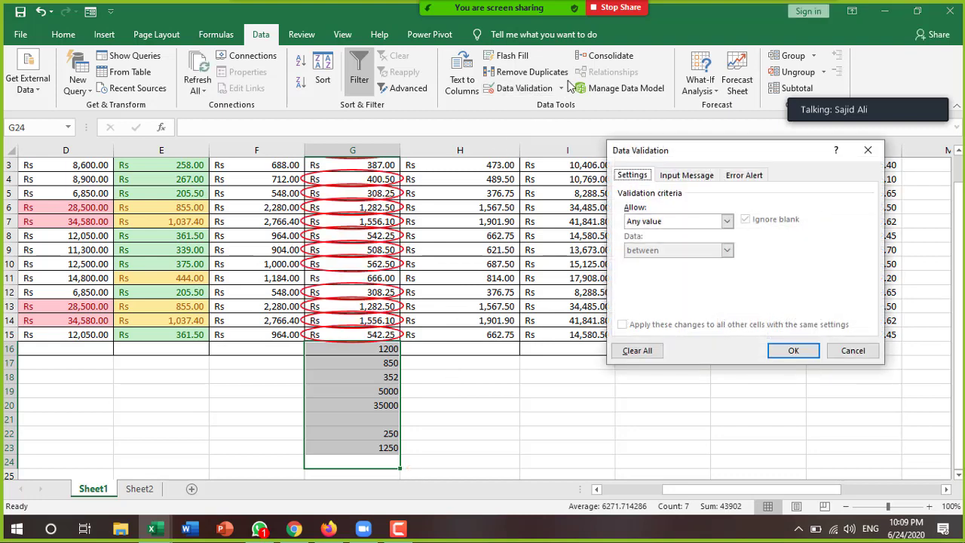
left_click(853, 352)
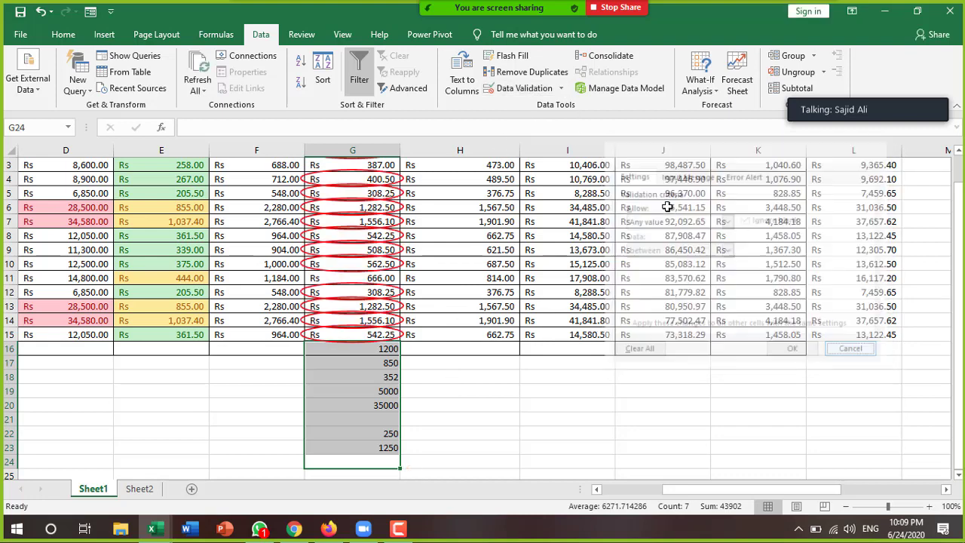
left_click(563, 88)
Clear the validation circles and confirm H2:H15 still allows Any value.
left_click(544, 140)
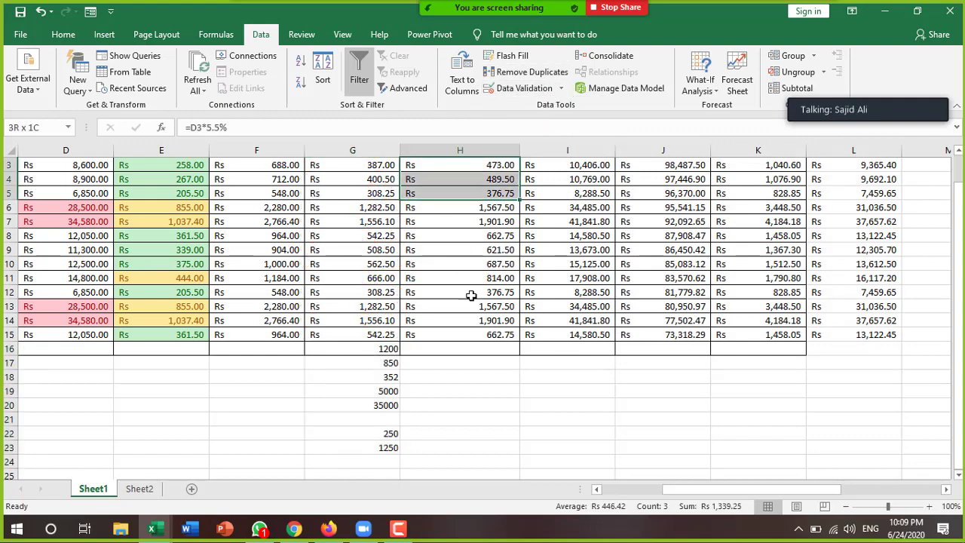
left_click_drag(434, 170, 475, 351)
scroll(464, 256, "up", 1)
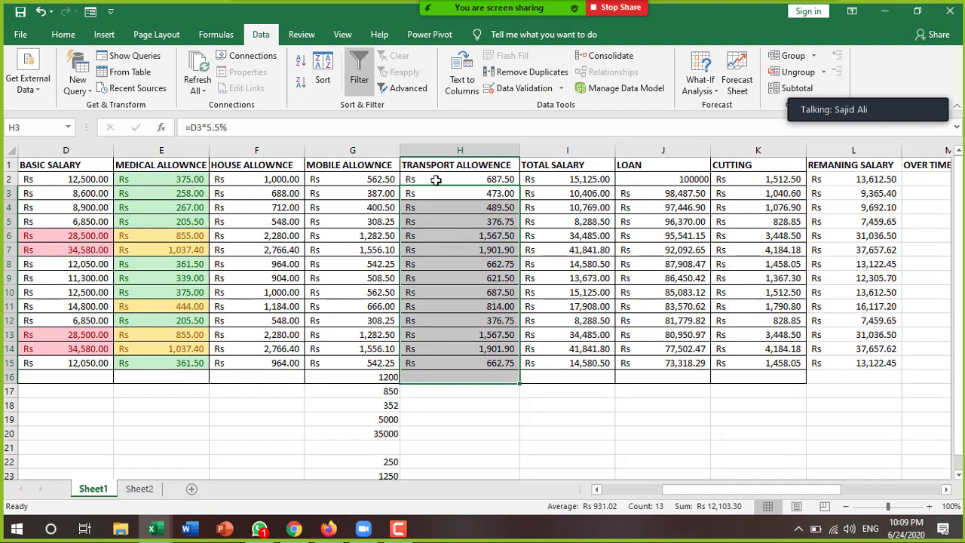
left_click_drag(434, 179, 460, 364)
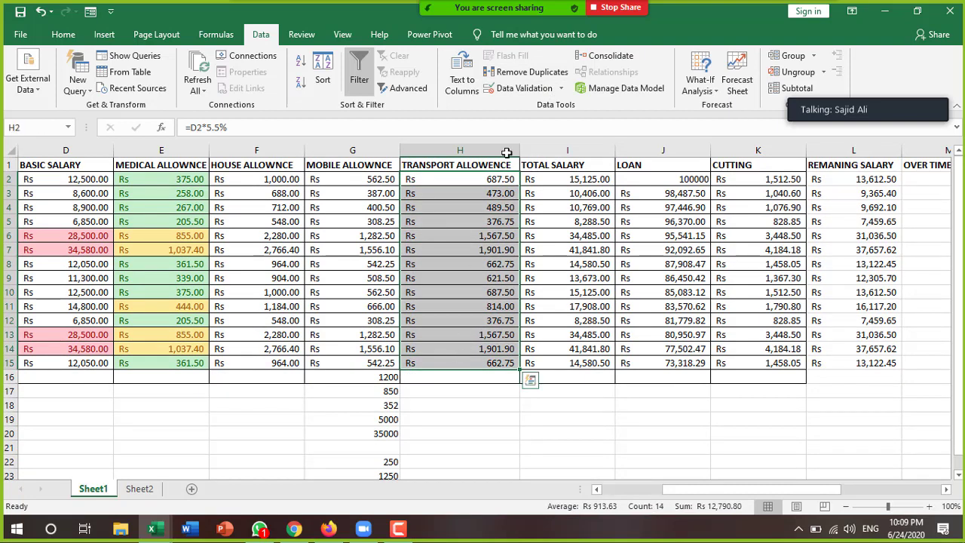
left_click(561, 88)
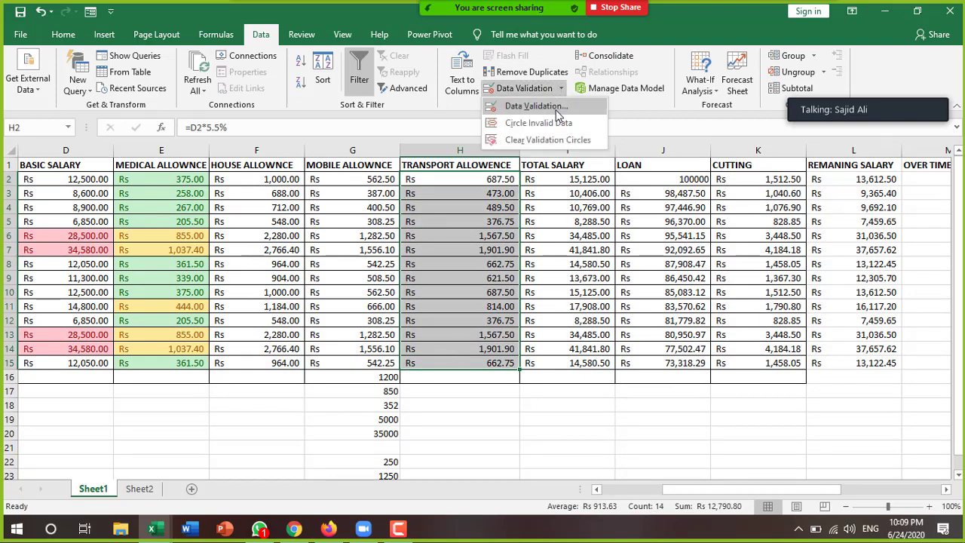
left_click(559, 107)
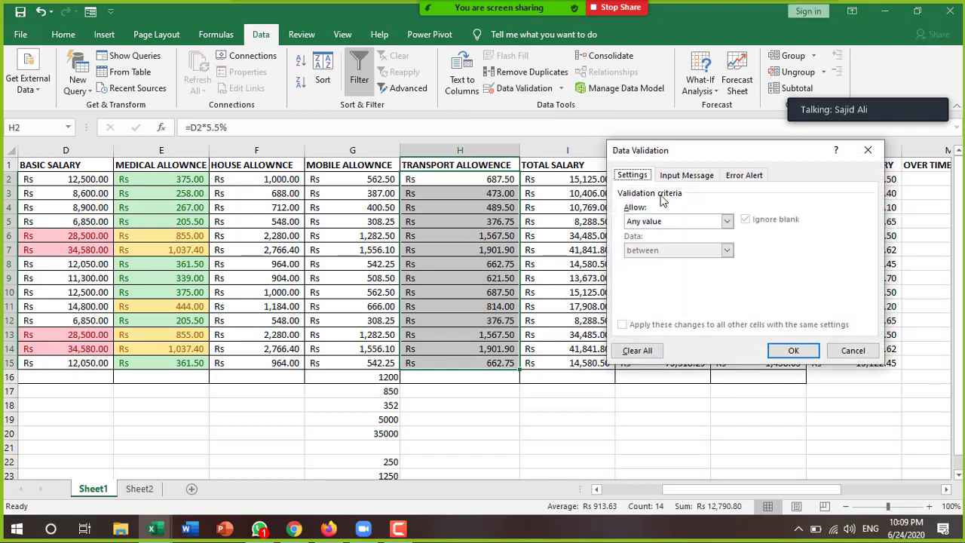
left_click(727, 223)
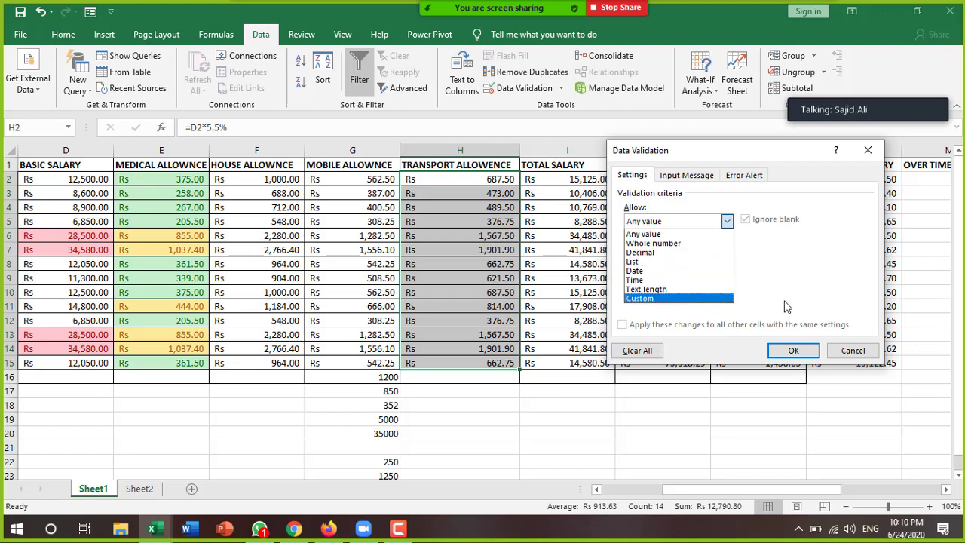
left_click(843, 356)
left_click(843, 353)
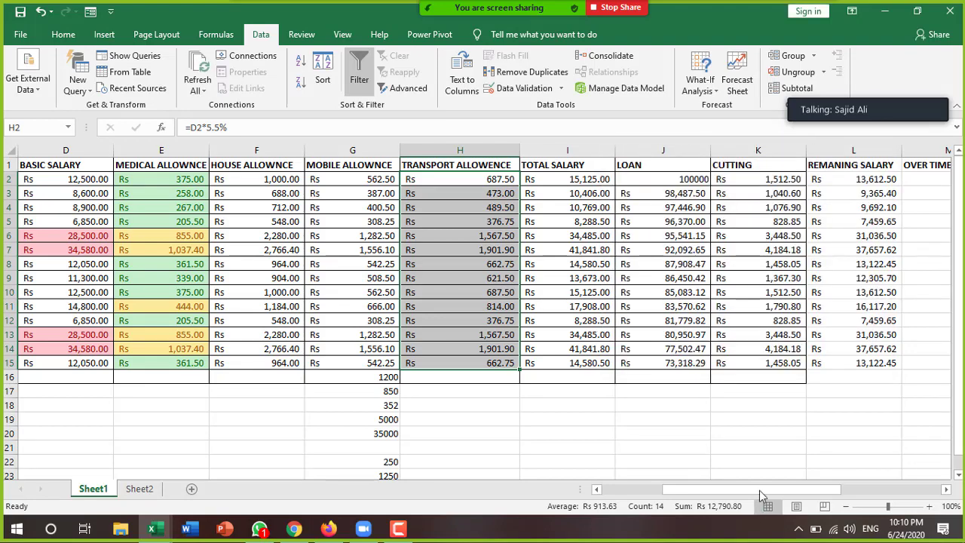
Scroll left and select the employee IDs in column A.
left_click_drag(762, 496, 700, 495)
left_click(179, 360)
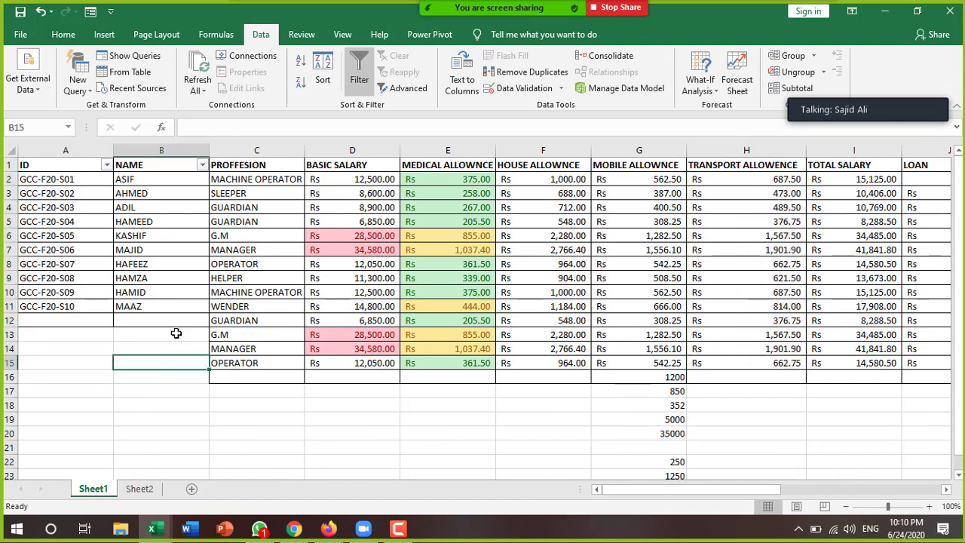
left_click_drag(70, 180, 80, 444)
Give the ID column List validation with source =$A:$A.
left_click(87, 150)
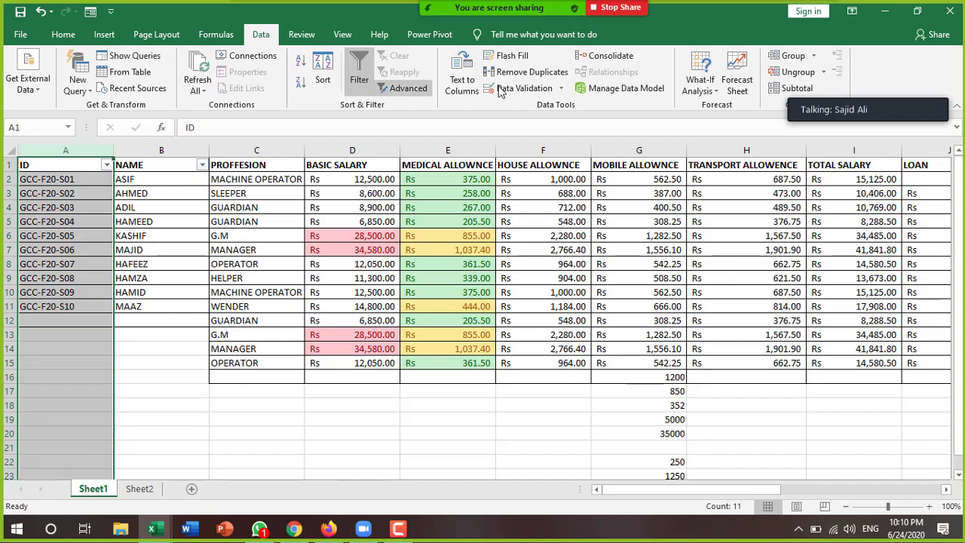
left_click(561, 88)
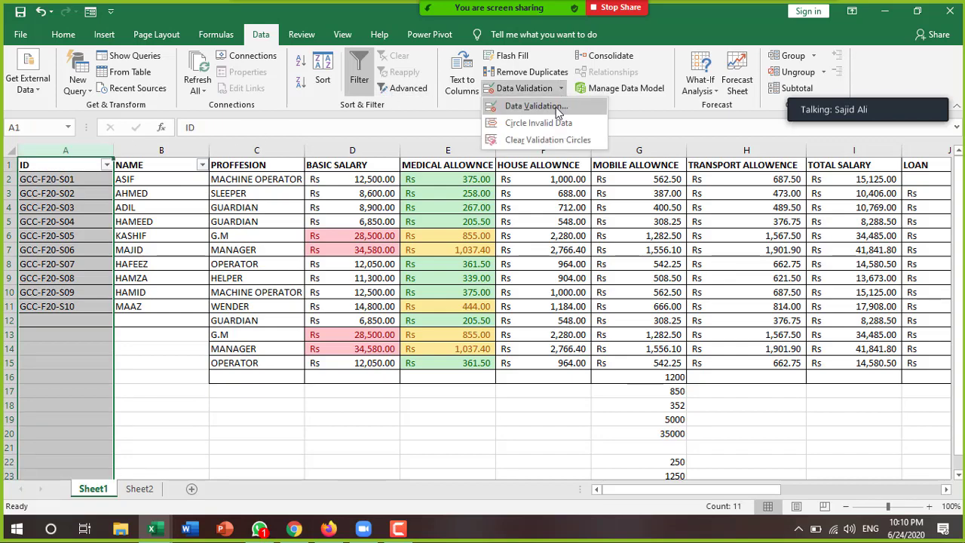
left_click(556, 107)
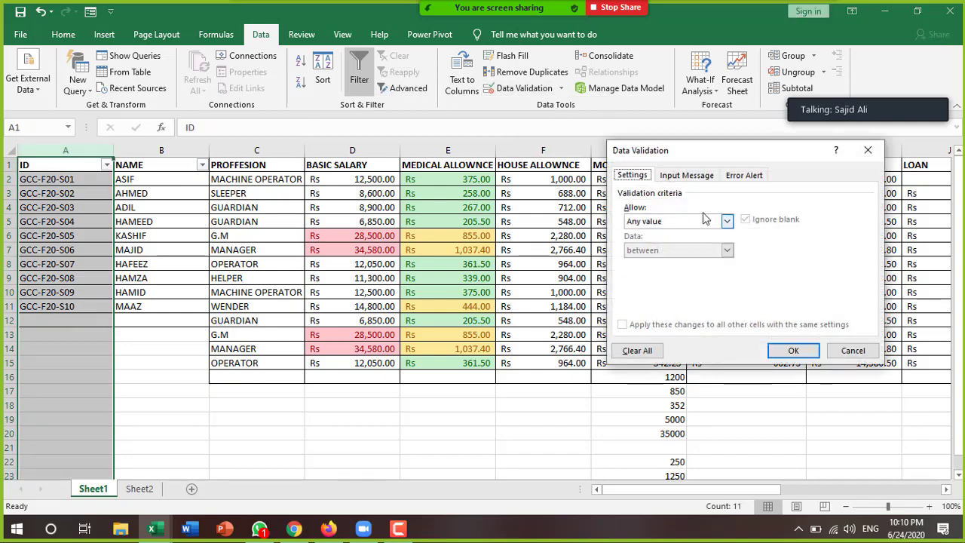
left_click(727, 222)
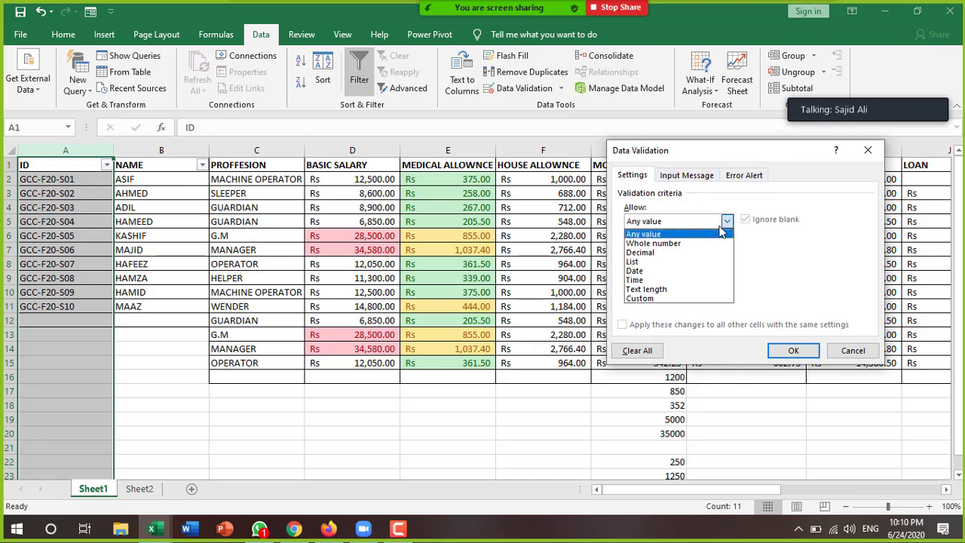
left_click(654, 264)
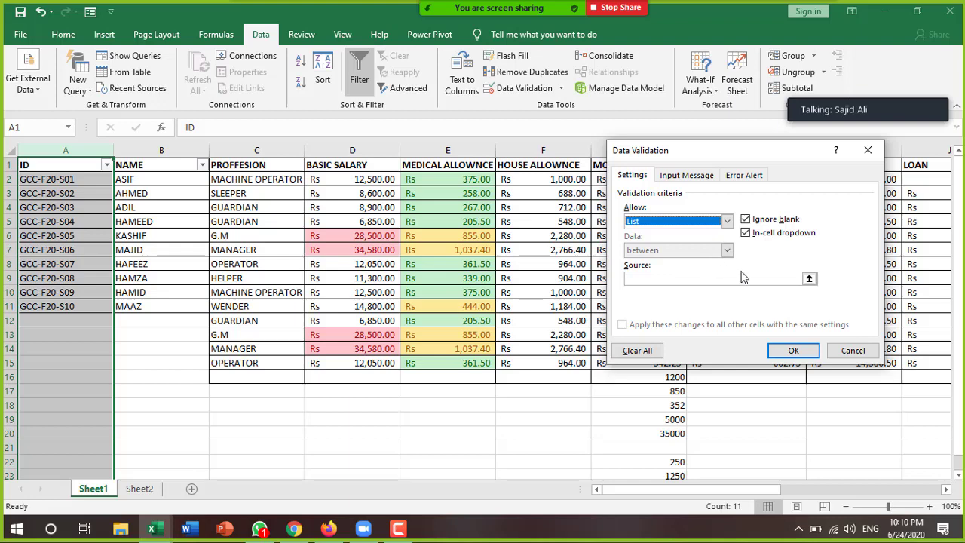
left_click(809, 279)
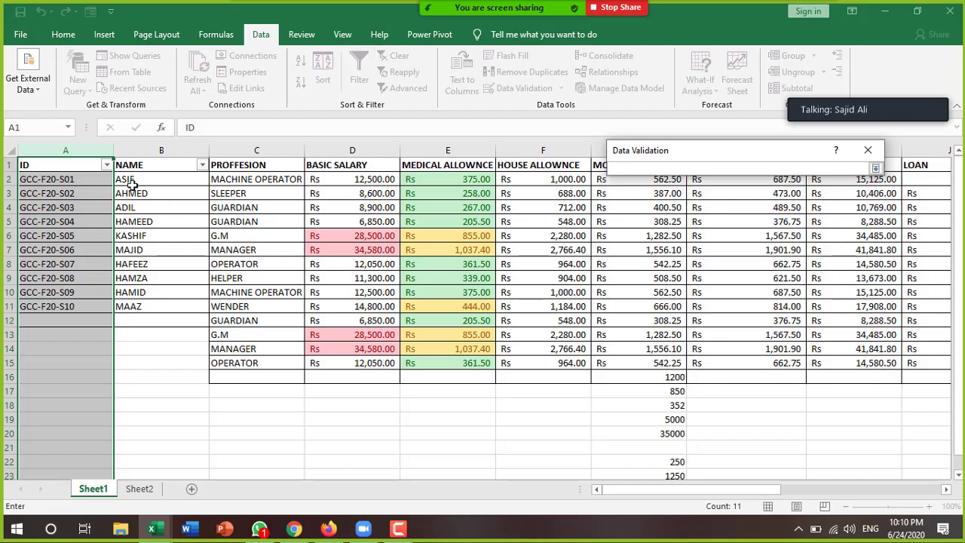
left_click(58, 151)
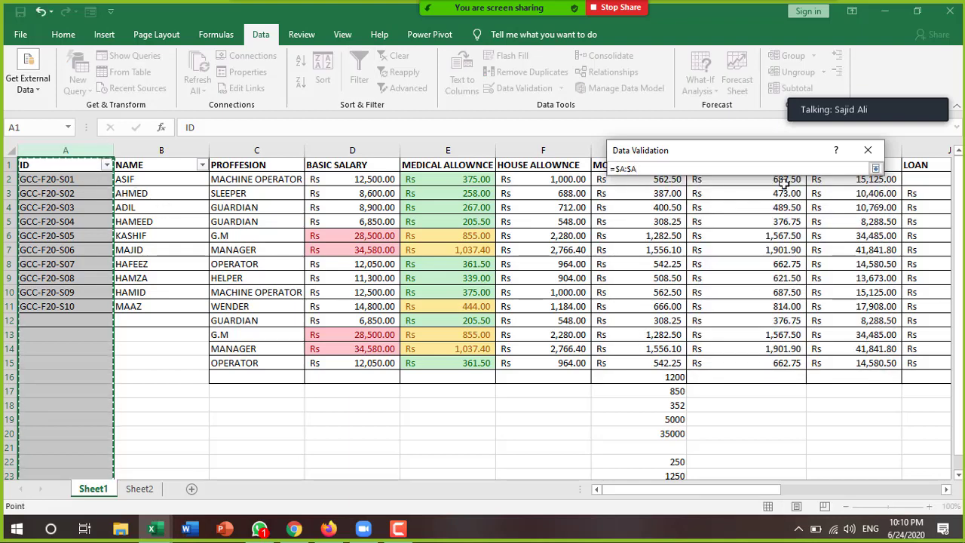
left_click(875, 168)
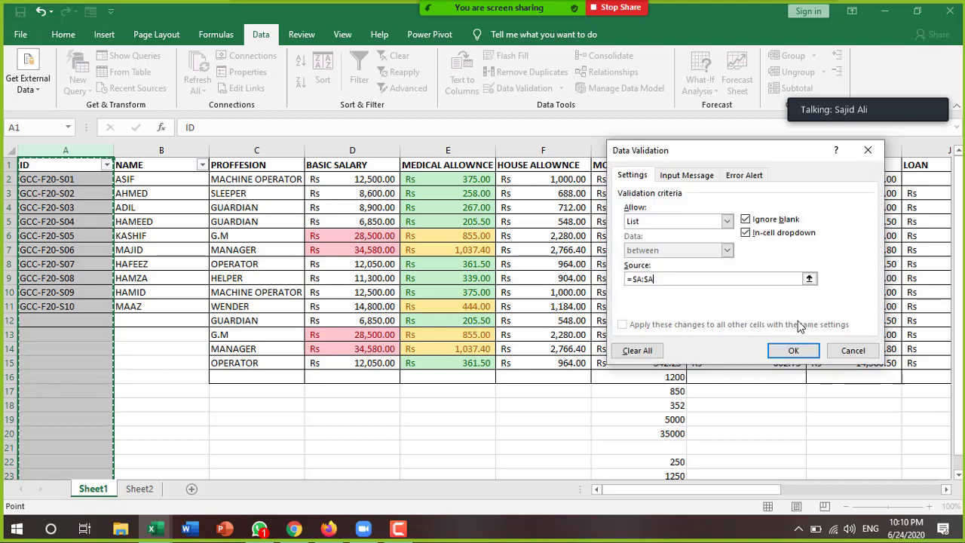
left_click(680, 178)
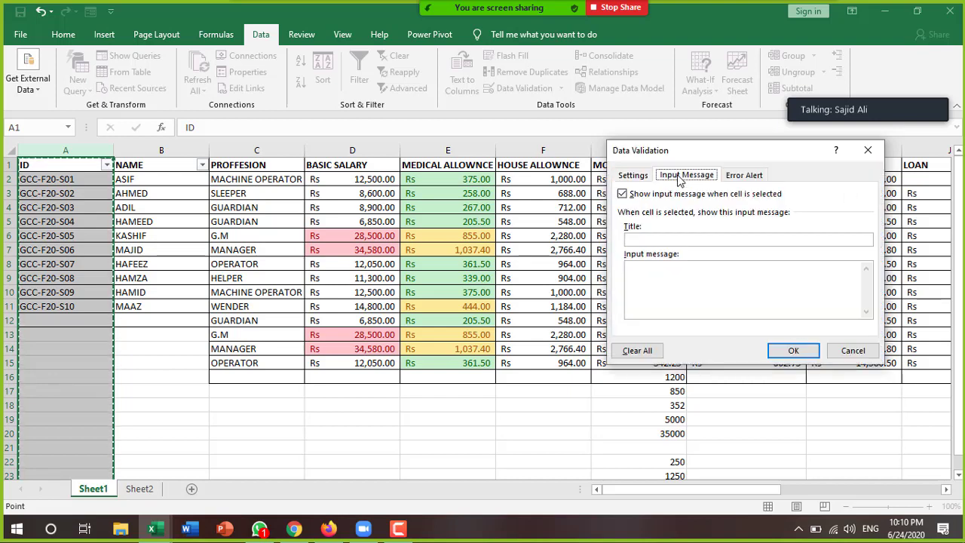
Enter the ID column's input message reading Worning and Stop.
left_click(664, 236)
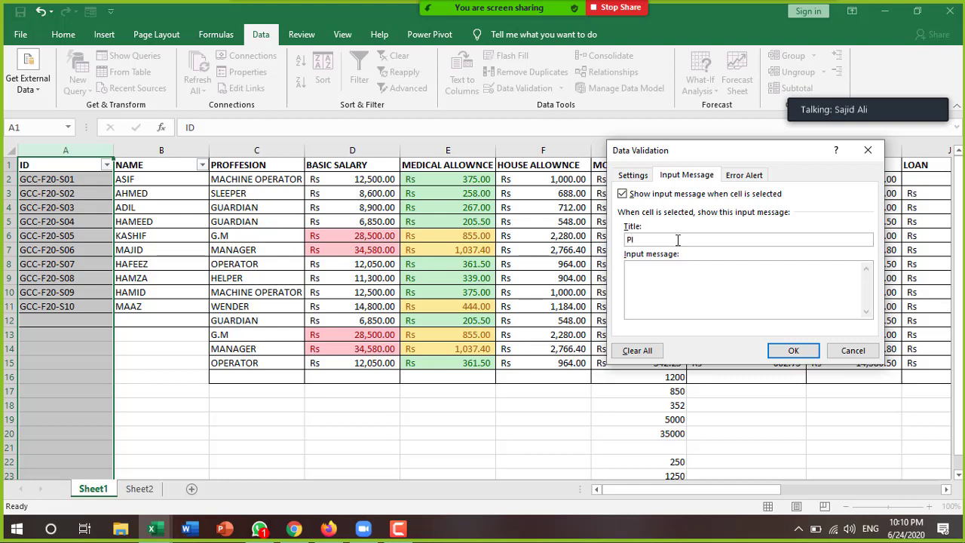
type("ea")
type("Wa")
type("W")
type("Stio")
key("BackSpace")
key("BackSpace")
type("op")
Set an Information-style error alert titled 'please enter the correct value' and apply the rule.
left_click(741, 175)
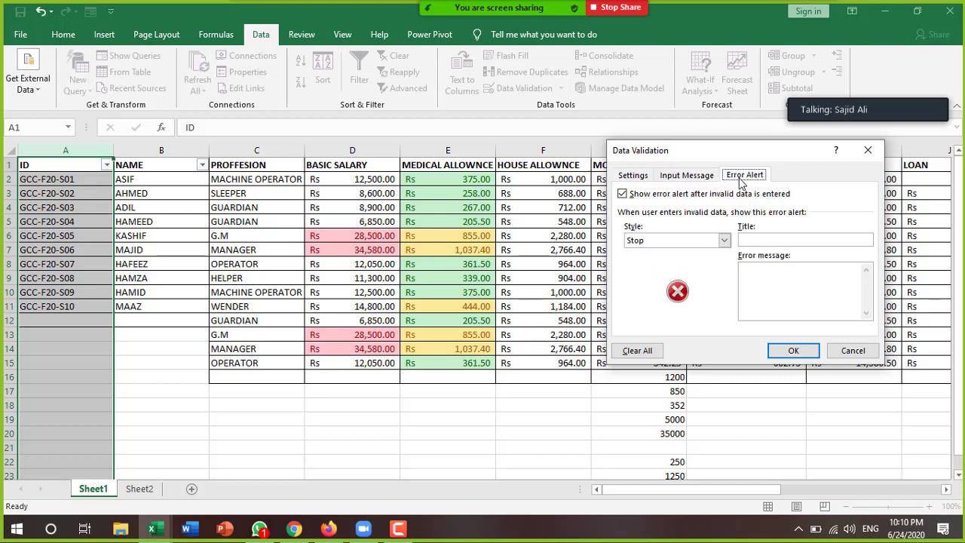
left_click(722, 243)
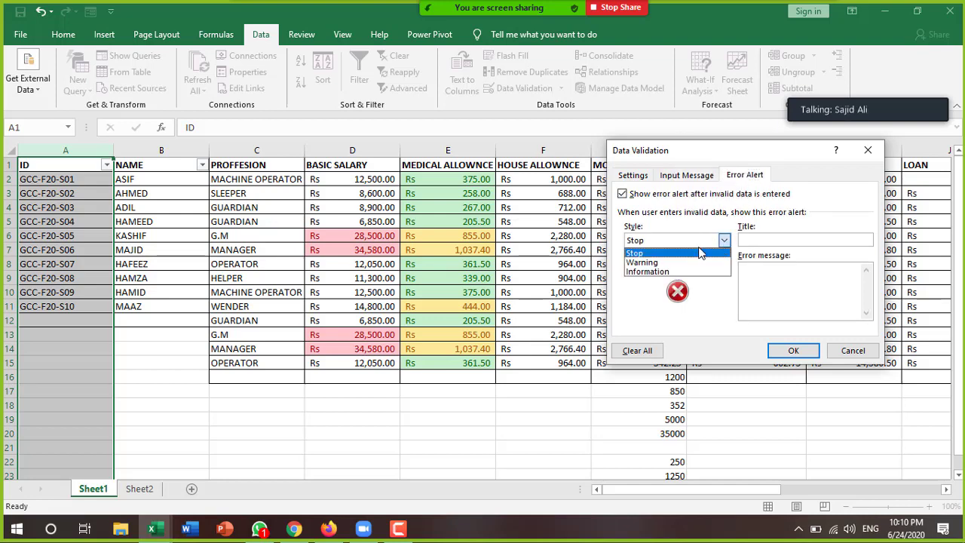
left_click(663, 271)
left_click(758, 239)
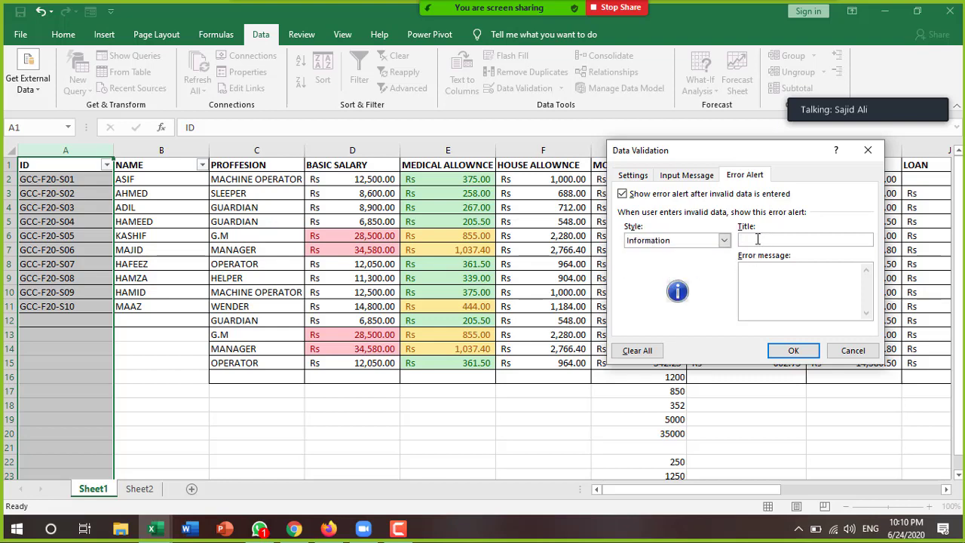
type("please enter the correct")
type("va")
type("lue")
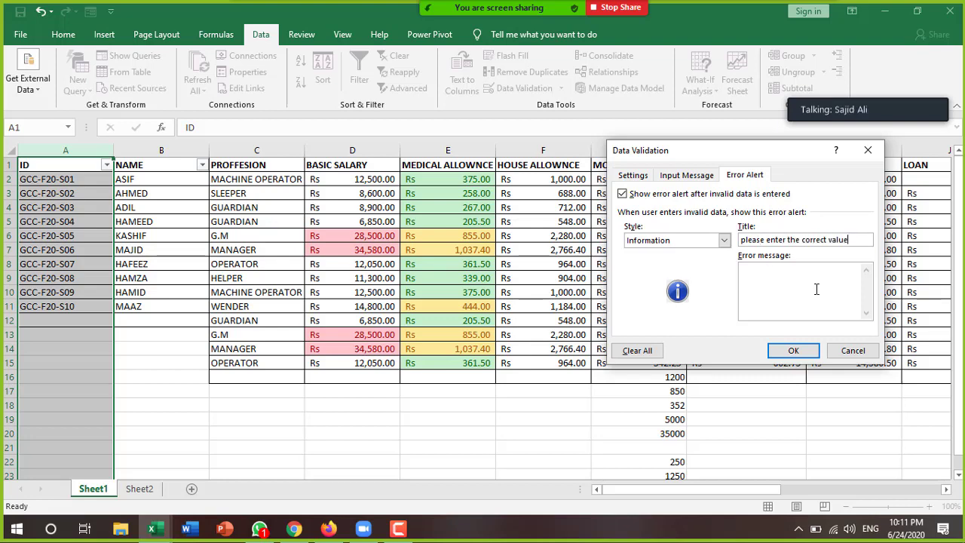
left_click(818, 293)
left_click(818, 352)
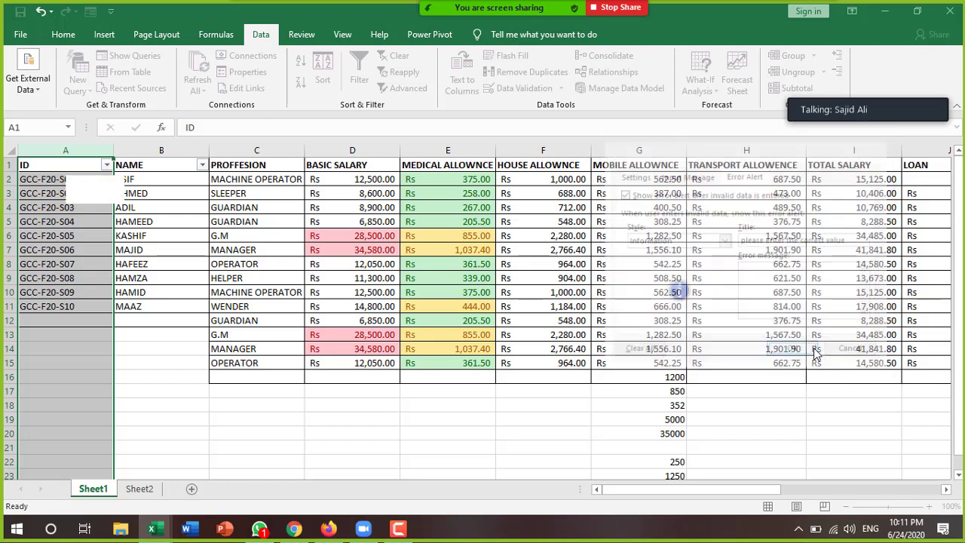
left_click(86, 351)
left_click(55, 317)
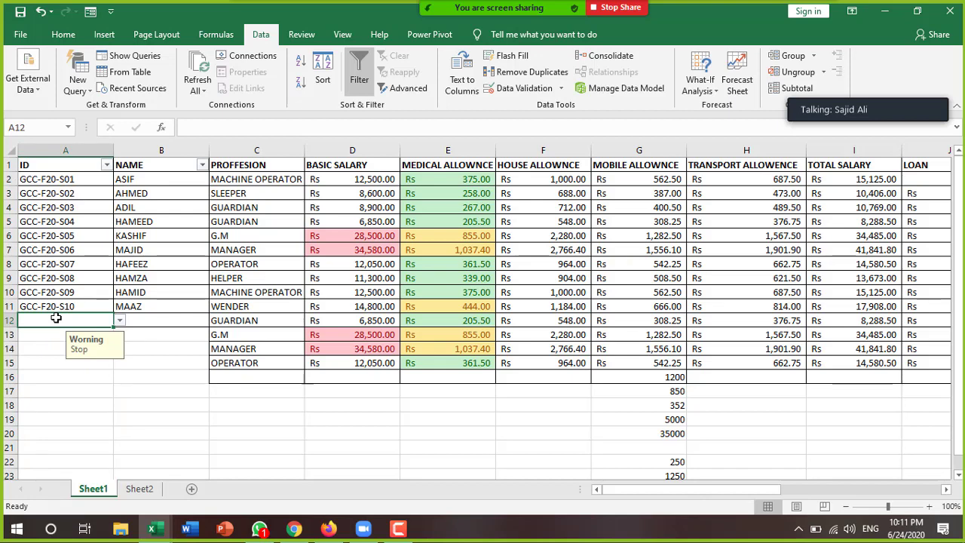
type("500")
key("Return")
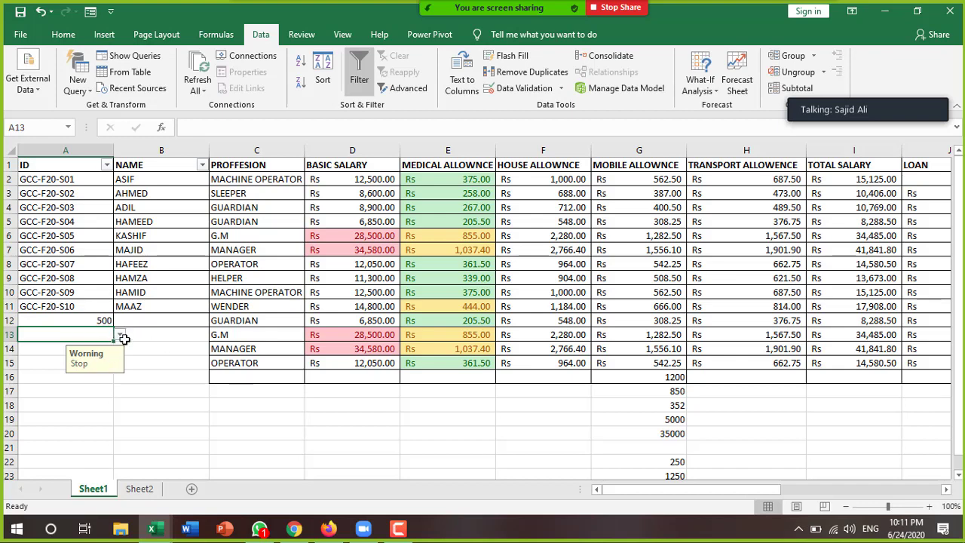
left_click(120, 335)
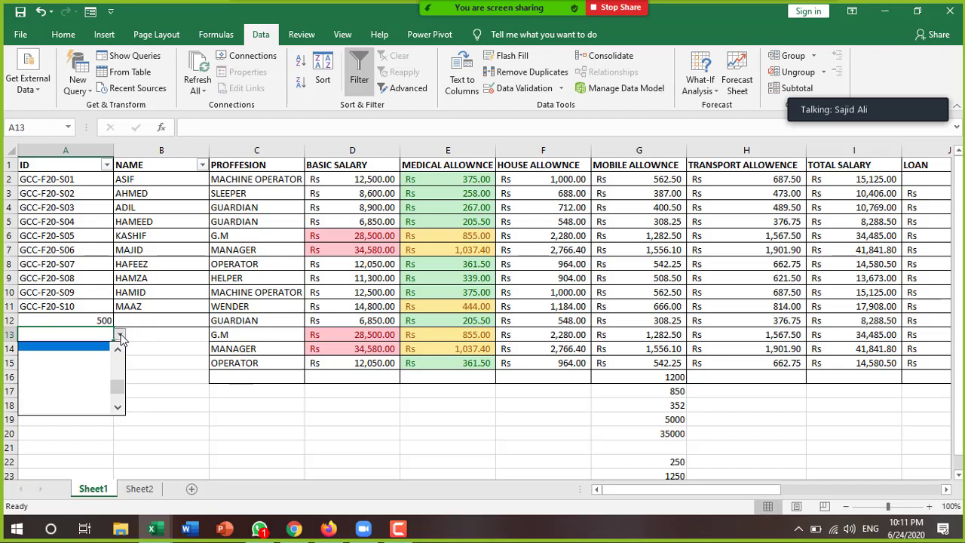
left_click(67, 181)
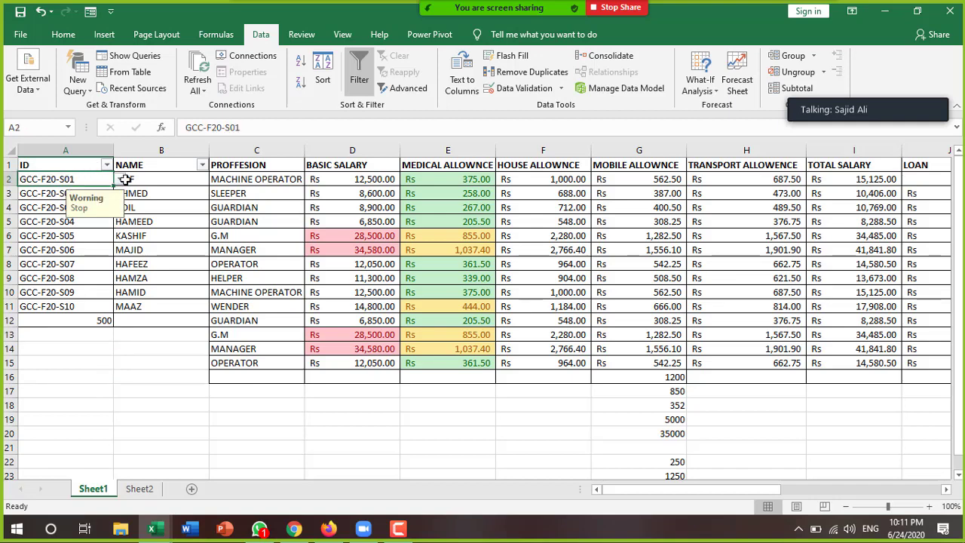
left_click(120, 181)
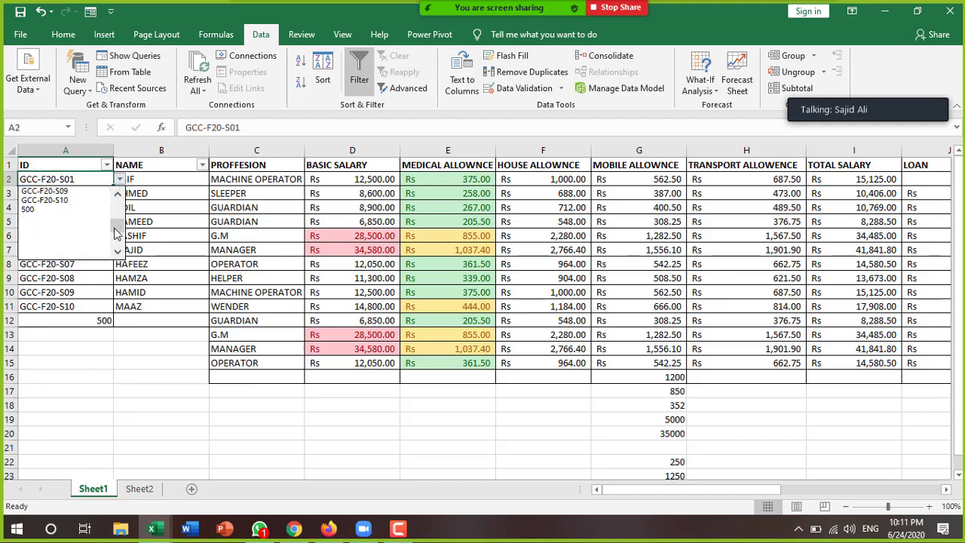
key("Escape")
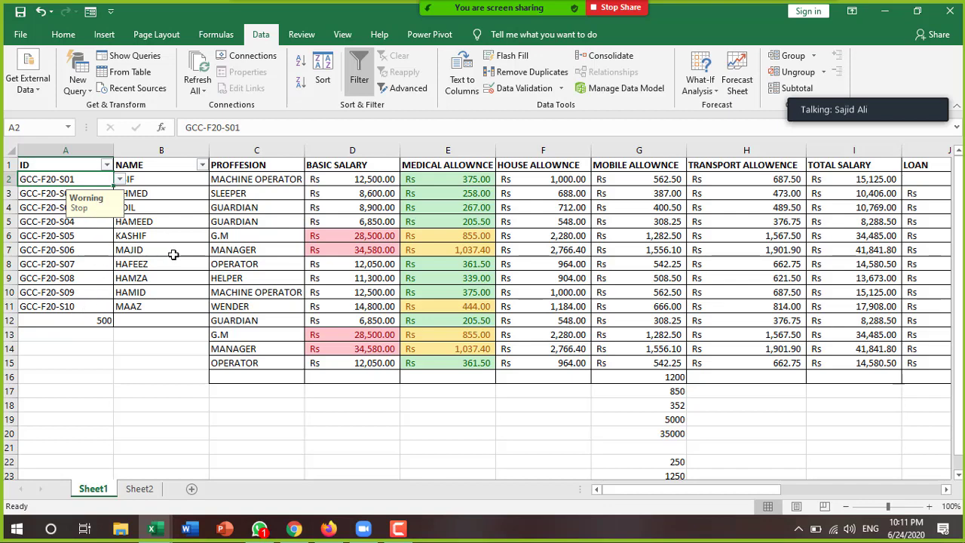
left_click(174, 254)
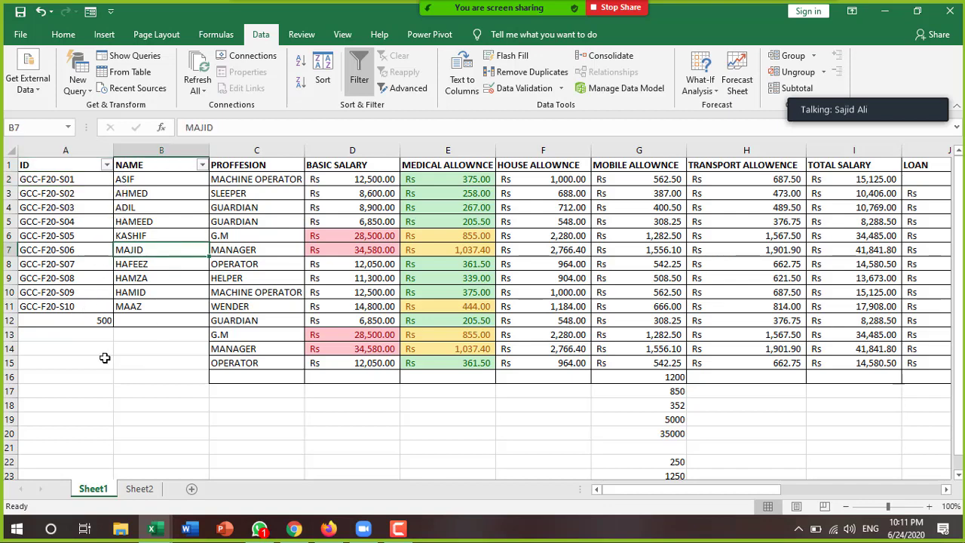
key("ctrl+z")
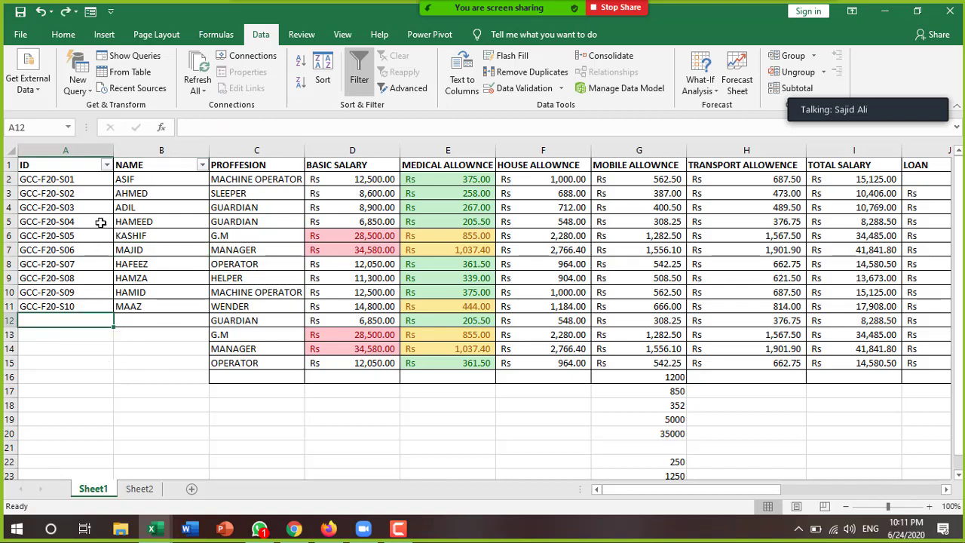
left_click(107, 180)
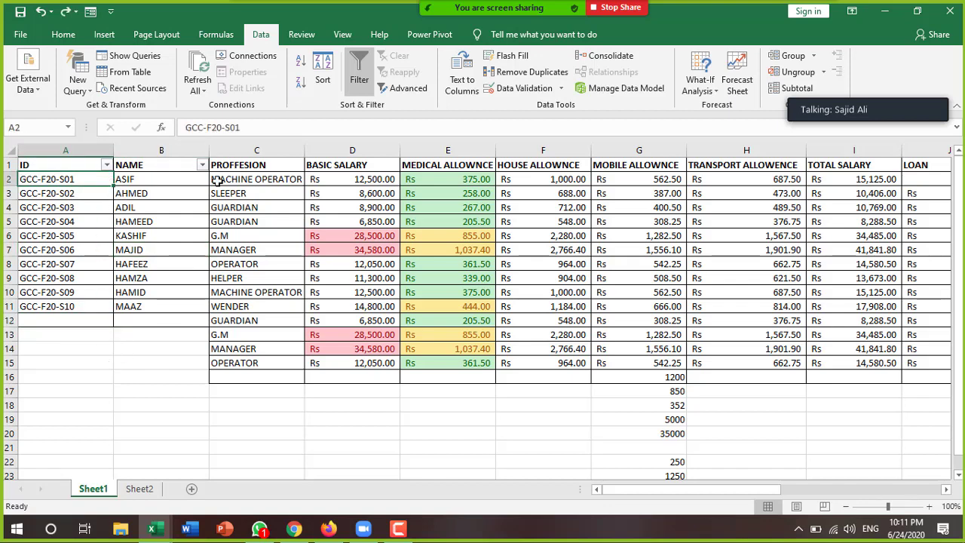
left_click(561, 89)
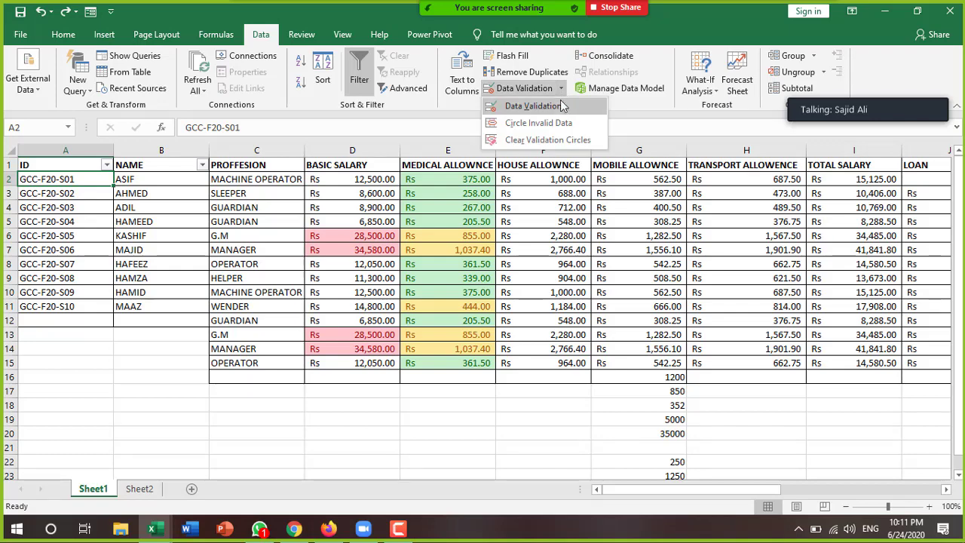
left_click(561, 114)
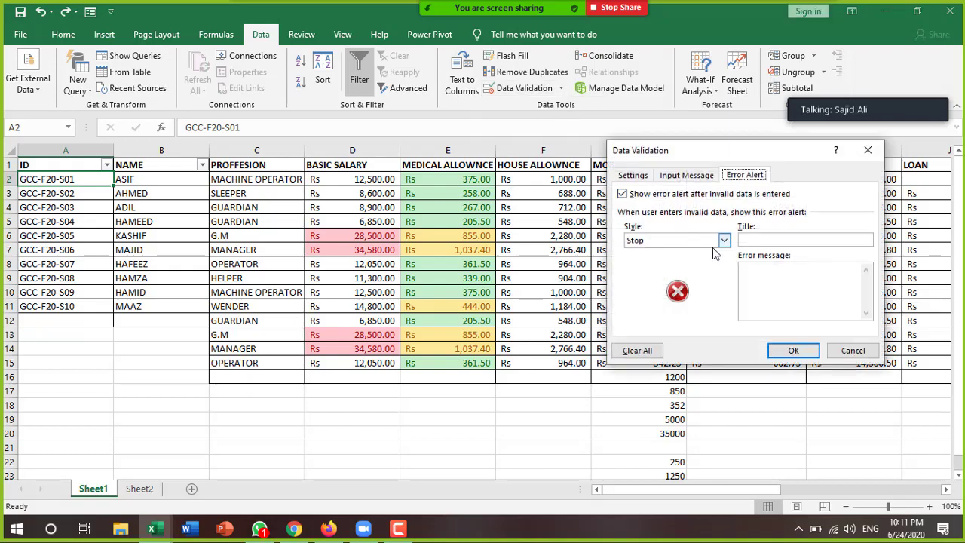
left_click(625, 176)
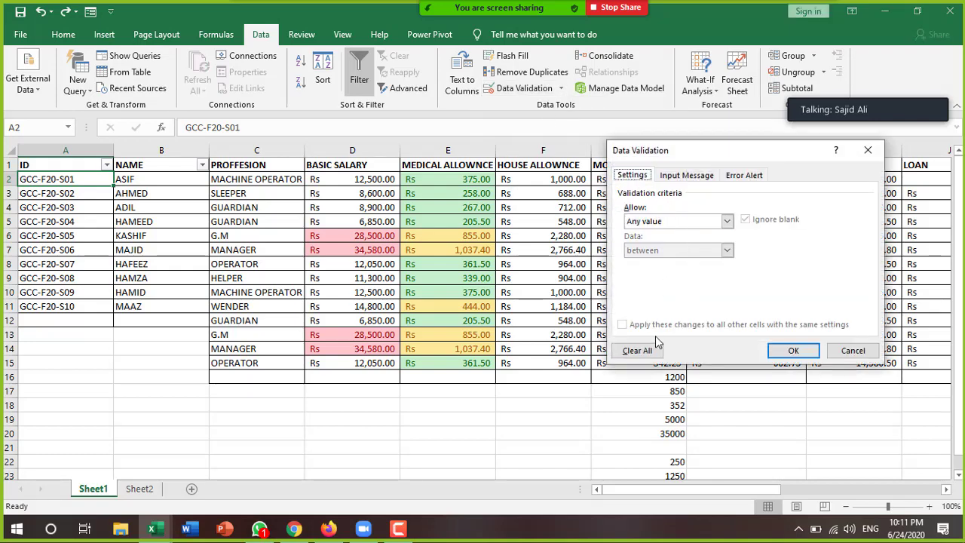
left_click(638, 349)
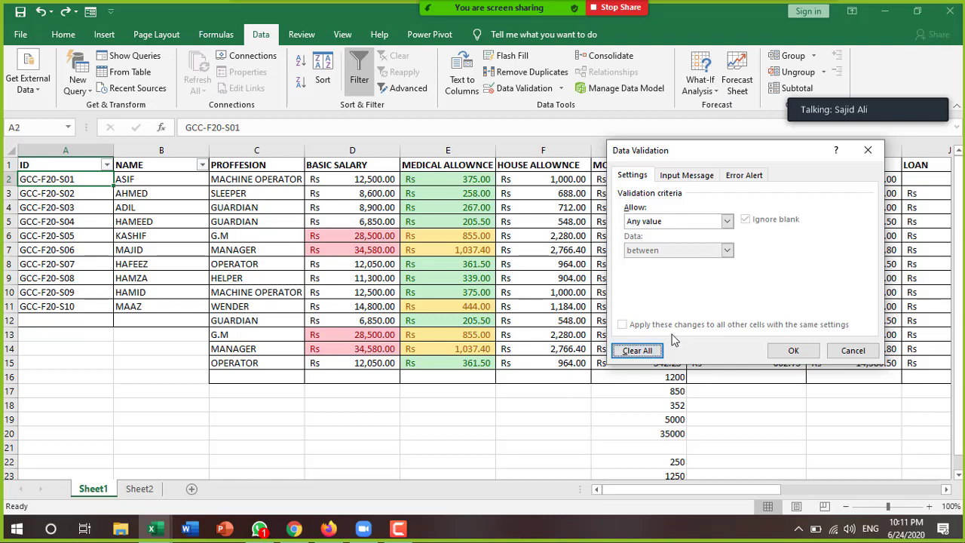
left_click(728, 221)
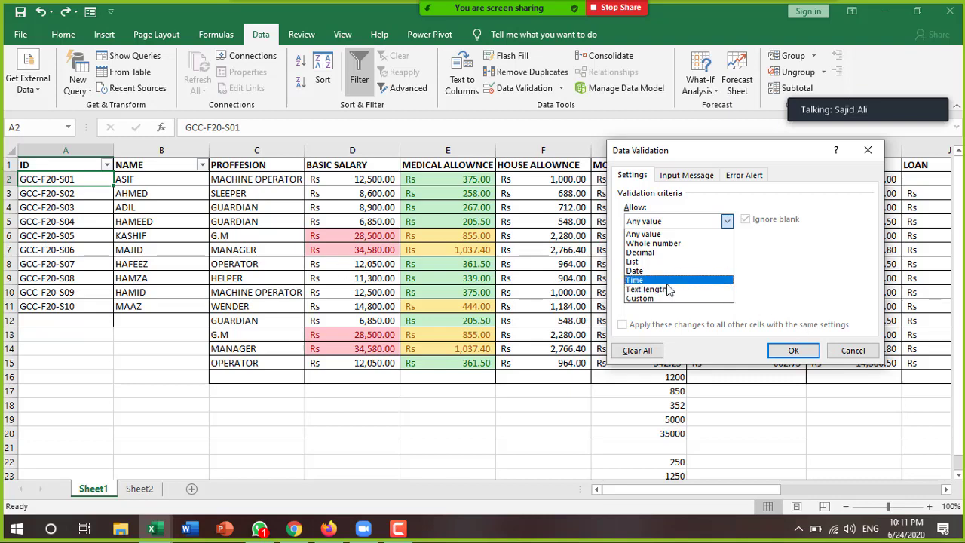
left_click(668, 289)
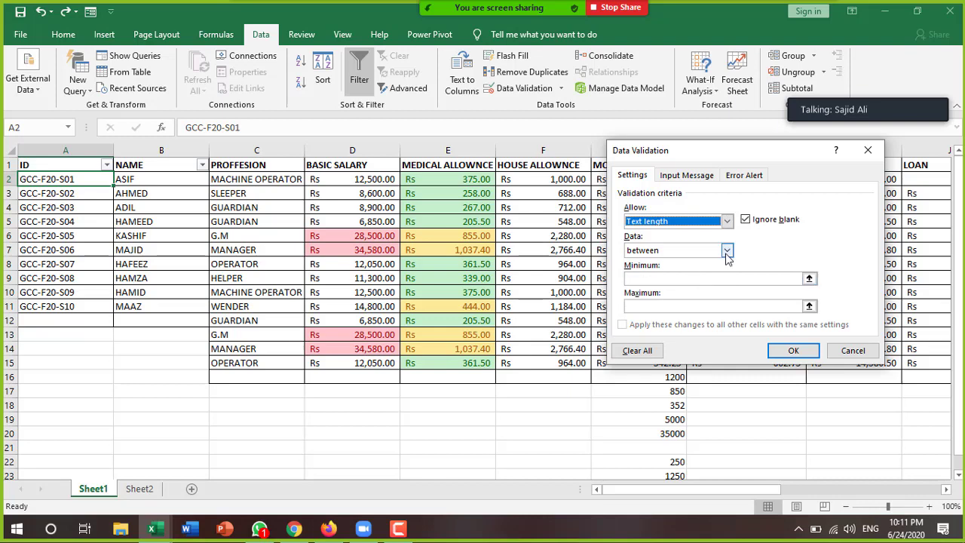
left_click(690, 279)
type("6")
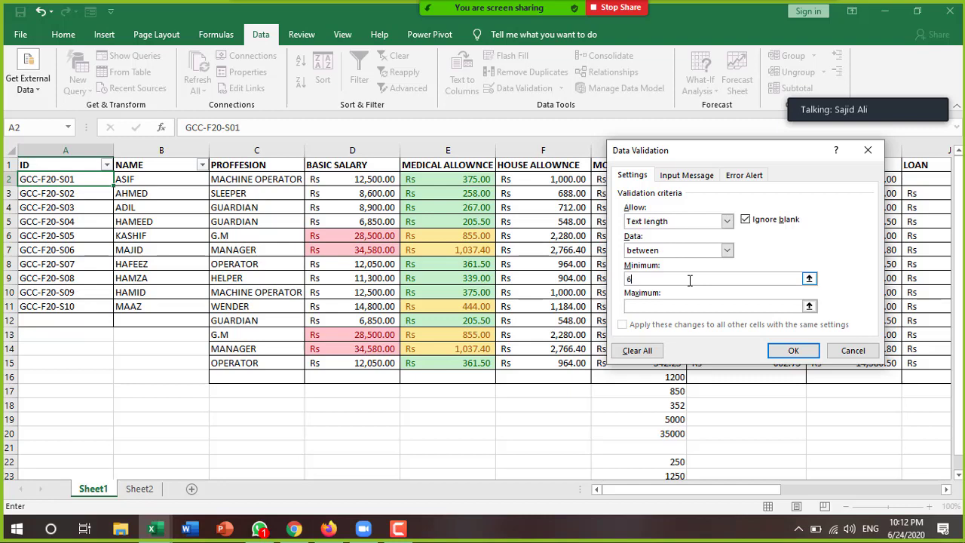
left_click(702, 306)
type("15")
left_click(700, 177)
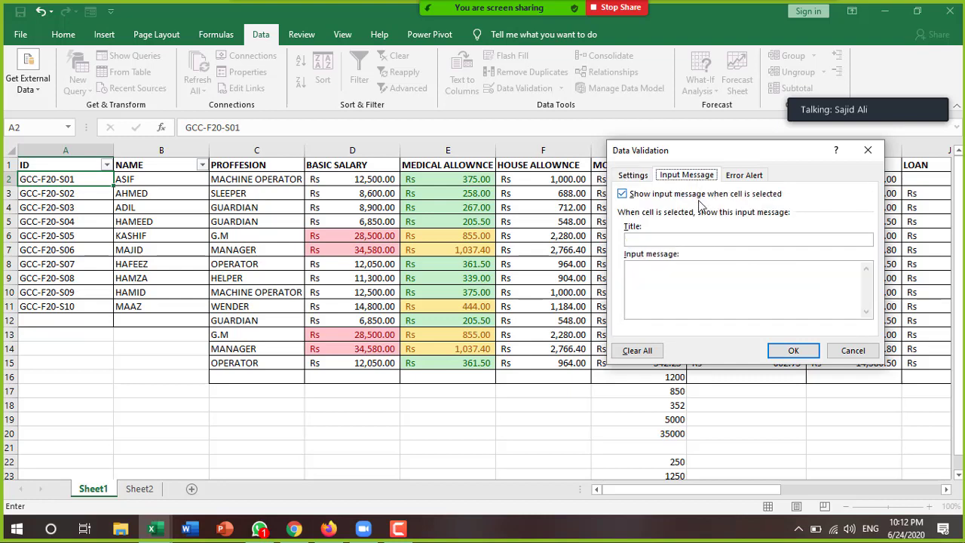
left_click(718, 240)
type("error")
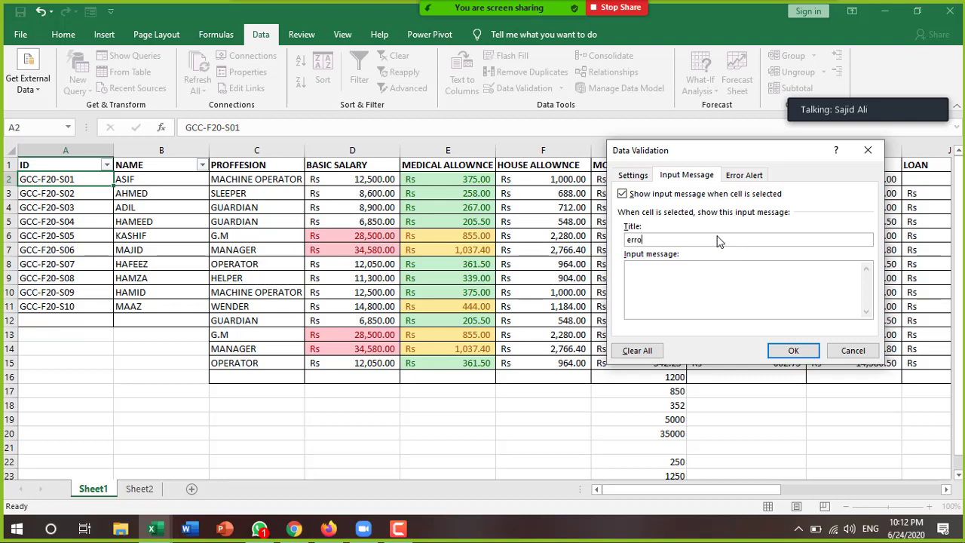
left_click(748, 175)
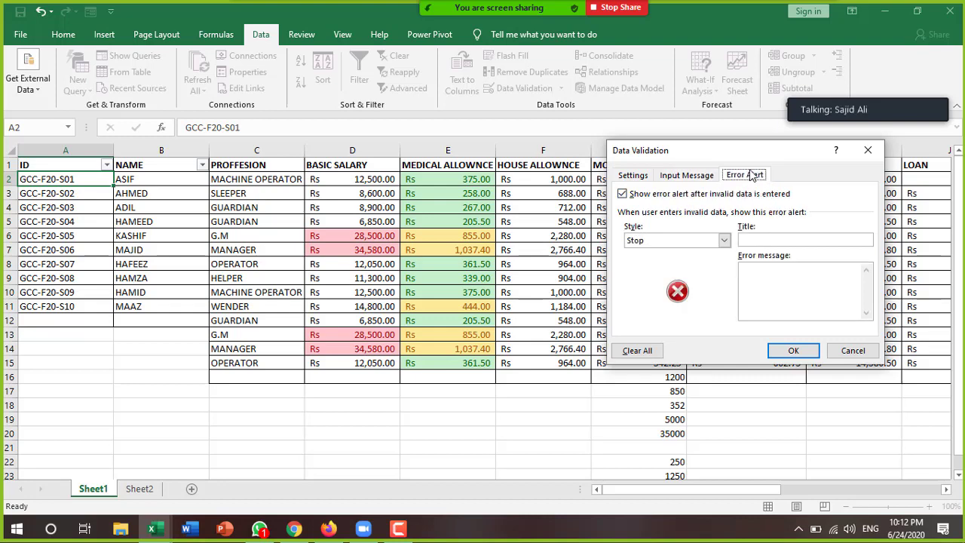
left_click(761, 240)
type("rong valu")
type("e")
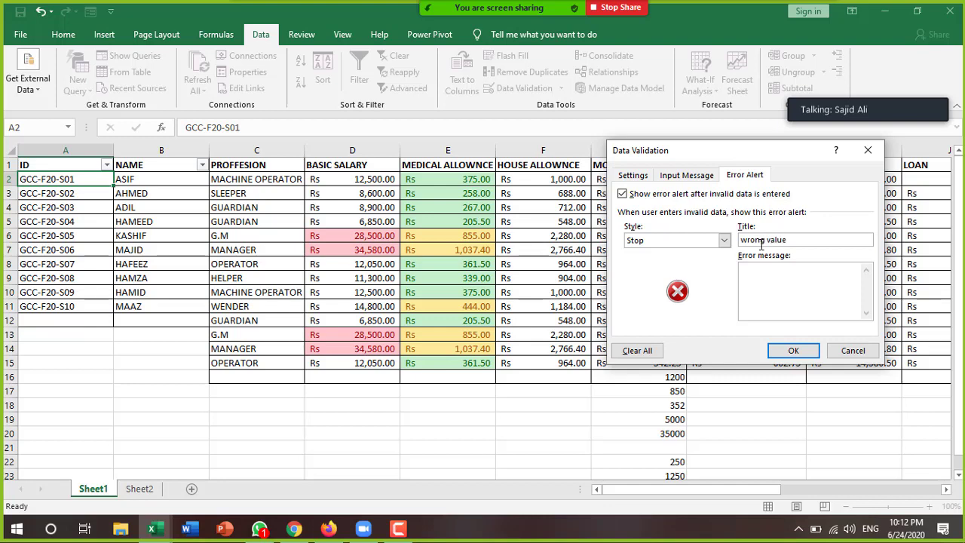
left_click(784, 348)
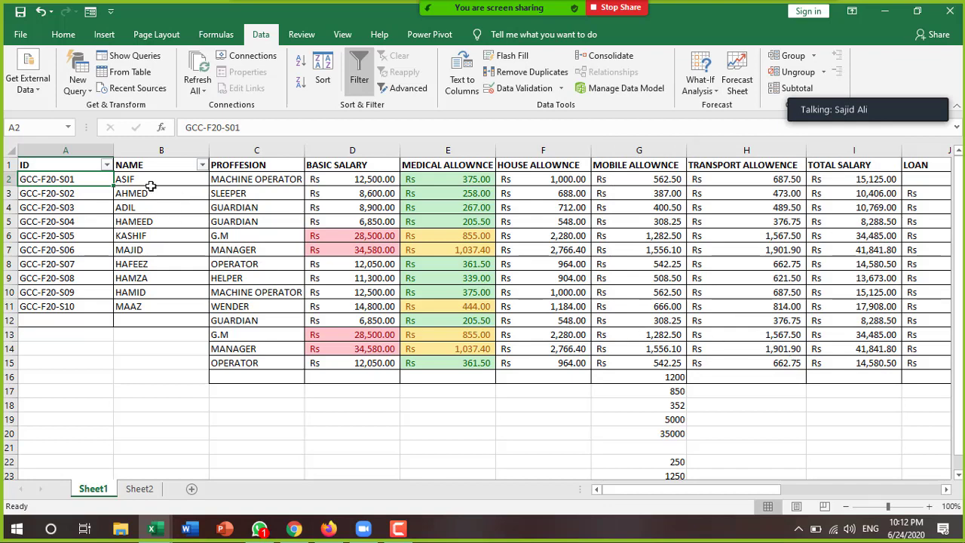
Select the NAME column and clear any validation circles on the sheet.
left_click_drag(150, 181, 168, 333)
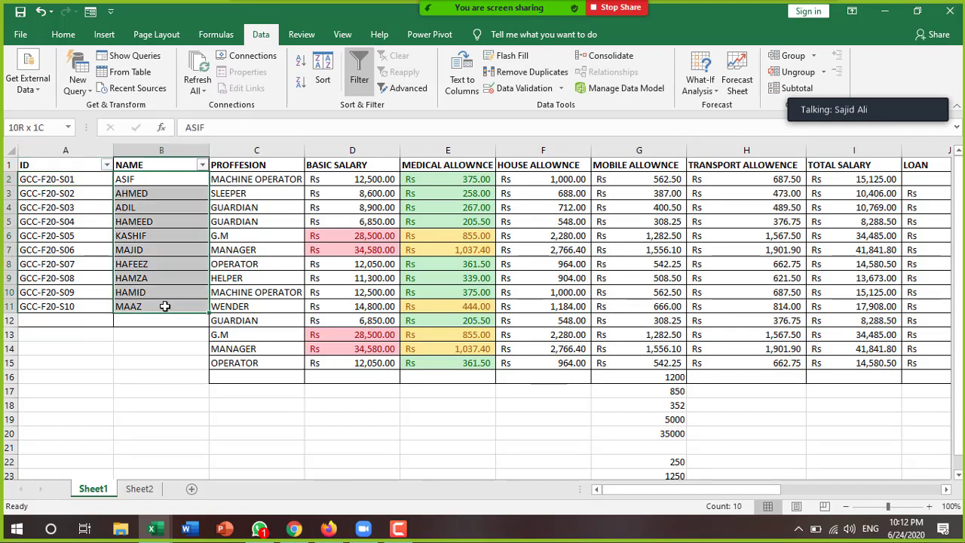
left_click(173, 151)
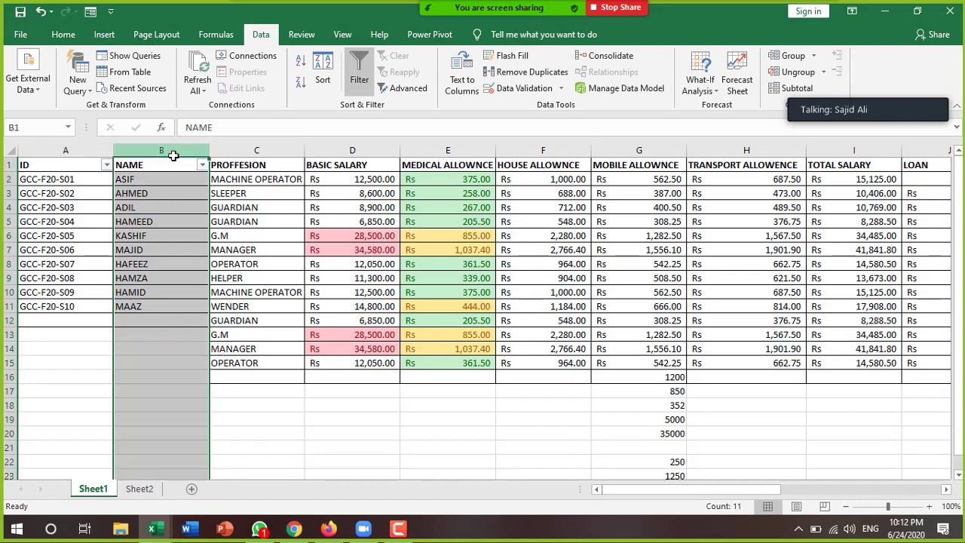
left_click(560, 90)
left_click(553, 110)
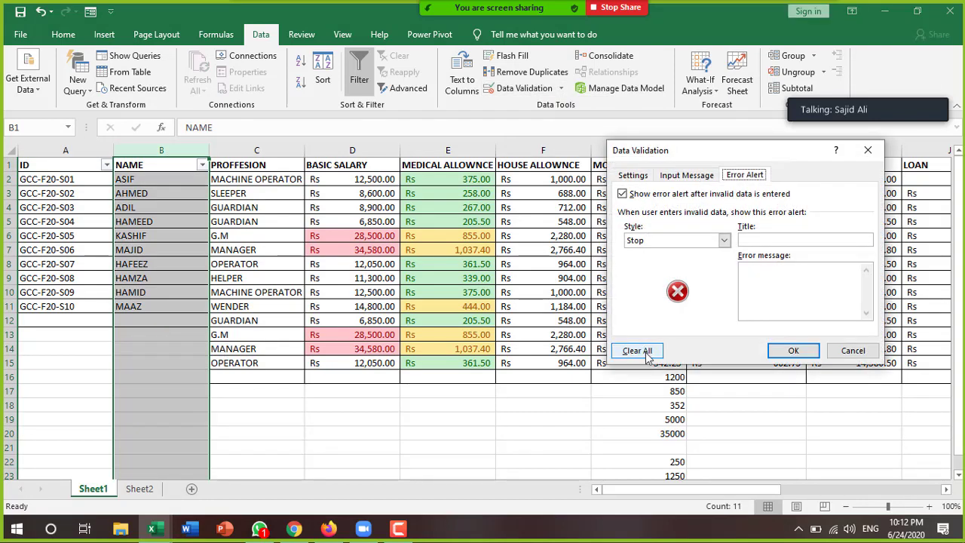
left_click(790, 351)
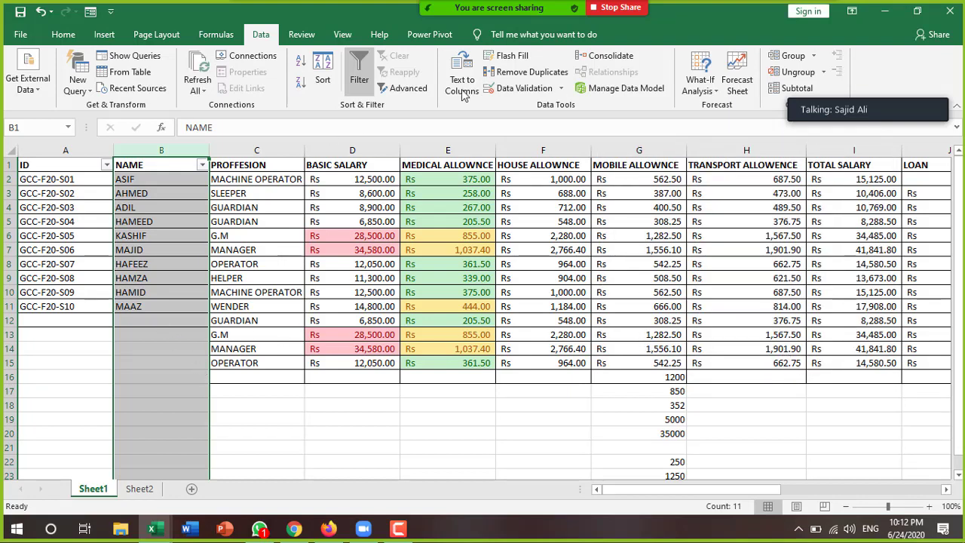
left_click(564, 89)
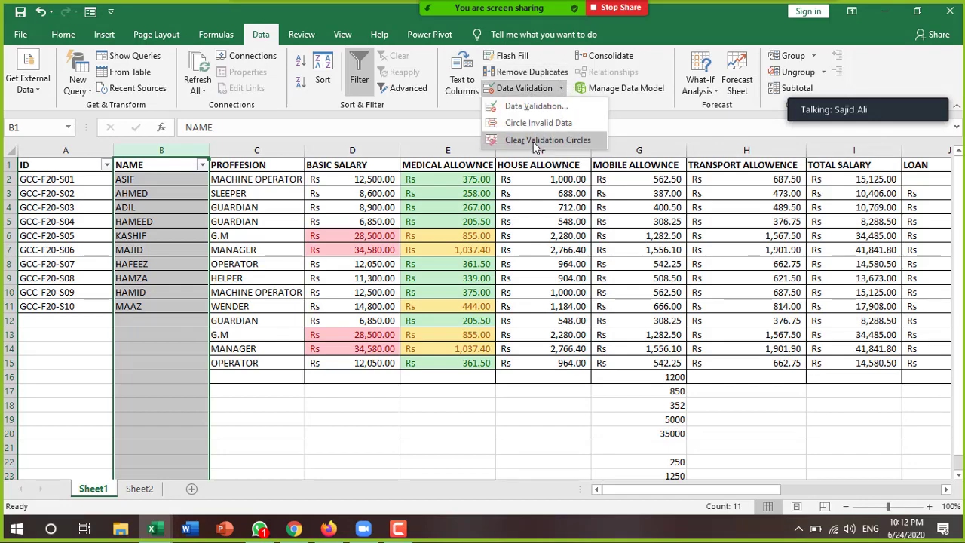
left_click(535, 141)
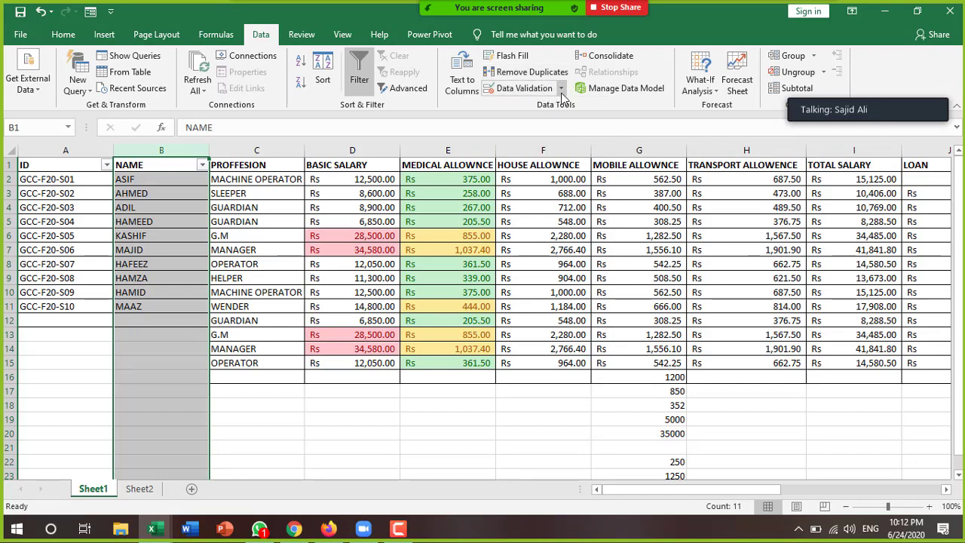
Reset the NAME column's validation and allow Text length, entering a length limit of 54.
left_click(558, 89)
left_click(550, 112)
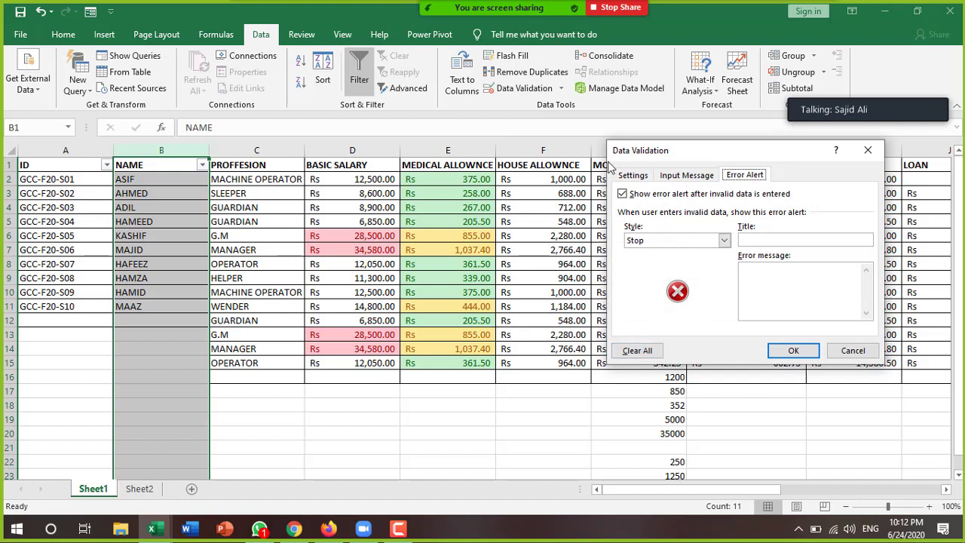
left_click(632, 177)
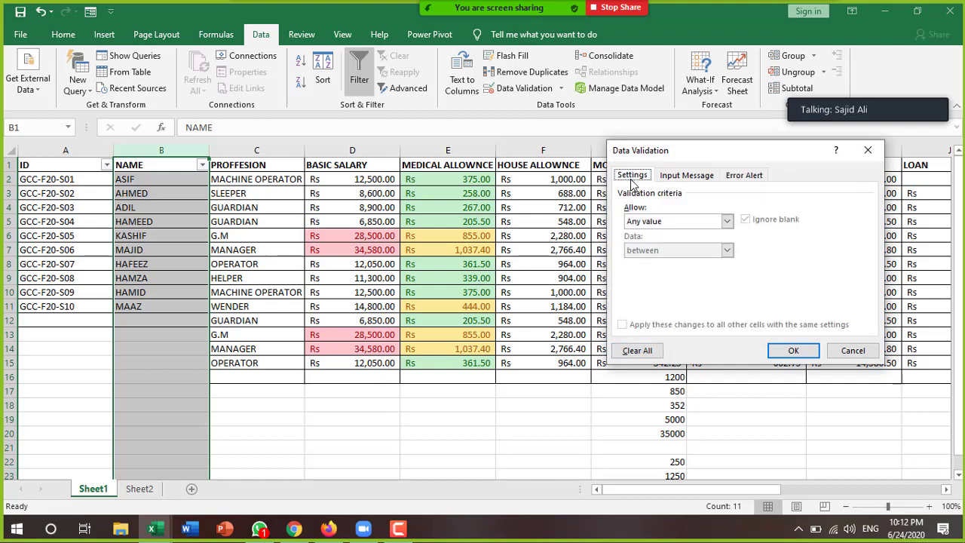
left_click(637, 350)
left_click(726, 221)
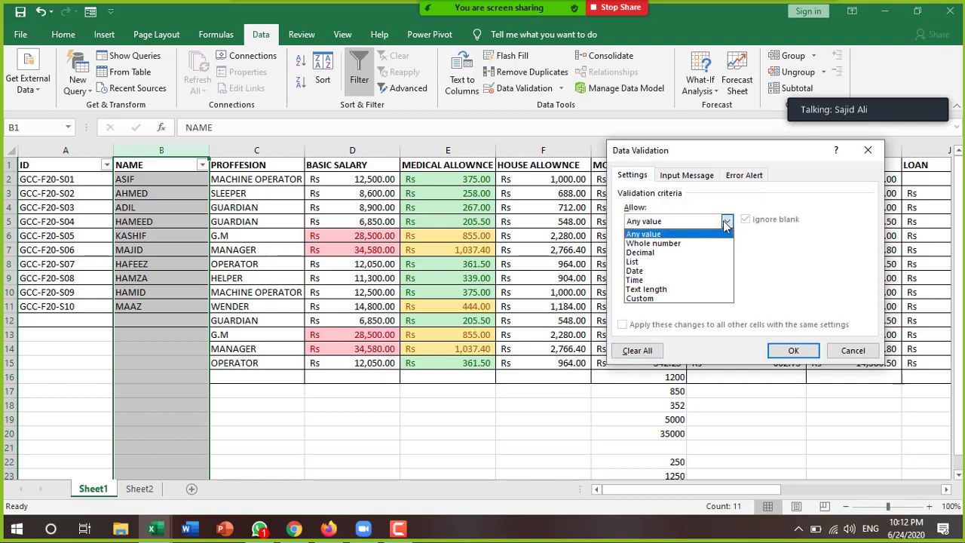
left_click(661, 289)
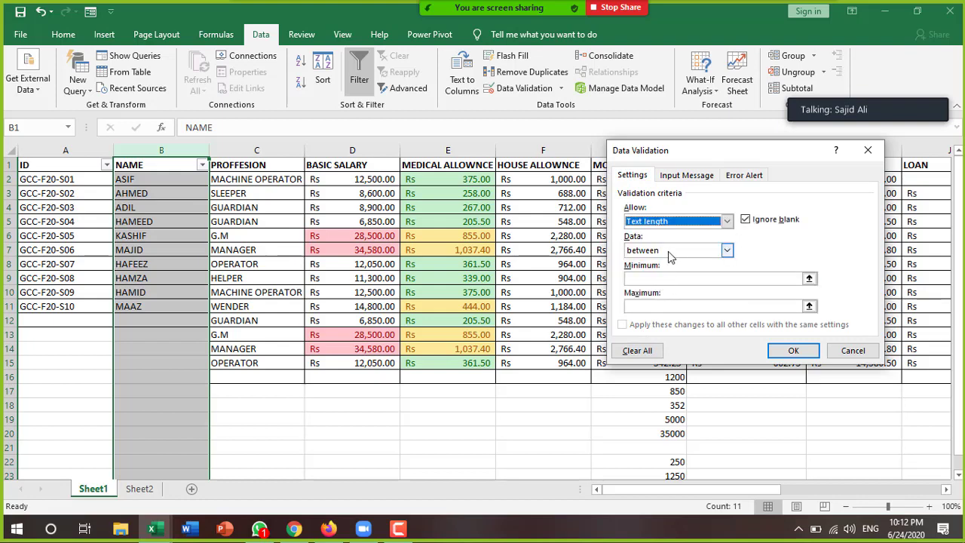
left_click(684, 277)
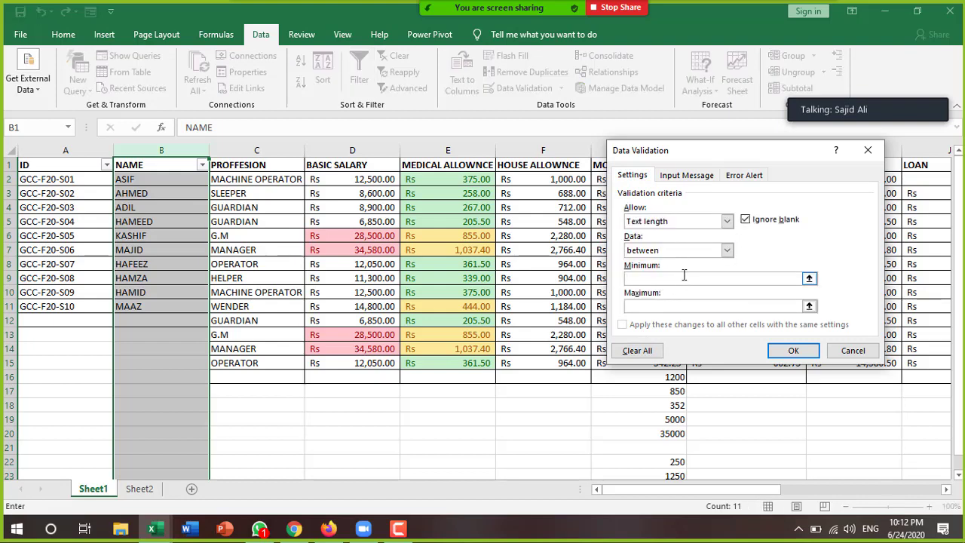
type("5")
type("4")
Title the input message 'Error' and the error alert 'Please Insert the Correct Value', then apply.
left_click(687, 176)
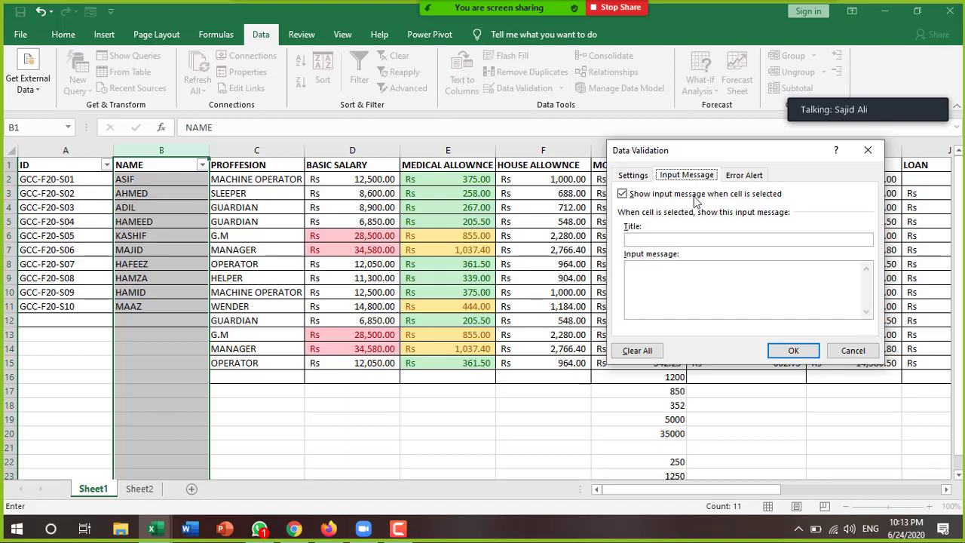
left_click(717, 238)
type("Er")
type("ror")
left_click(736, 179)
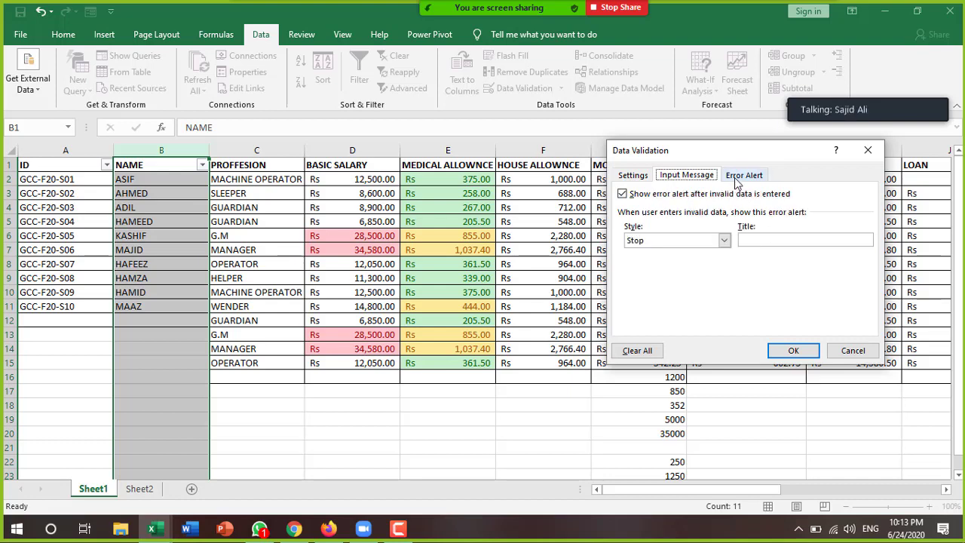
left_click(749, 241)
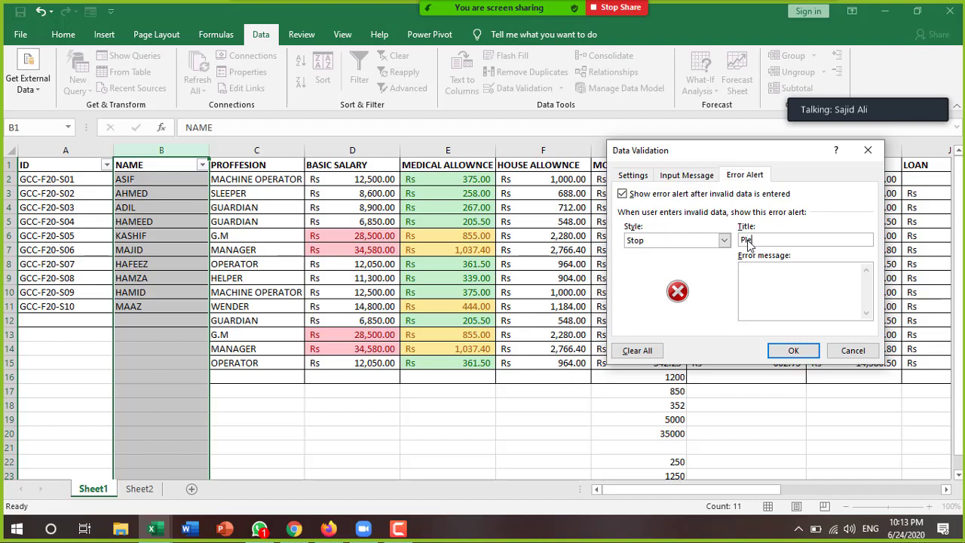
type("ase Inse")
type("rt the ")
type("Correct ")
type("Value")
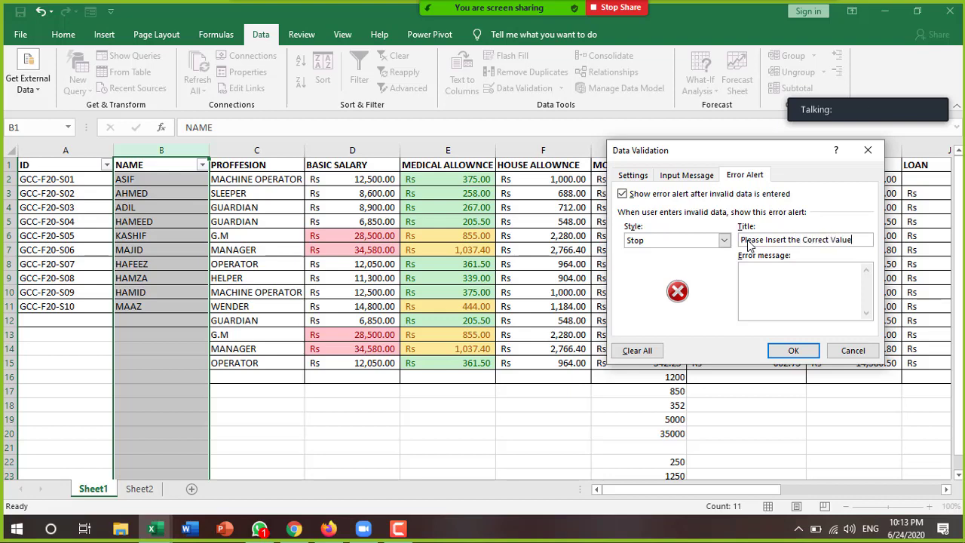
left_click(797, 354)
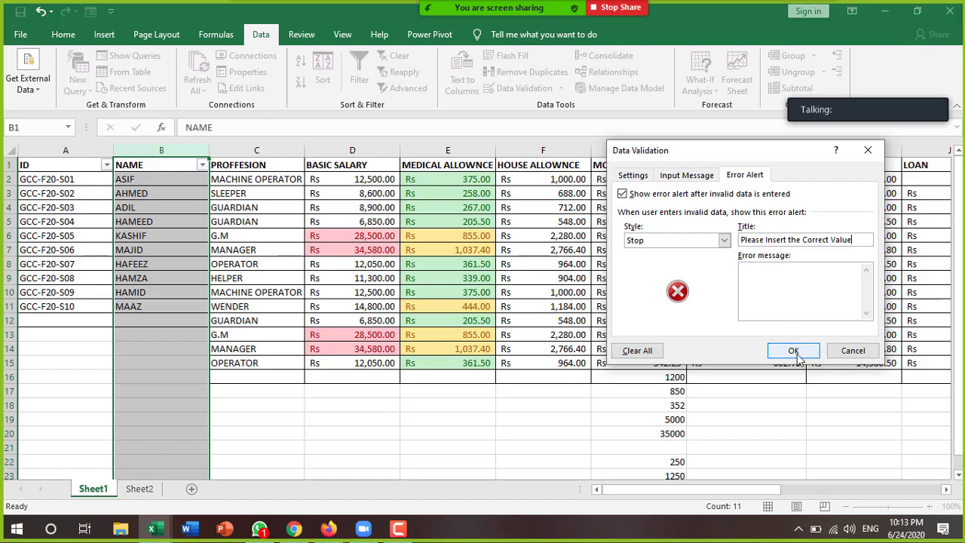
Try entering 'Ali' and then 'ali raza' in B12, and dismiss both rejections.
left_click(163, 322)
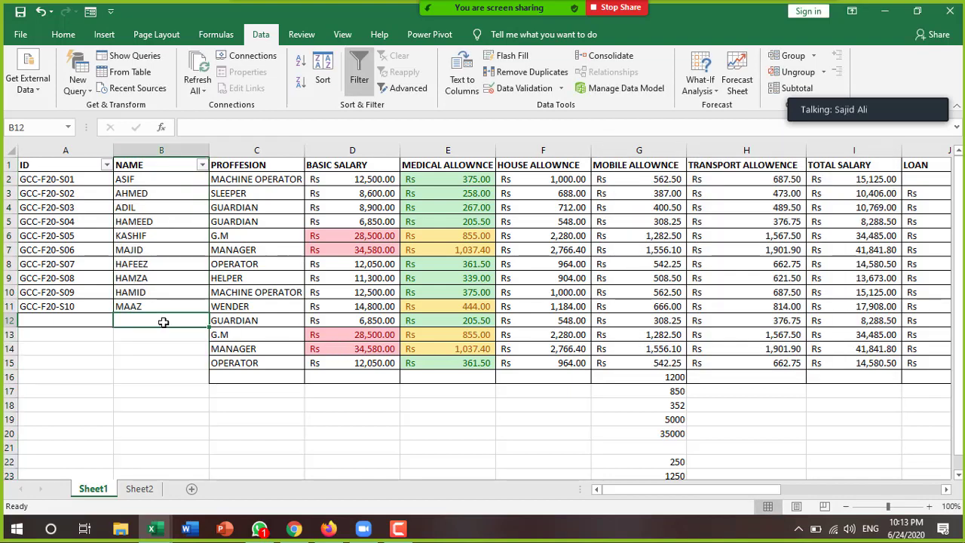
type("Ali")
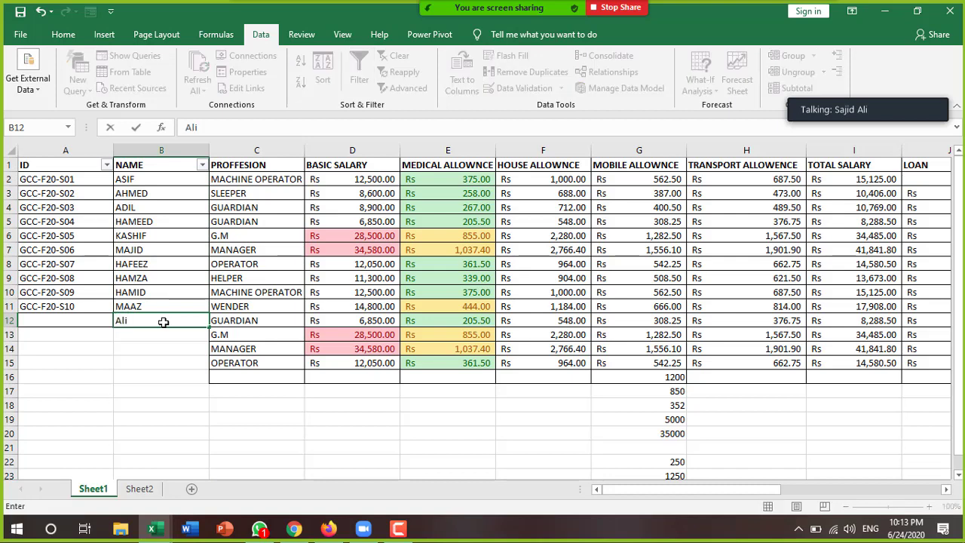
key("Return")
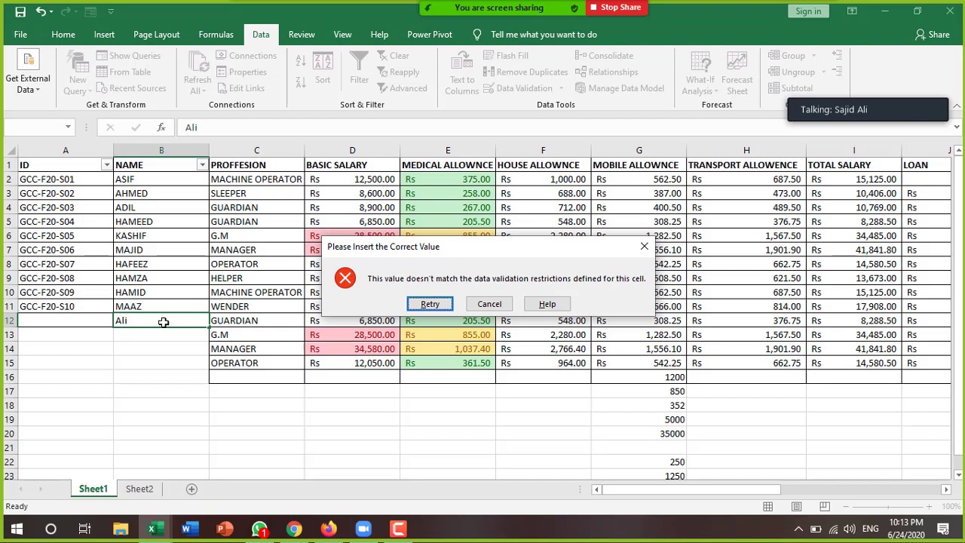
left_click(487, 304)
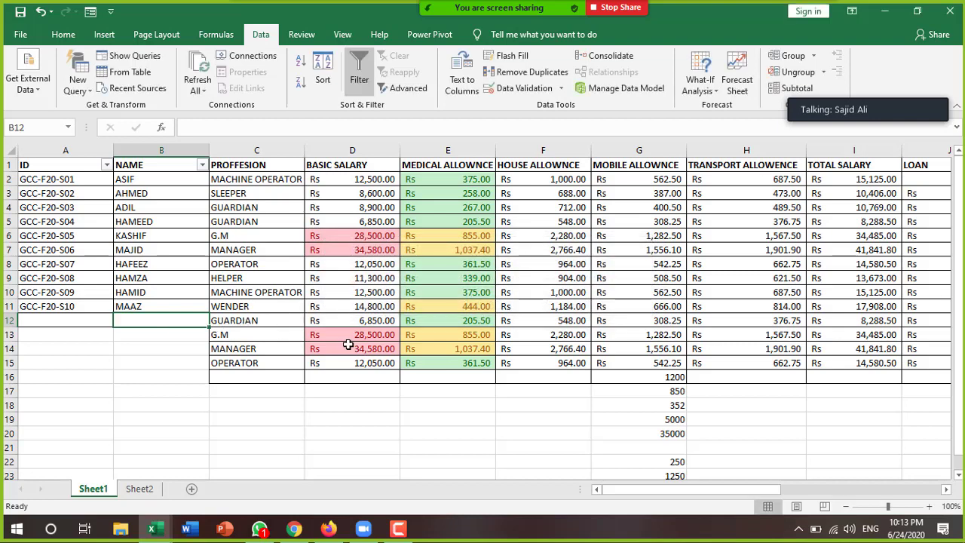
type("ali ")
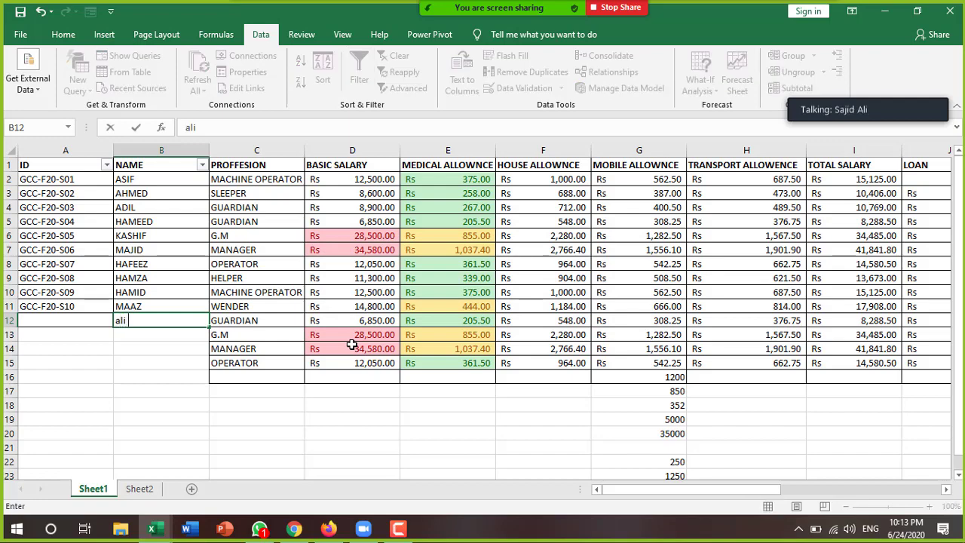
type("raz")
type("a")
key("Return")
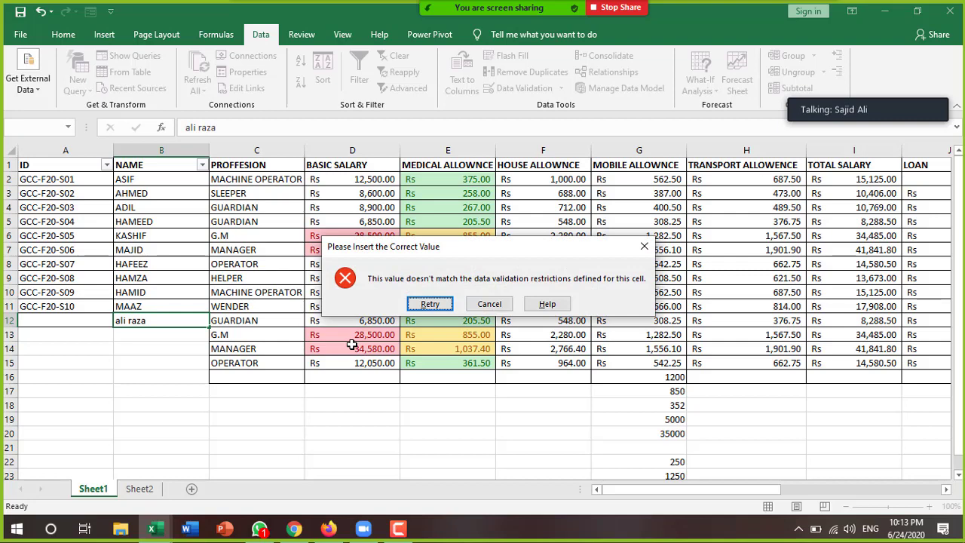
left_click(430, 304)
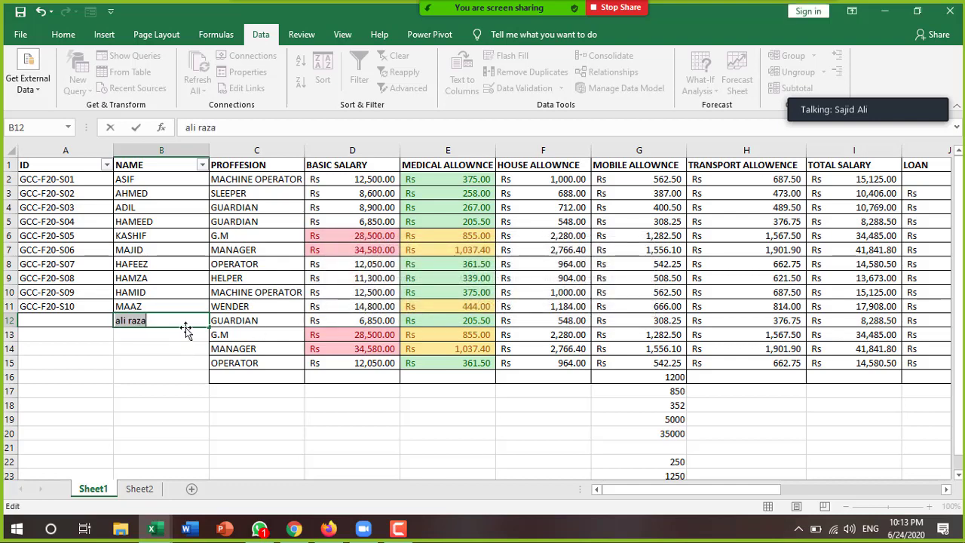
key("BackSpace")
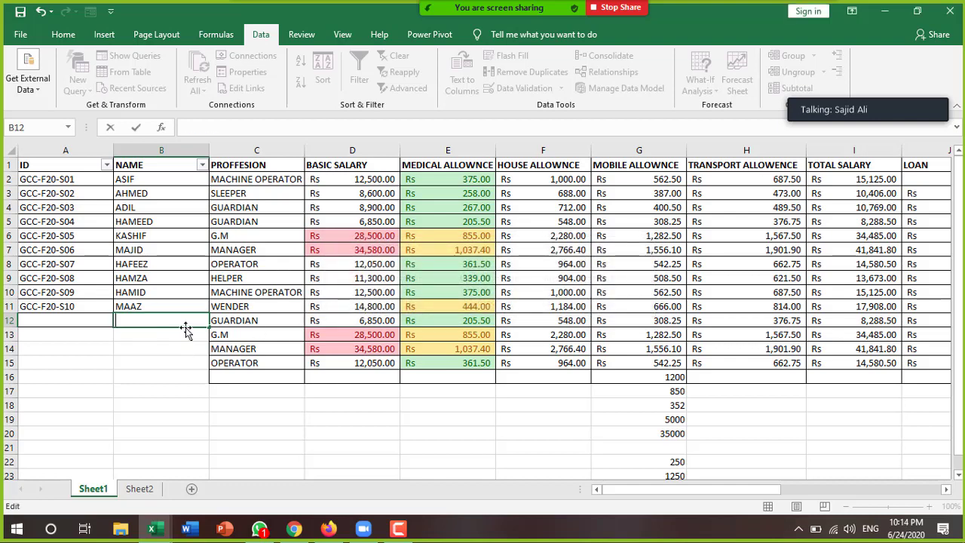
Enter the accepted names 'asima' in B12 and 'asimaa' in B13.
type("asim")
type("a")
key("Return")
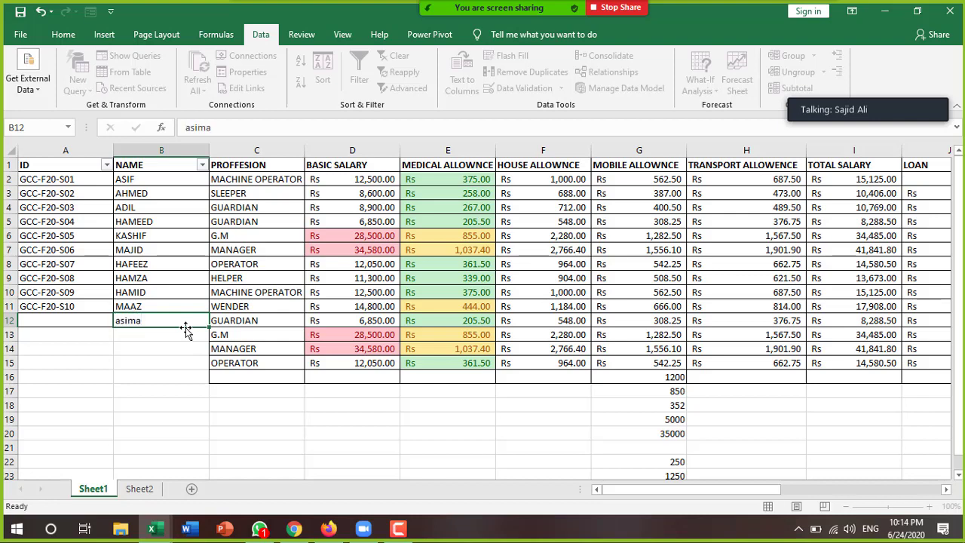
type("a")
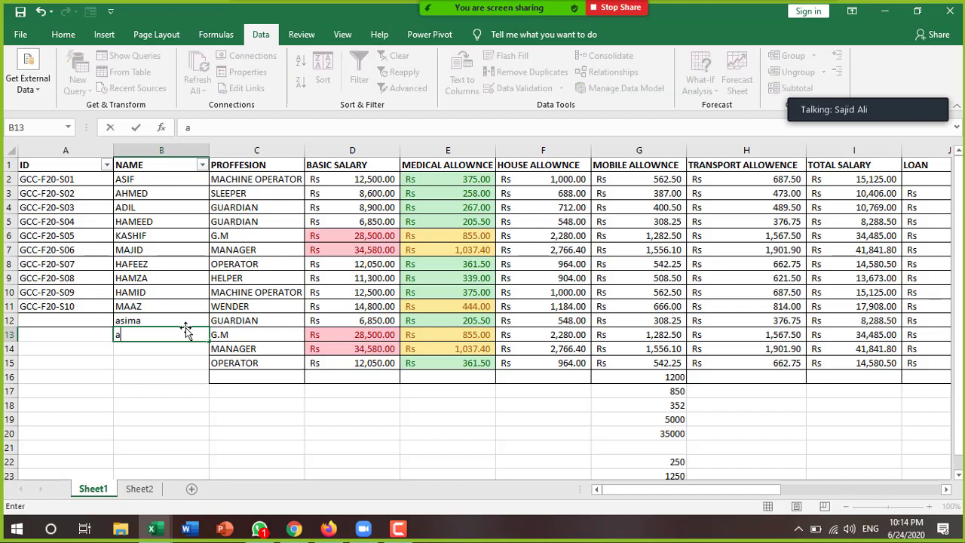
type("simaa")
key("Return")
Try the longer name 'asimmaaa' in B14 and clear it after the rejection.
type("as")
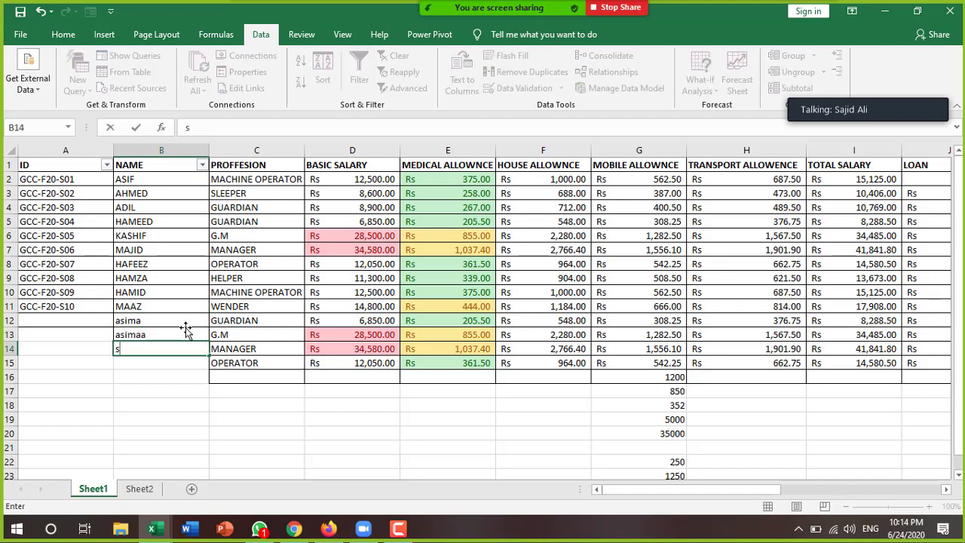
type("im")
type("maaa")
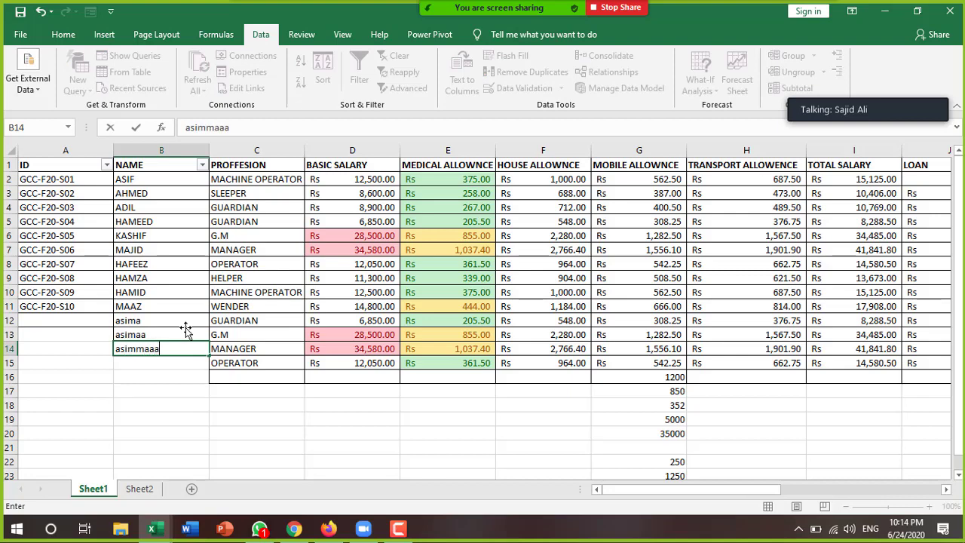
key("Return")
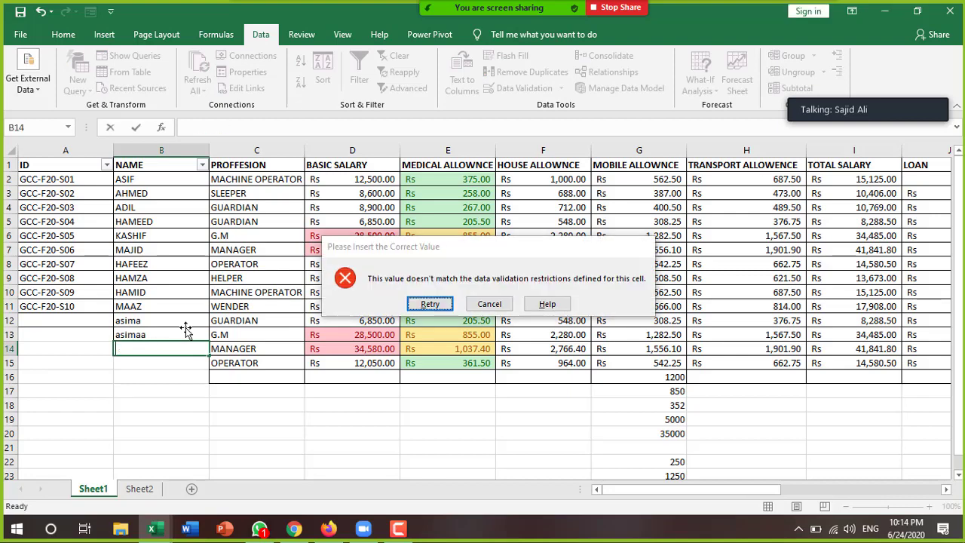
key("Return")
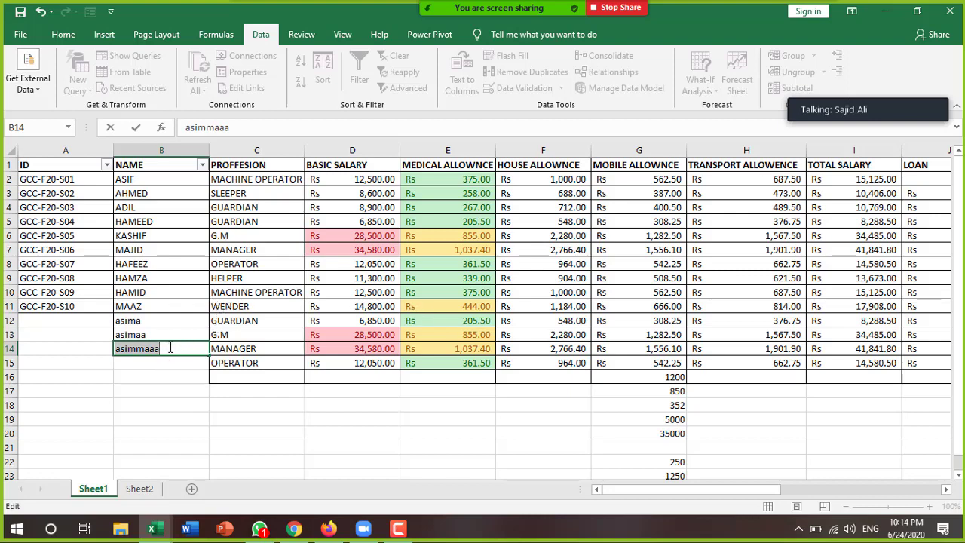
key("BackSpace")
left_click(188, 383)
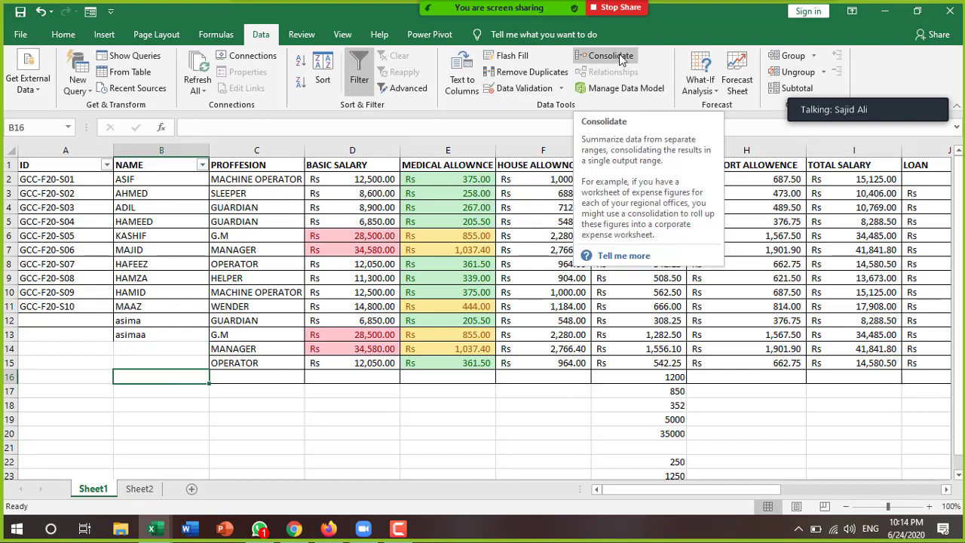
left_click(619, 56)
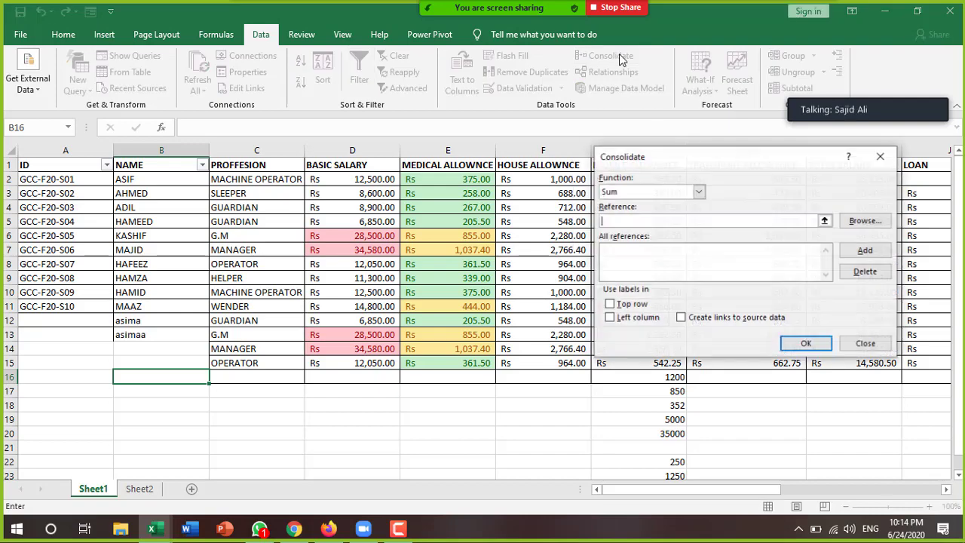
left_click(865, 343)
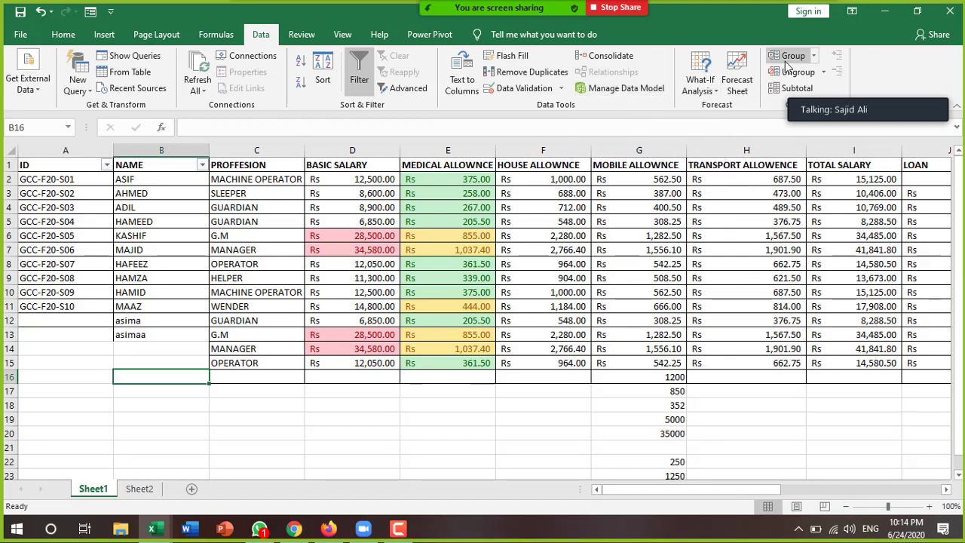
Group columns A–C and collapse the group.
left_click_drag(892, 92, 894, 434)
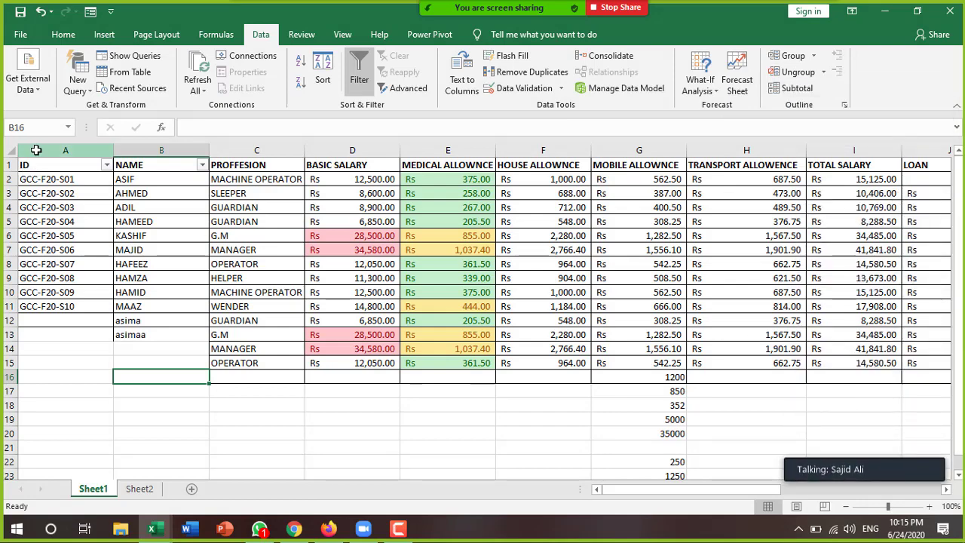
left_click_drag(36, 150, 498, 185)
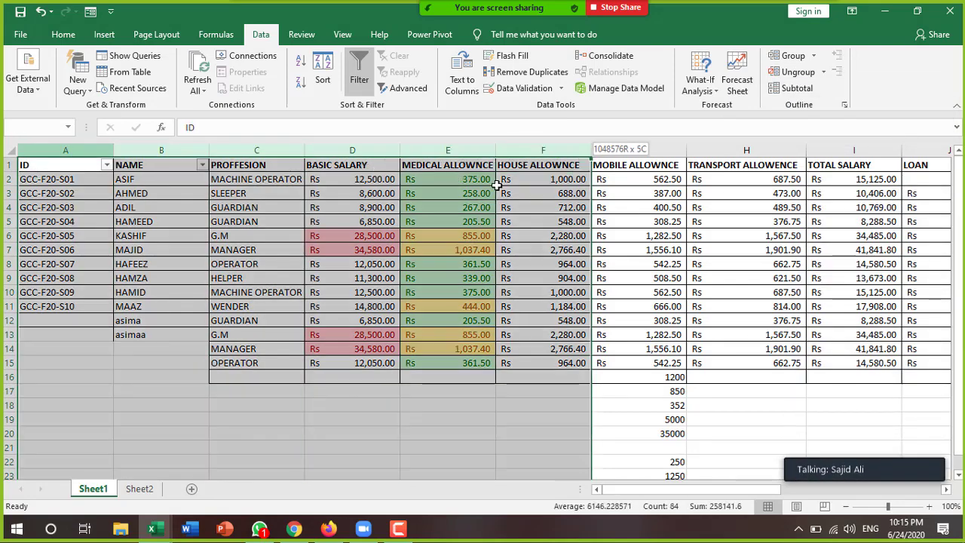
left_click_drag(498, 185, 260, 168)
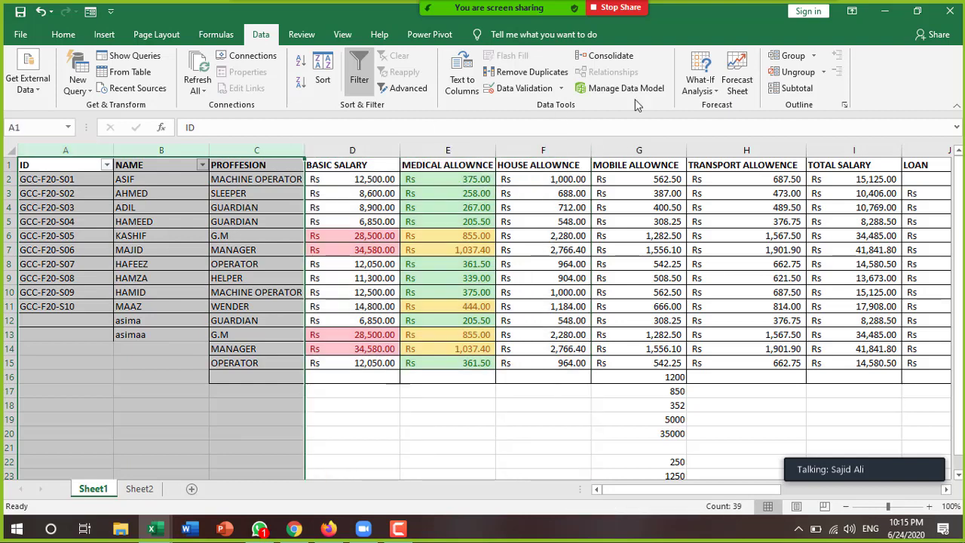
left_click(791, 56)
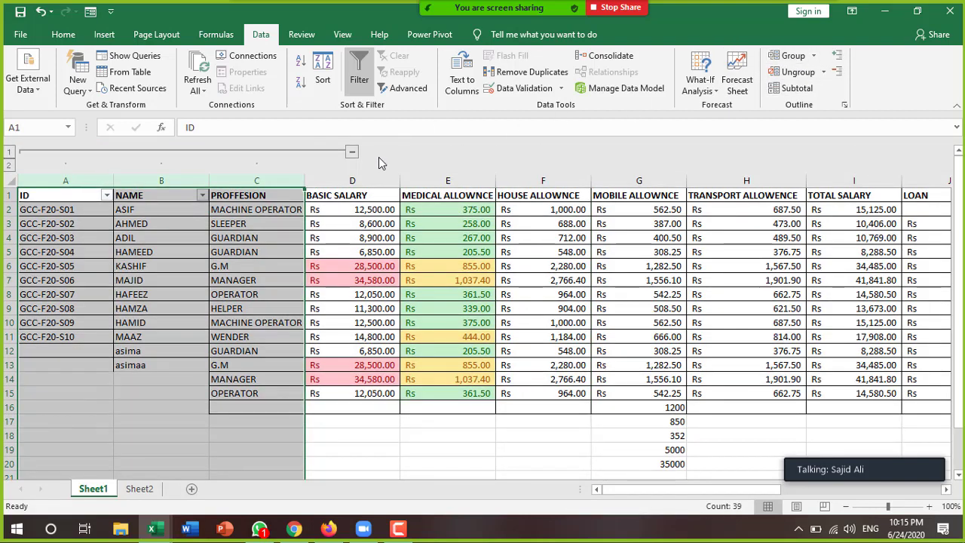
left_click(352, 153)
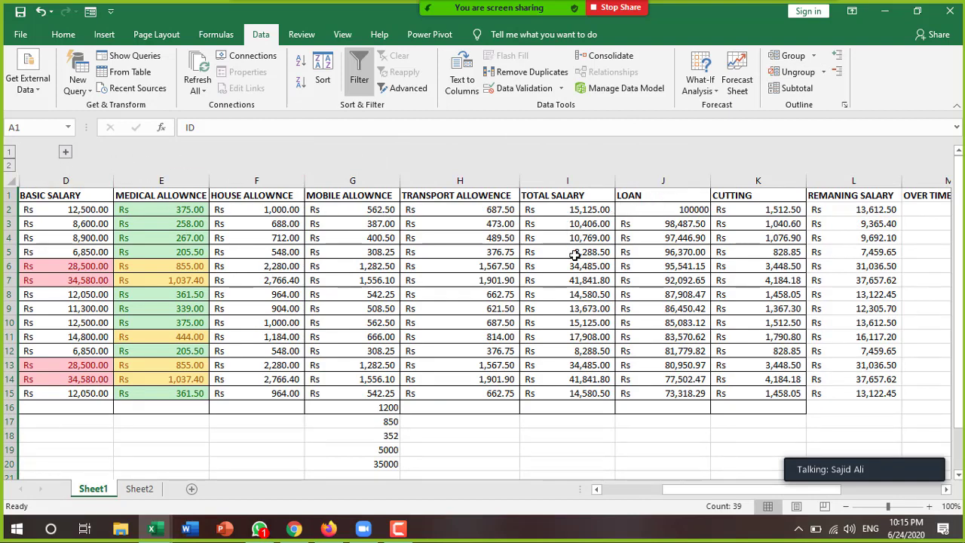
Group columns D–I from the A1:I19 selection, collapse it, then expand both groups.
left_click_drag(590, 447, 3, 175)
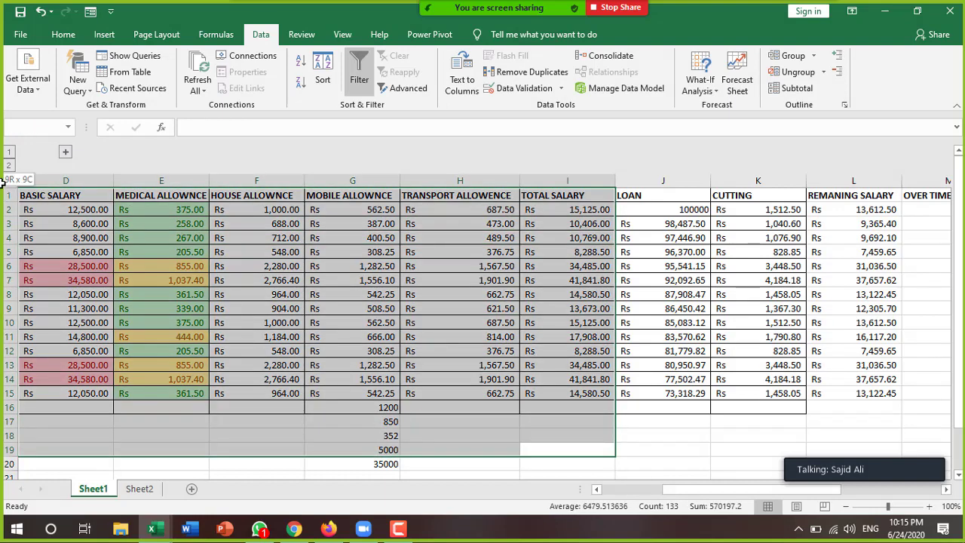
left_click(790, 56)
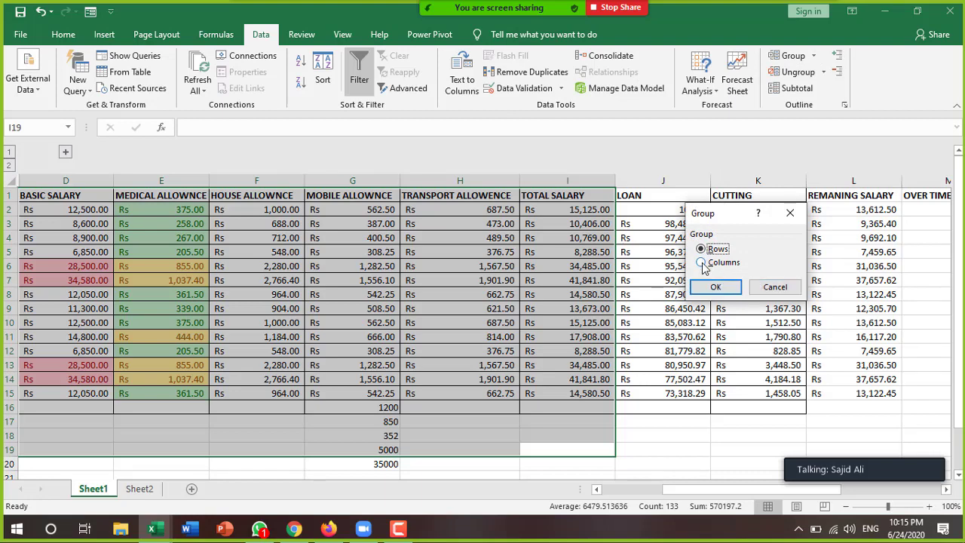
left_click(702, 263)
left_click(715, 286)
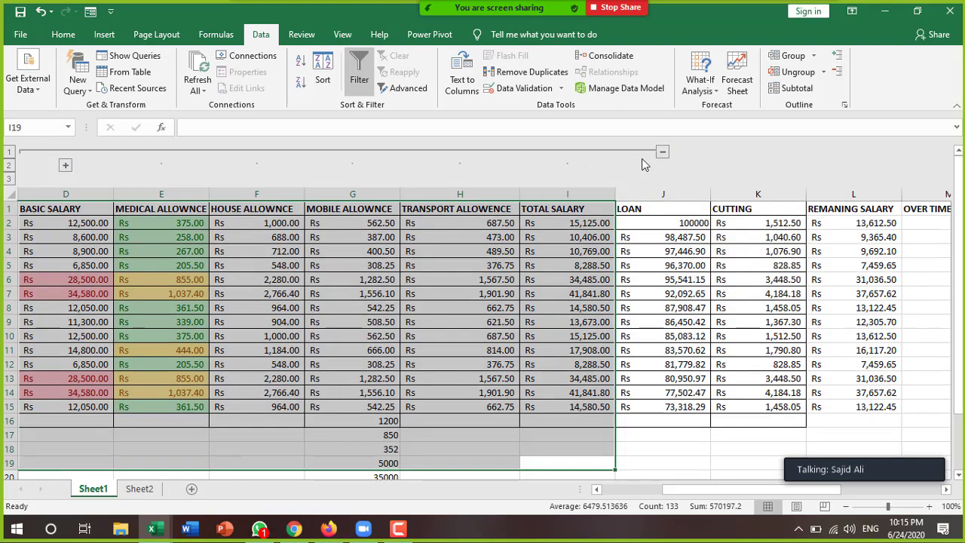
left_click(663, 152)
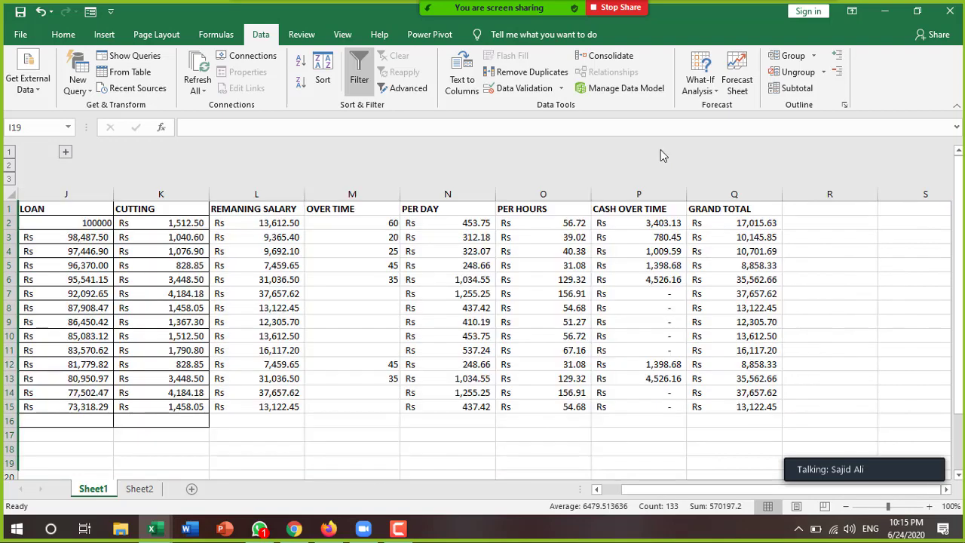
left_click(65, 153)
left_click(66, 166)
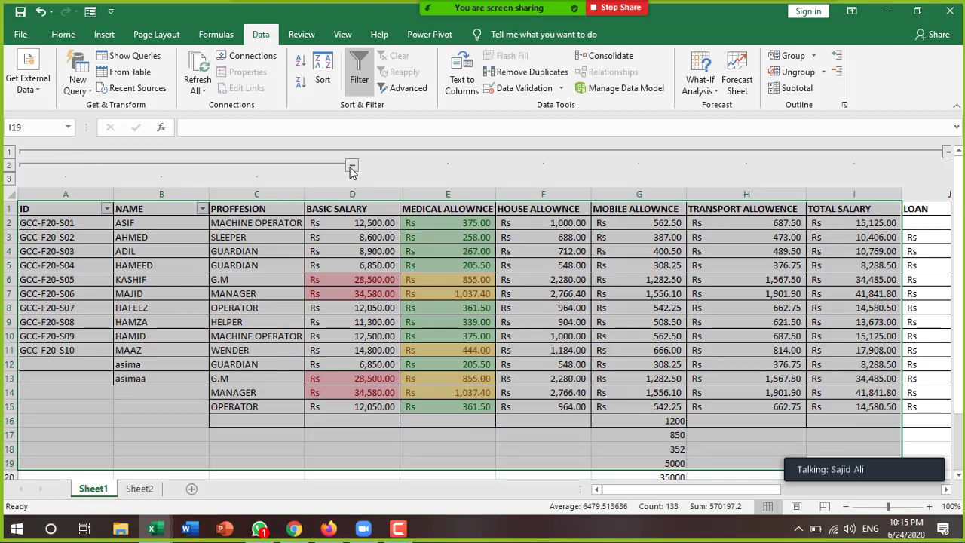
Ungroup the columns twice to remove both outline levels.
left_click(793, 72)
left_click(716, 262)
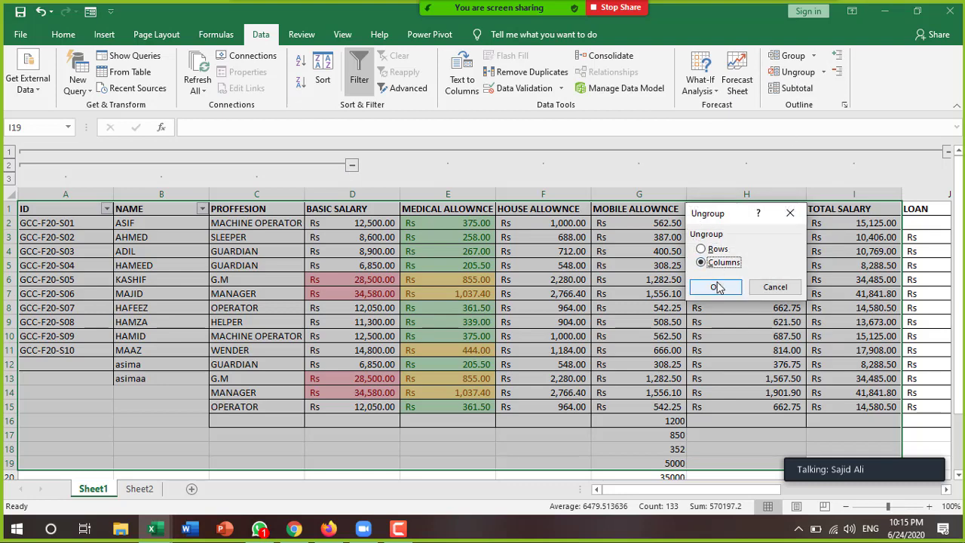
left_click(716, 287)
left_click(802, 58)
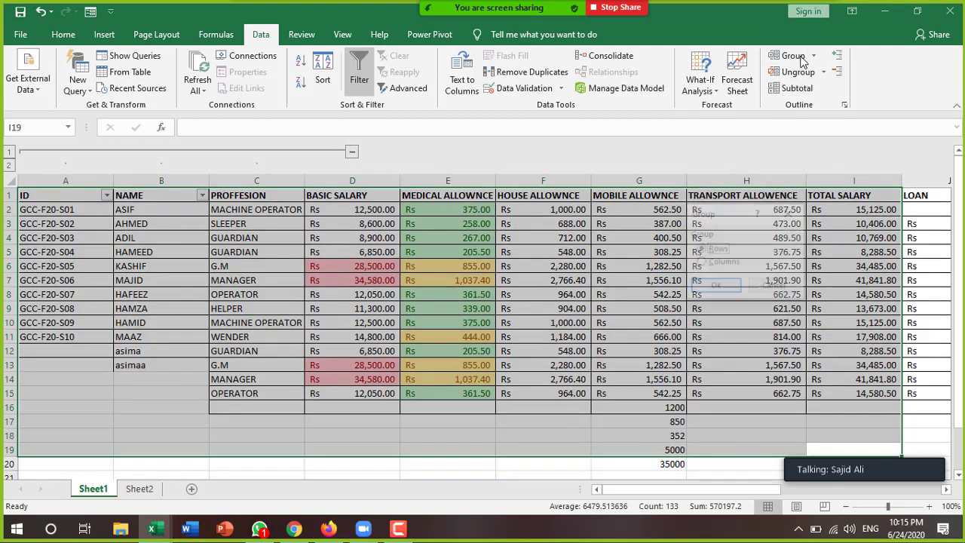
key("Escape")
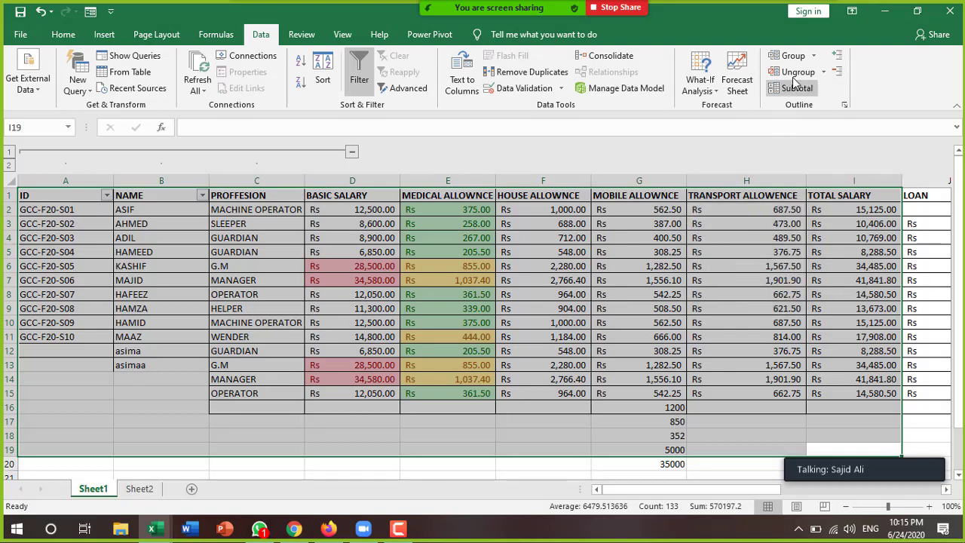
left_click(797, 71)
left_click(724, 262)
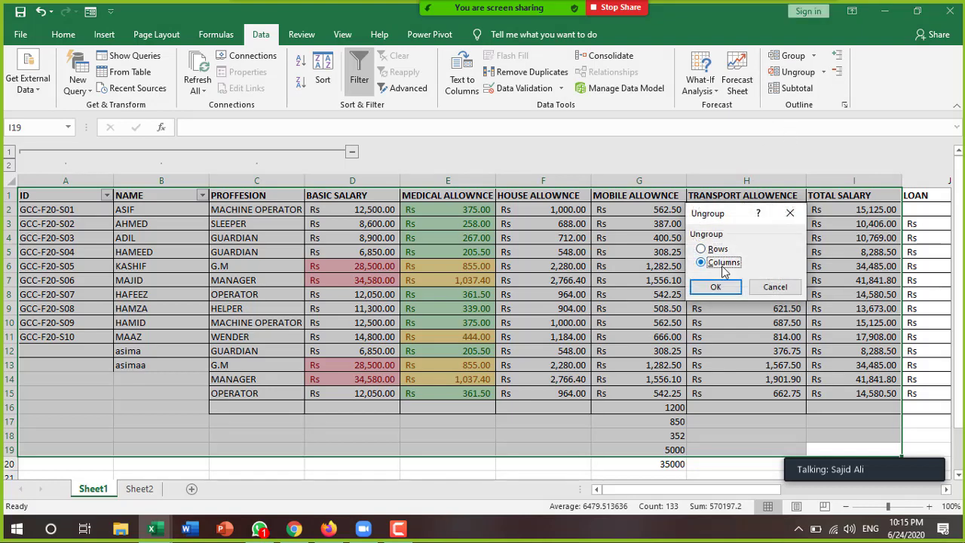
left_click(716, 287)
left_click(742, 274)
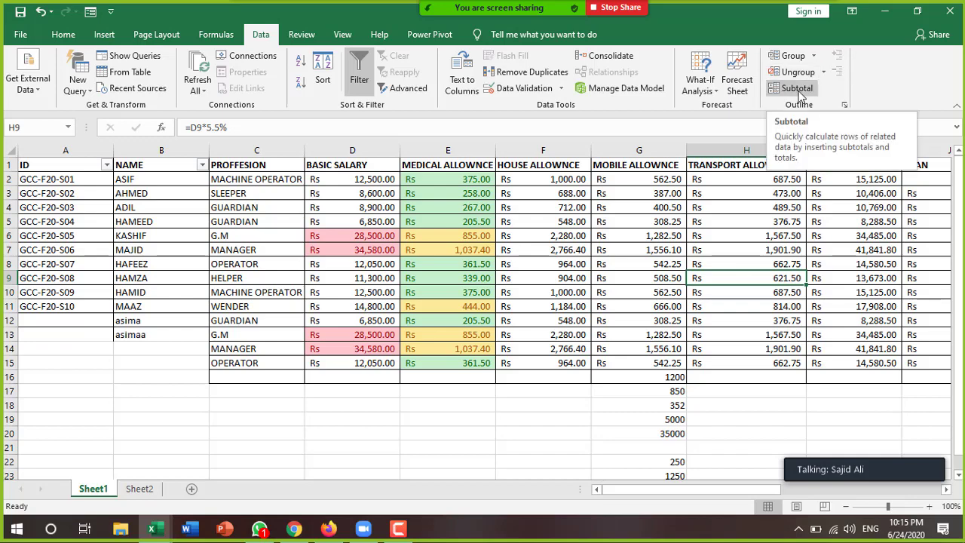
Add subtotals summing GRAND TOTAL at each change in ID.
left_click(798, 89)
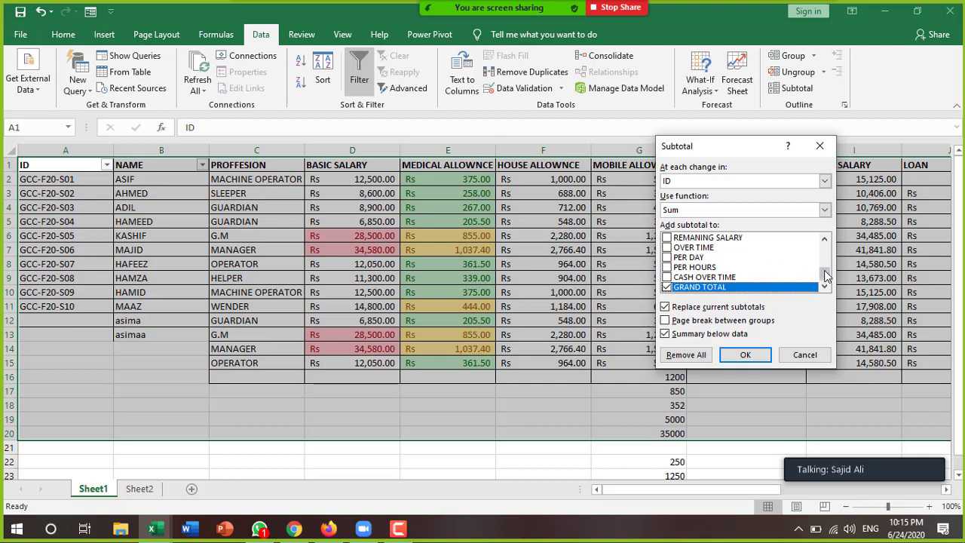
mouse_move(827, 272)
left_mouse_down()
mouse_move(824, 283)
mouse_move(825, 248)
left_mouse_up()
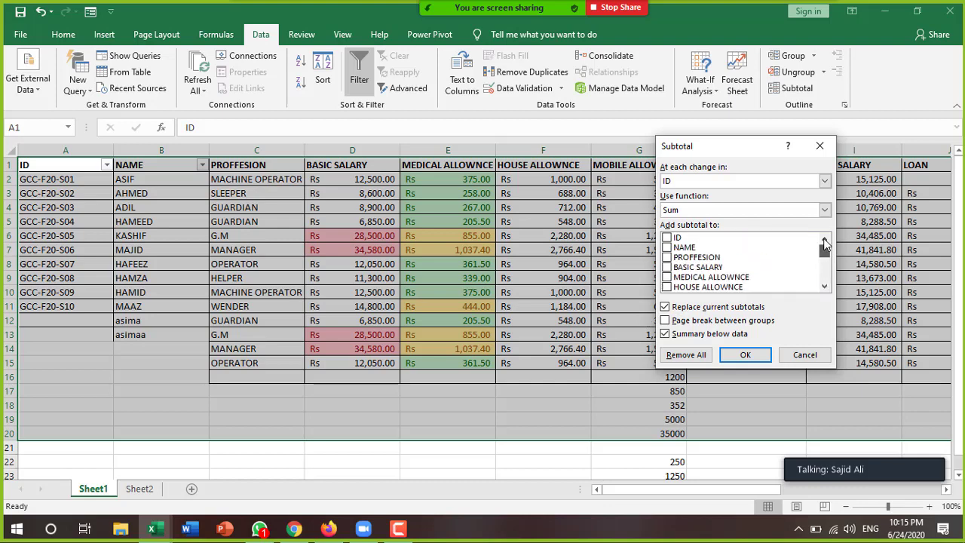
left_click(750, 358)
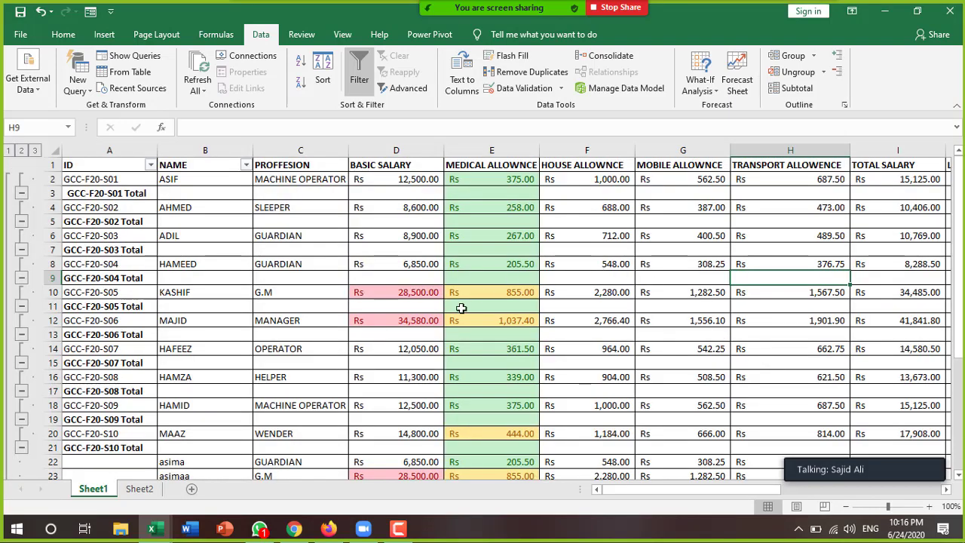
Collapse and expand the first ID's subtotal group with the row outline buttons.
left_click(21, 194)
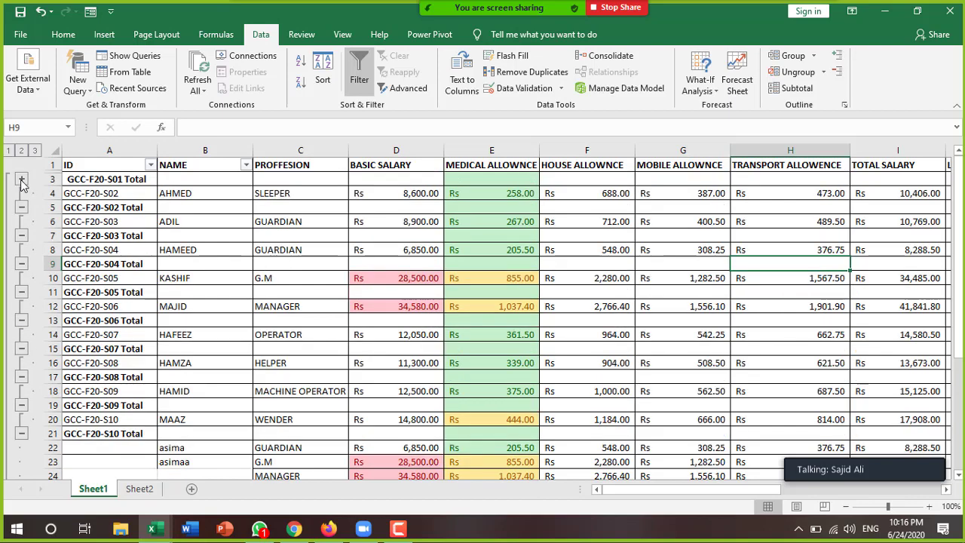
left_click(22, 179)
left_click(22, 194)
left_click(21, 180)
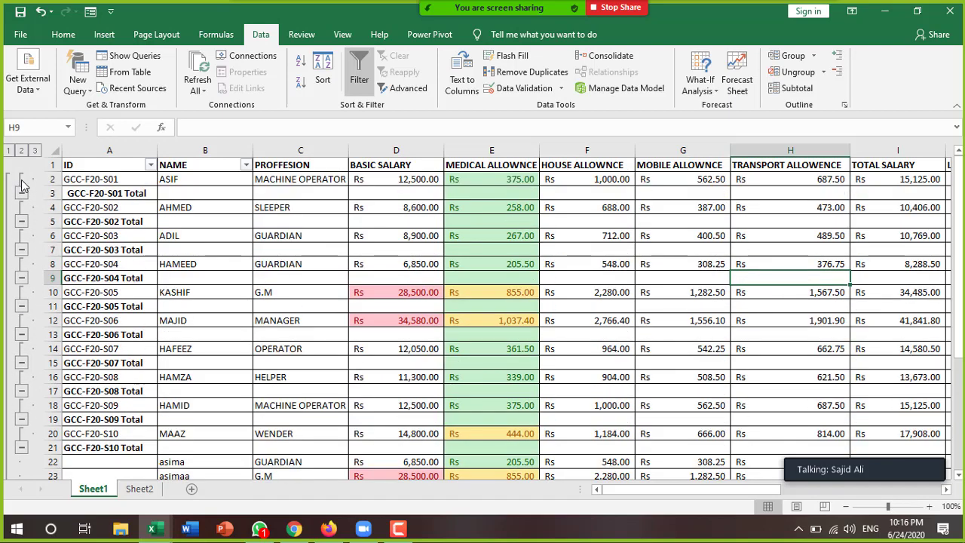
left_click(22, 183)
left_click(22, 183)
left_click(133, 194)
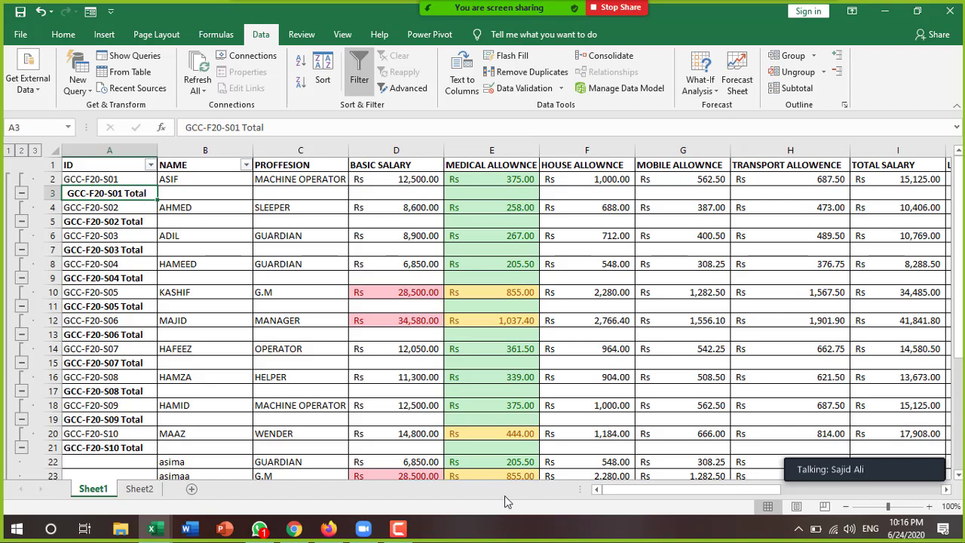
mouse_move(618, 490)
left_mouse_down()
mouse_move(803, 498)
mouse_move(603, 496)
left_mouse_up()
Remove all subtotals from the salary table via the Subtotal dialog.
left_click(791, 90)
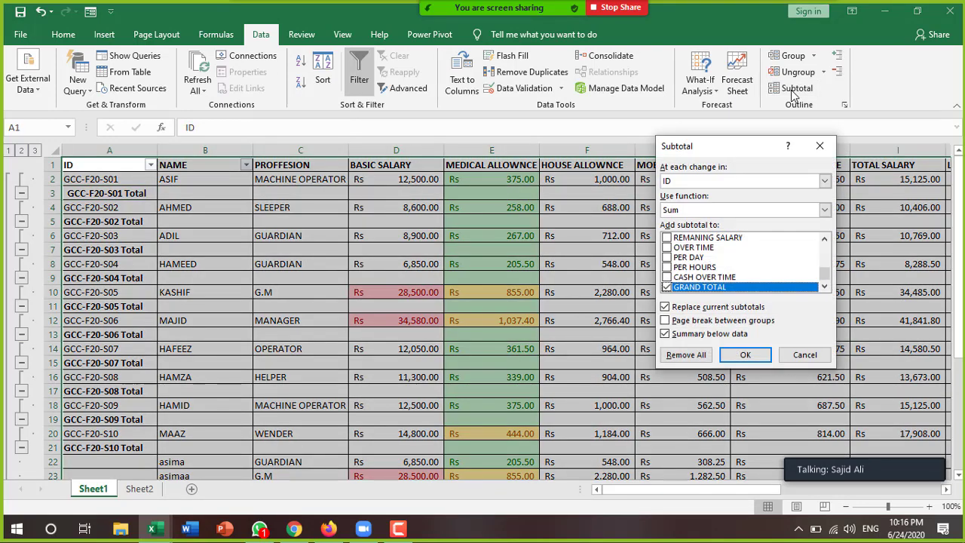
left_click(704, 360)
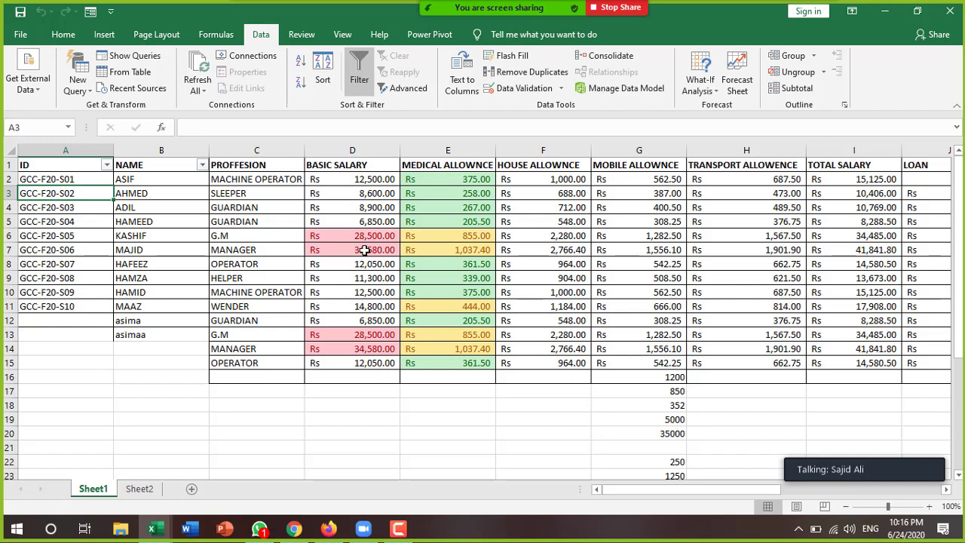
Switch the ribbon to the Formulas tab.
left_click(219, 35)
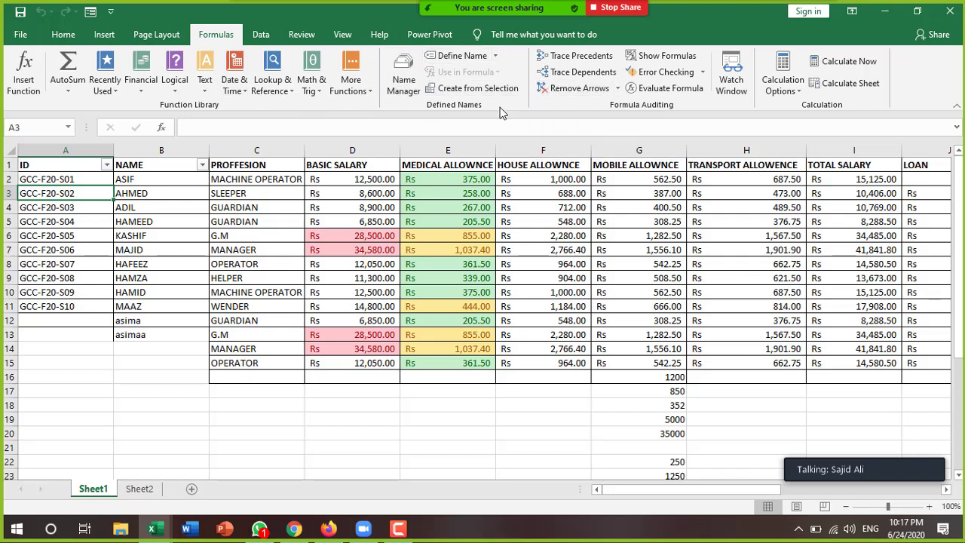
mouse_move(603, 29)
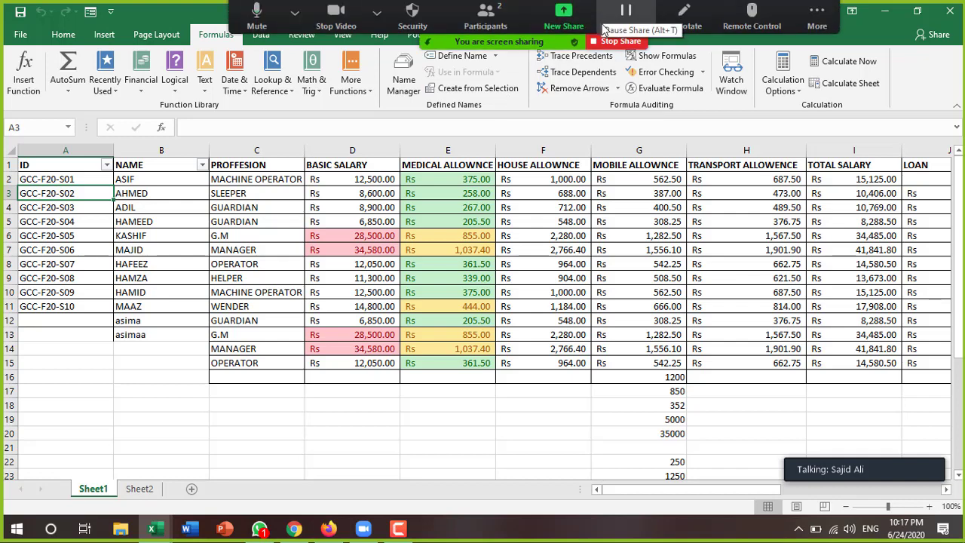